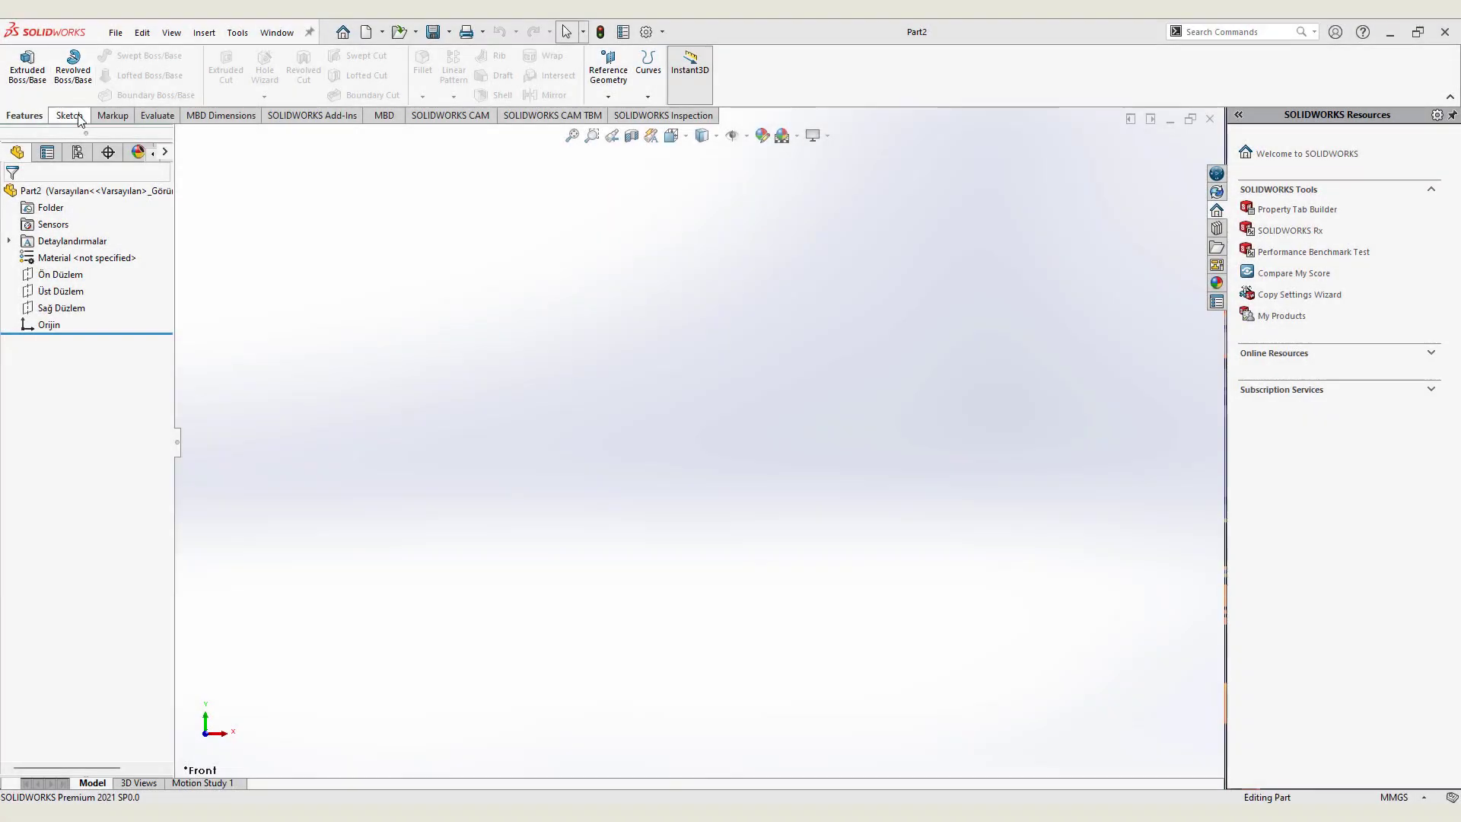
On the Front Plane, draw the open bracket outline: left, bottom, right and short top lines
click(108, 61)
click(564, 471)
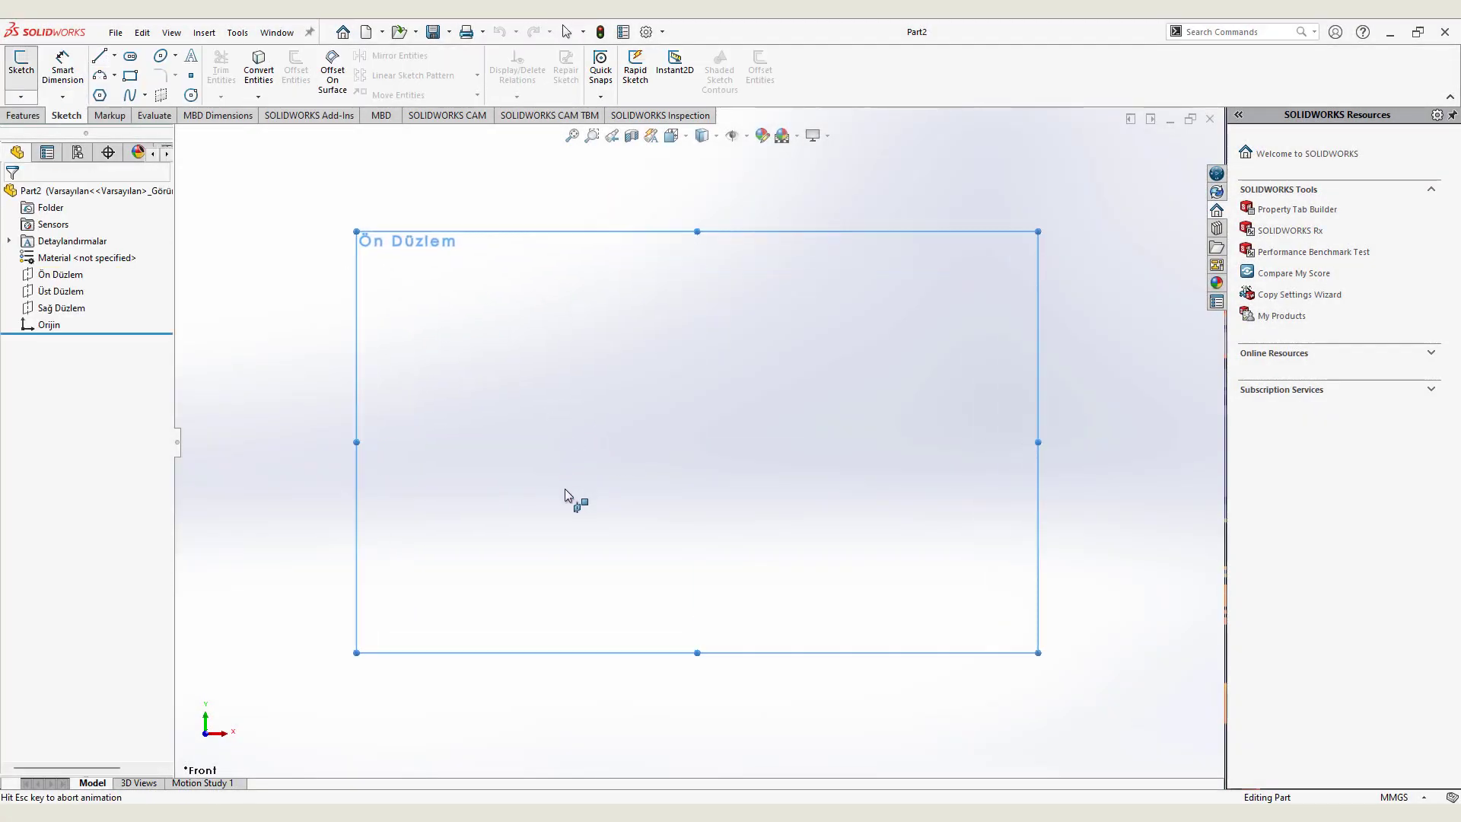
click(553, 441)
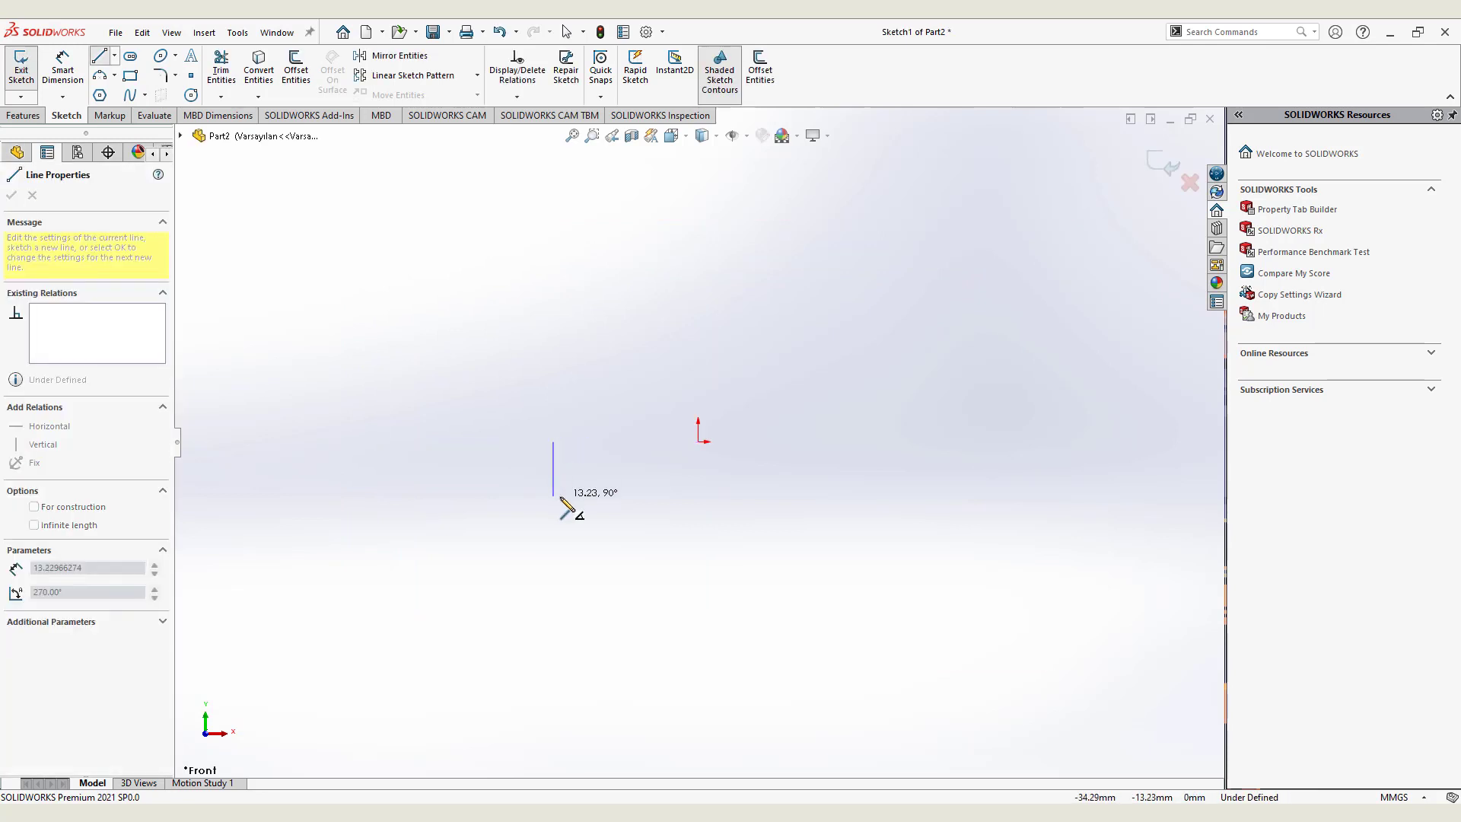
click(553, 495)
click(990, 495)
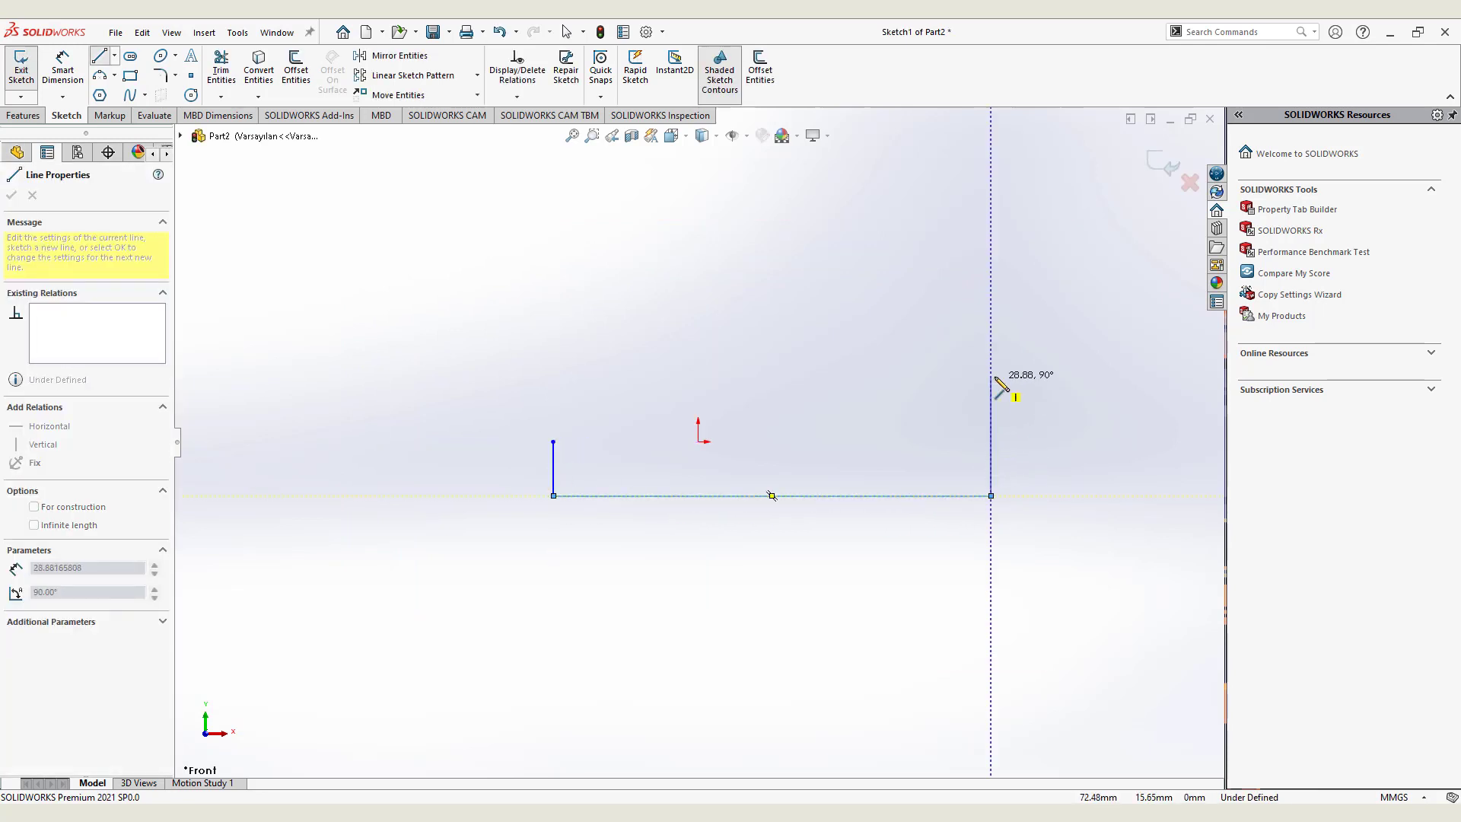
click(991, 376)
click(849, 376)
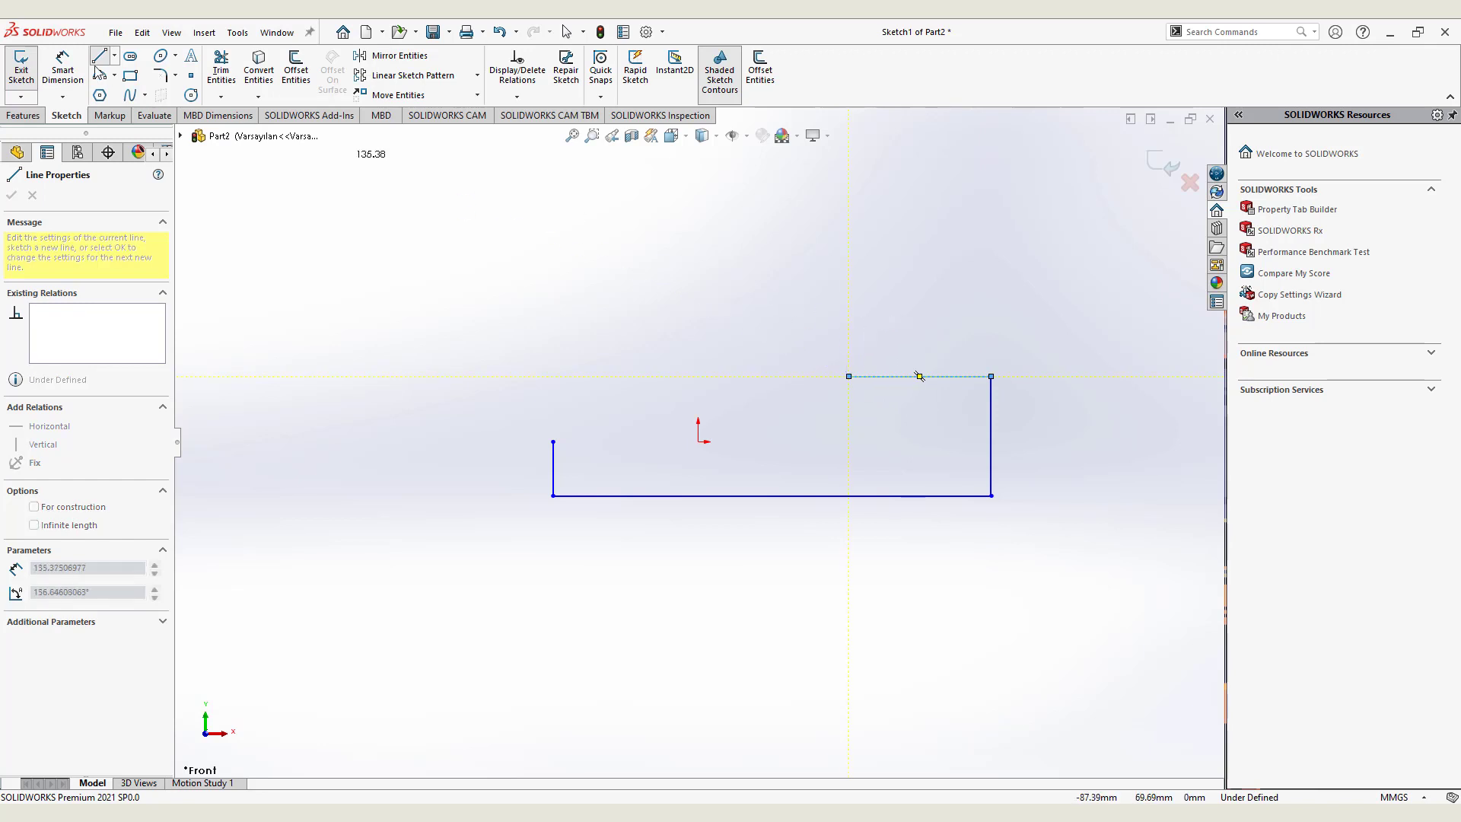
right_click(350, 242)
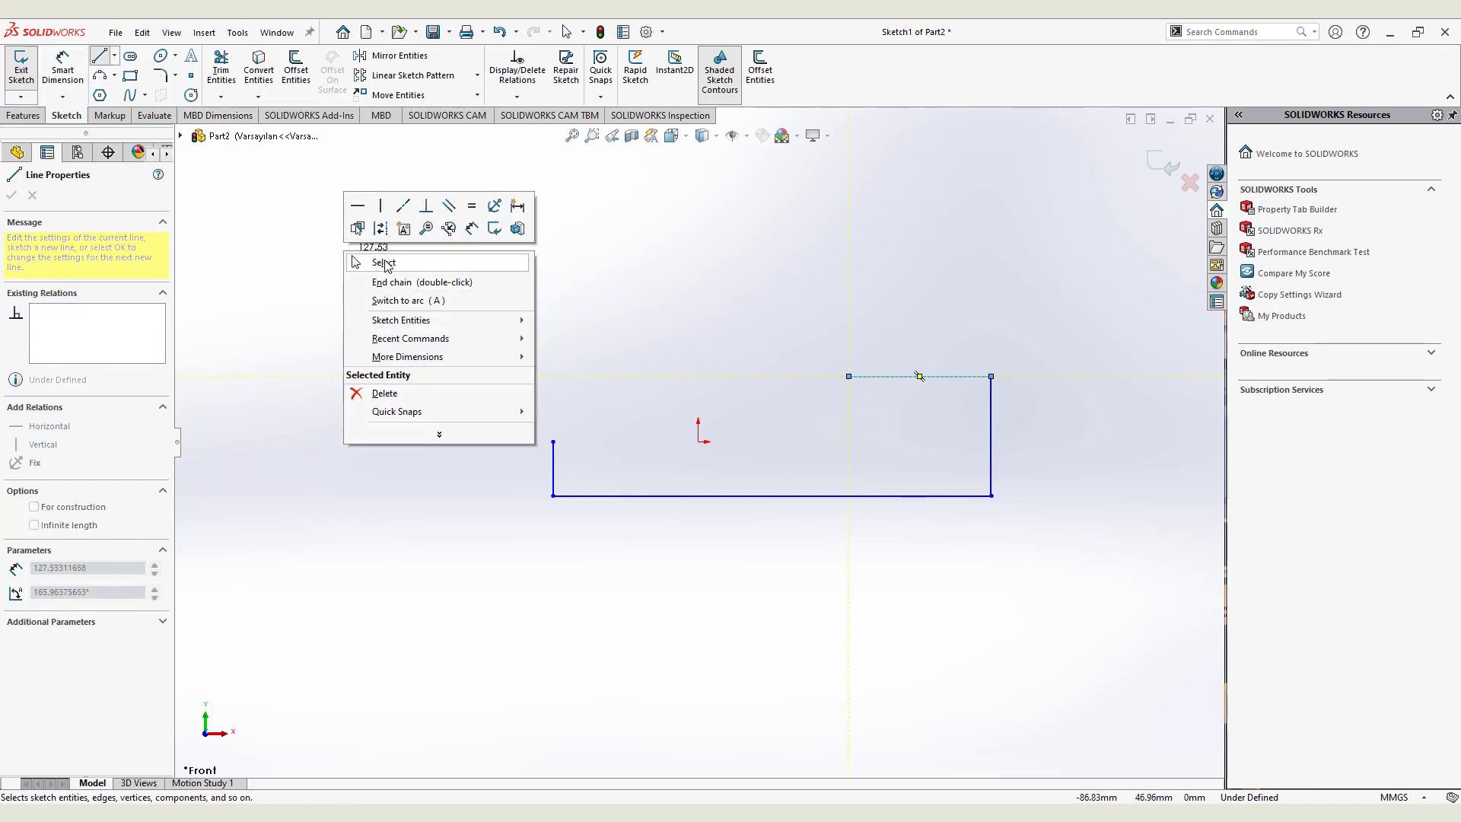
click(373, 261)
Add an L-shaped pair of centerlines, one horizontal from the left edge's top and one vertical
click(99, 57)
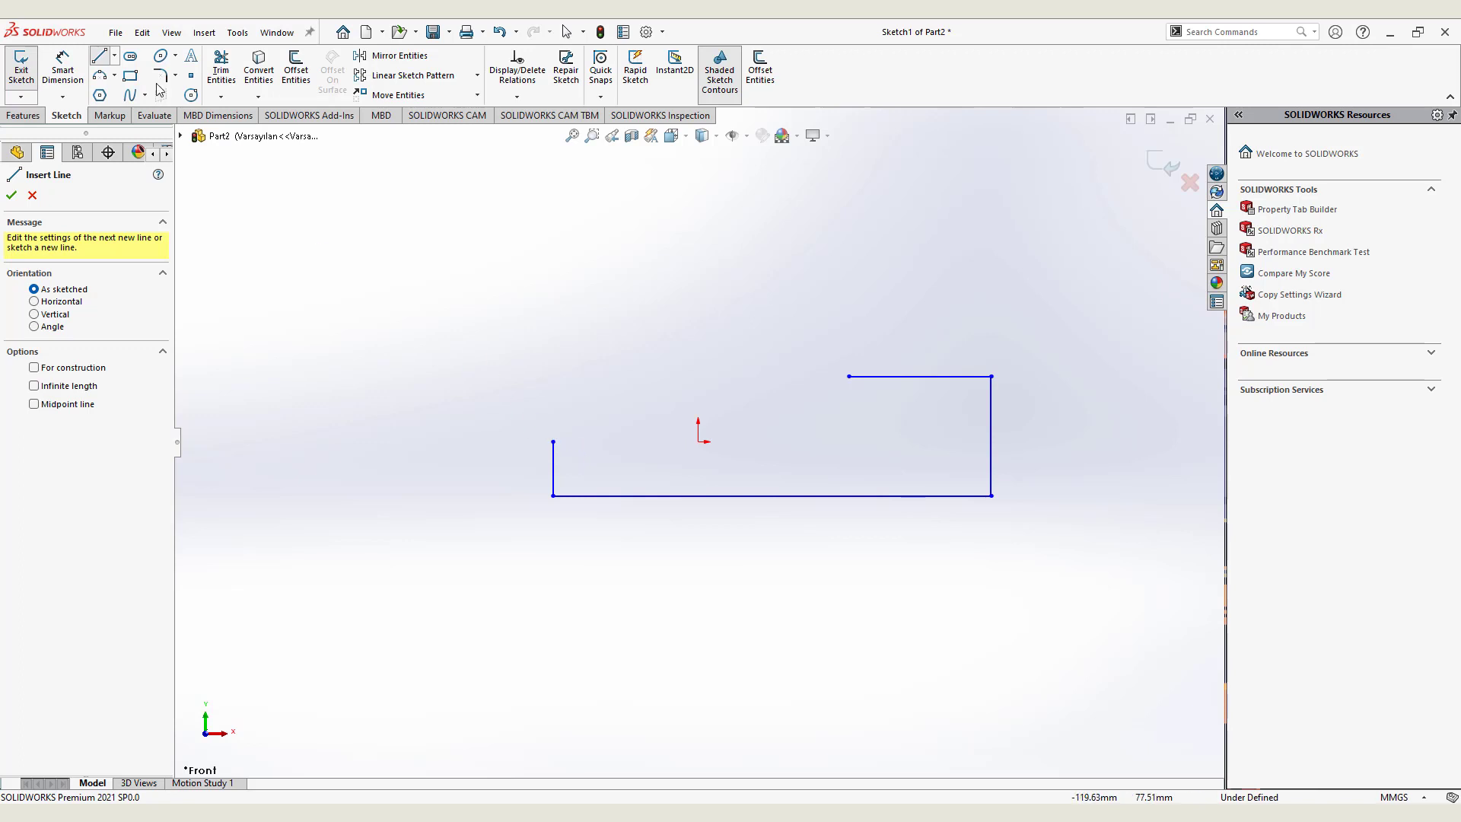
click(114, 56)
click(136, 92)
click(553, 442)
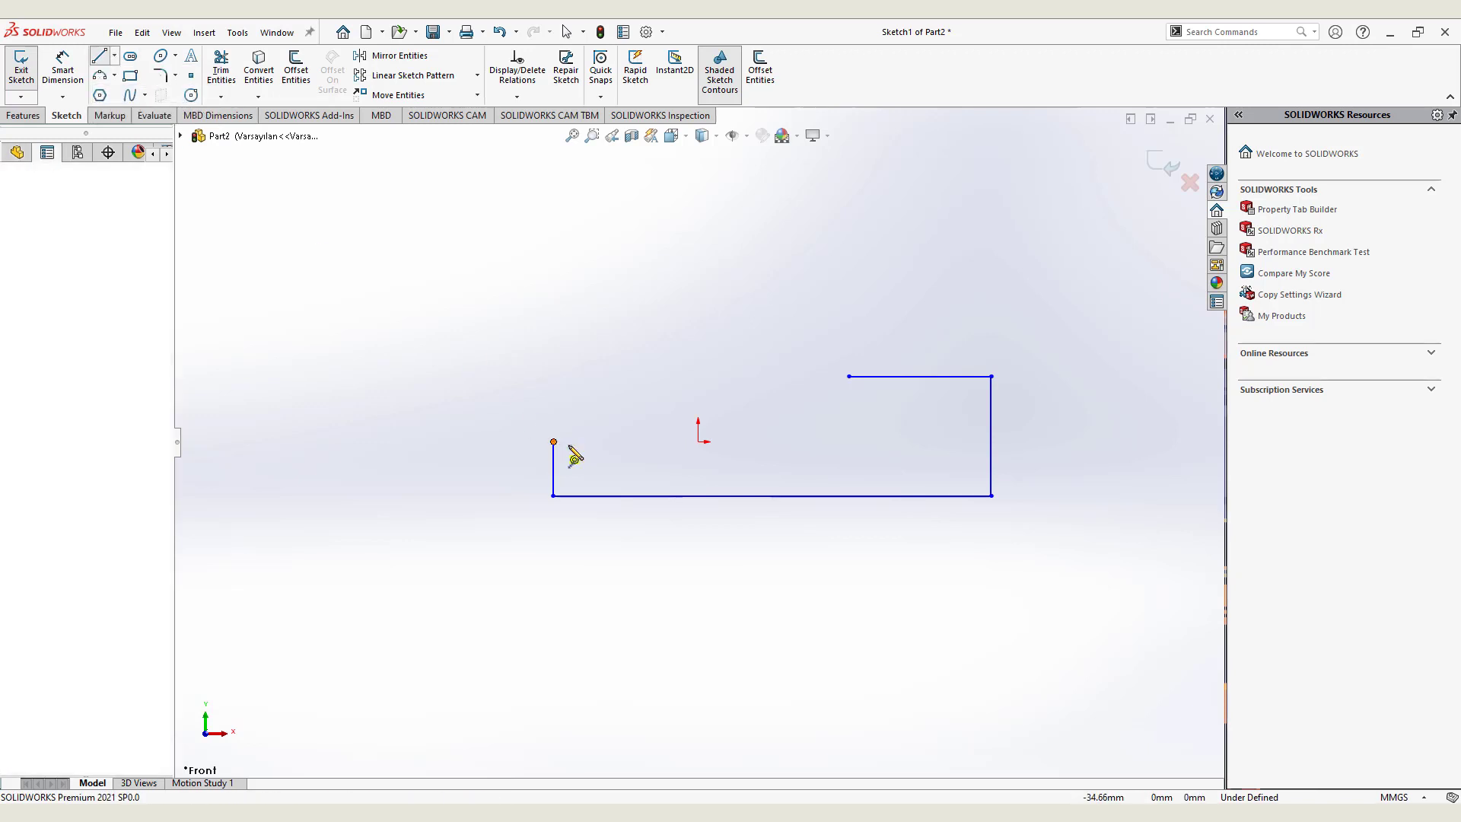
click(763, 442)
click(763, 343)
Dimension the left edge to 16 mm, the base to 165 mm and the right edge to 27 mm
key(Escape)
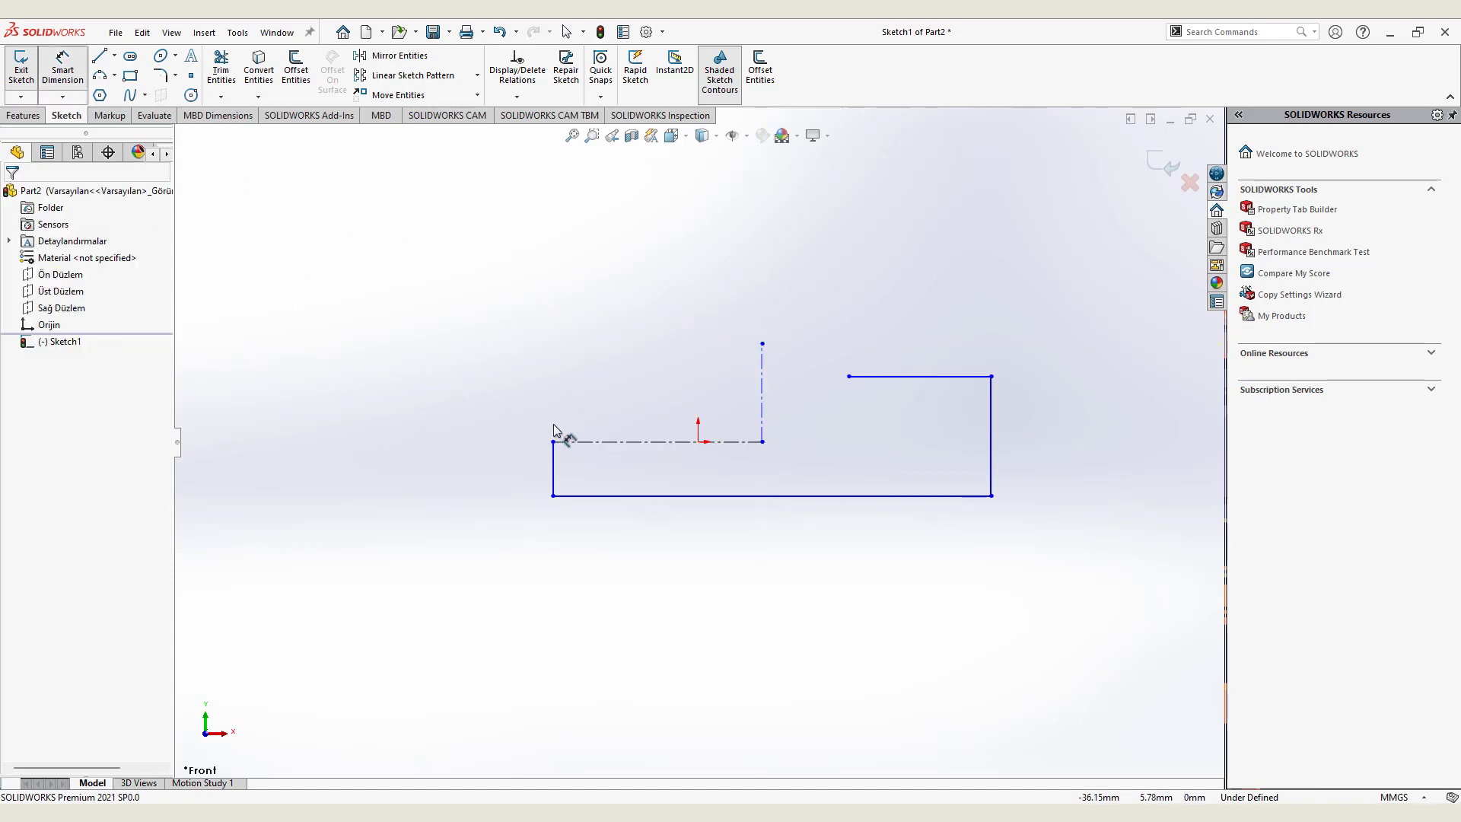
click(555, 472)
click(494, 473)
text(16)
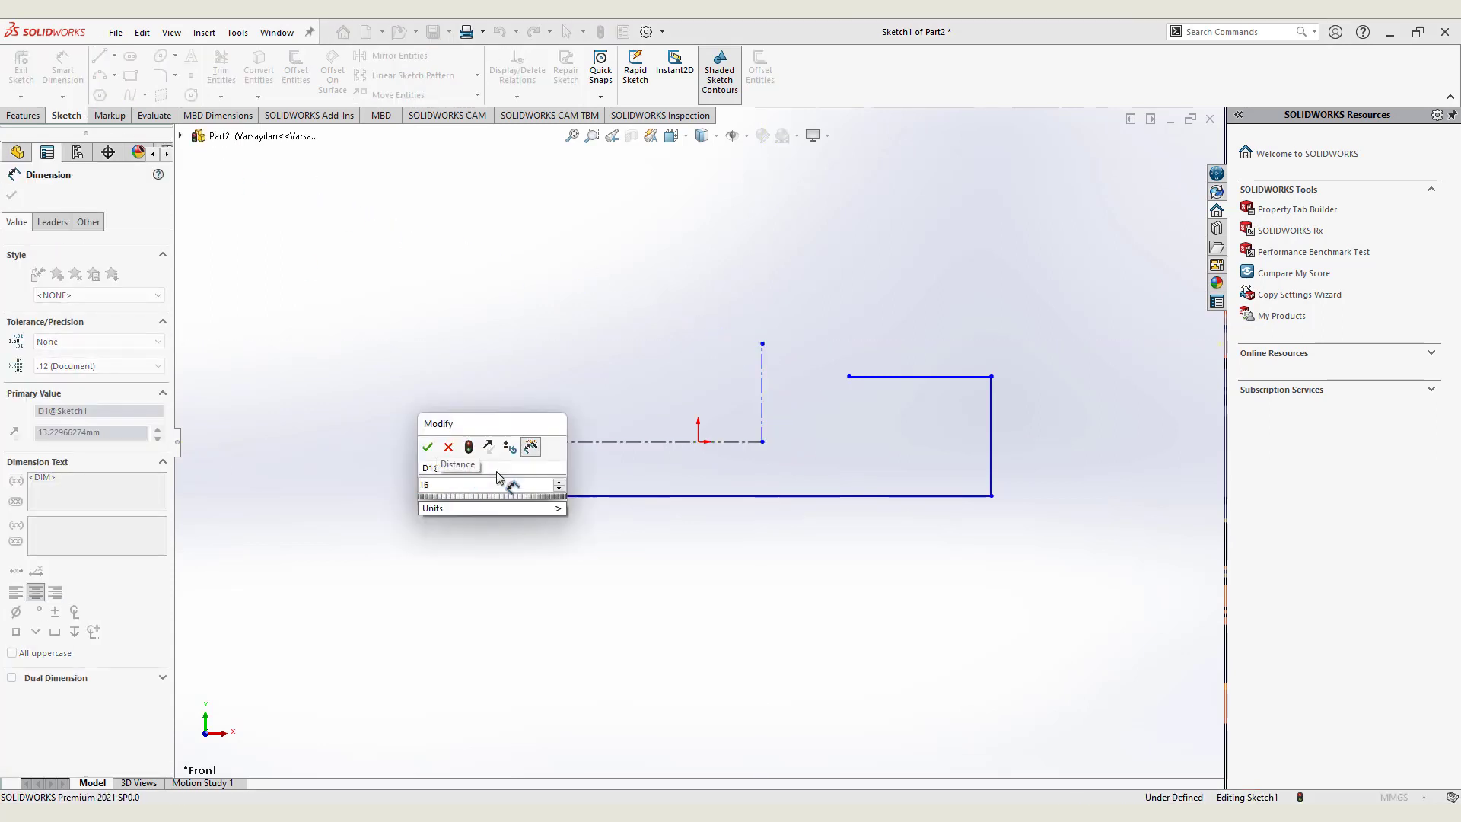
key(Return)
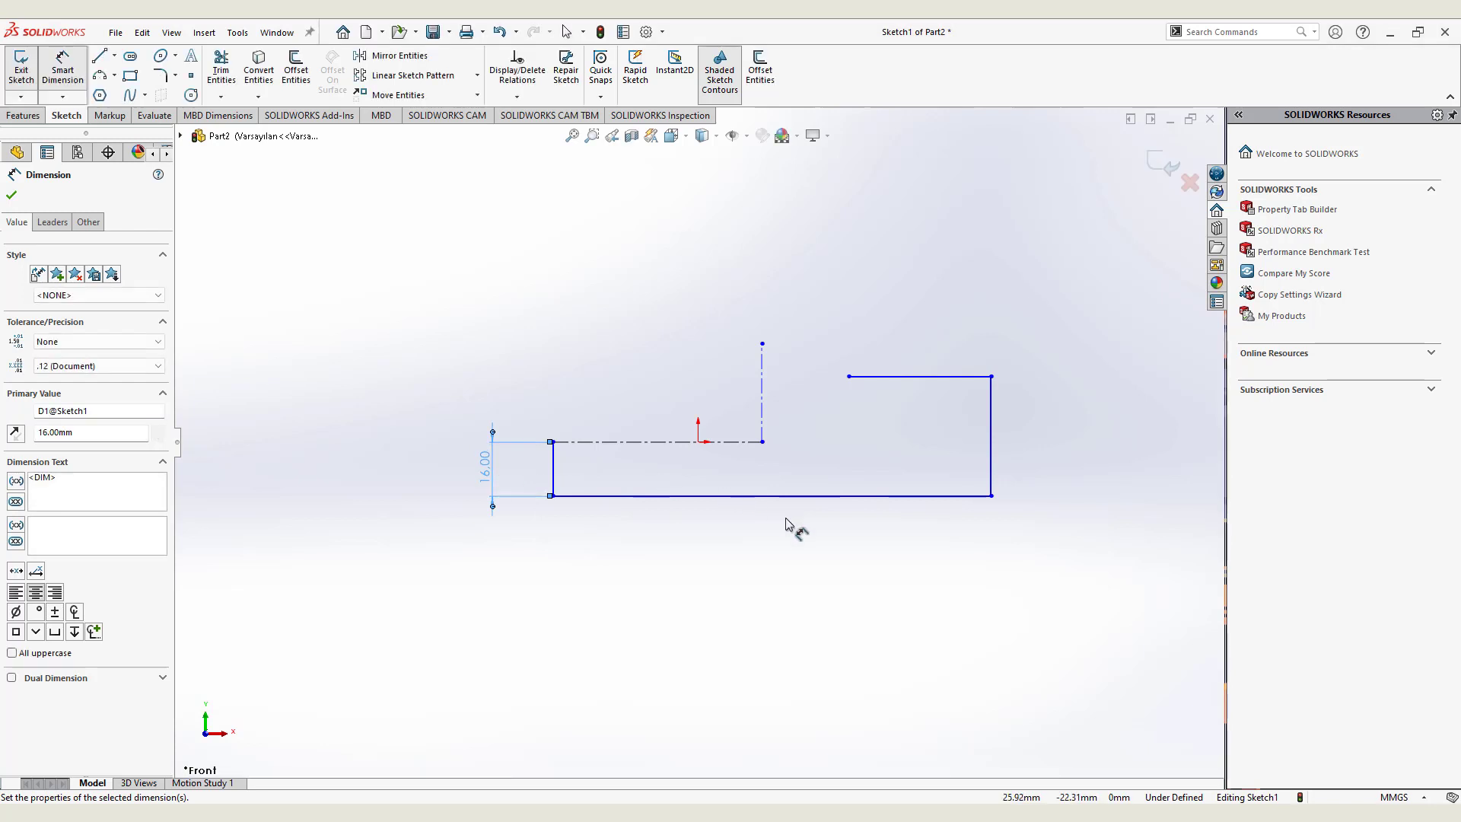
click(788, 497)
click(788, 542)
text(1)
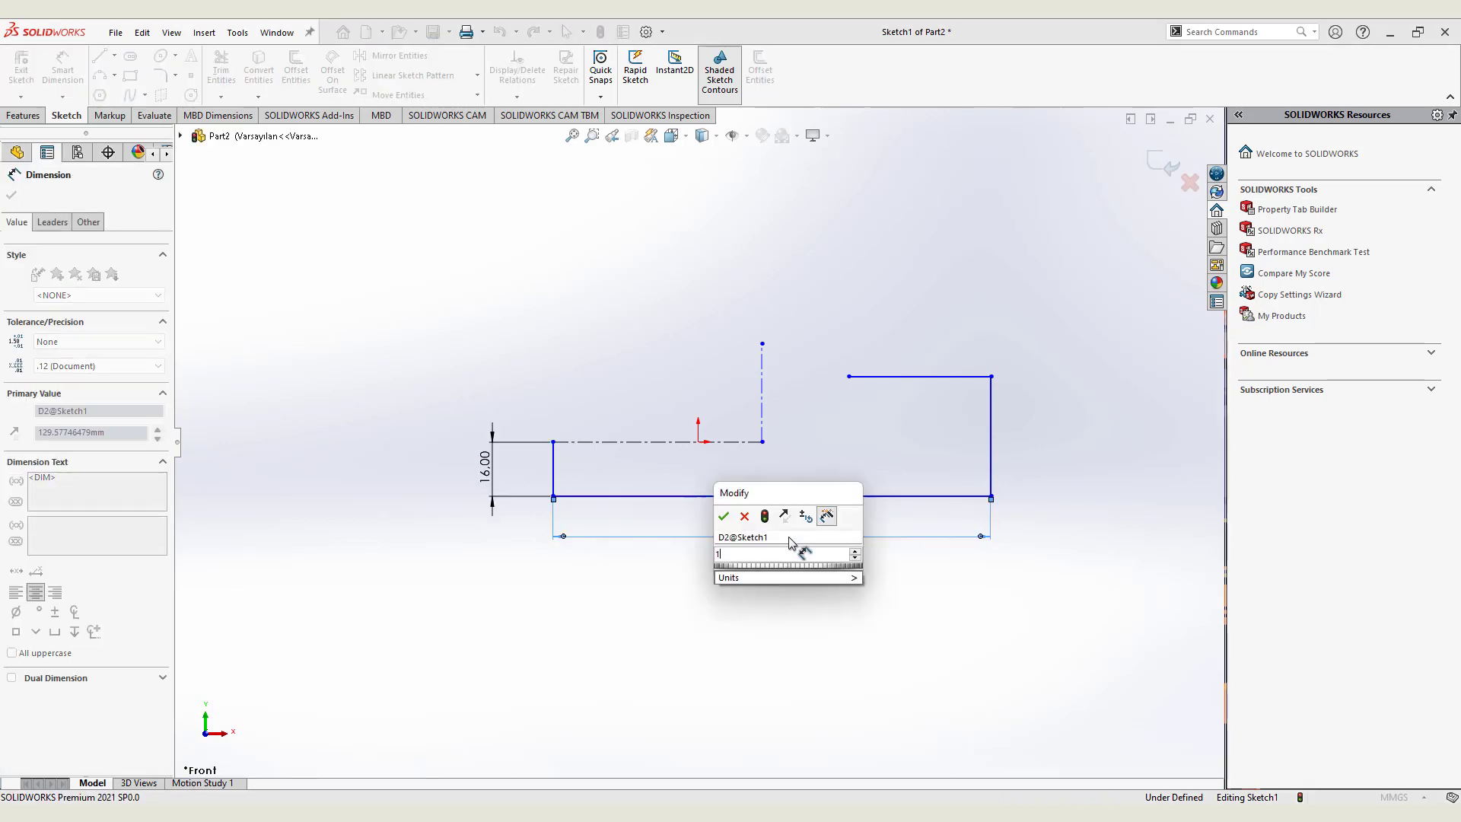
text(65)
key(Return)
click(1111, 472)
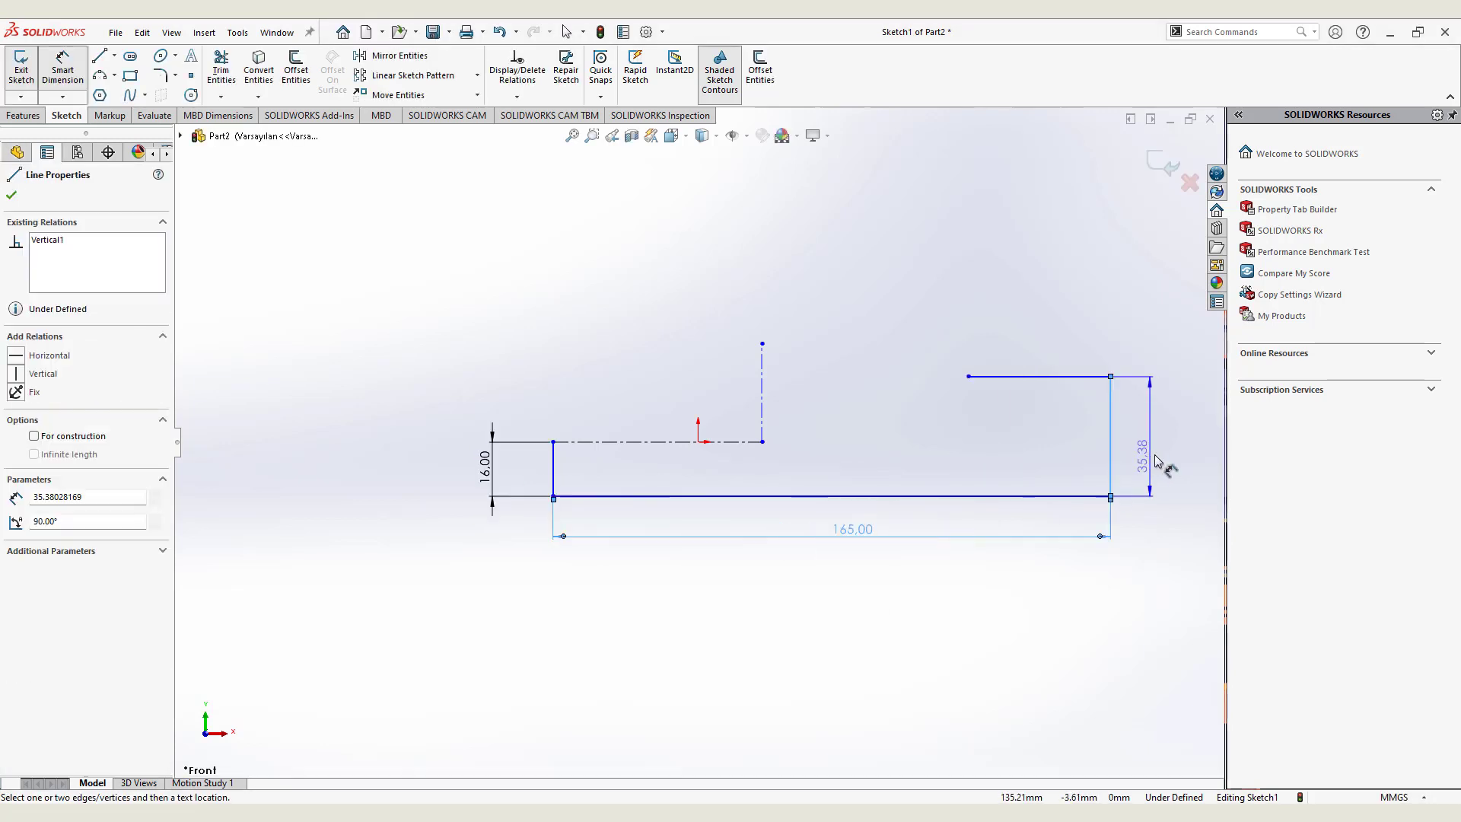
click(1158, 465)
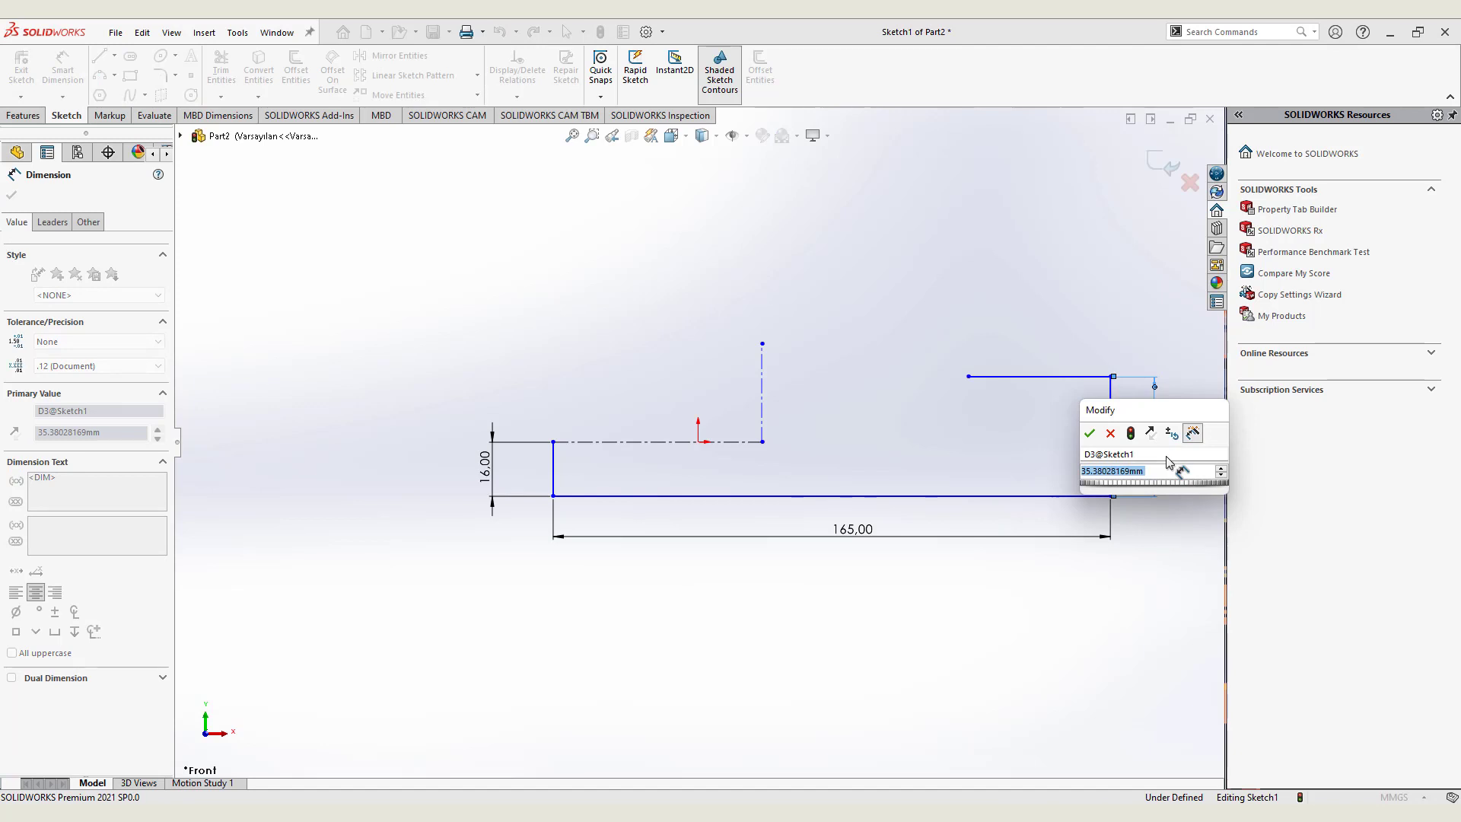
text(27)
key(Return)
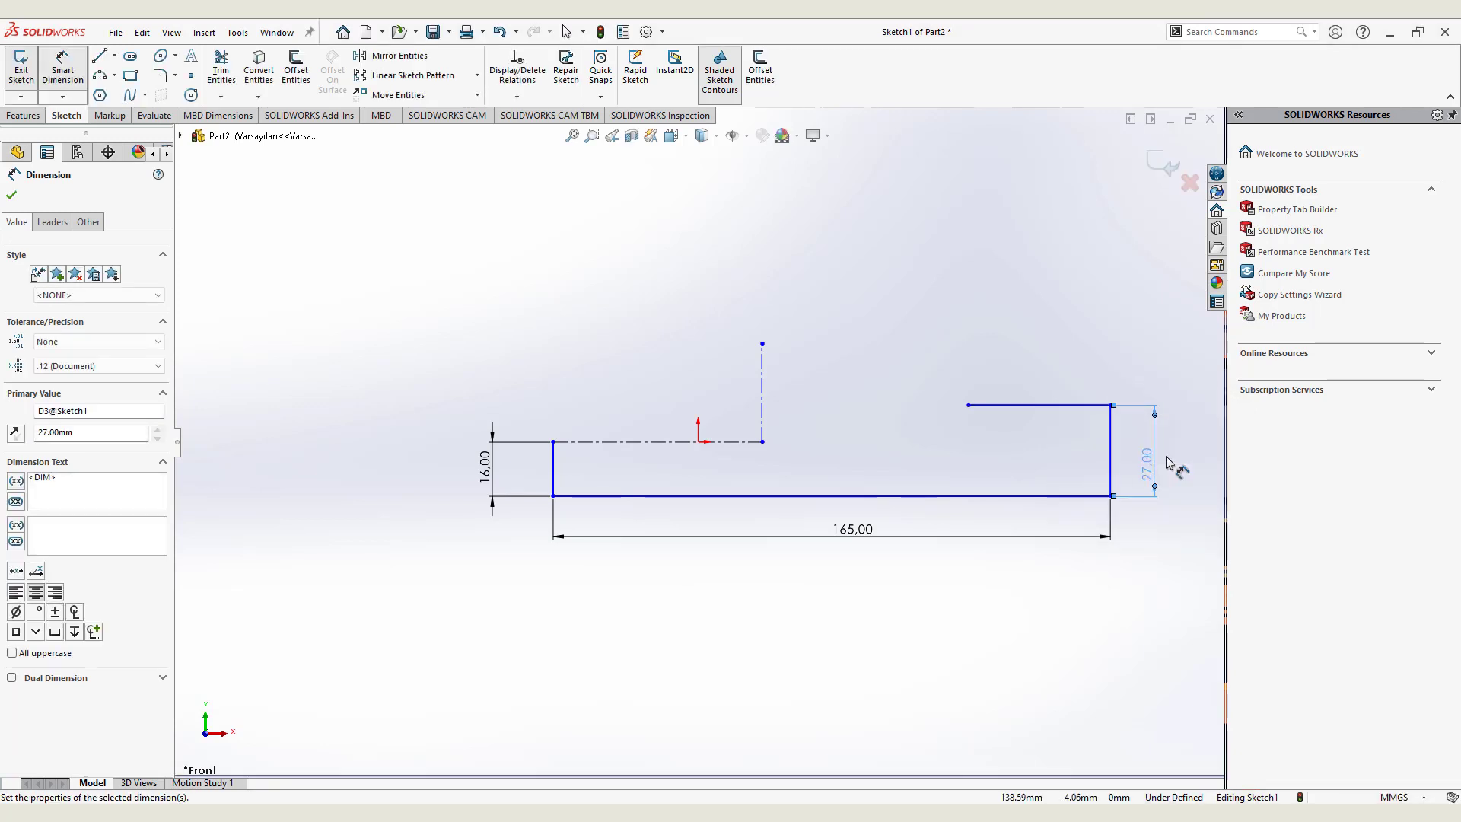
Set the horizontal centerline to 75 mm and the vertical centerline's height above the base to 36 mm
click(687, 449)
click(640, 586)
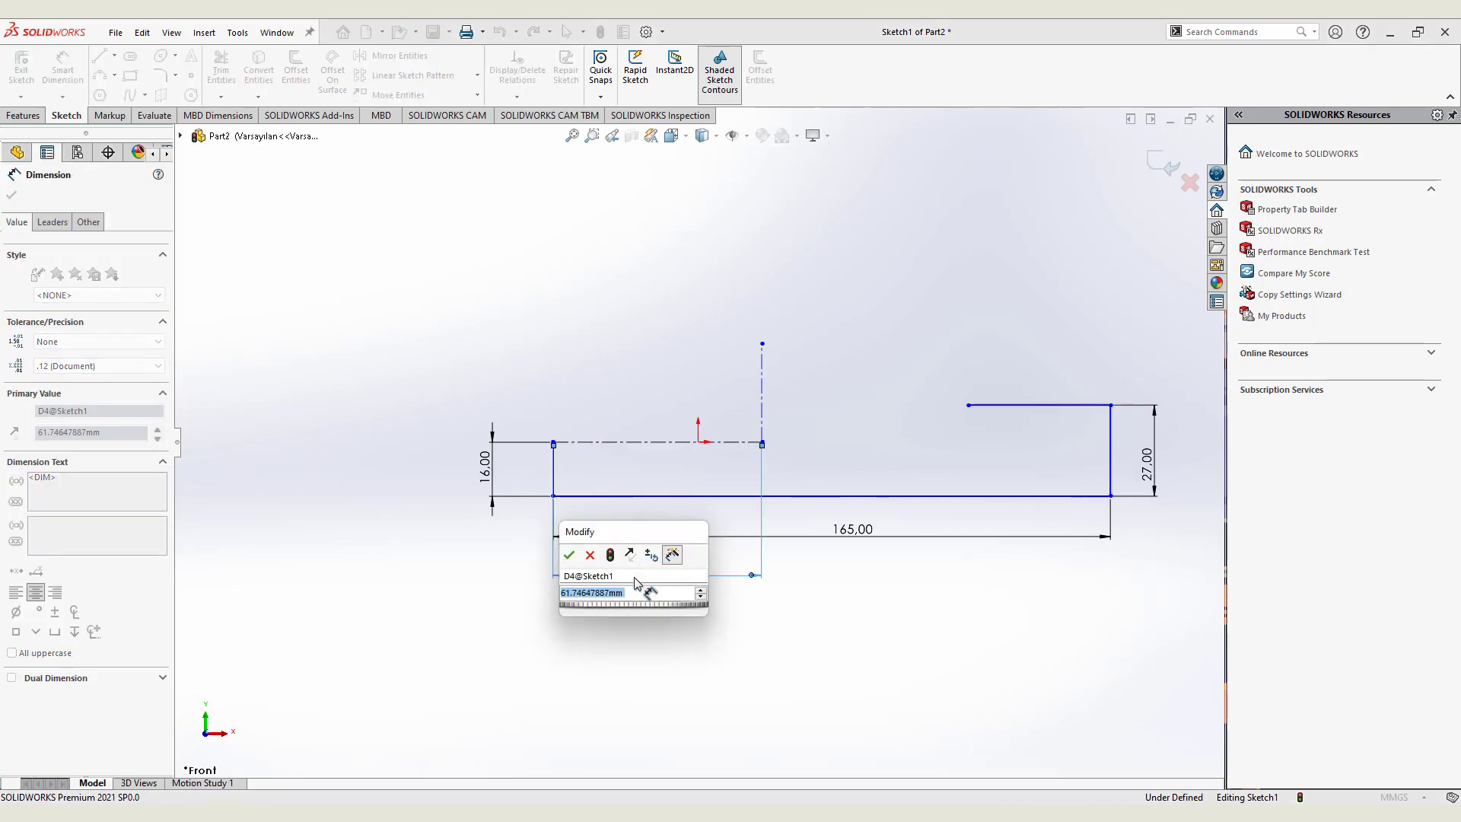
text(75)
key(Return)
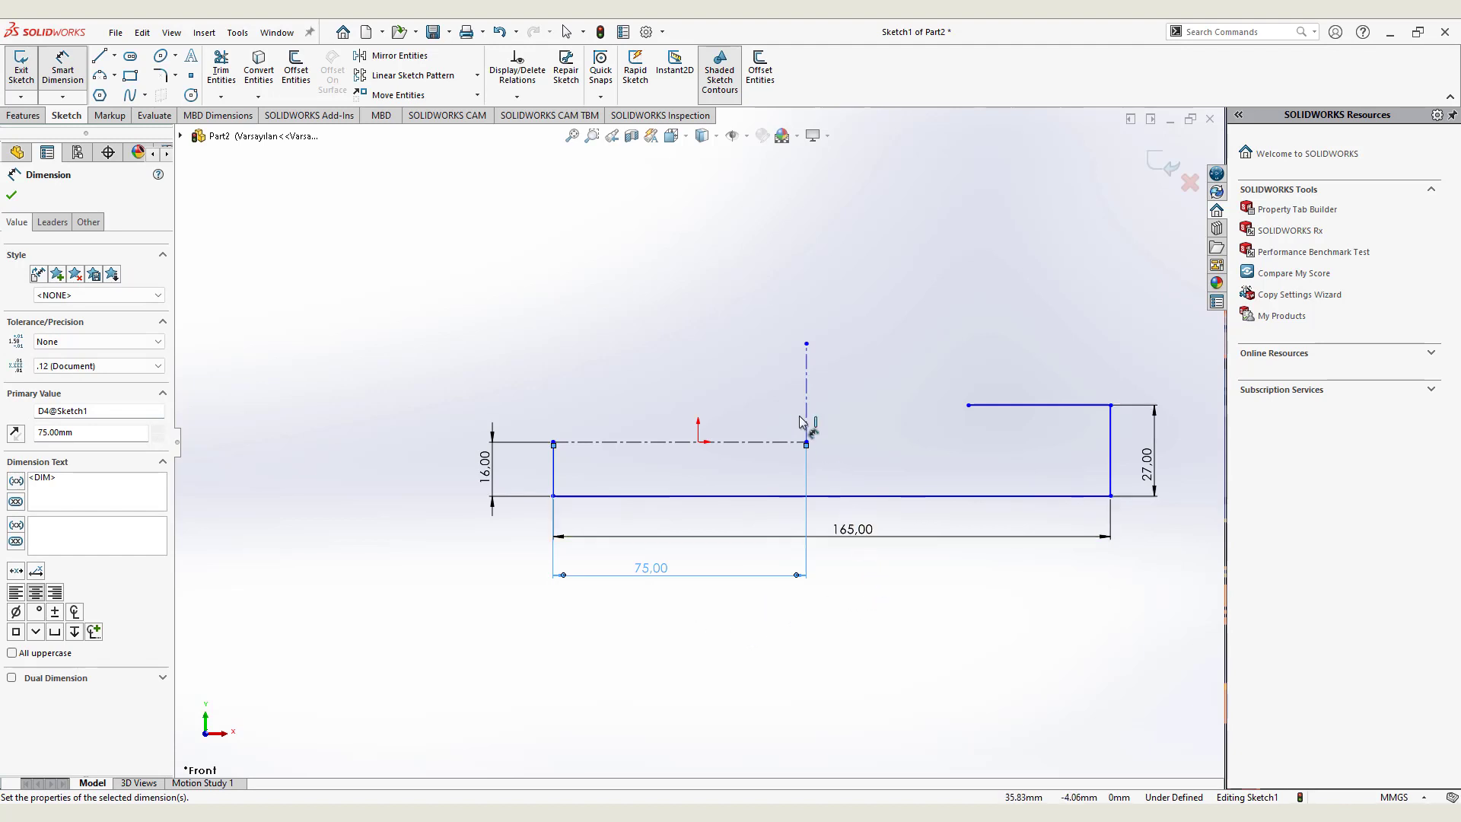
click(806, 344)
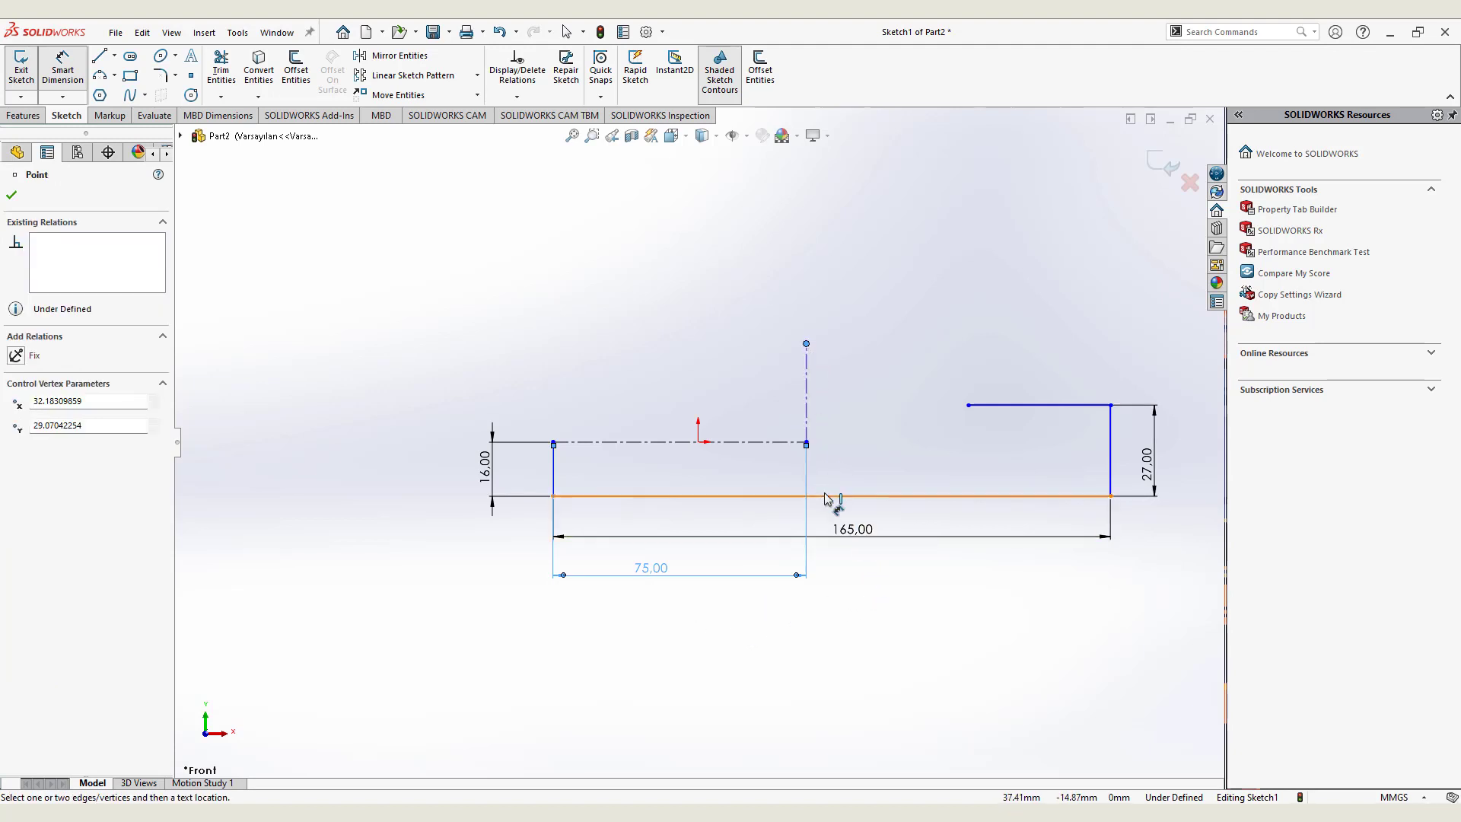
click(821, 497)
click(353, 474)
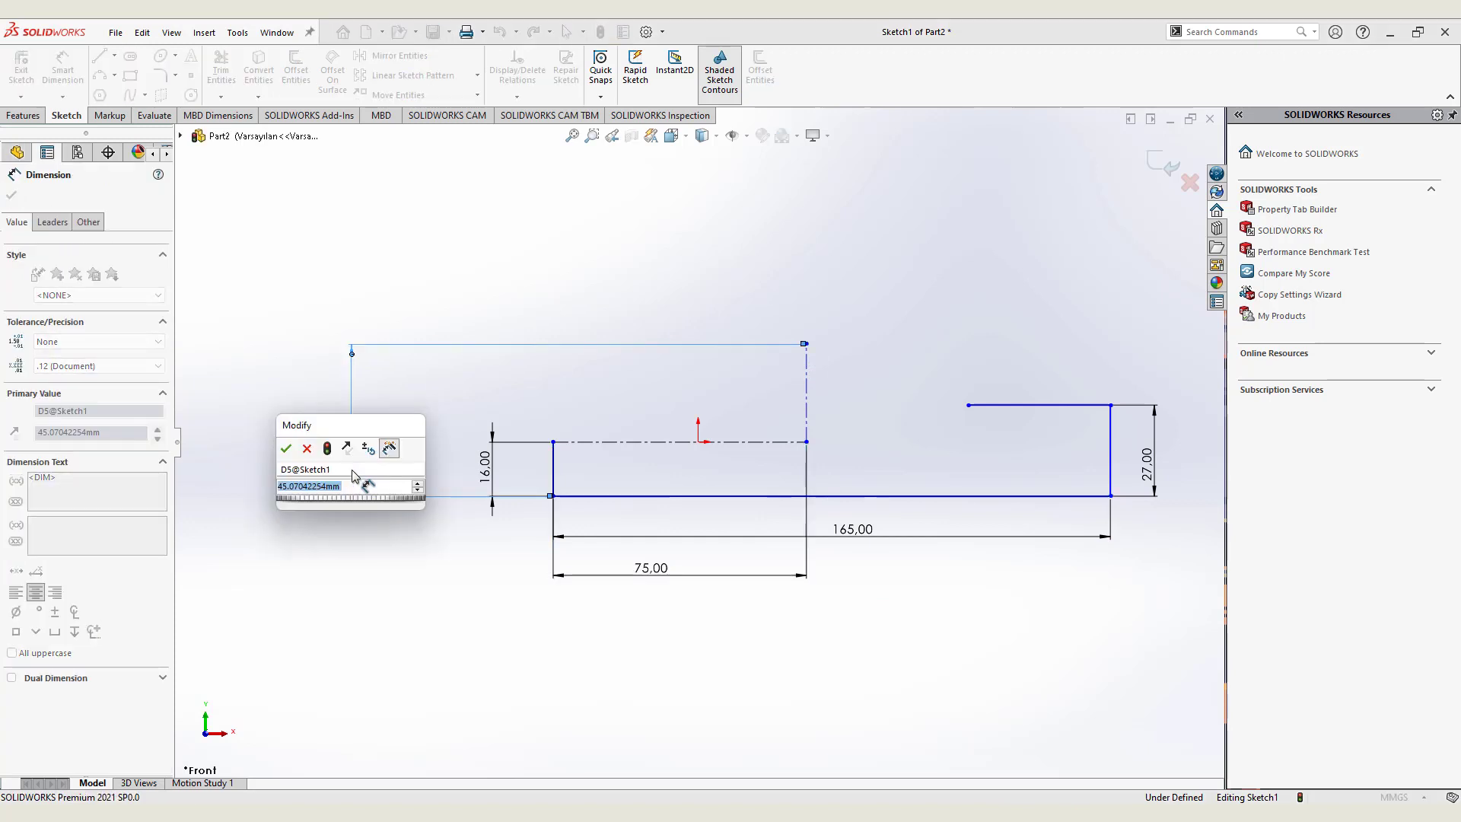
text(36)
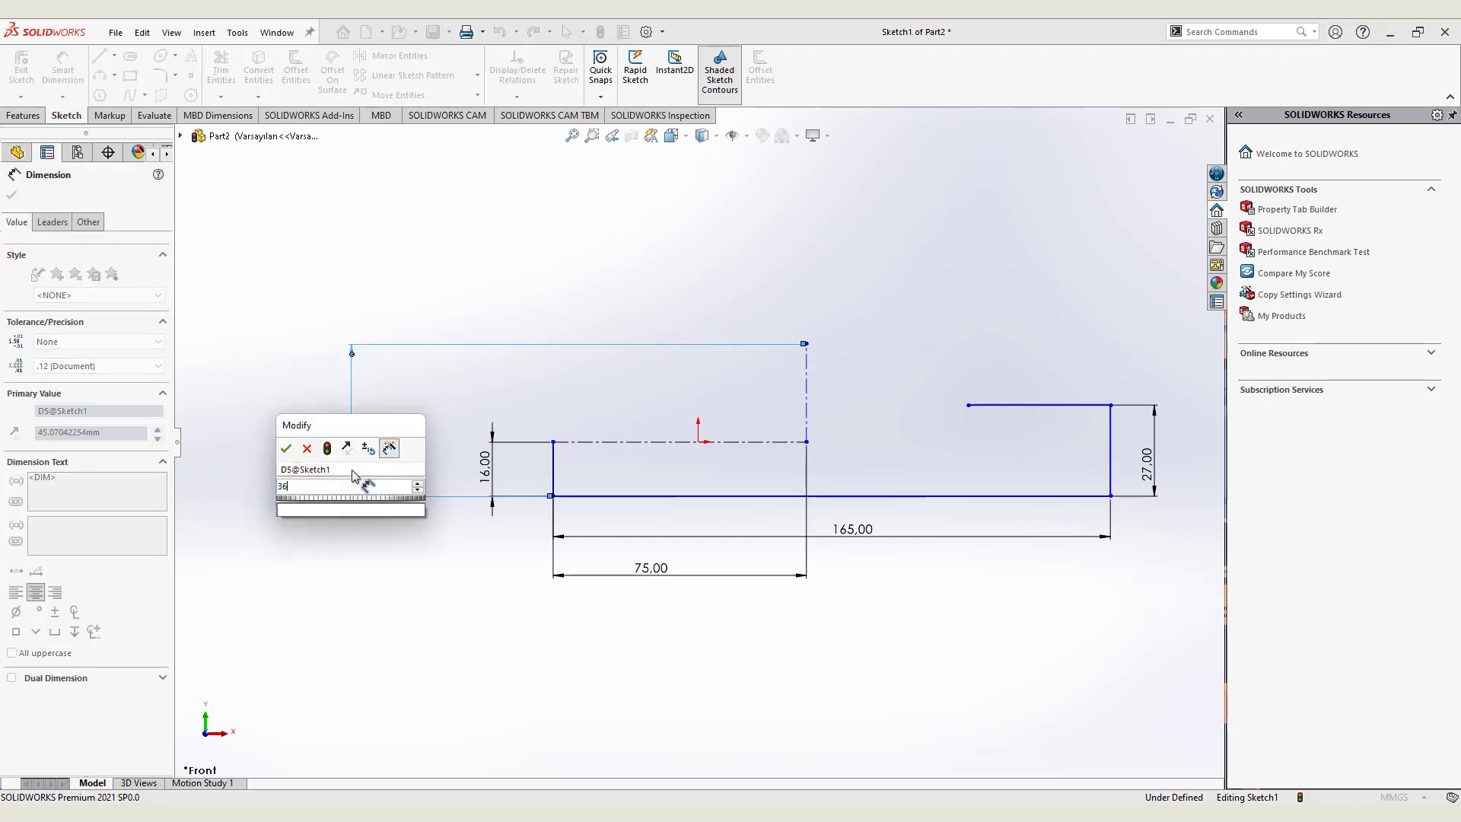
key(Return)
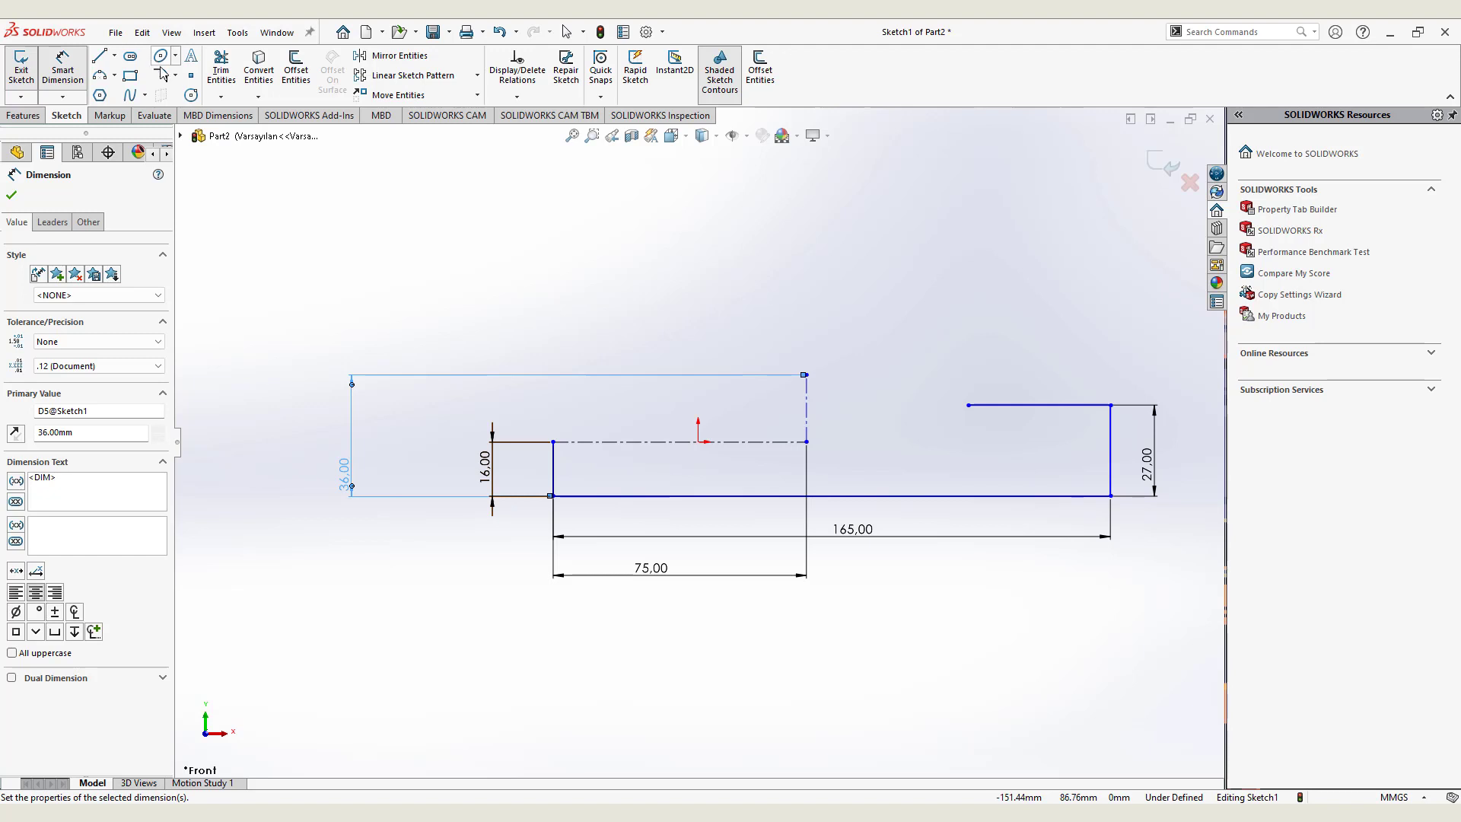
Draw two concentric circles centred on the vertical centerline's top end
click(191, 95)
click(806, 374)
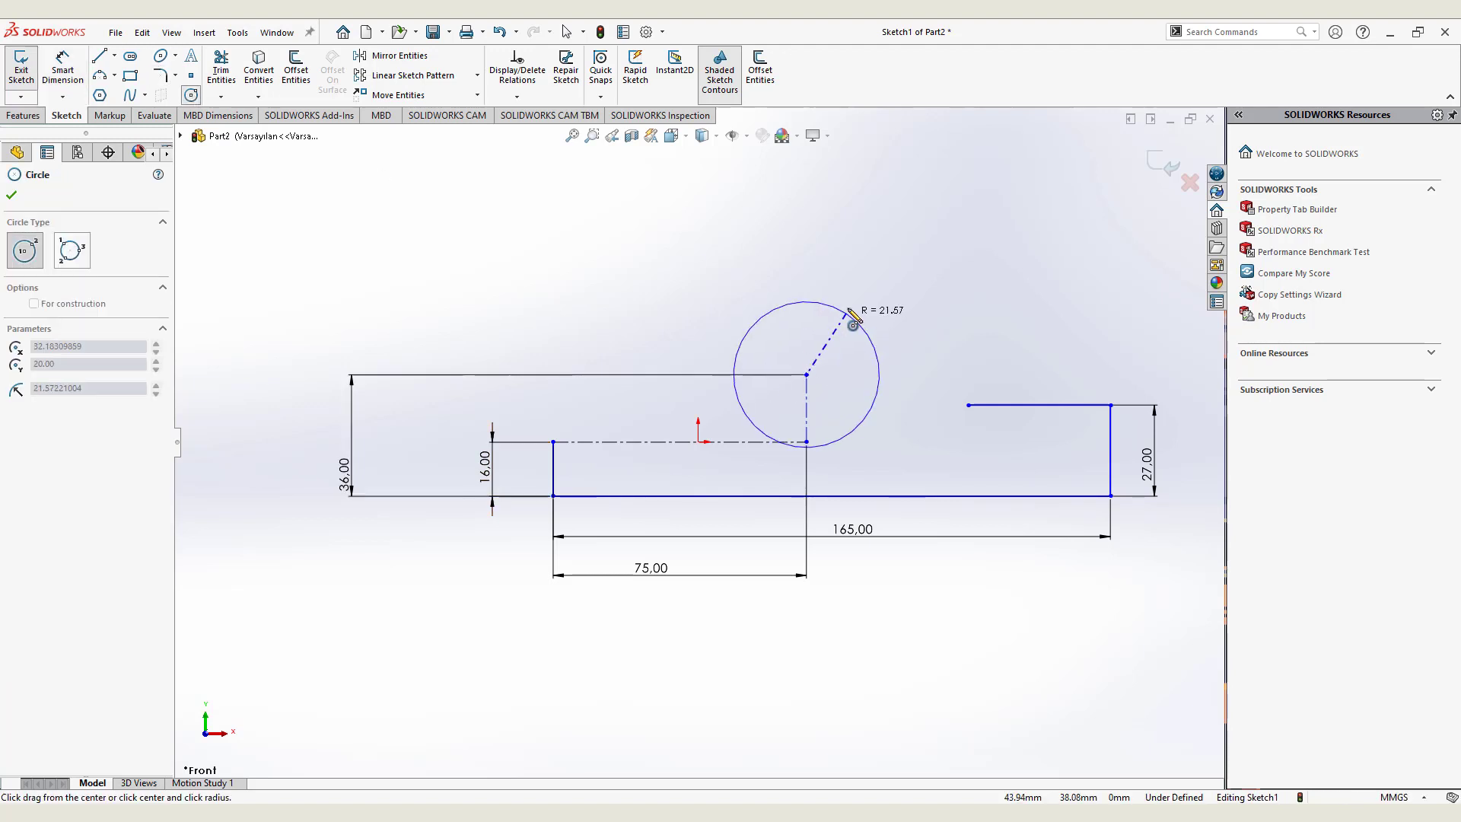
click(855, 315)
click(807, 375)
click(834, 349)
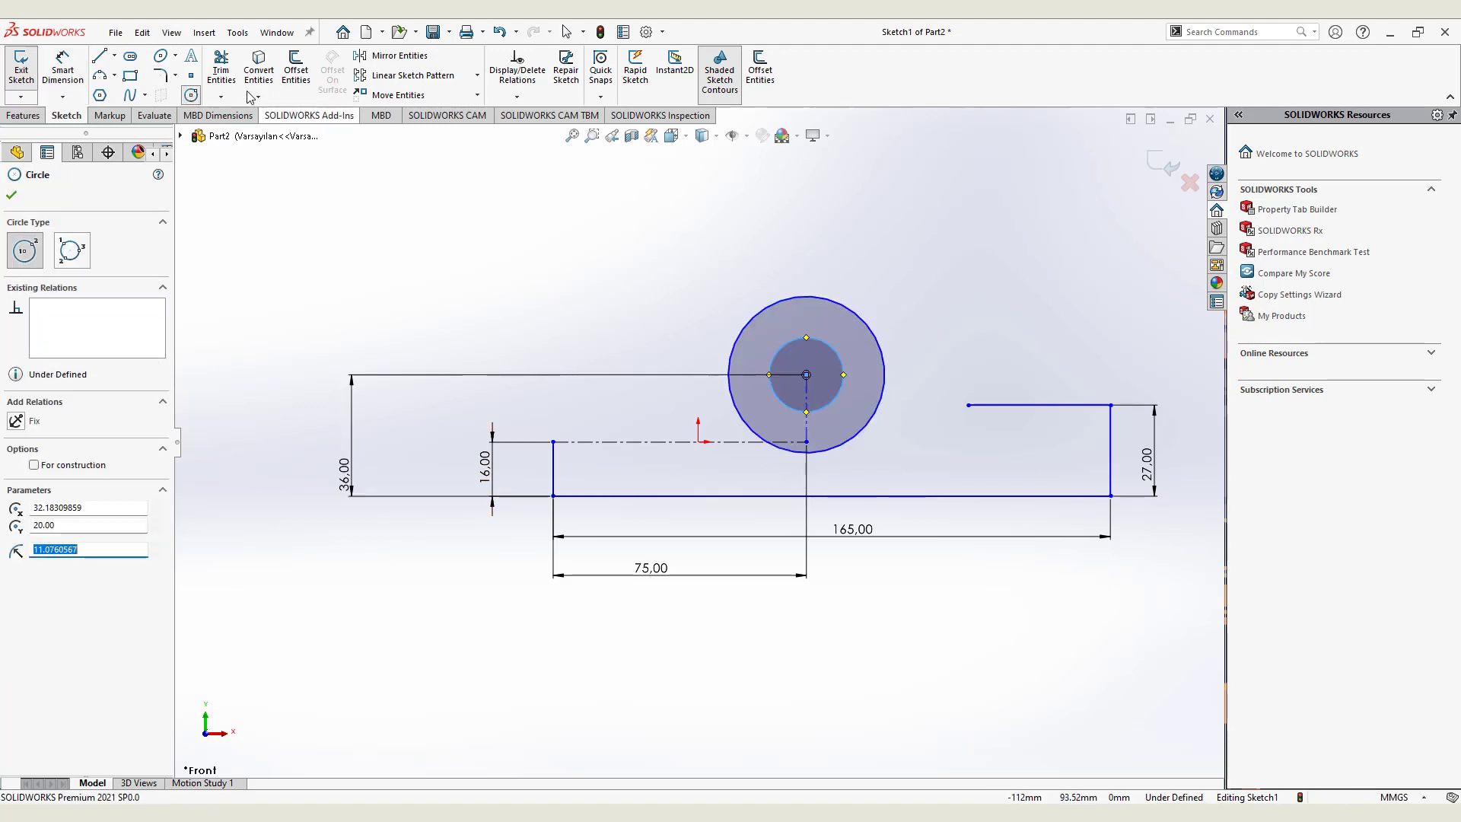
Dimension the outer circle to Ø50 mm and the inner circle to Ø25 mm
click(63, 67)
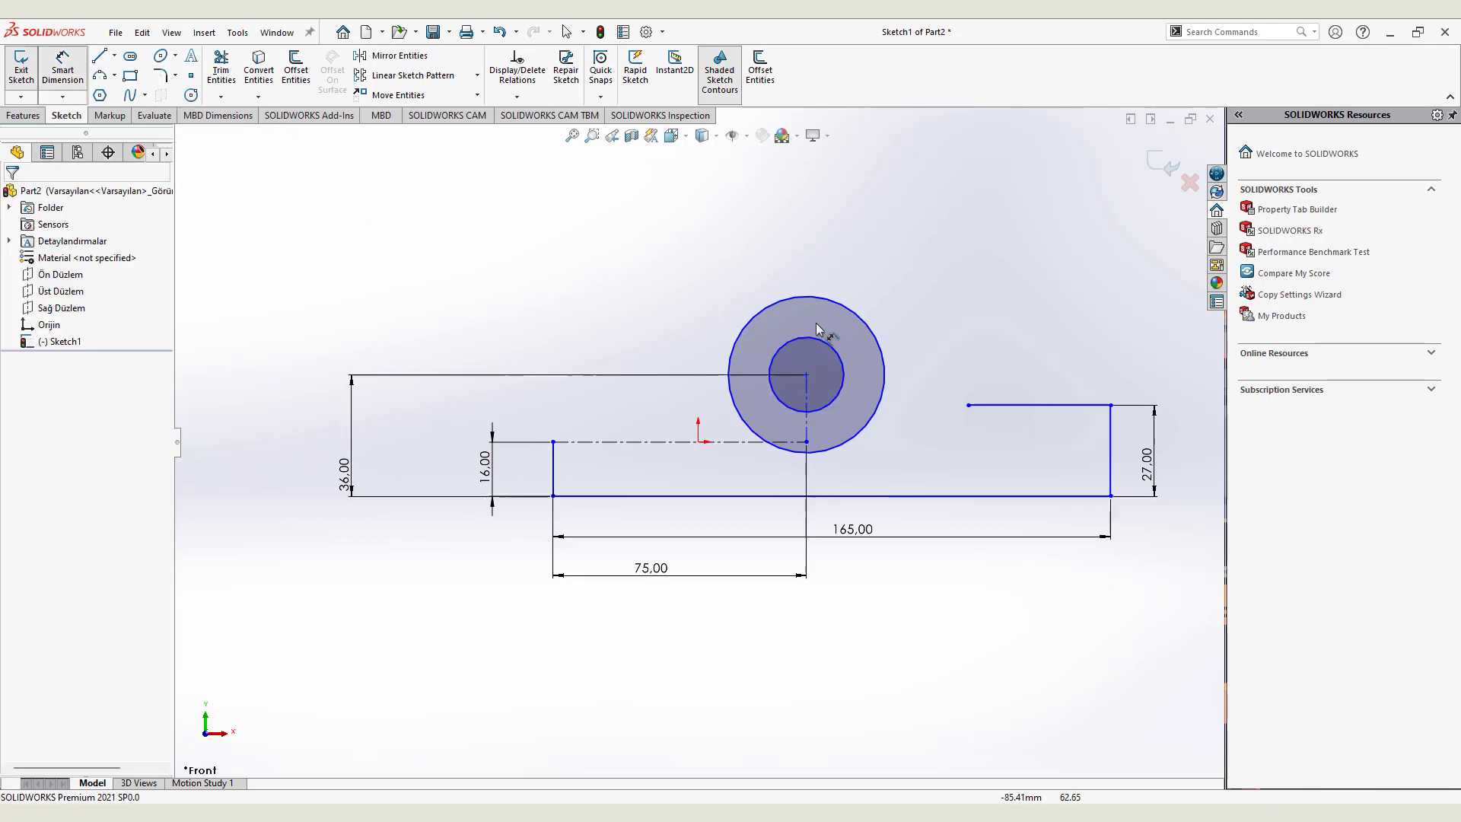
click(841, 305)
click(967, 243)
text(50)
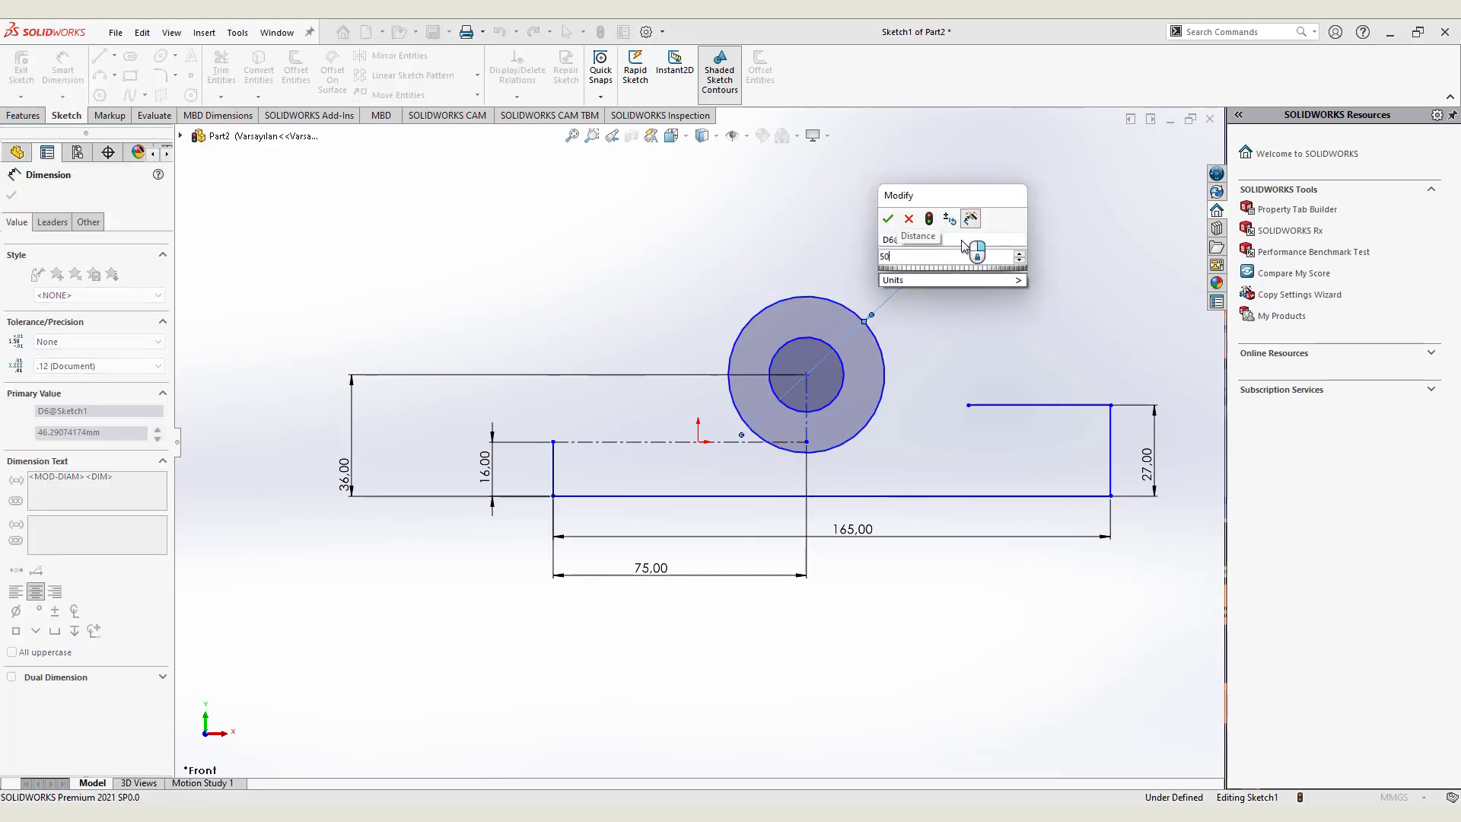
key(Return)
key(Escape)
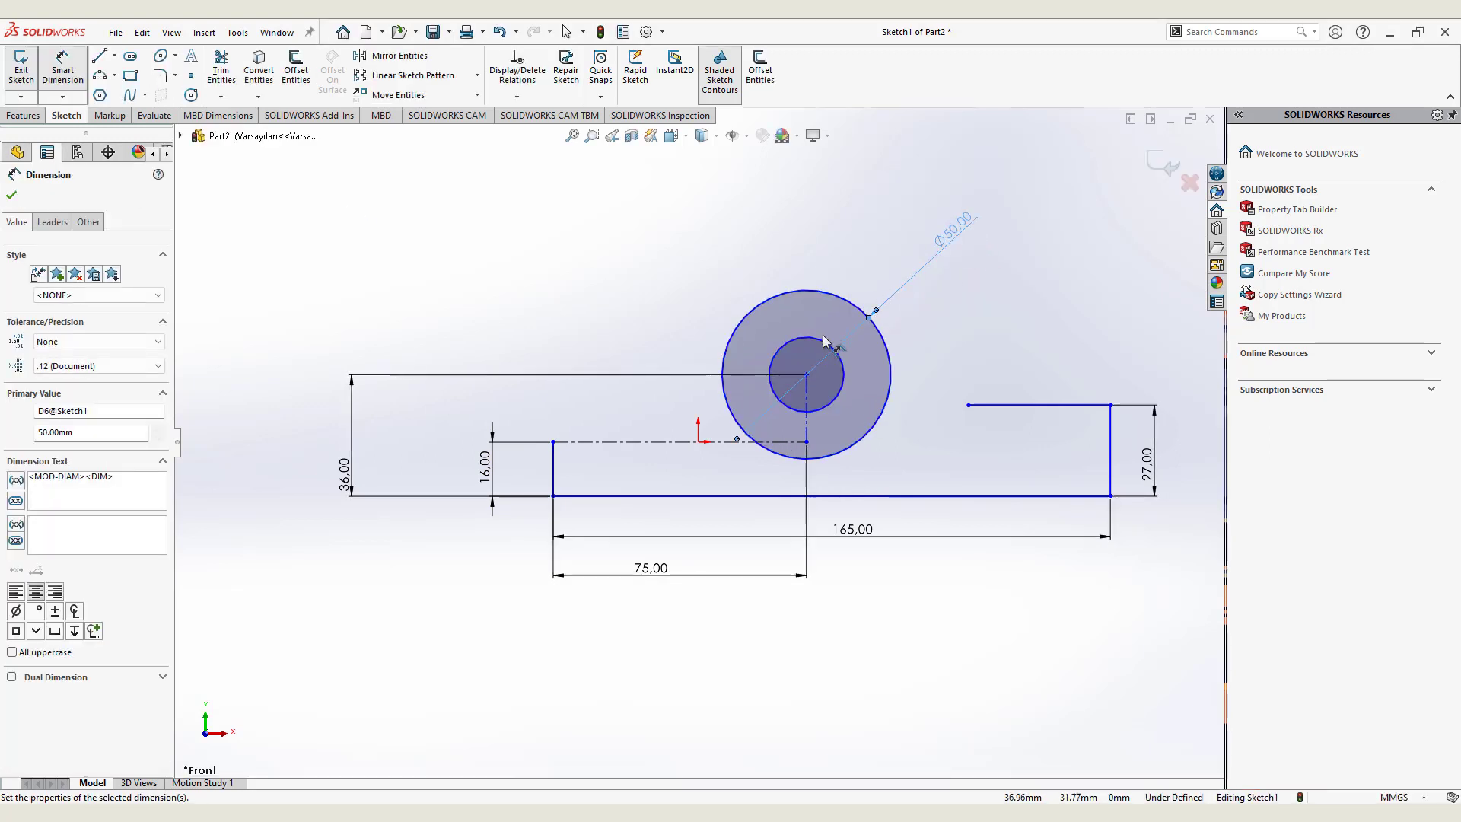
click(832, 347)
click(563, 200)
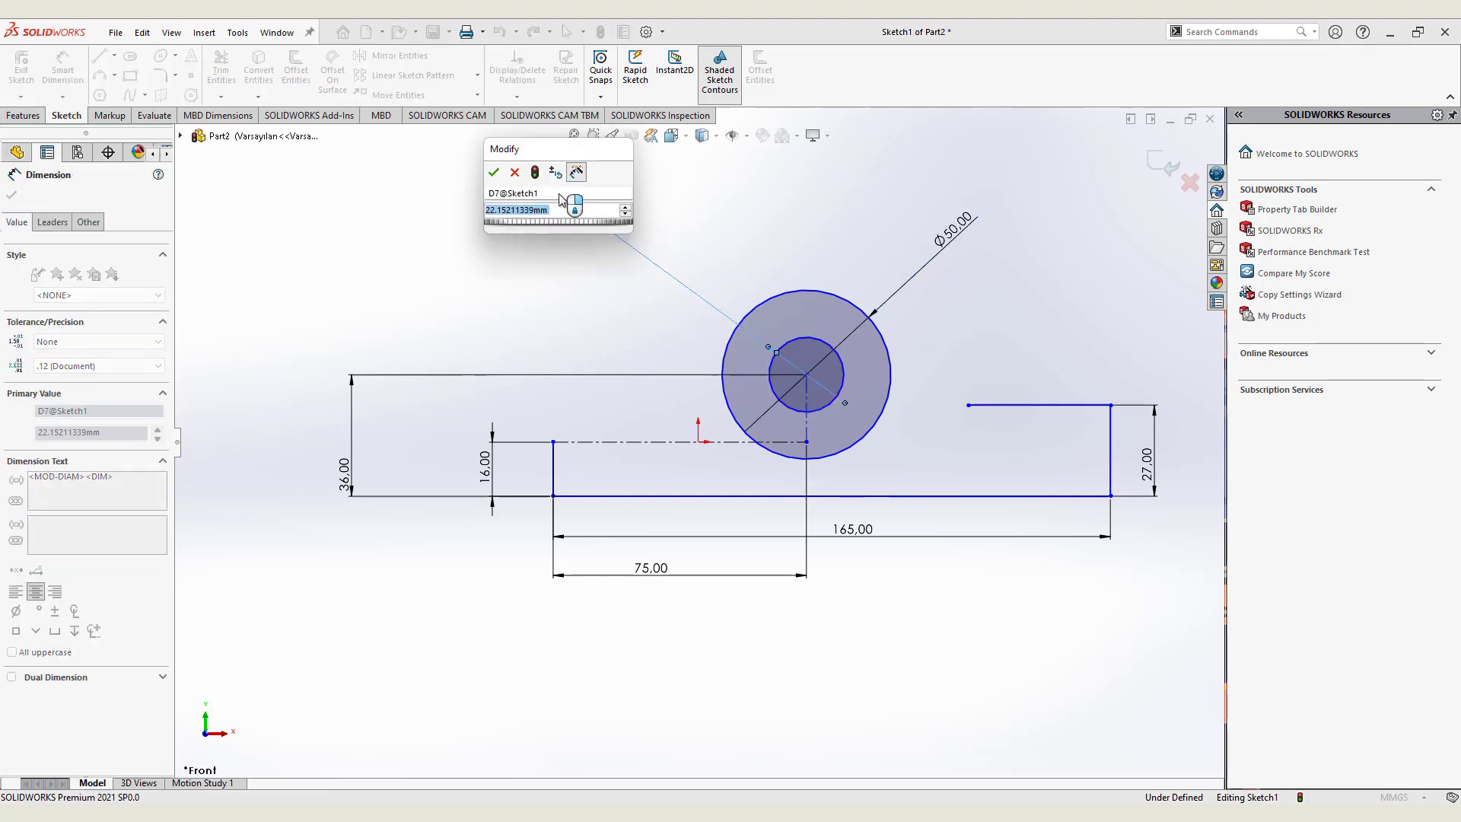
text(25)
key(Return)
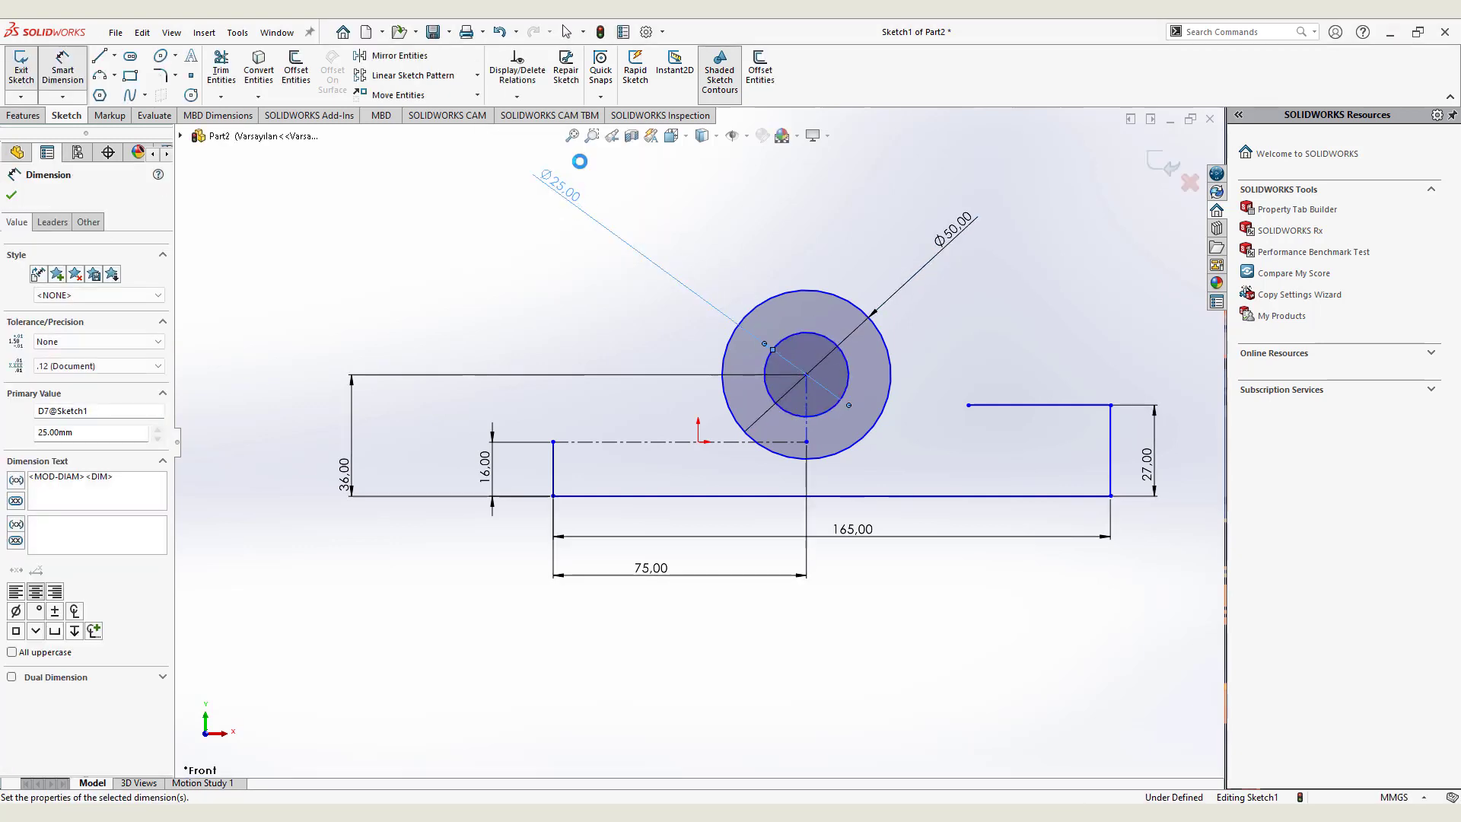
Draw a line from the outer circle to the base's top right corner, dismissing the over-define warning
click(99, 55)
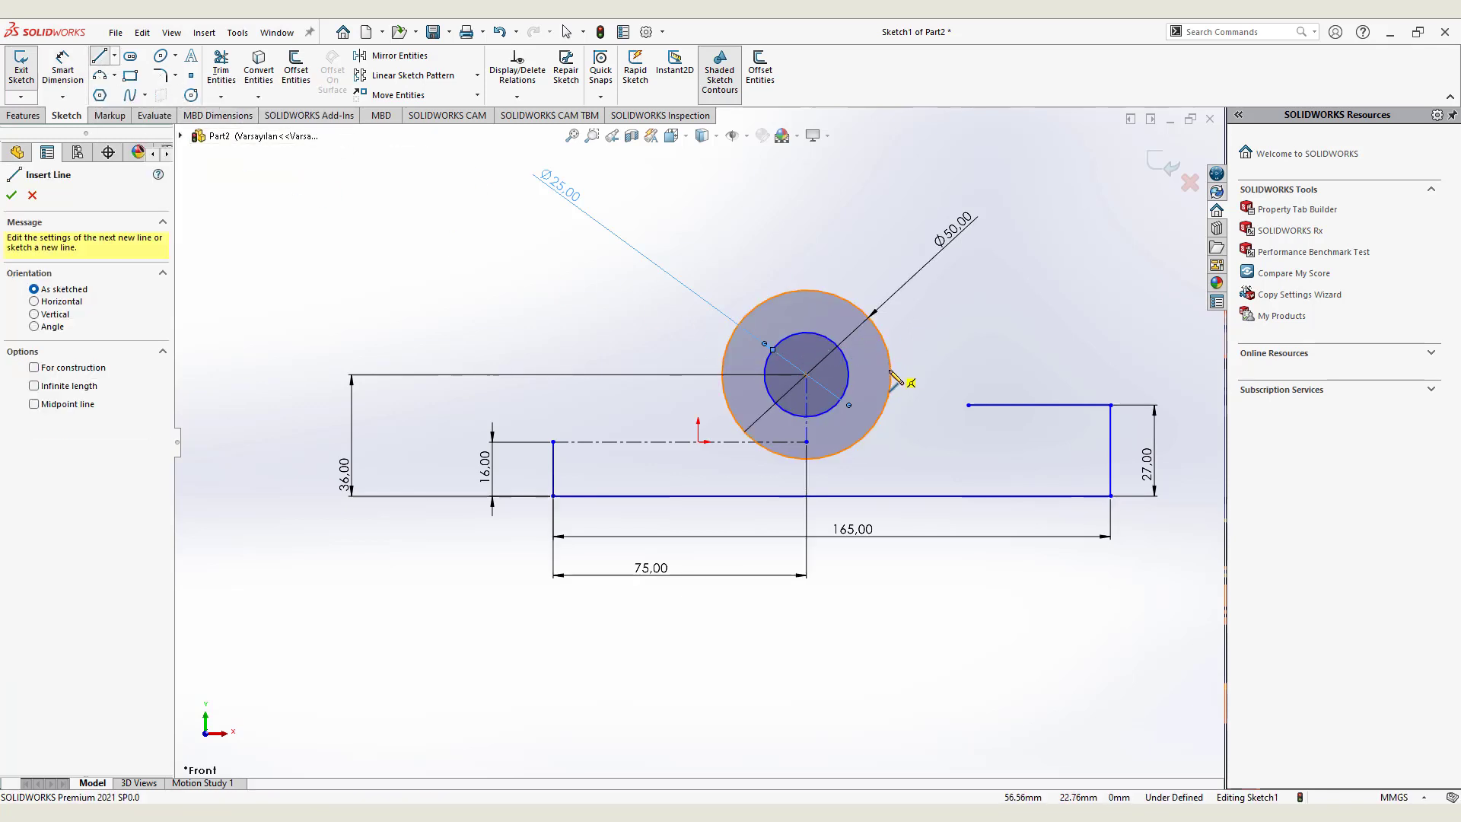
click(891, 383)
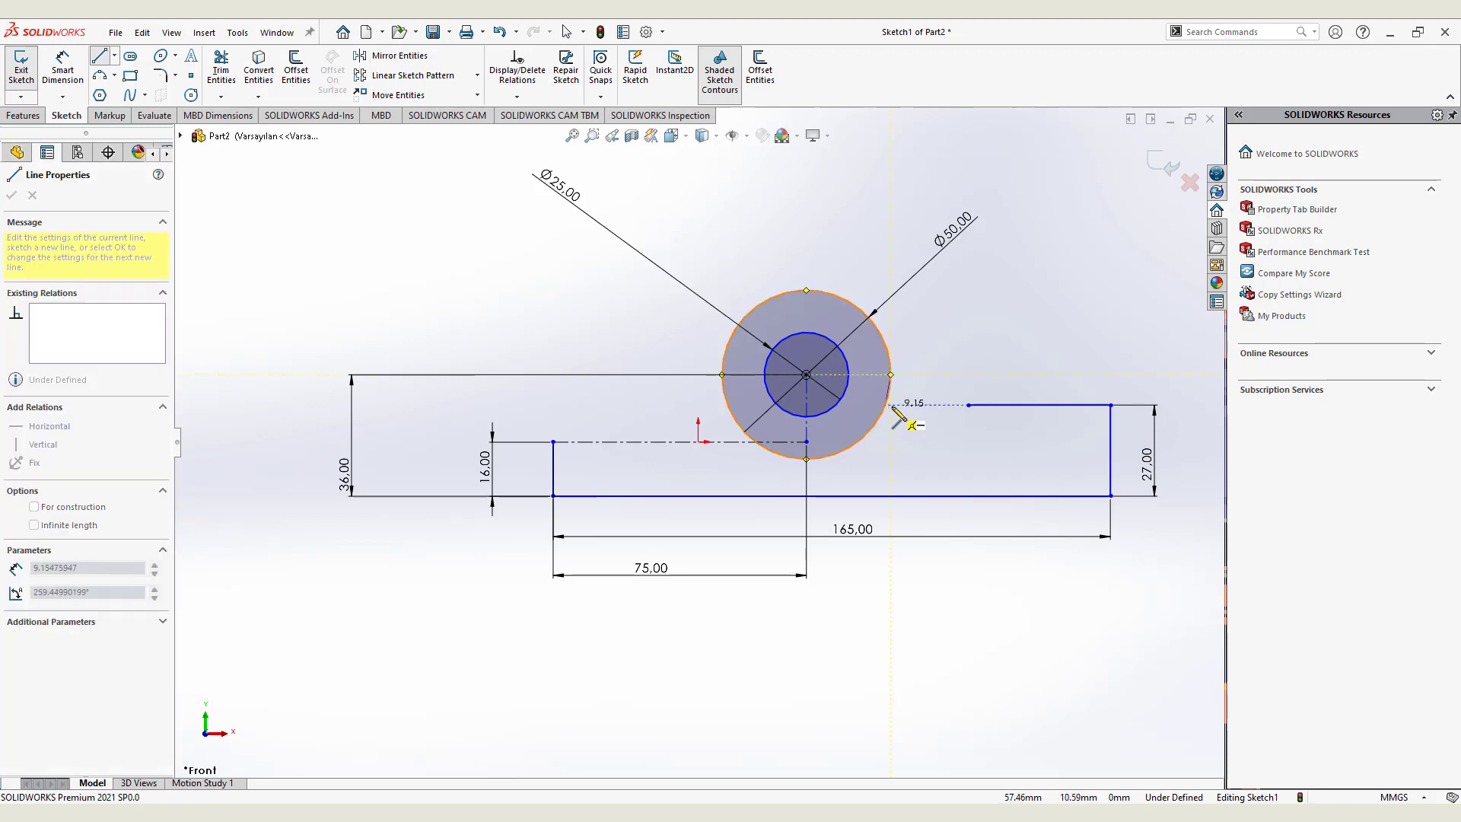
click(969, 406)
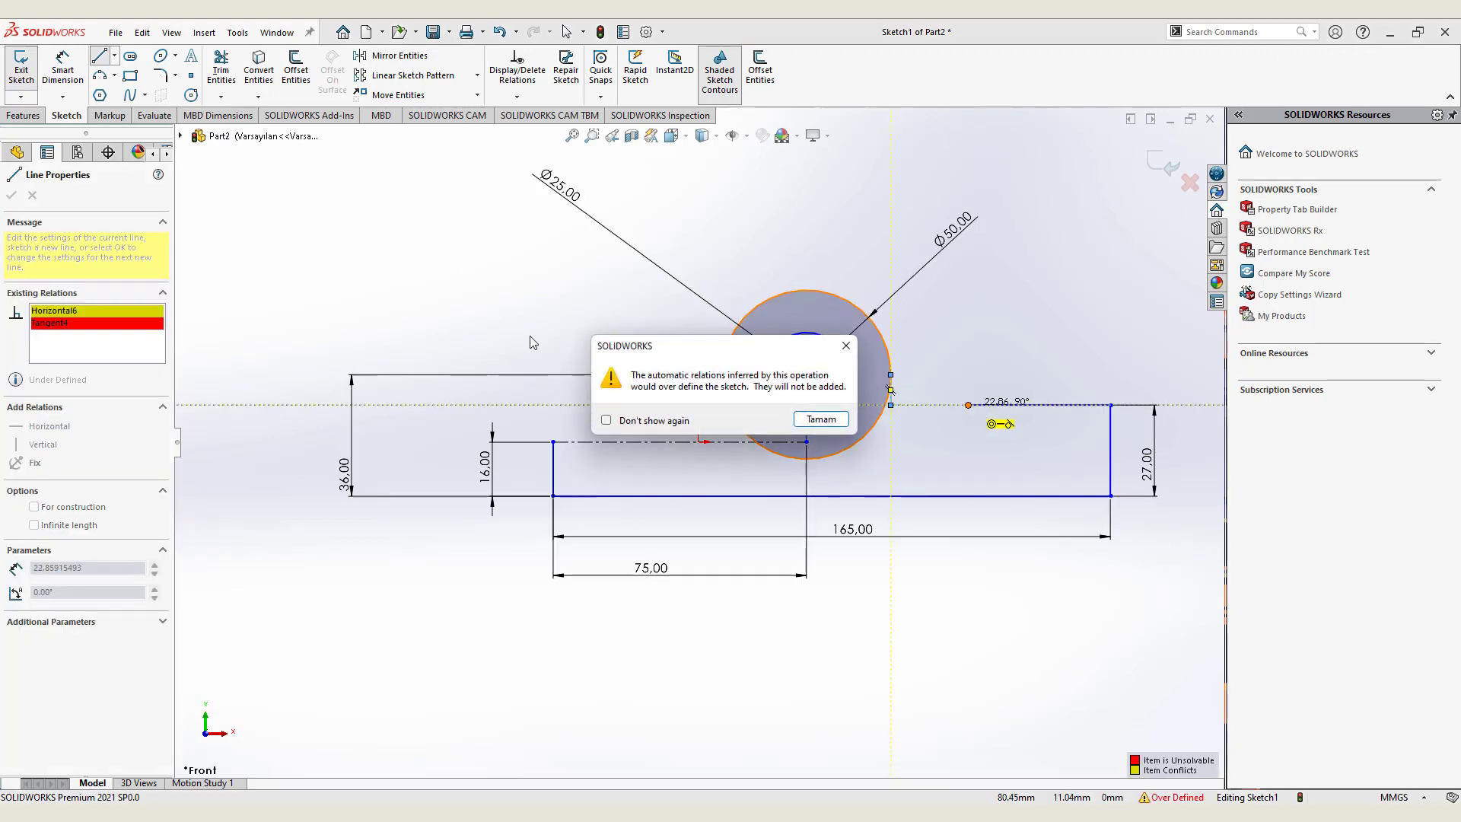
click(811, 416)
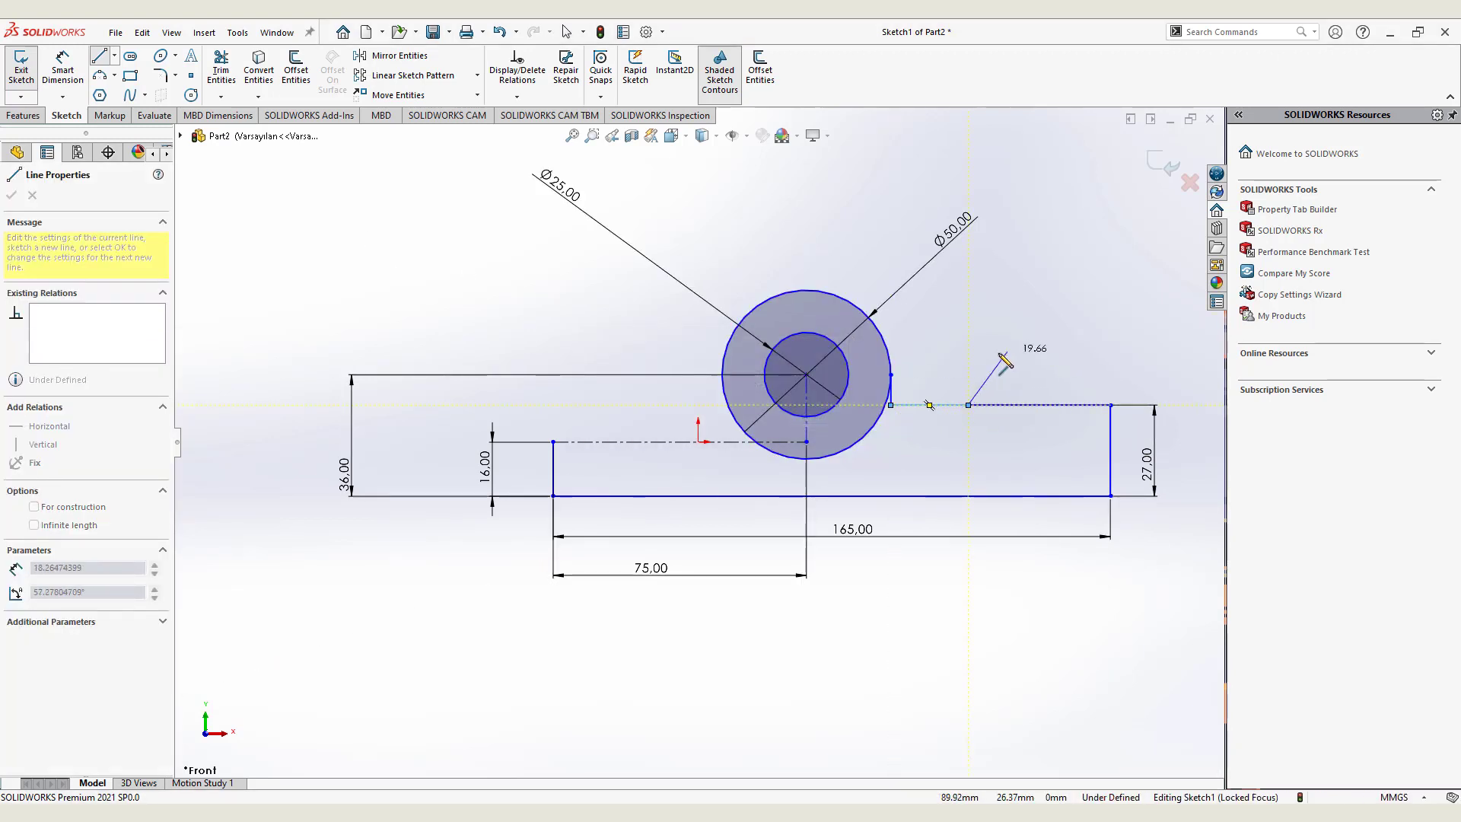
key(Escape)
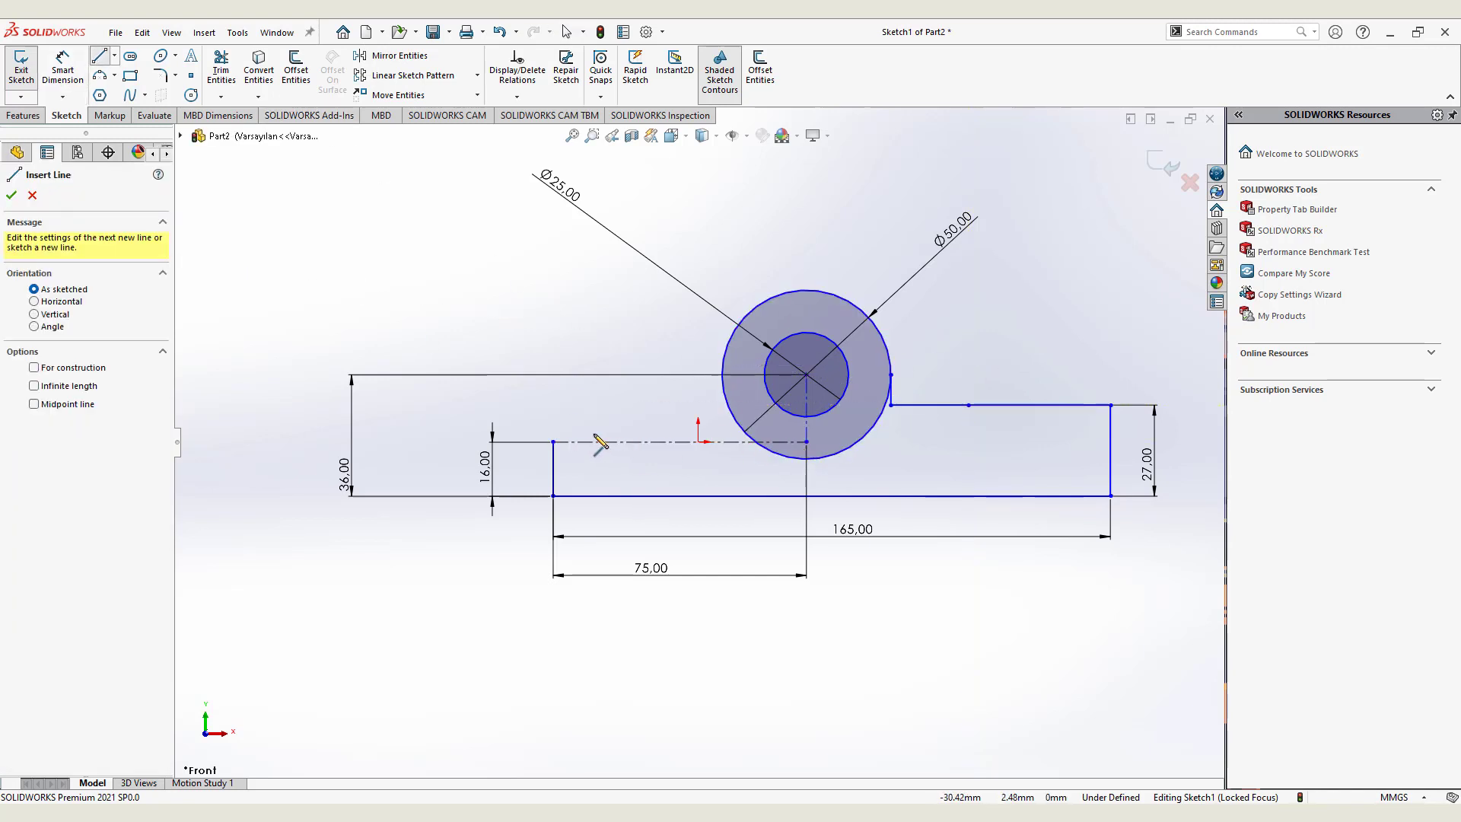
Trim the leftover centerlines inside the circle
key(t)
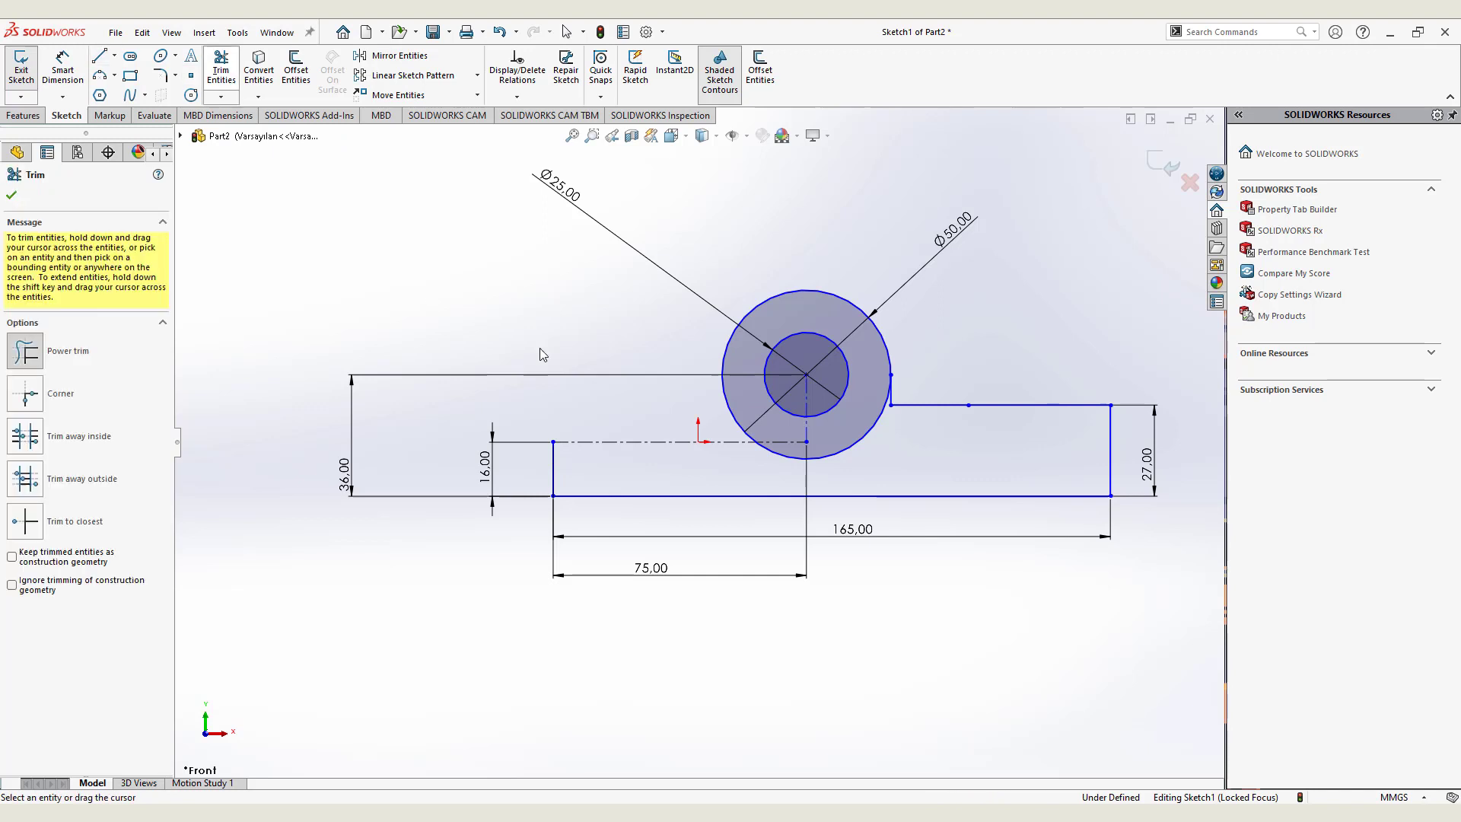
click(704, 442)
click(782, 439)
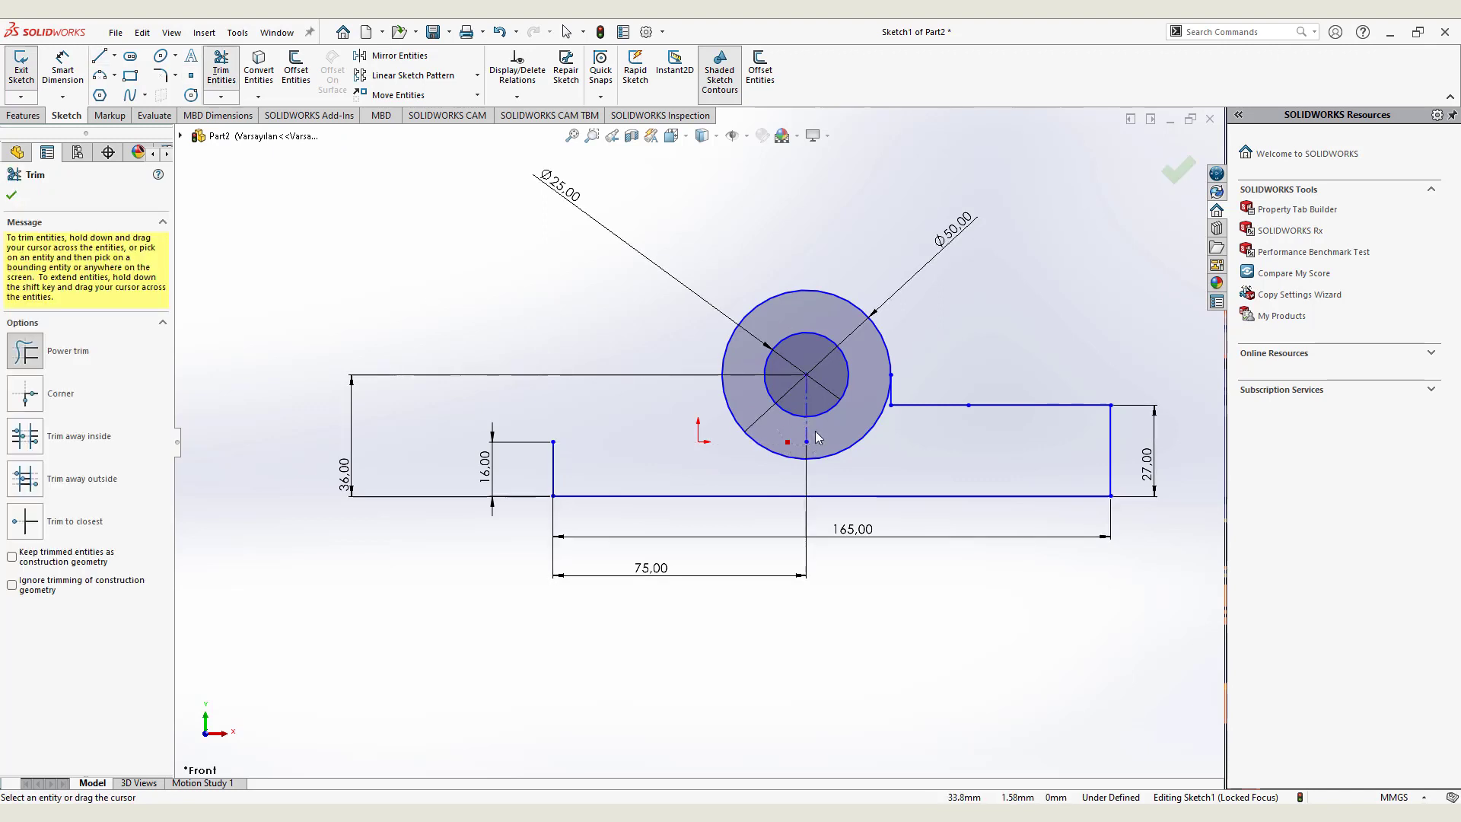
Draw lines from the left step's corner across and up to the circle's edge
click(97, 59)
click(553, 441)
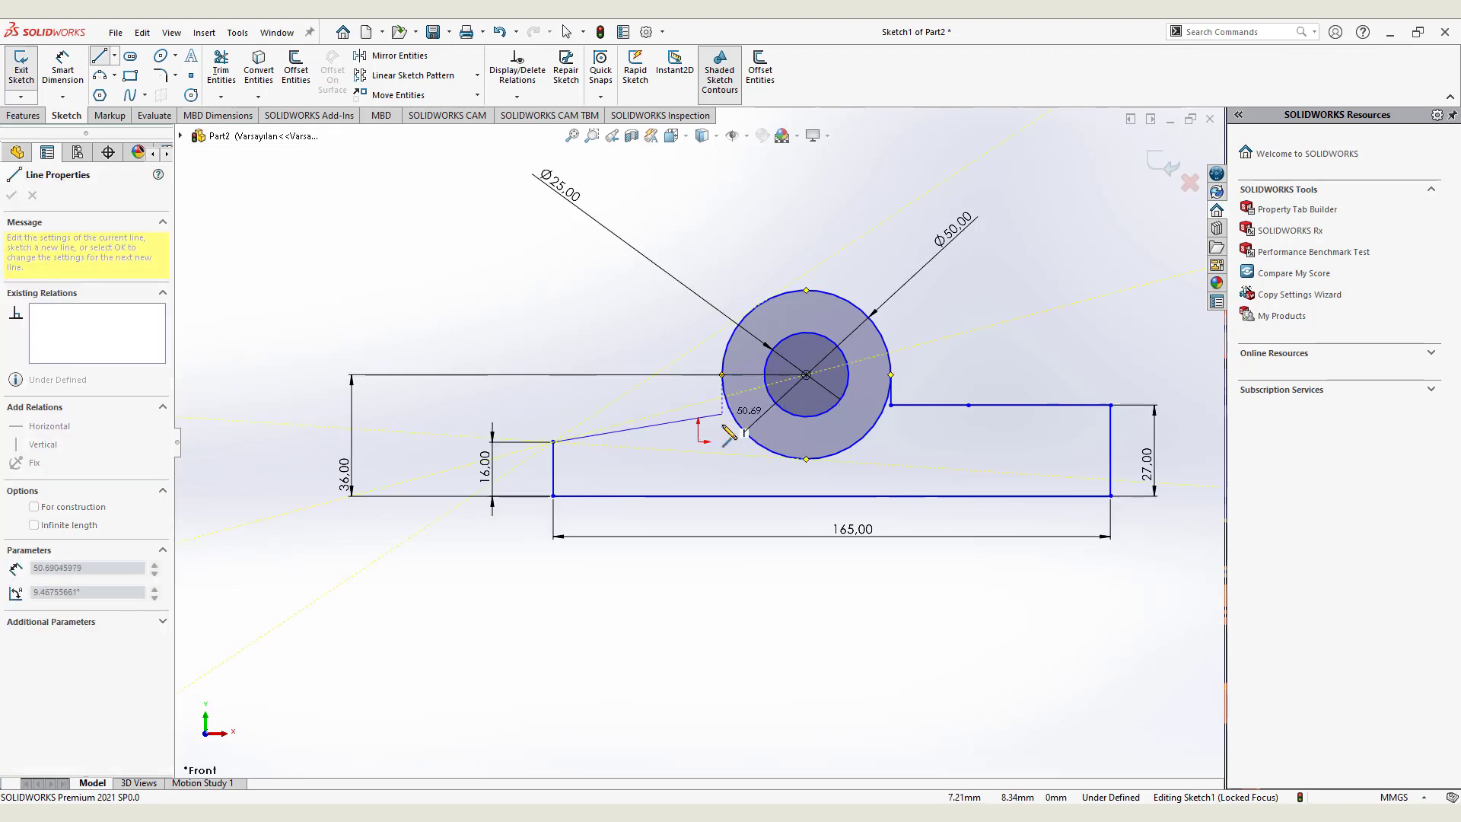
click(722, 441)
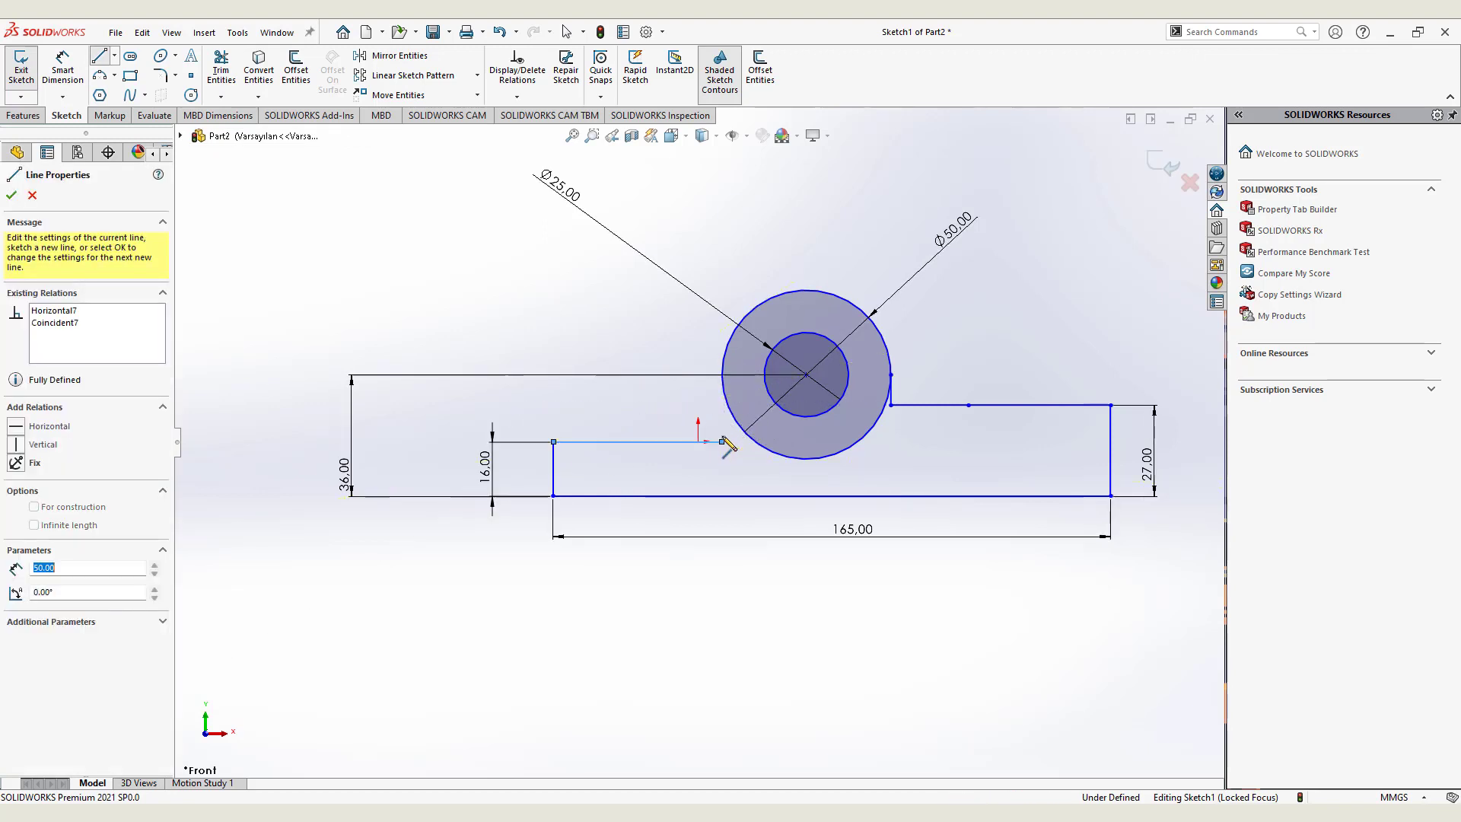
click(722, 374)
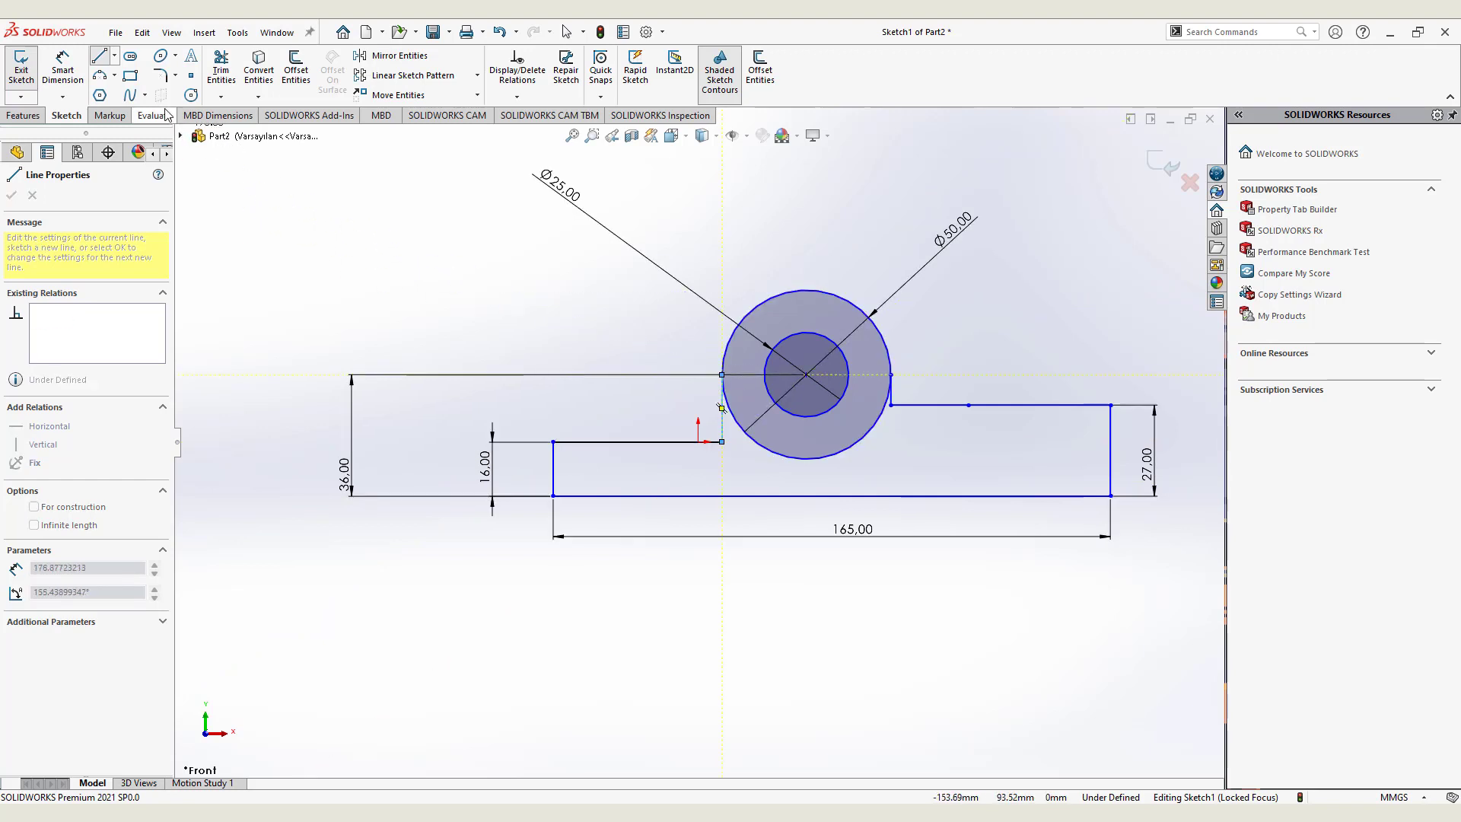
click(23, 115)
Extrude both sketch regions of the bracket profile to a 56 mm depth
click(32, 73)
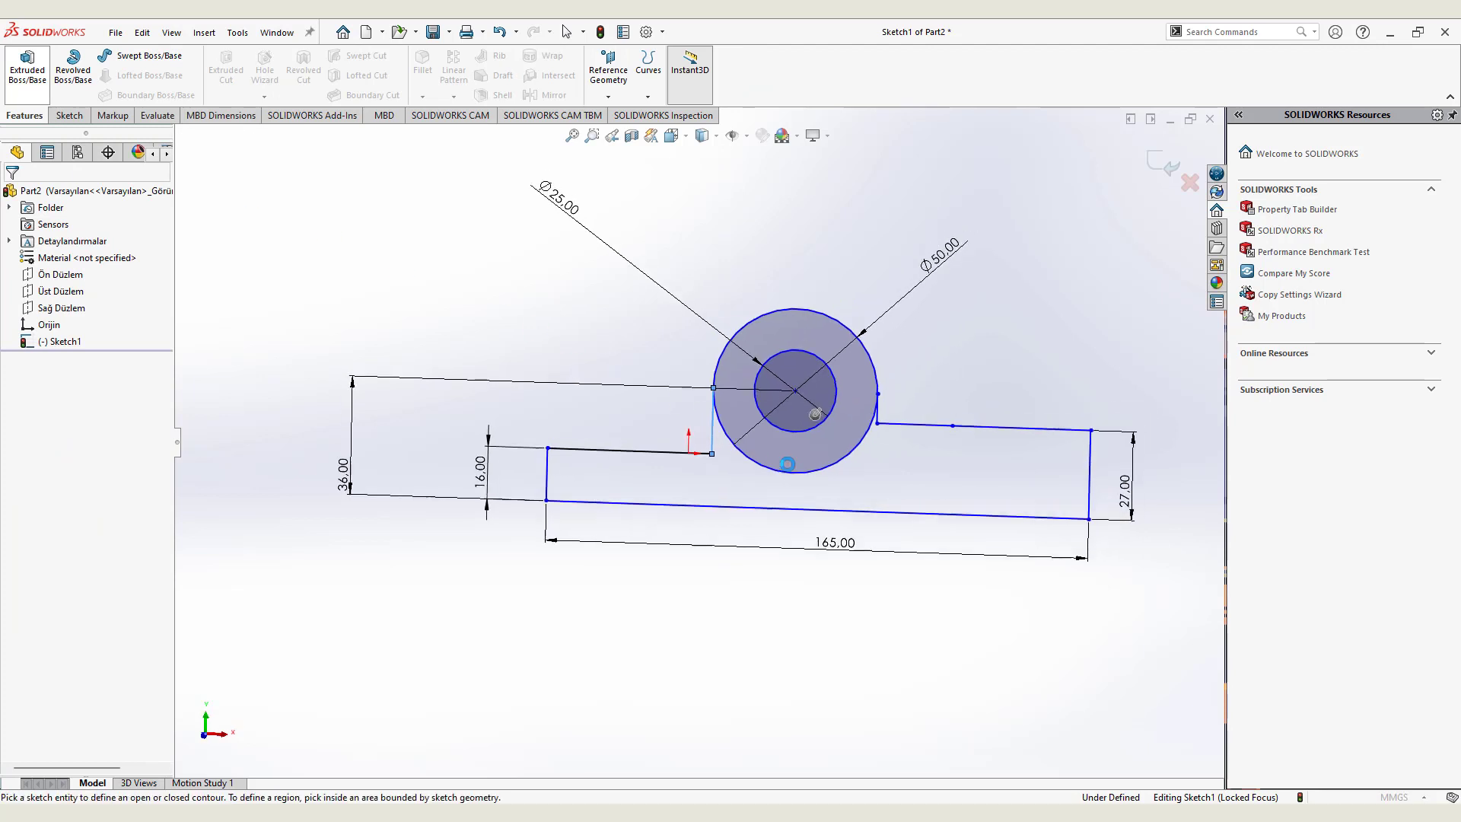
click(778, 506)
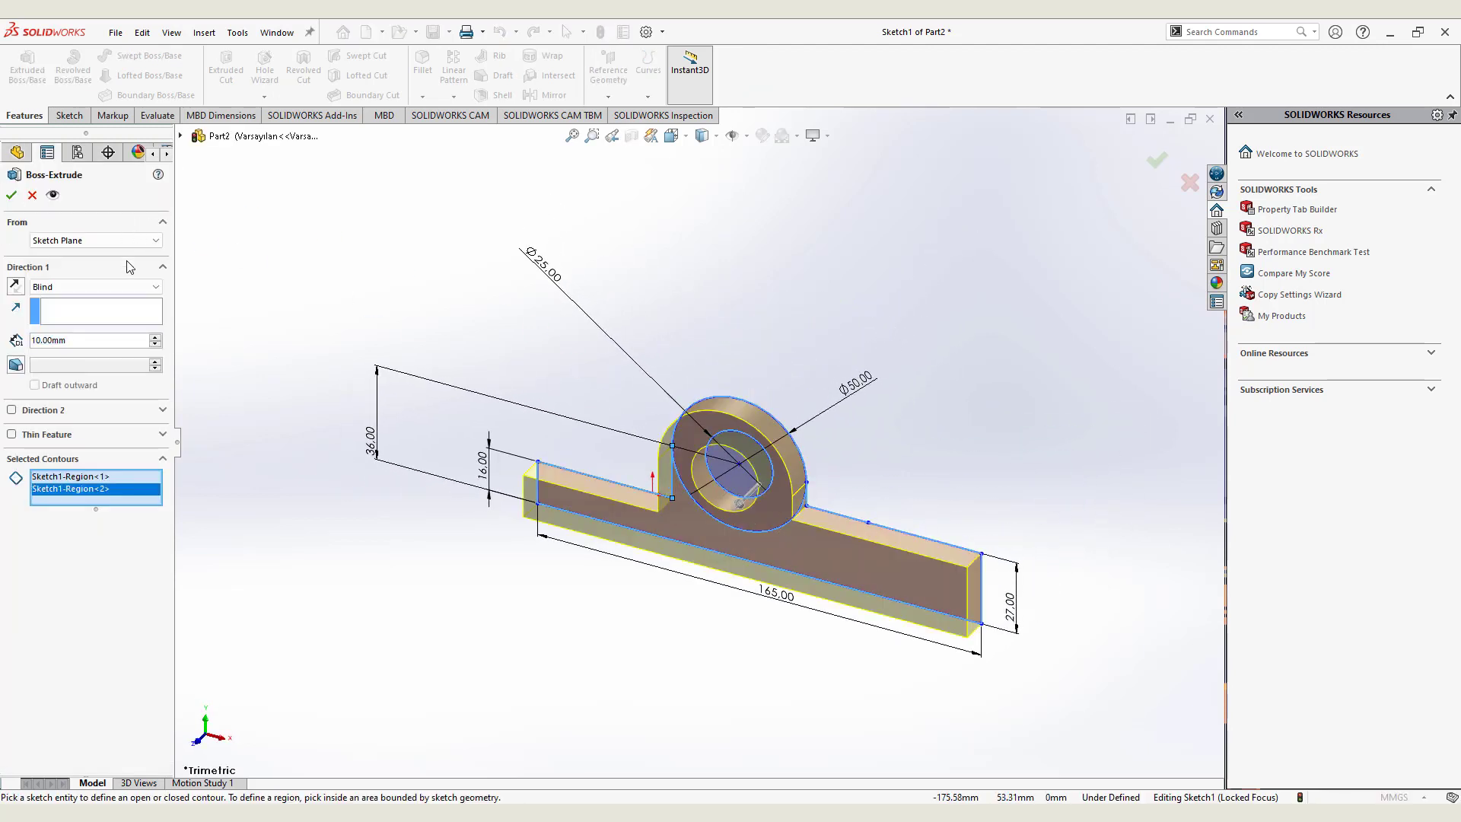
text(56)
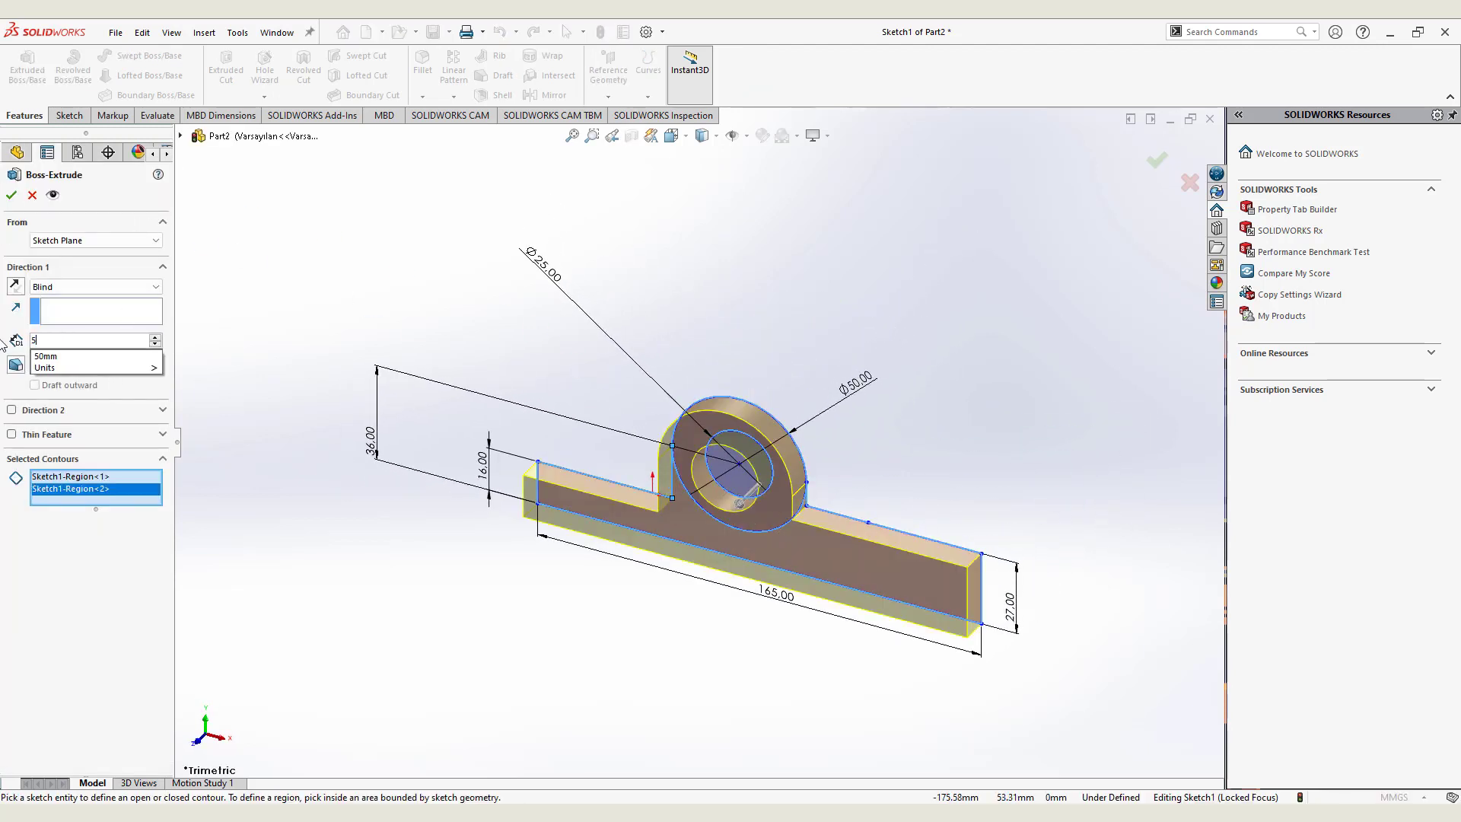
key(Return)
key(Return)
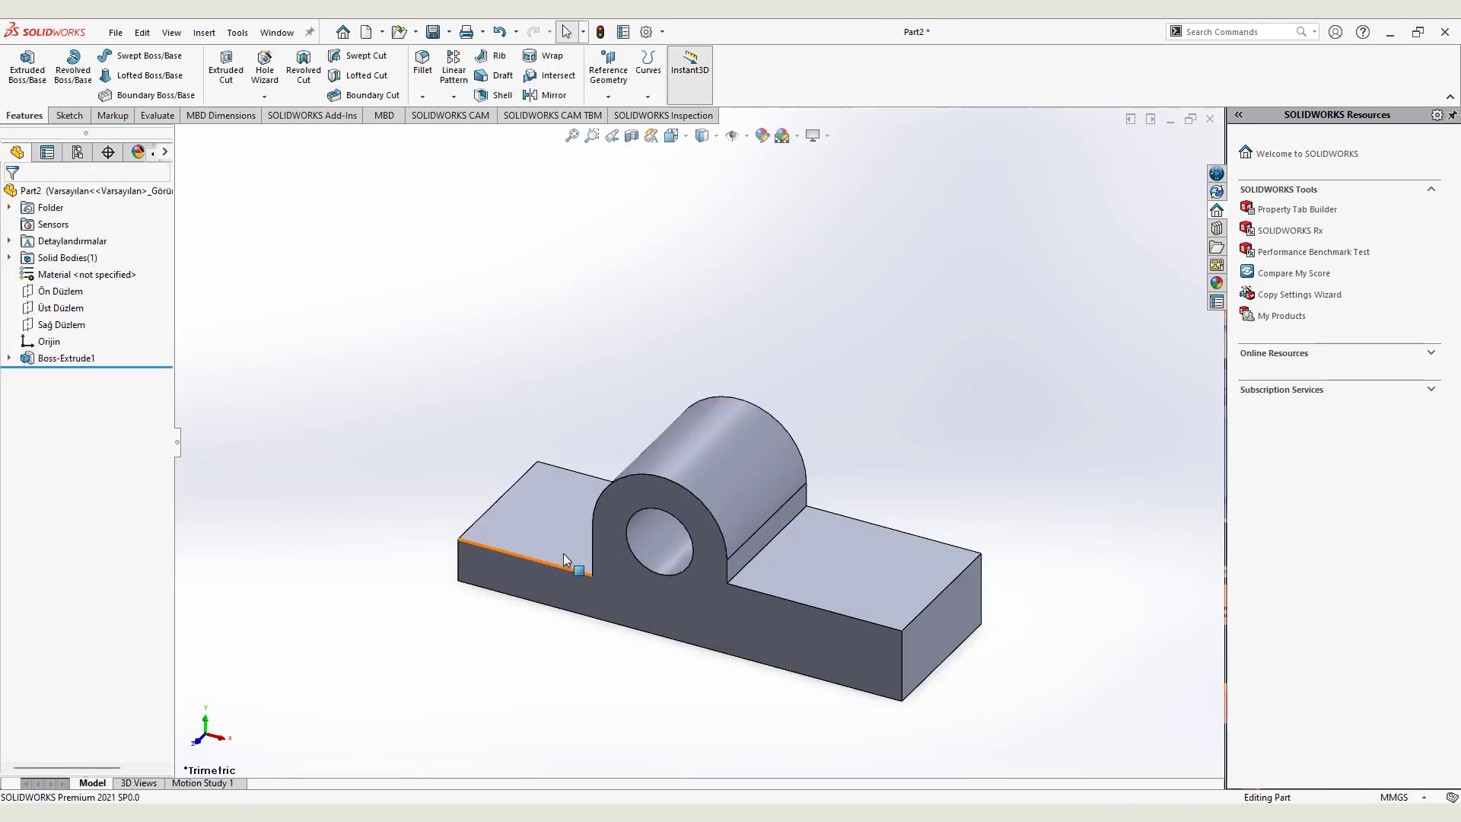
click(533, 518)
Start Sketch2 face-on on the base's right top face and begin a centerline at its top-right corner
click(689, 512)
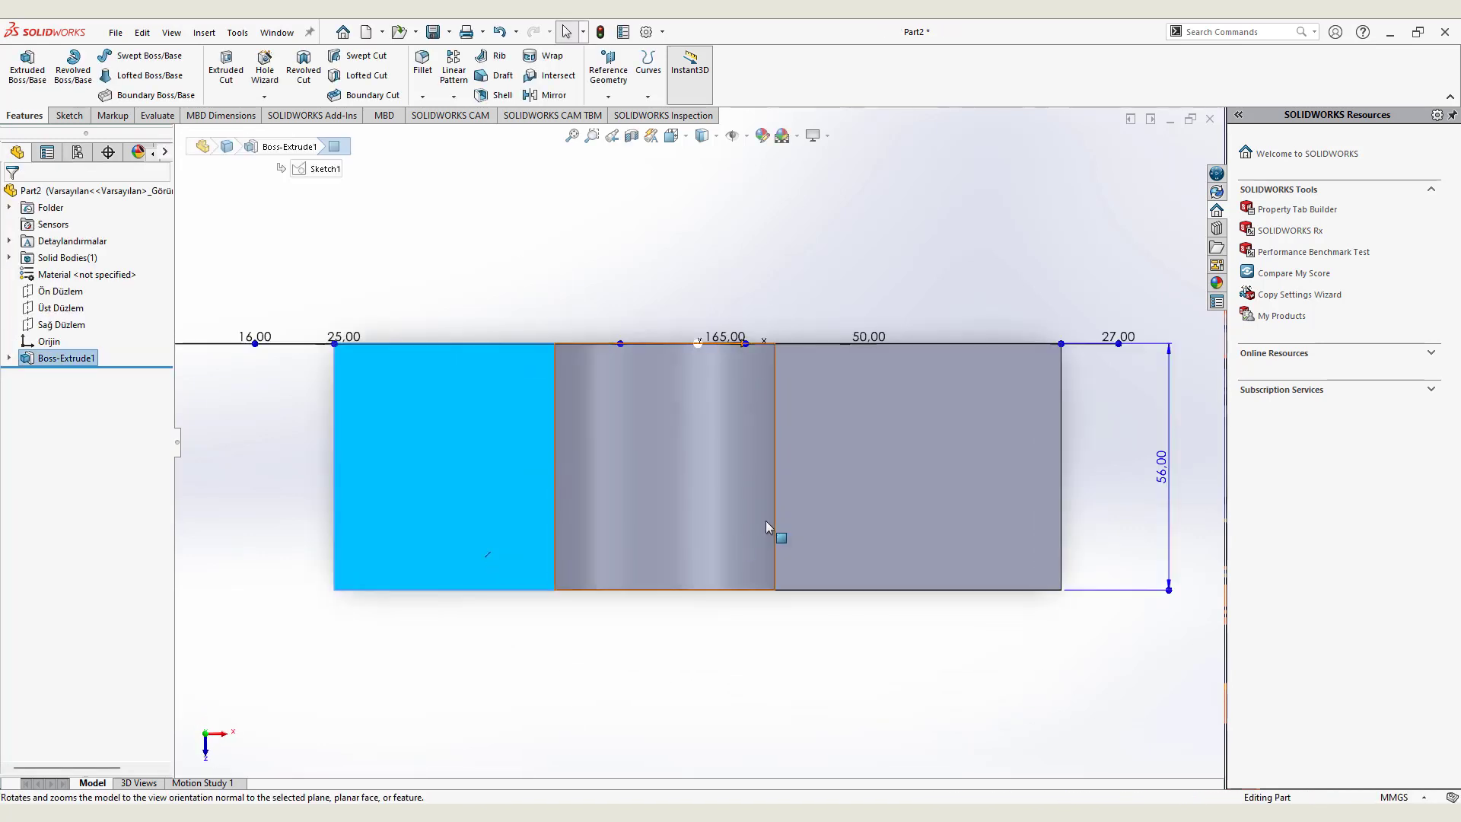
click(942, 450)
click(961, 440)
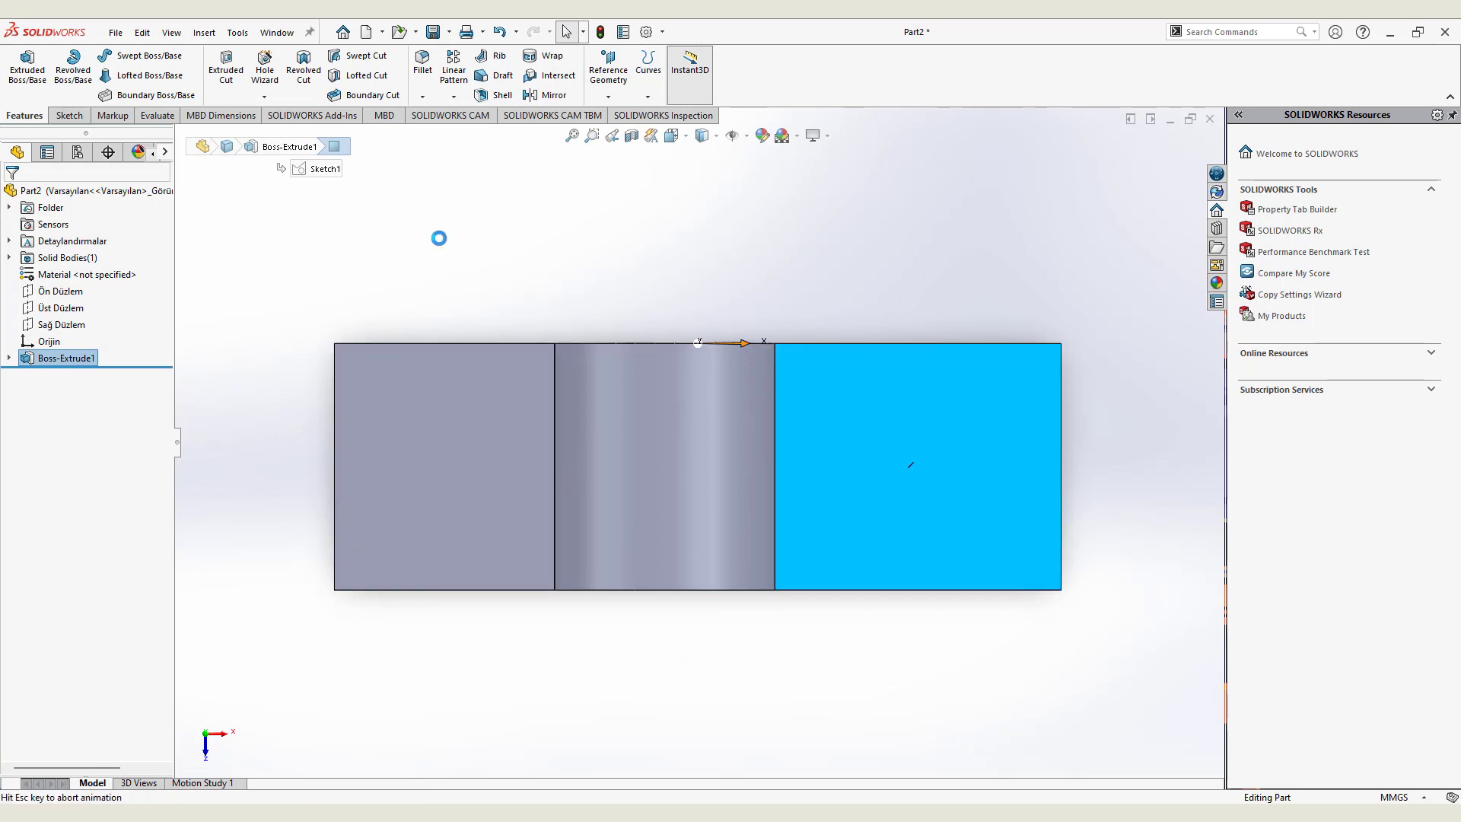
click(114, 55)
click(137, 92)
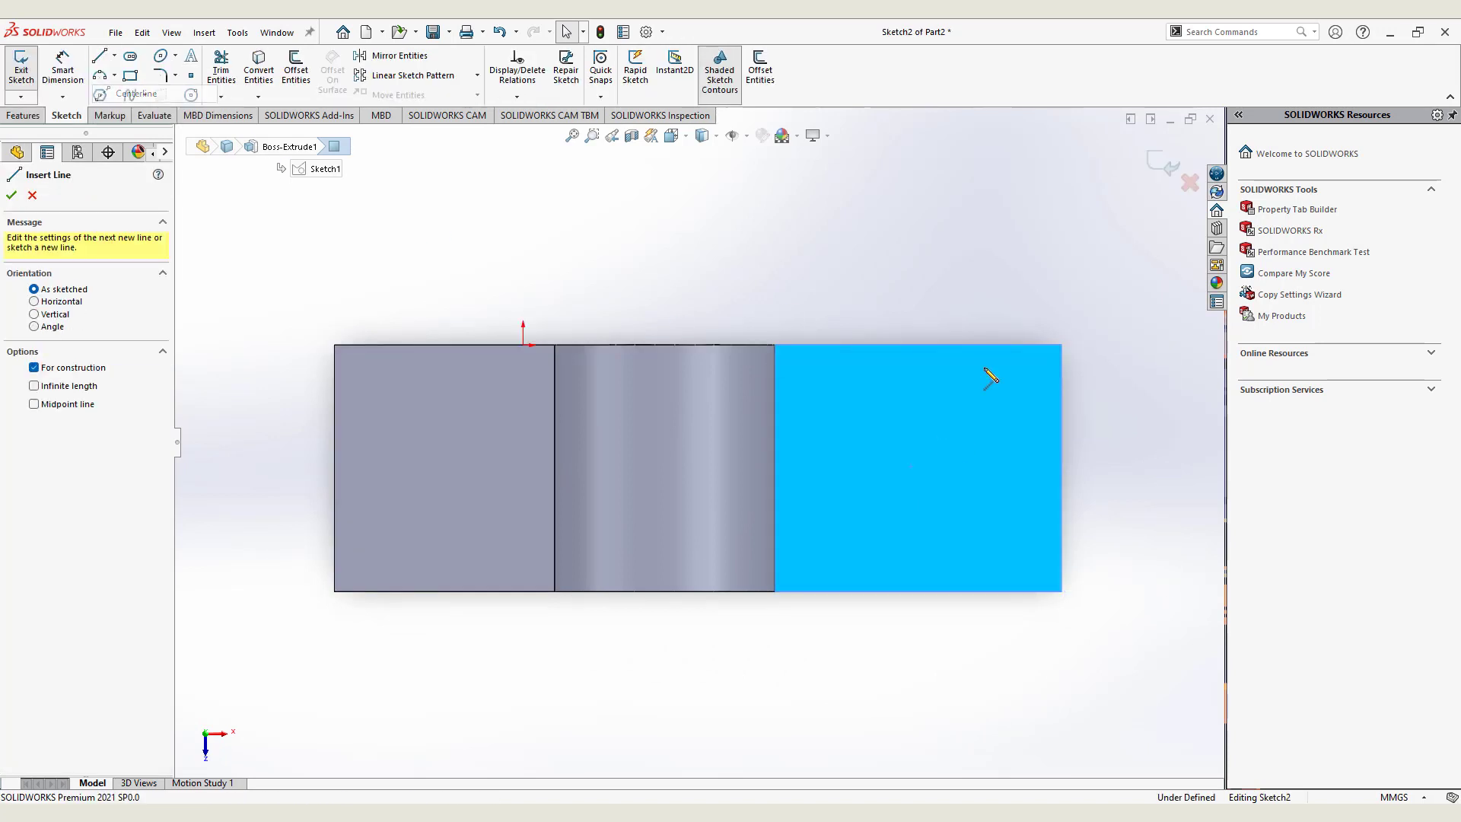
click(1062, 344)
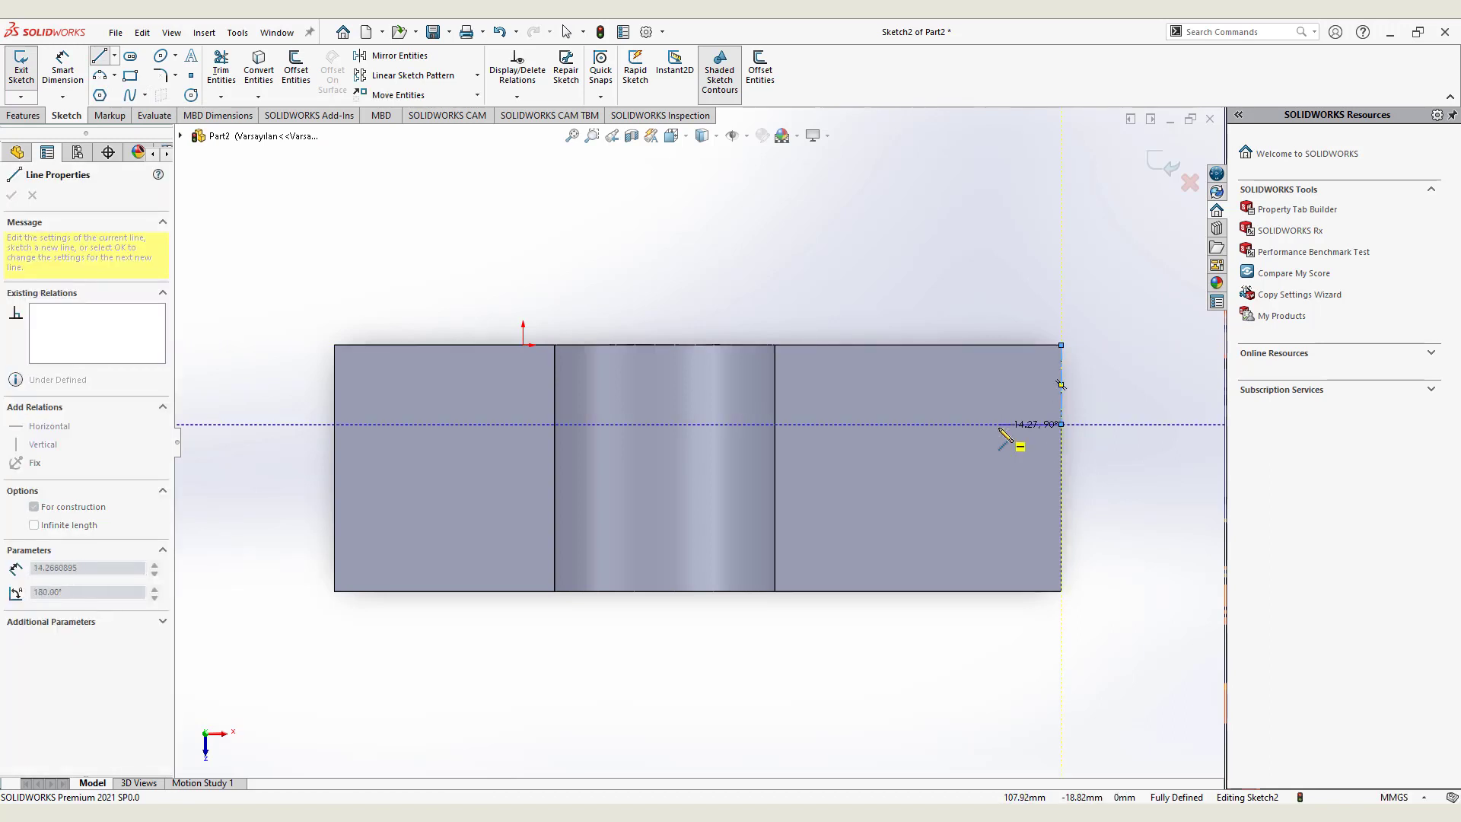
Draw the hole-locating centerline into the face, plus a construction line along the top edge
click(998, 424)
click(113, 61)
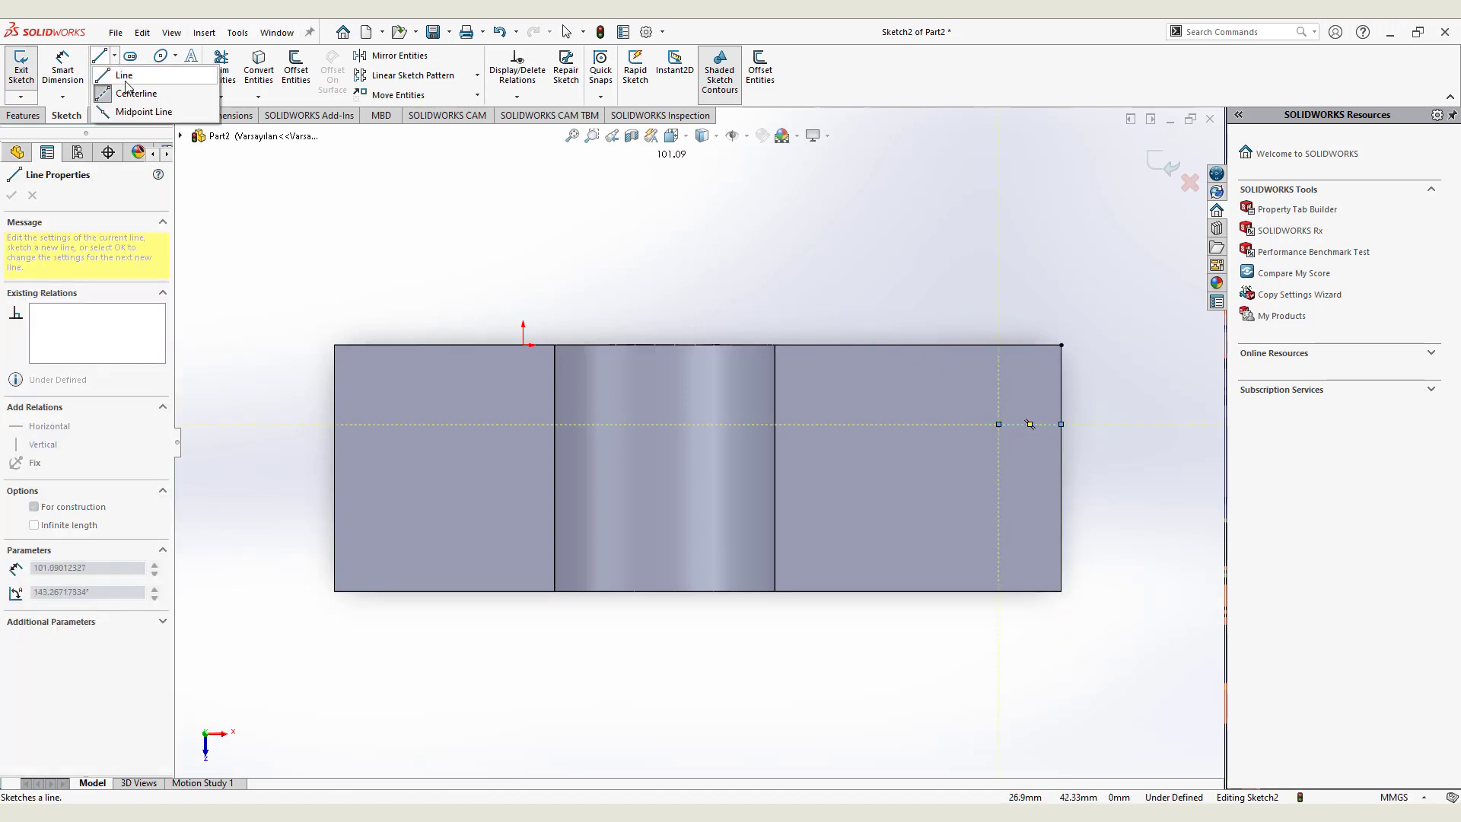
right_click(434, 168)
click(518, 195)
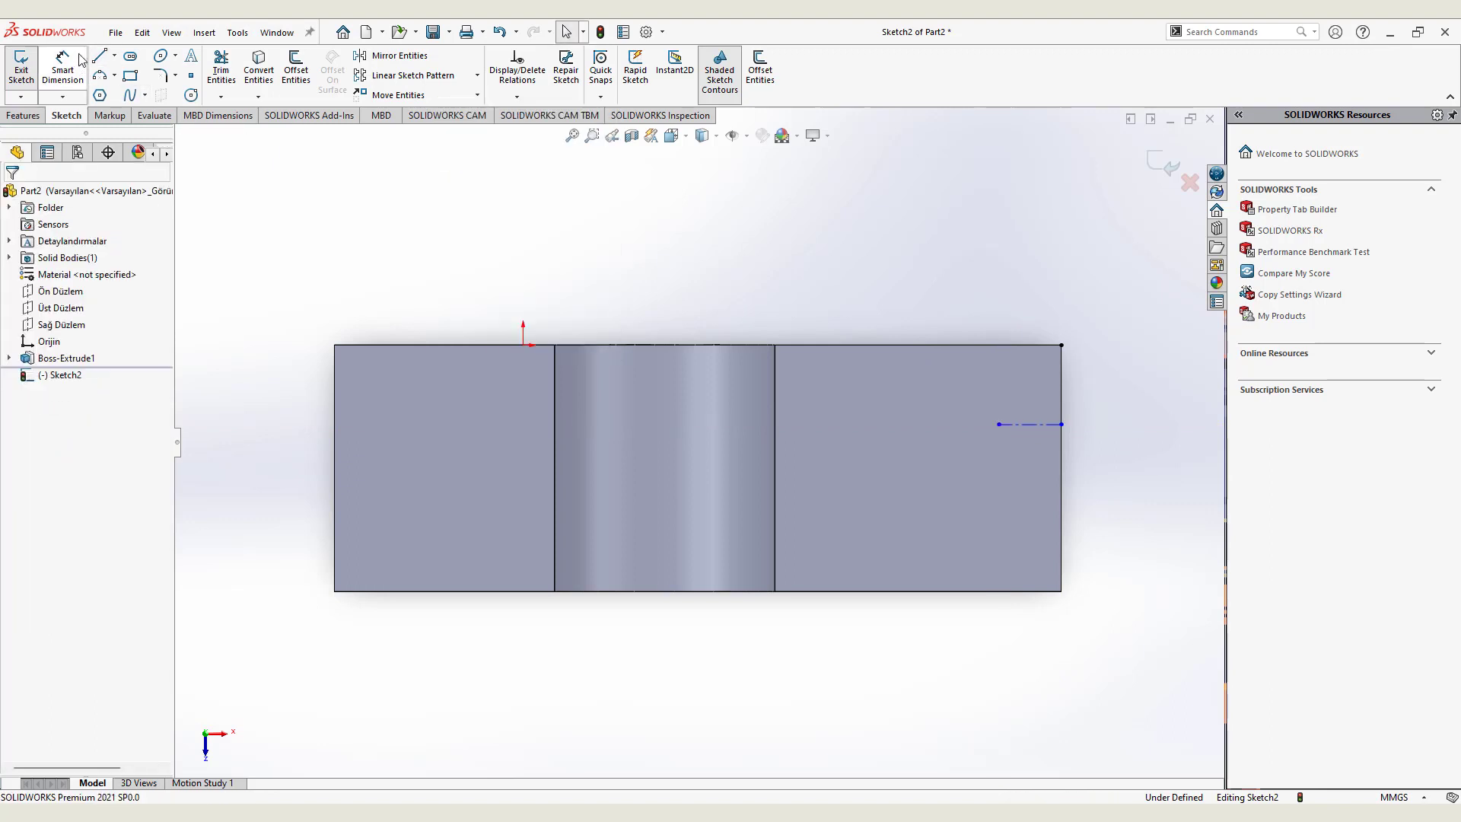
click(114, 56)
click(135, 91)
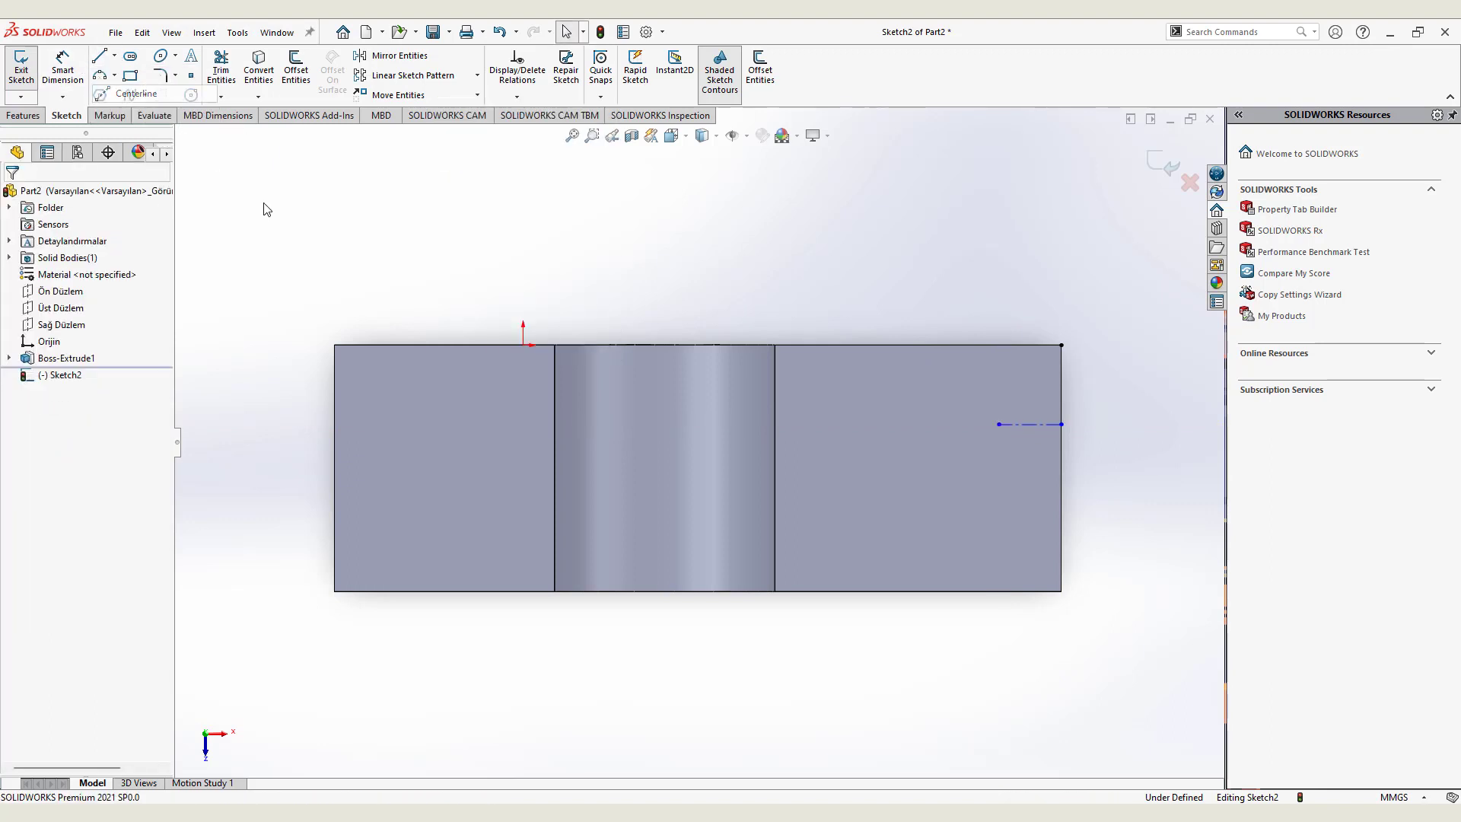
click(335, 346)
click(1061, 347)
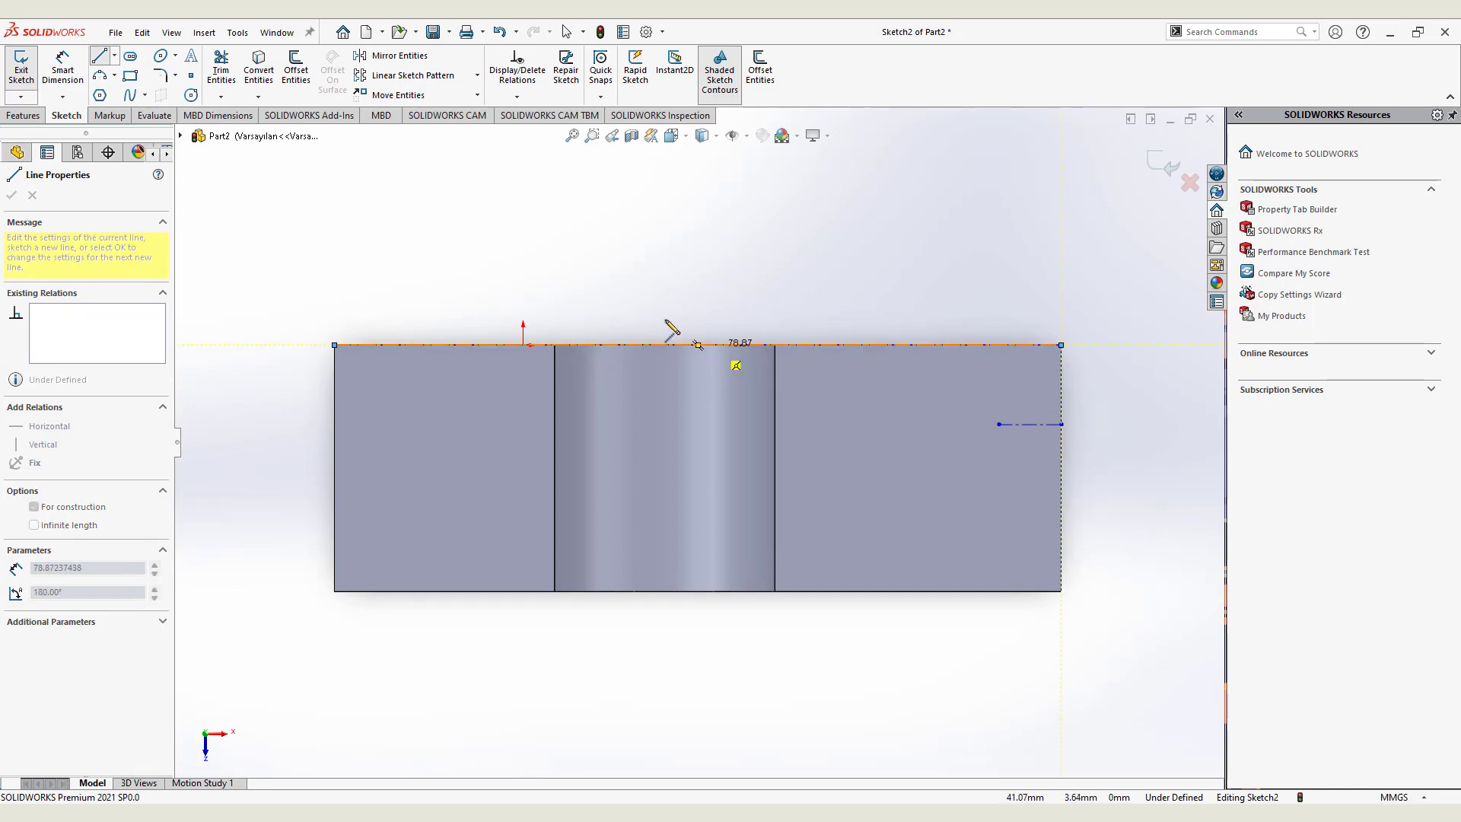
click(63, 67)
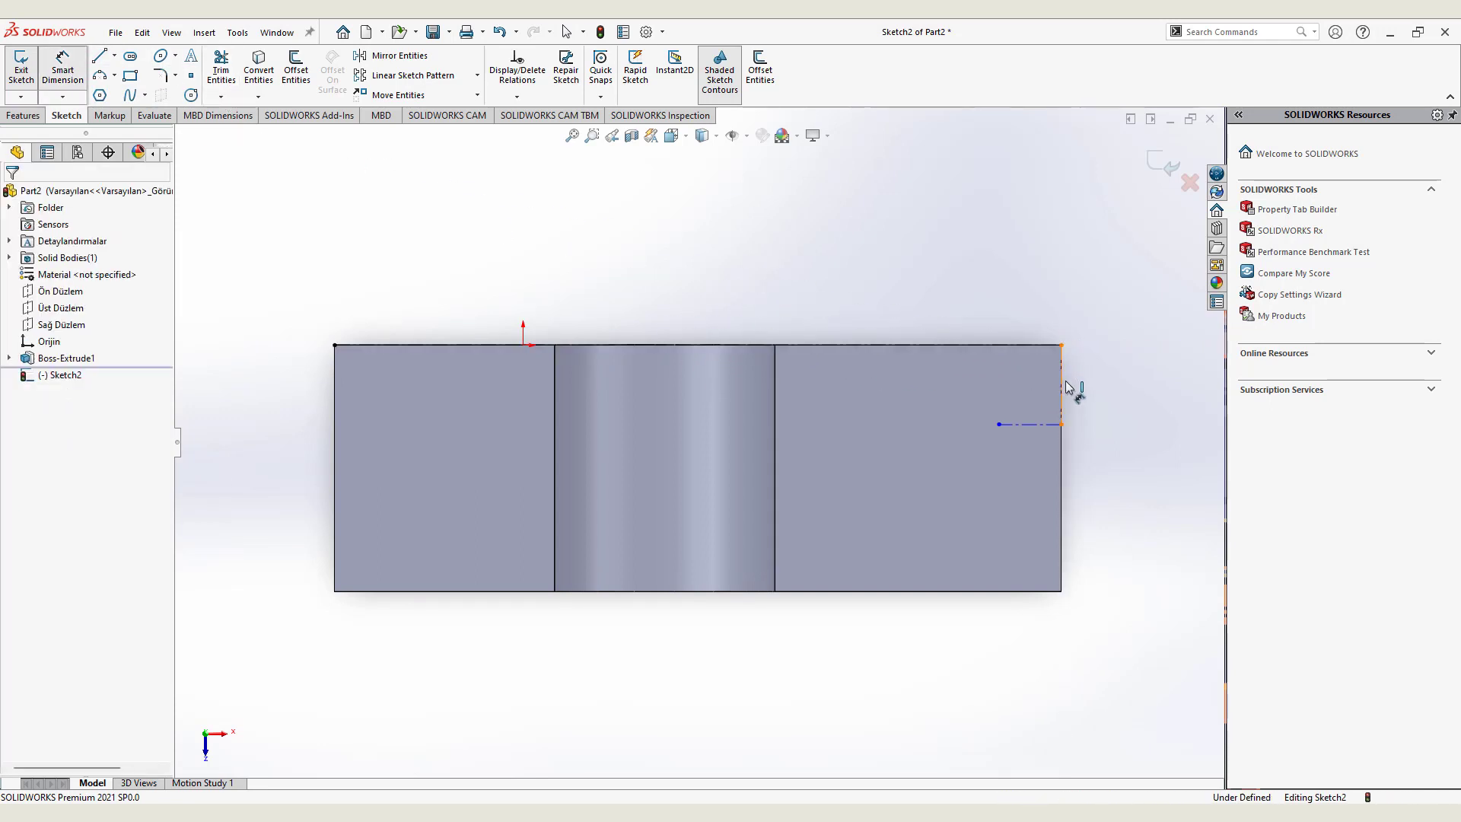
Dimension the horizontal centerline 25 mm below the top edge and 25 mm long
click(1063, 424)
click(1063, 346)
click(1142, 402)
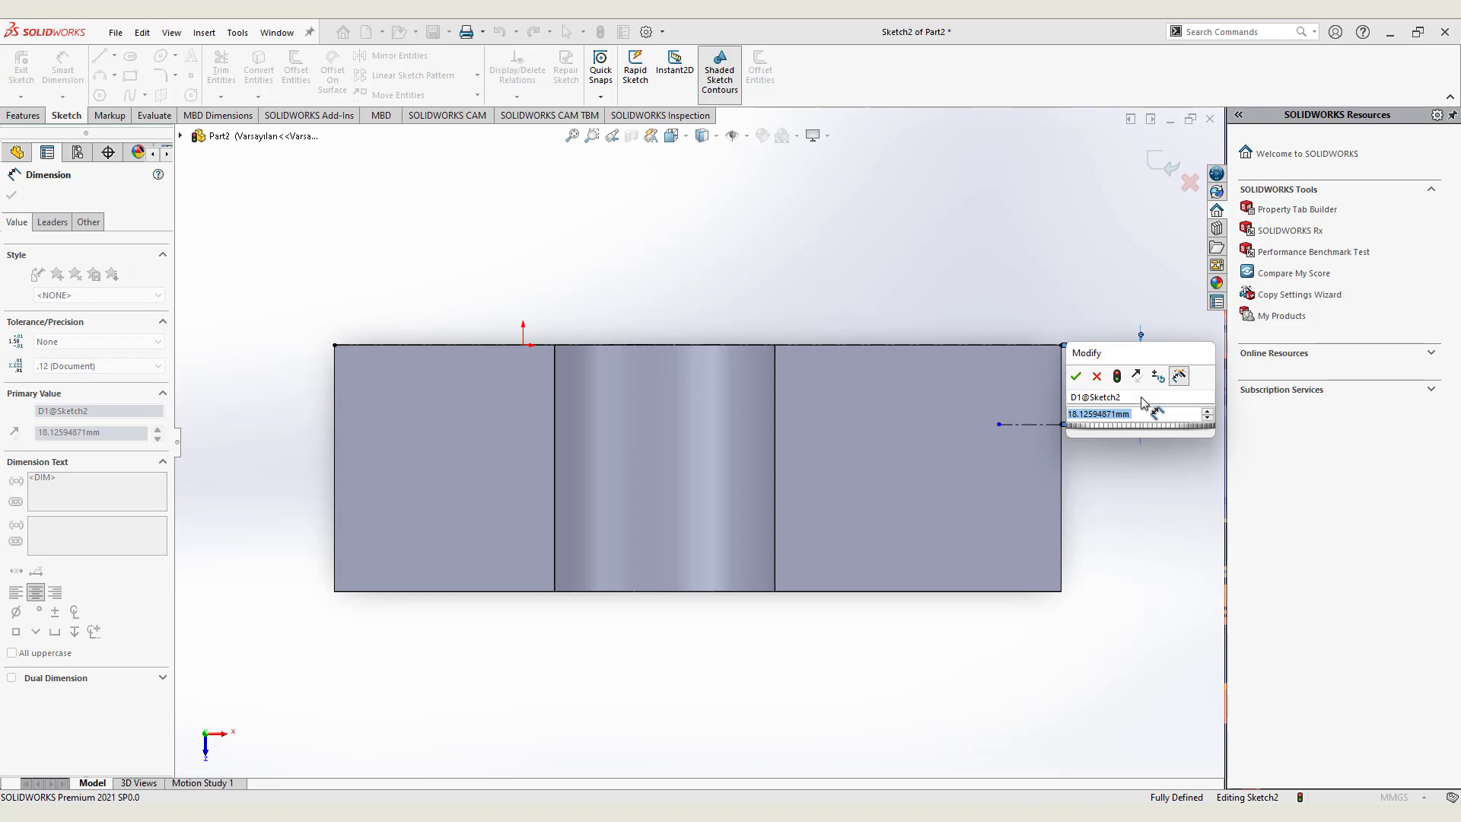
text(25)
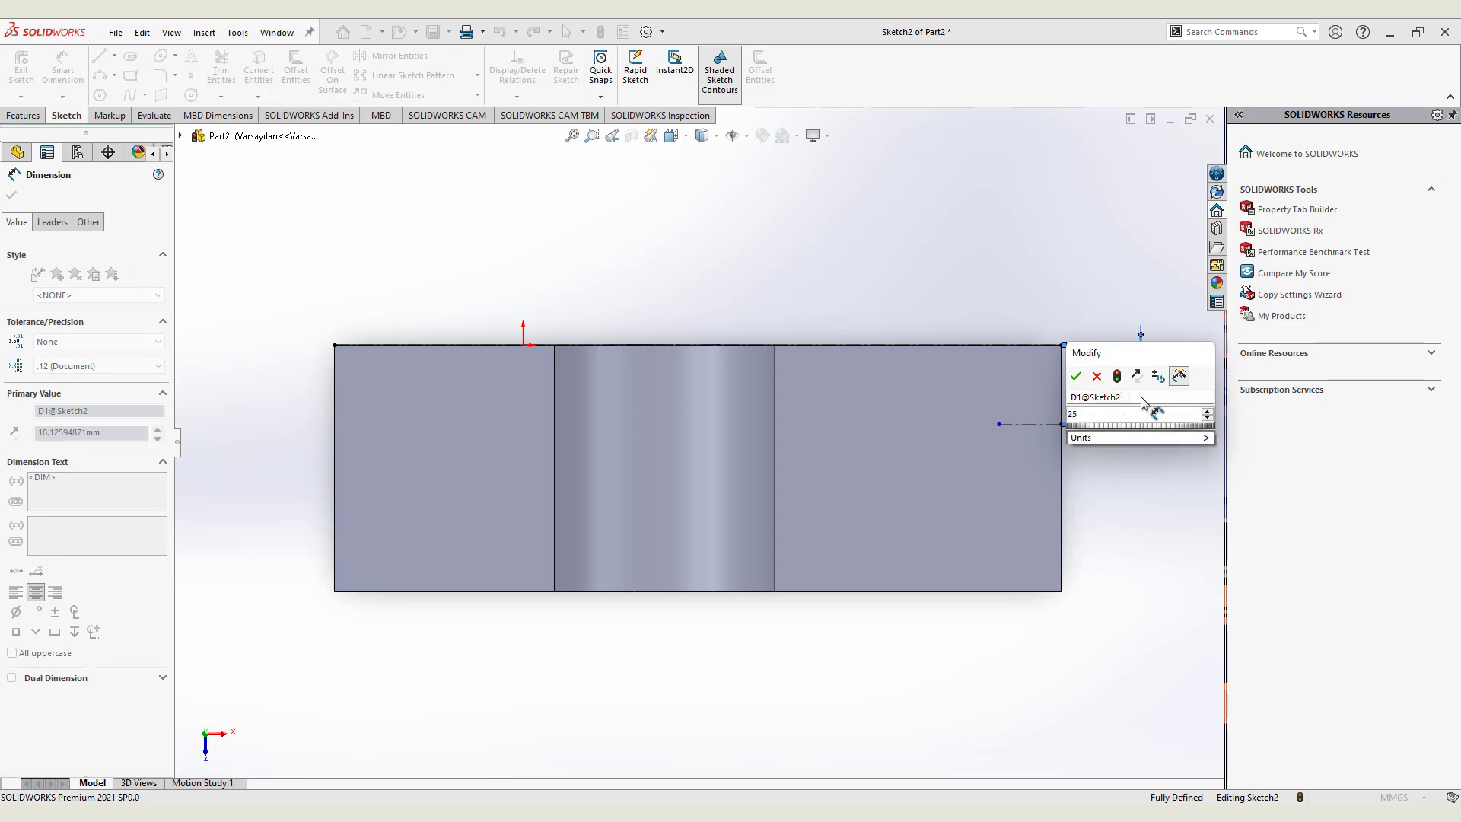
key(Return)
click(1031, 454)
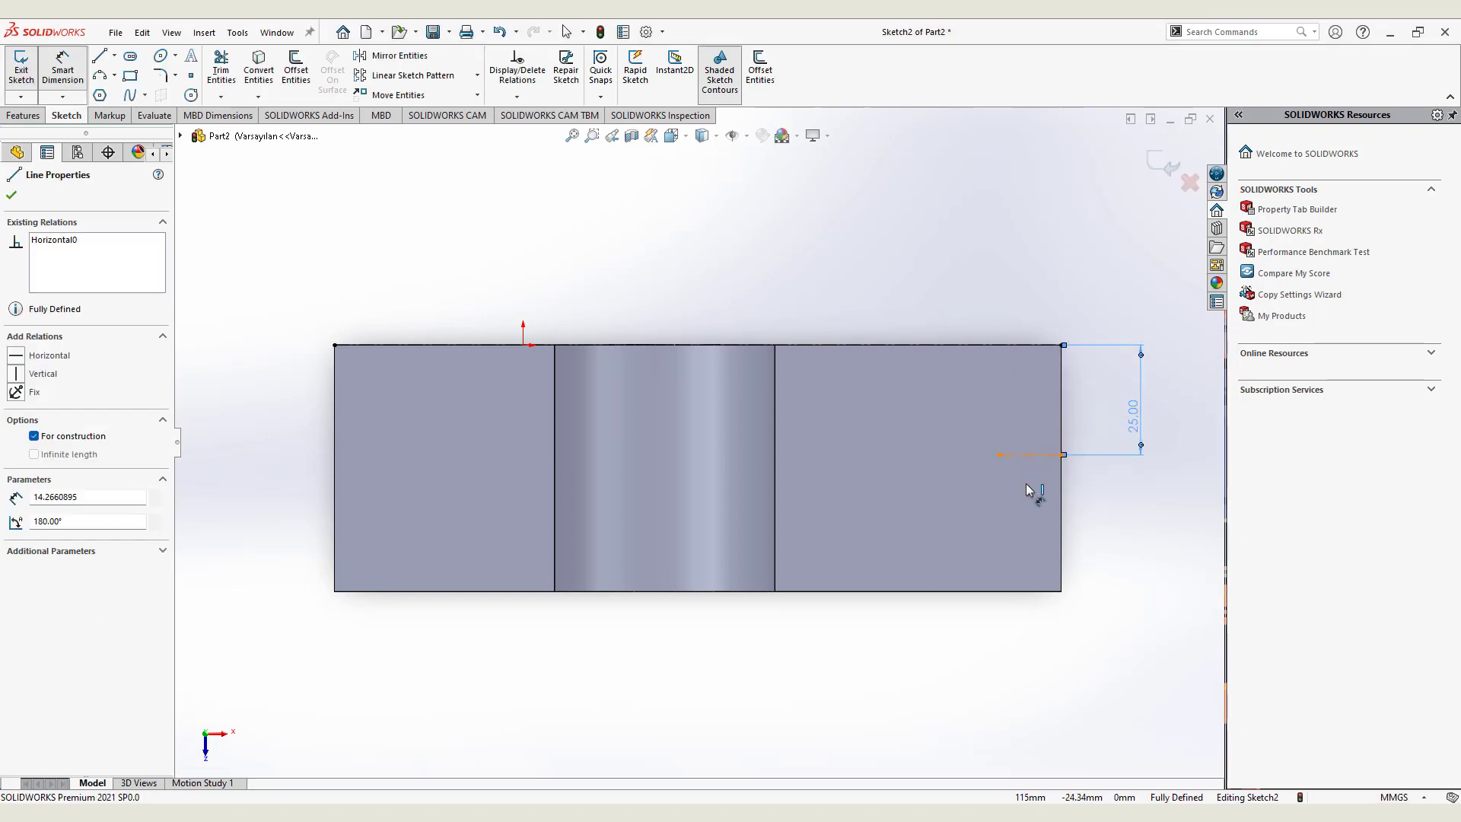
click(1026, 487)
text(25)
key(Return)
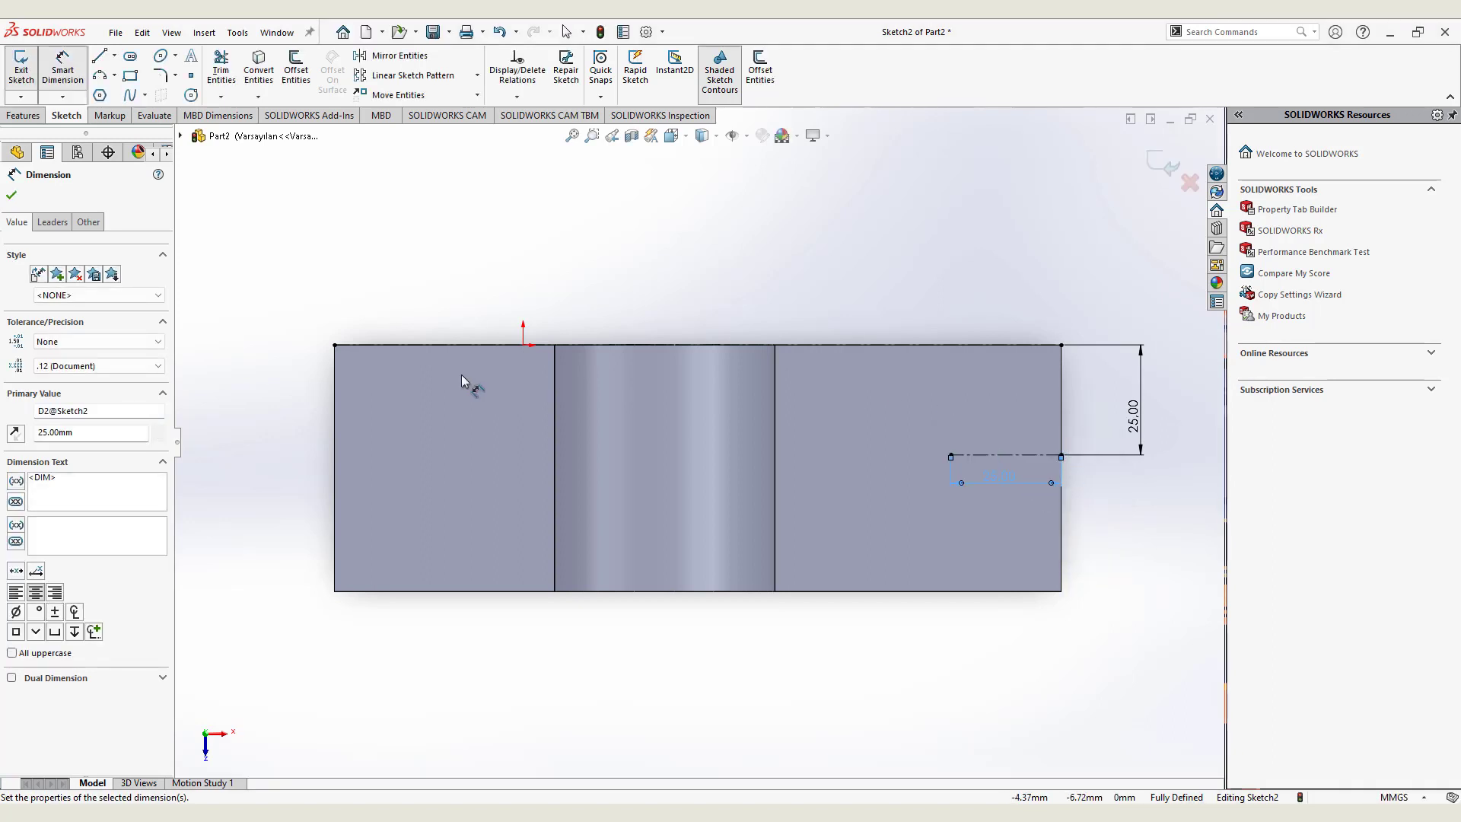
click(190, 95)
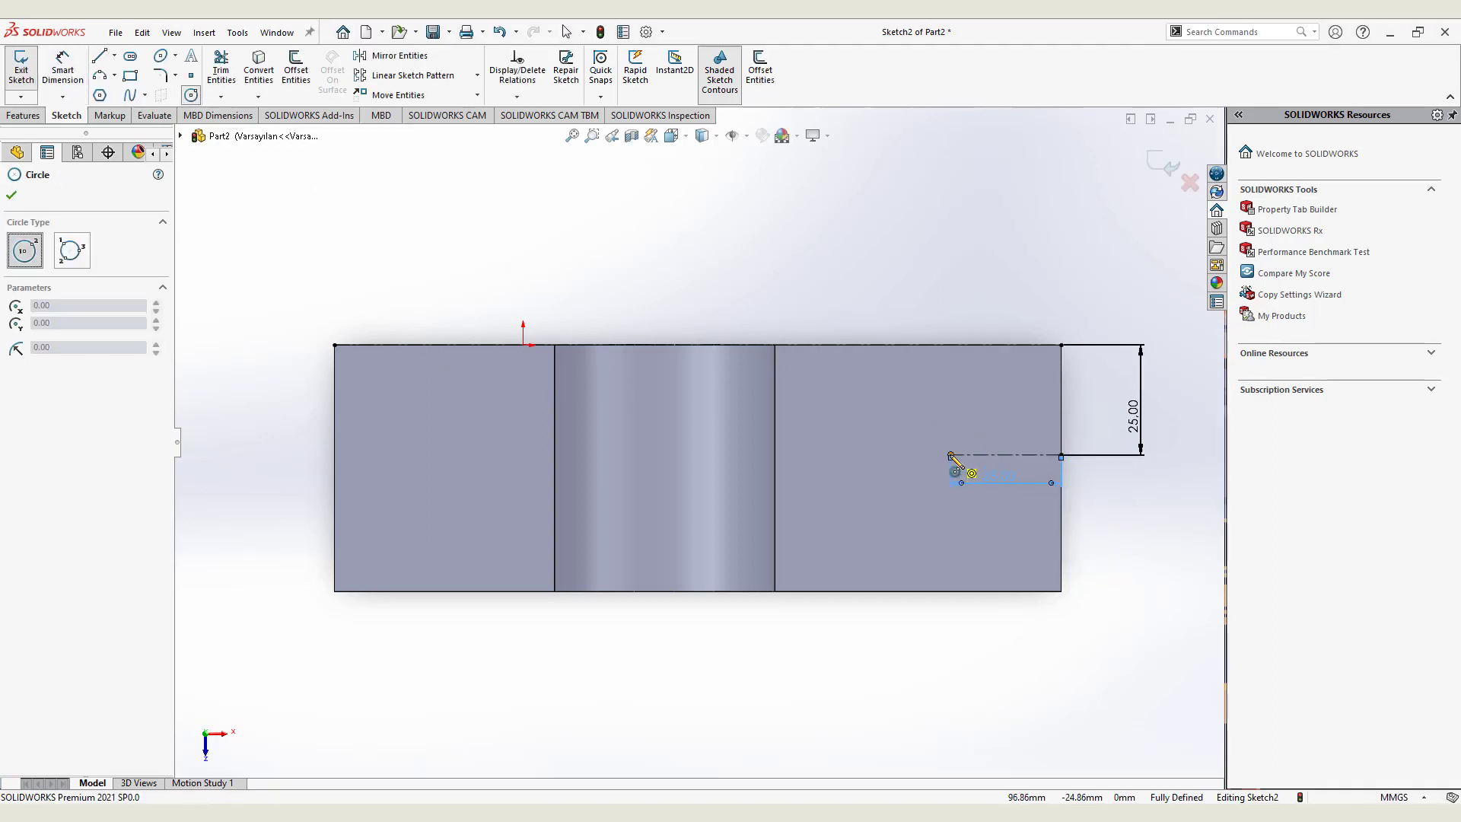
Draw a Ø16 mm hole circle centred at the centerline's end
drag(951, 454, 982, 483)
click(98, 92)
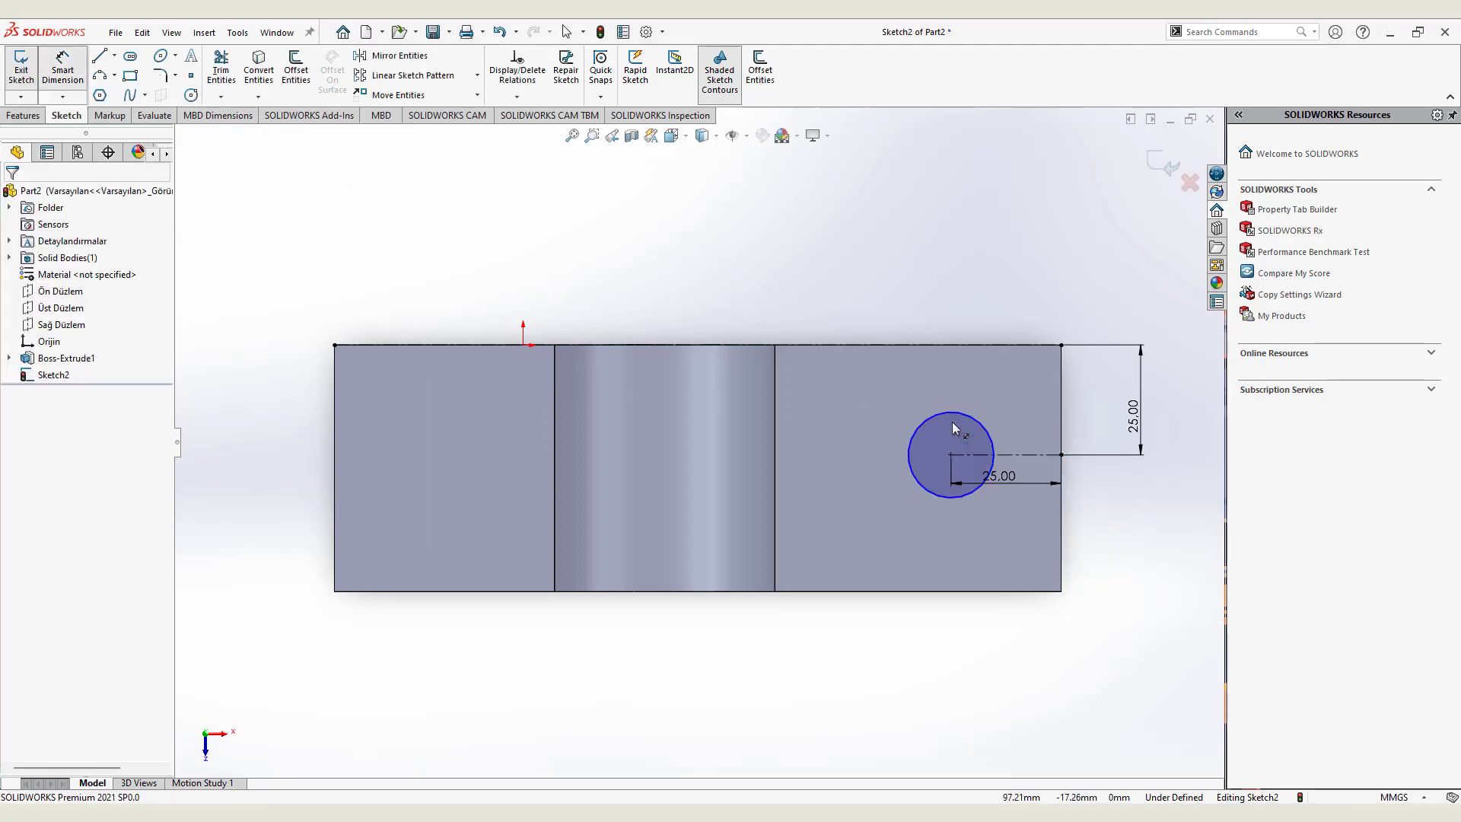
click(955, 416)
click(967, 391)
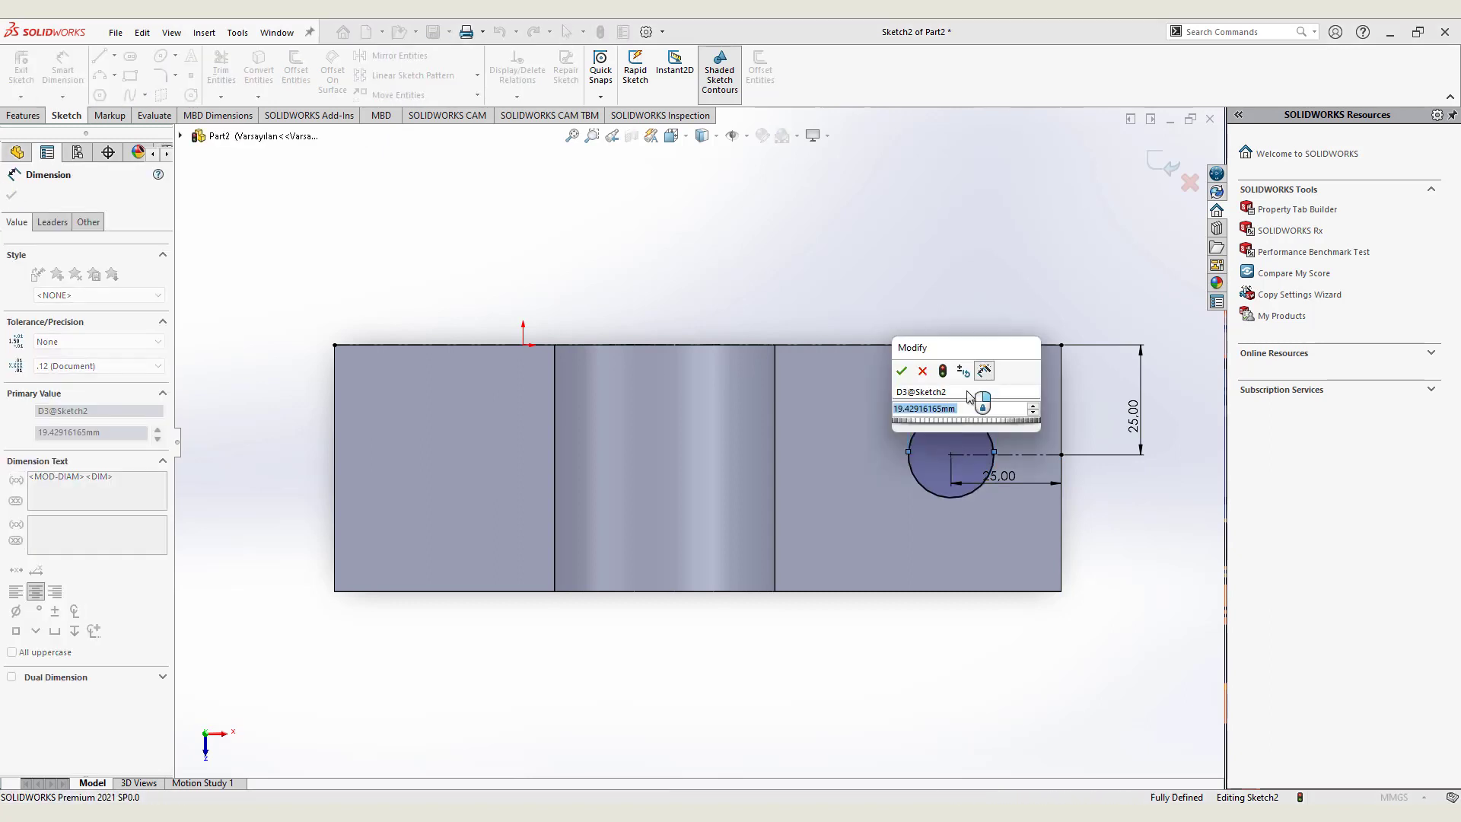
text(16)
key(Return)
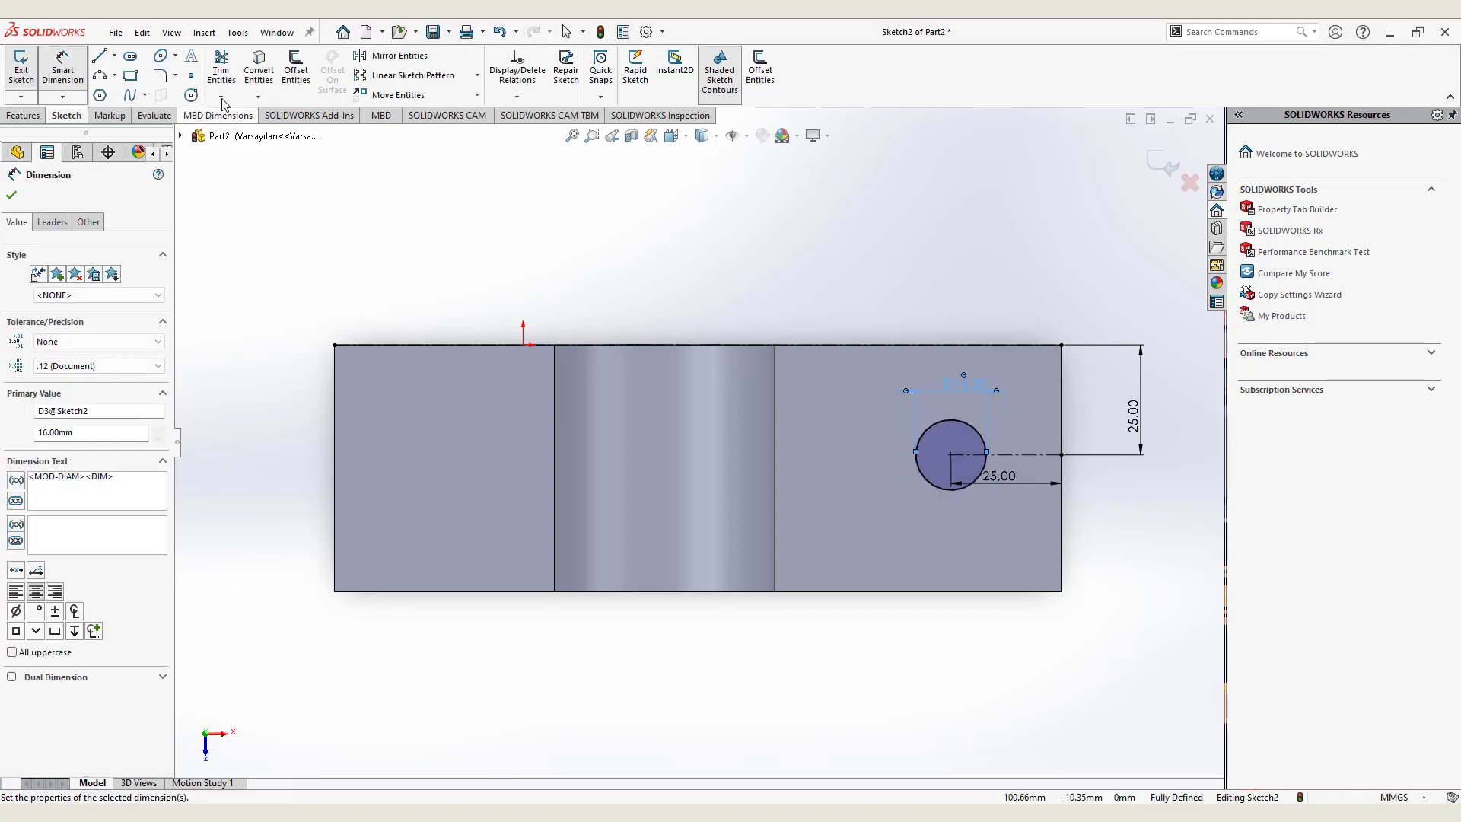
Draw a vertical centerline down the part's middle and mirror the circle across it
click(114, 56)
click(137, 89)
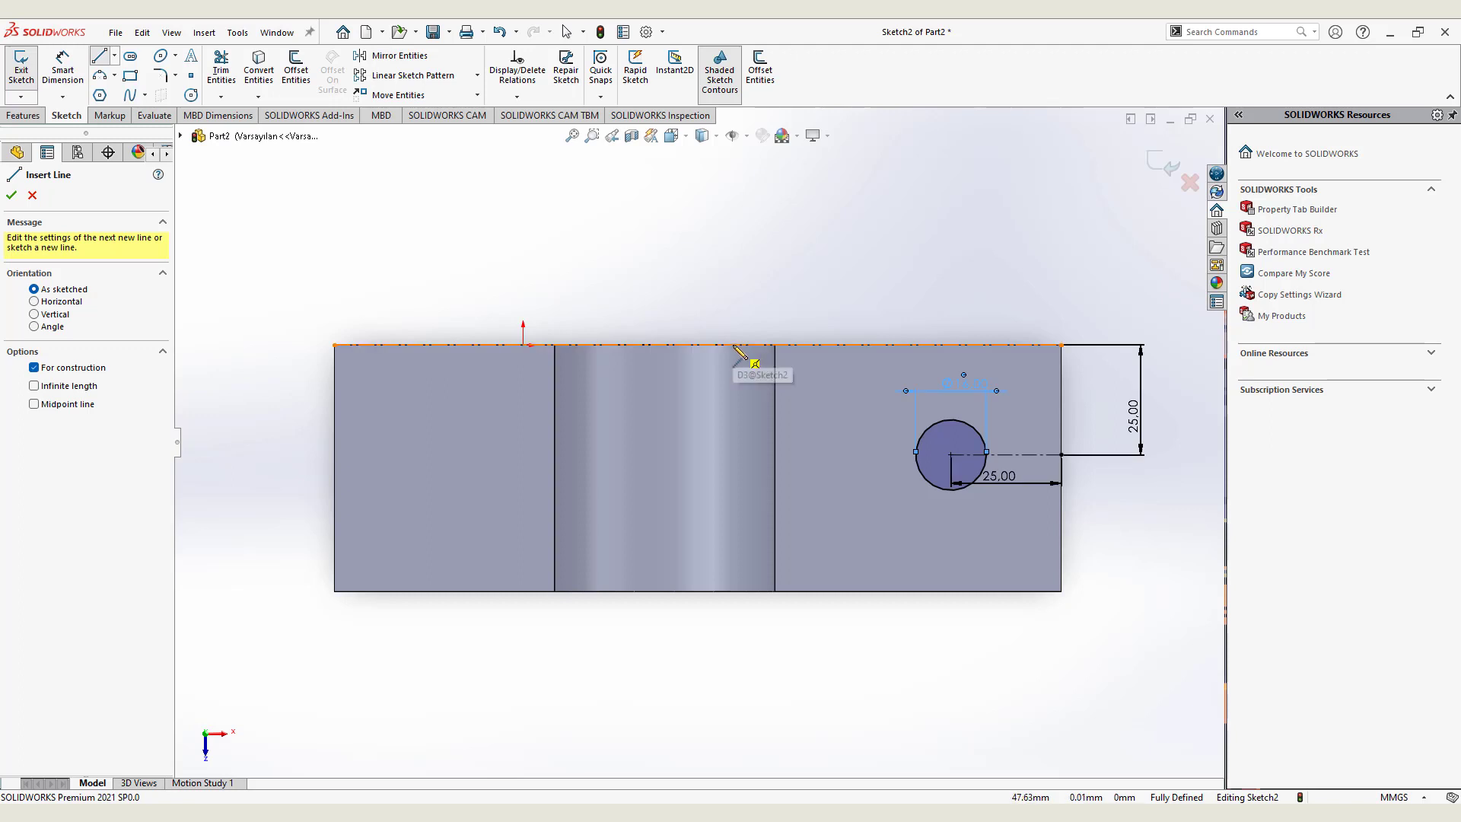
click(698, 345)
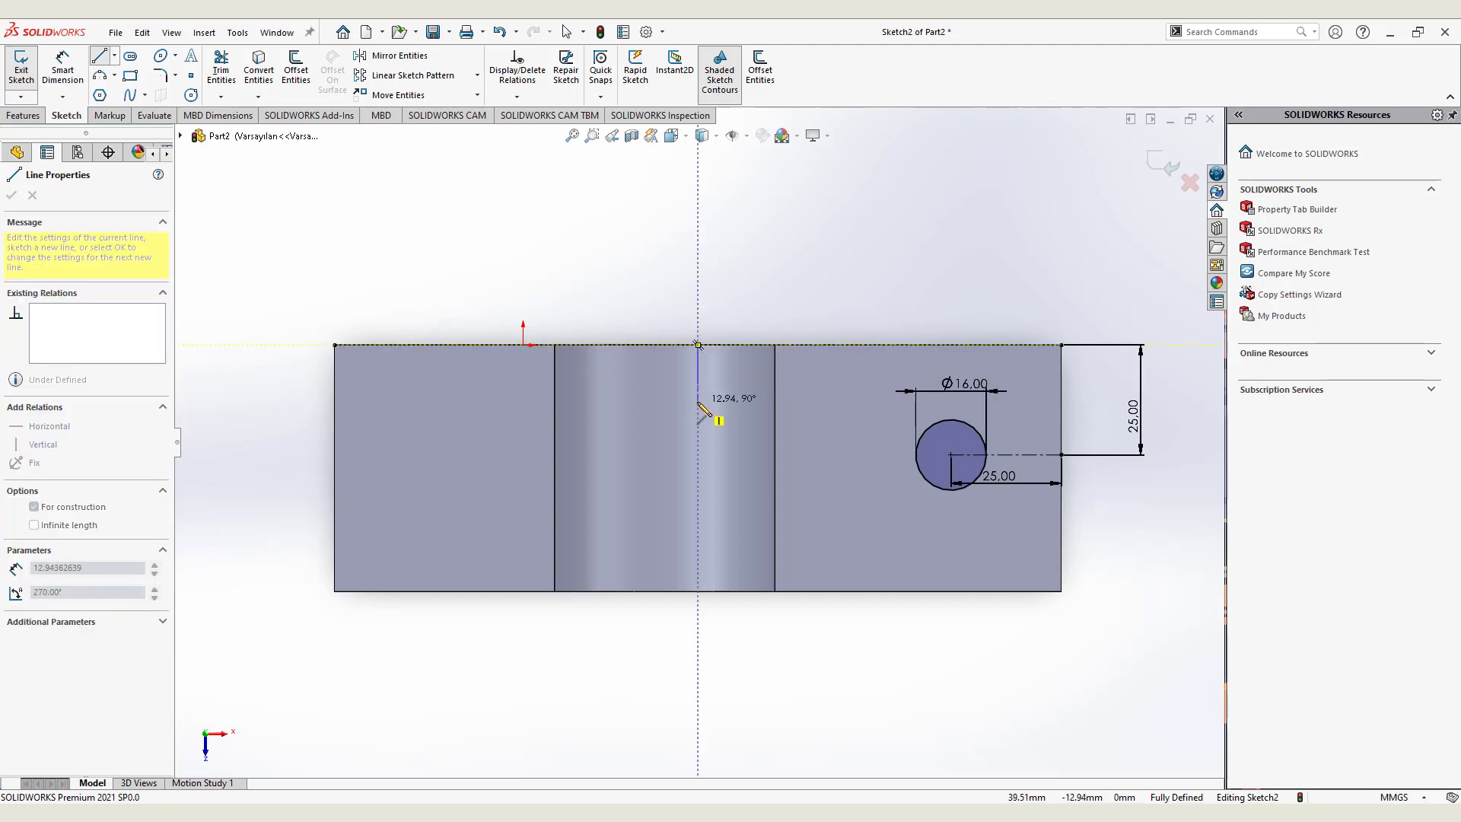
click(698, 401)
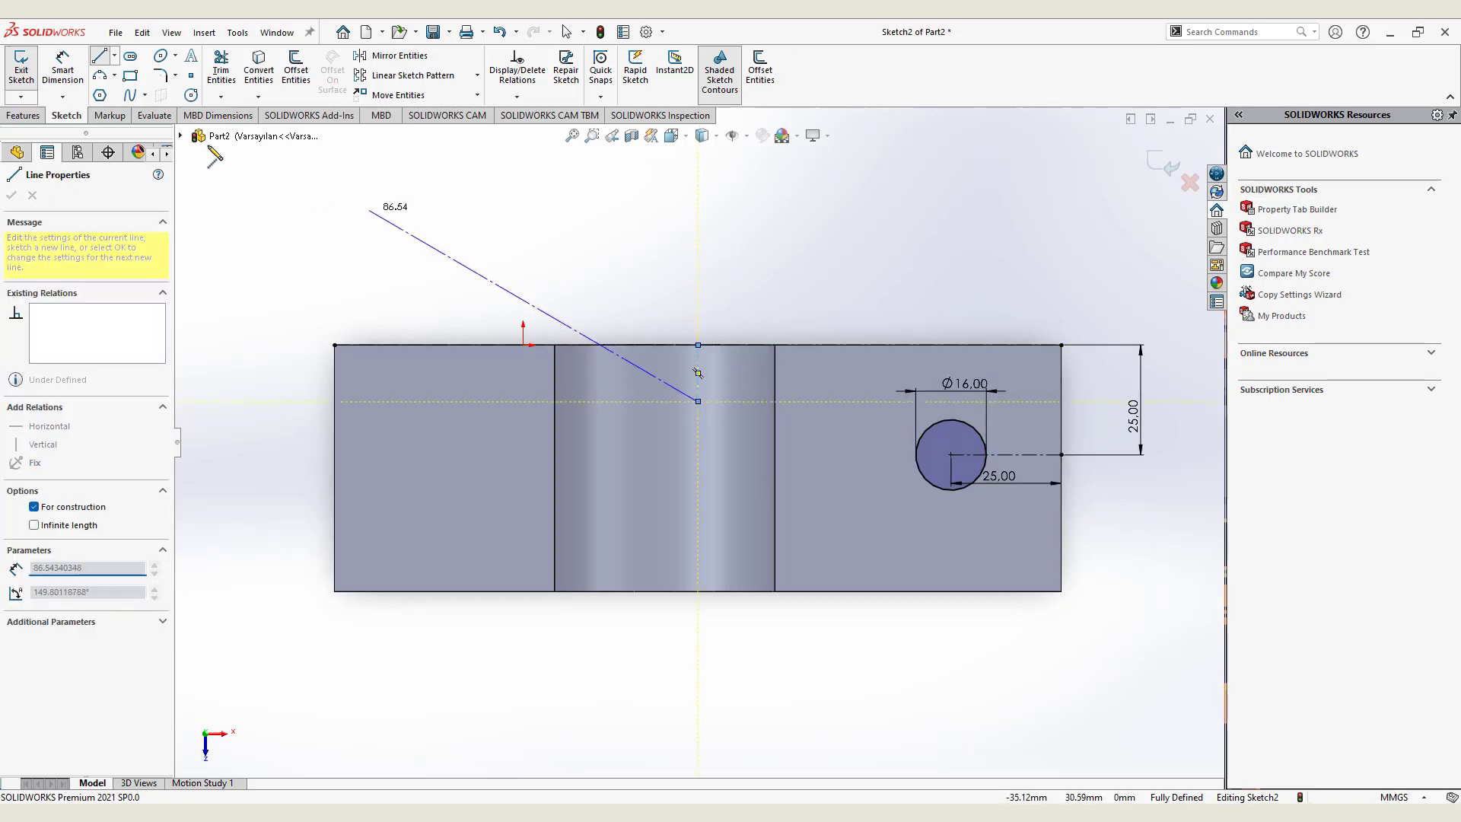
click(400, 56)
click(985, 442)
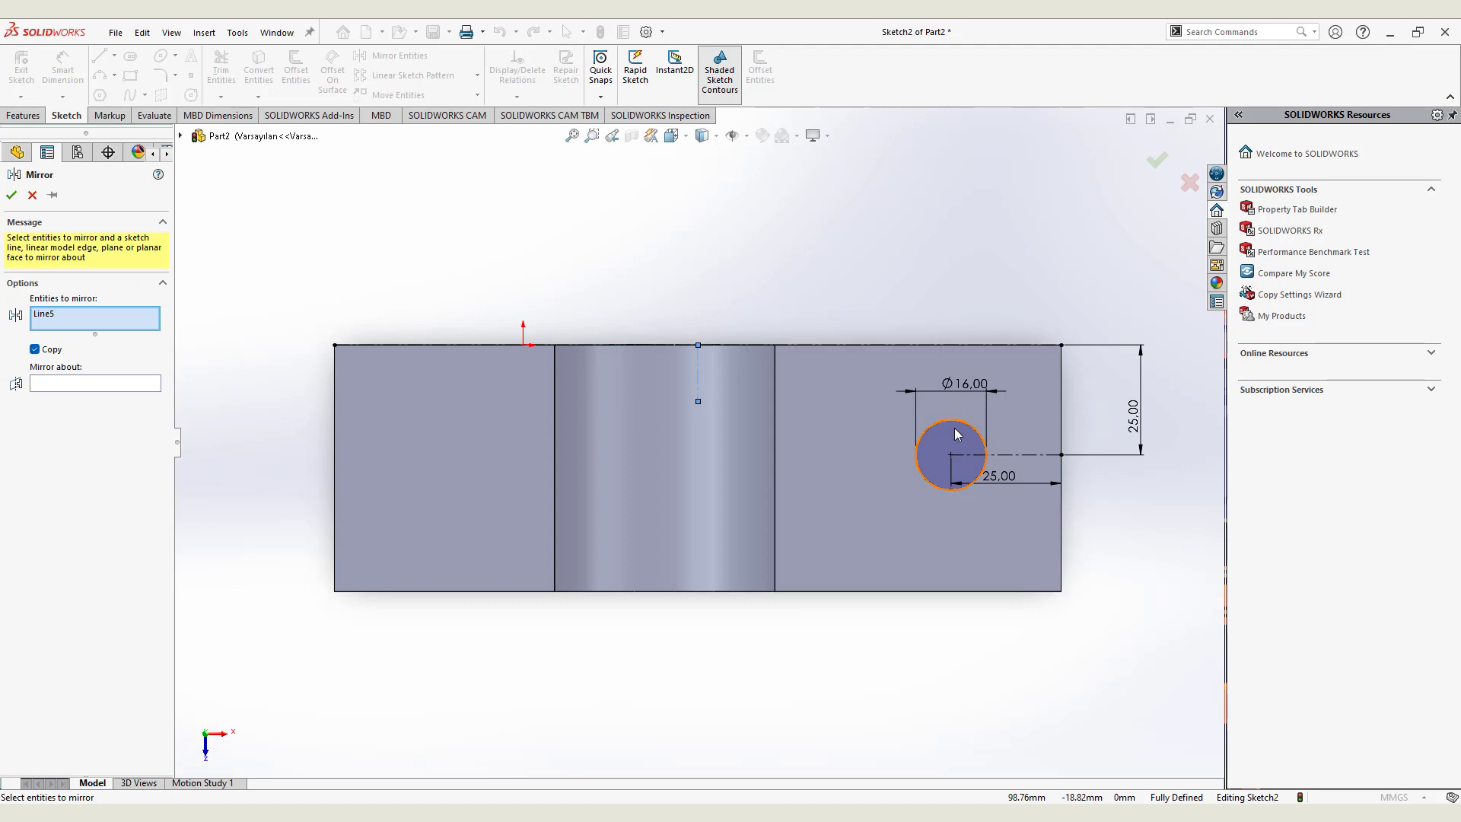
click(117, 395)
click(698, 362)
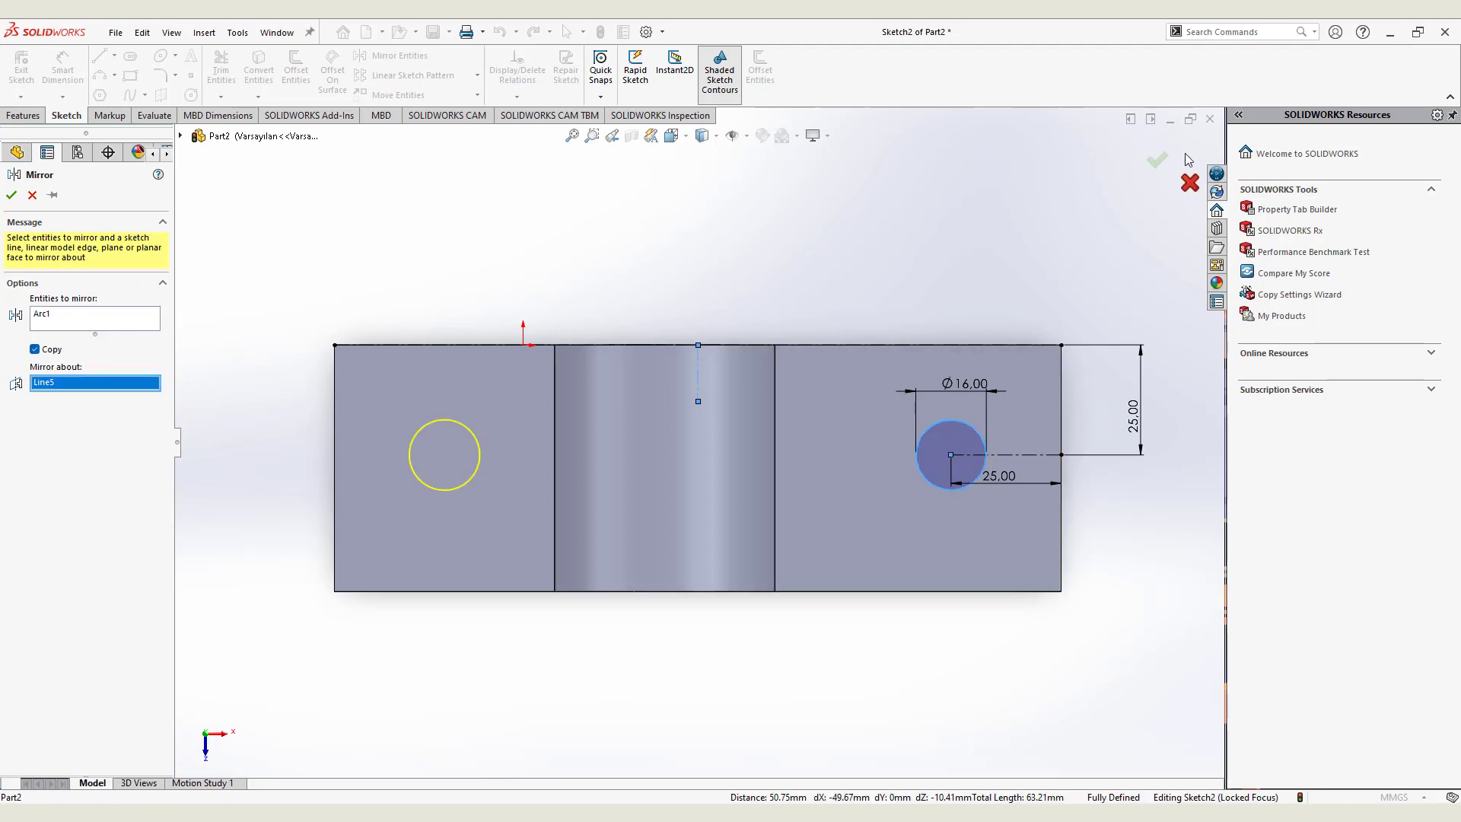
click(1157, 159)
Cut both Ø16 mm flange circles Through All, then orbit to inspect the holes
click(25, 114)
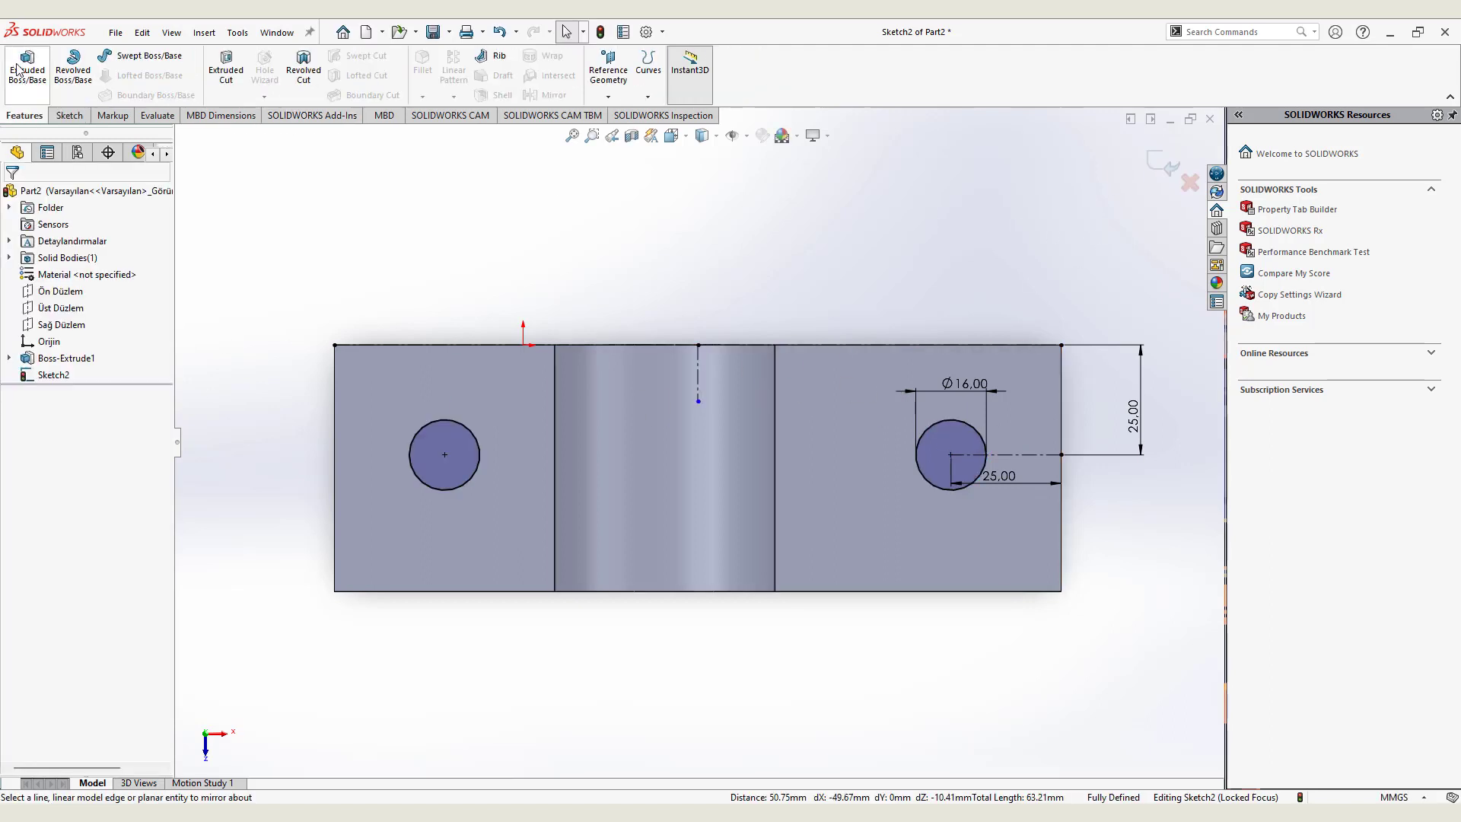
click(226, 70)
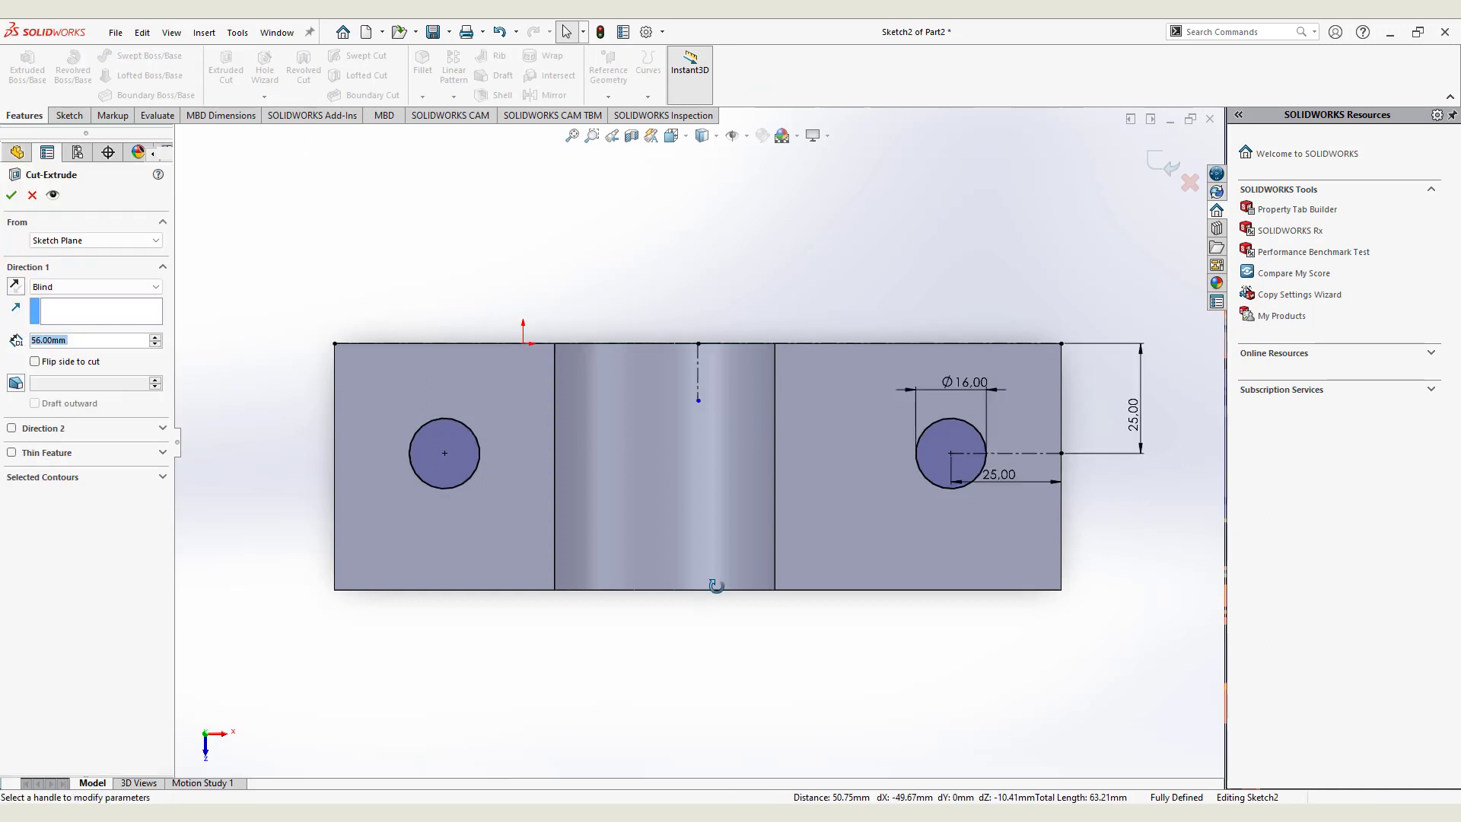
click(83, 287)
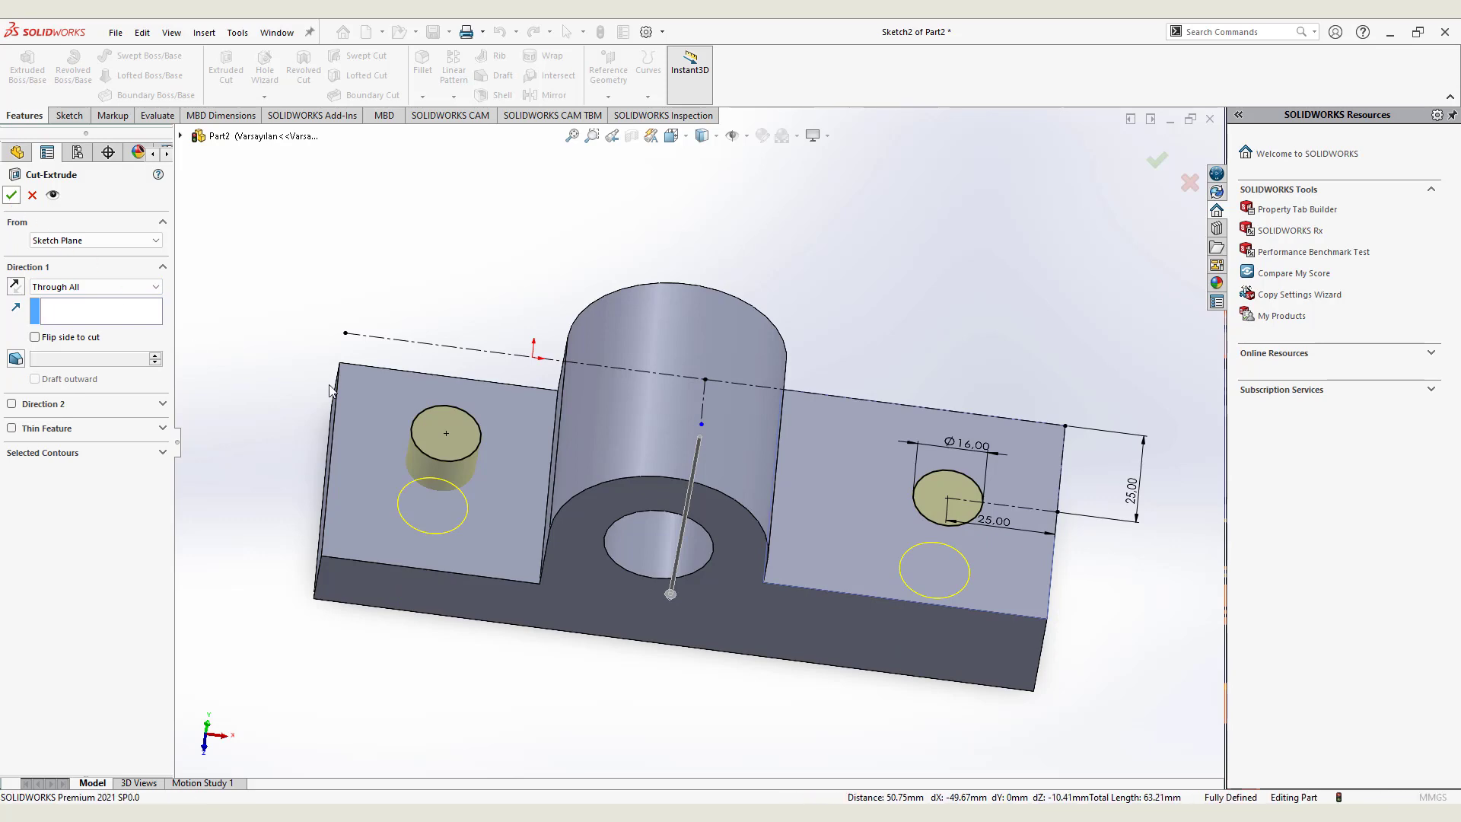
click(11, 196)
mouse_move(627, 583)
middle_down()
mouse_move(794, 344)
mouse_move(743, 300)
mouse_move(723, 328)
middle_up()
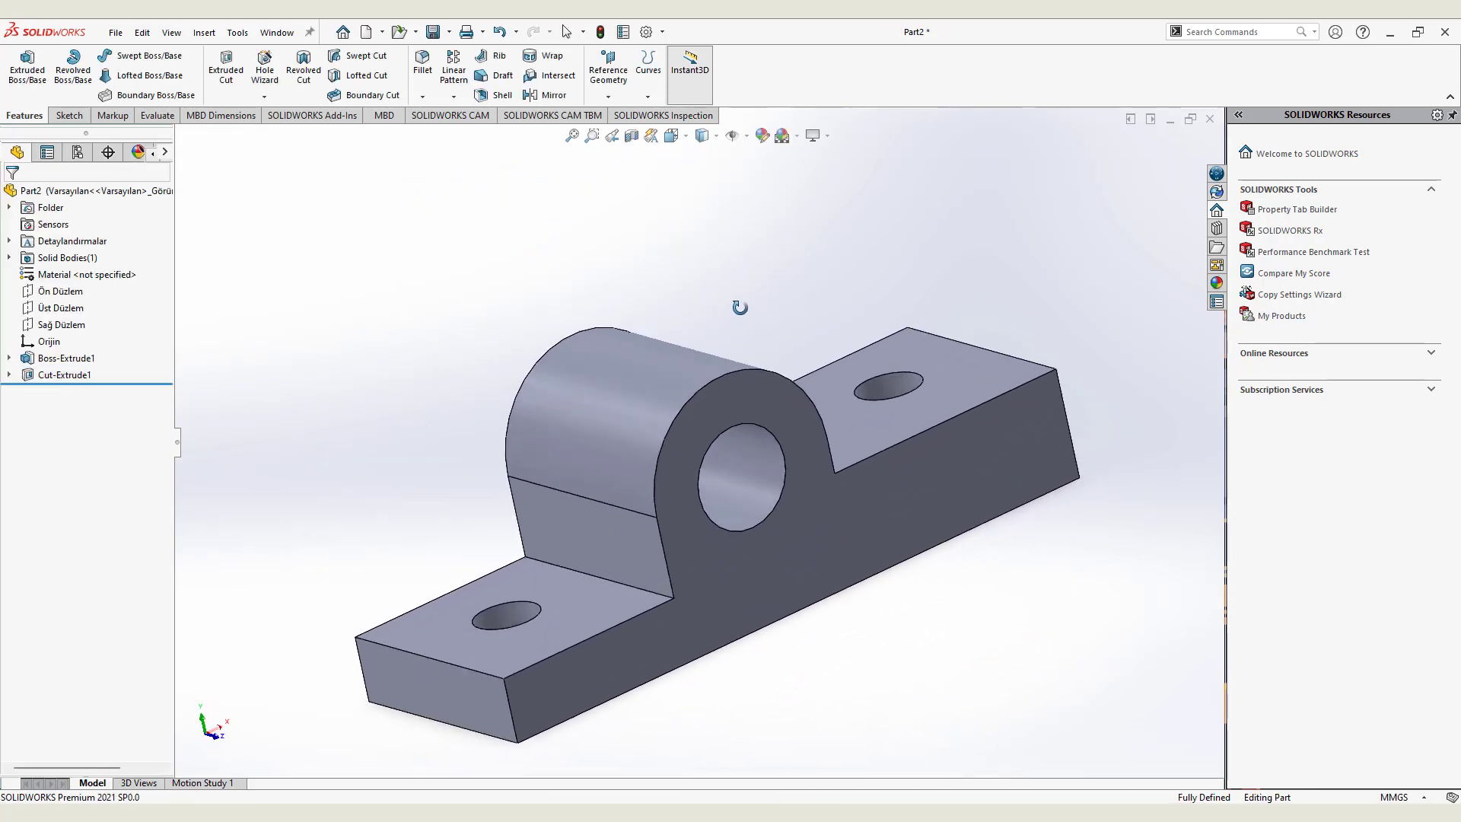
click(709, 390)
Sketch face-on on the arm's front face, drawing two concentric circles at the bore centre
click(830, 350)
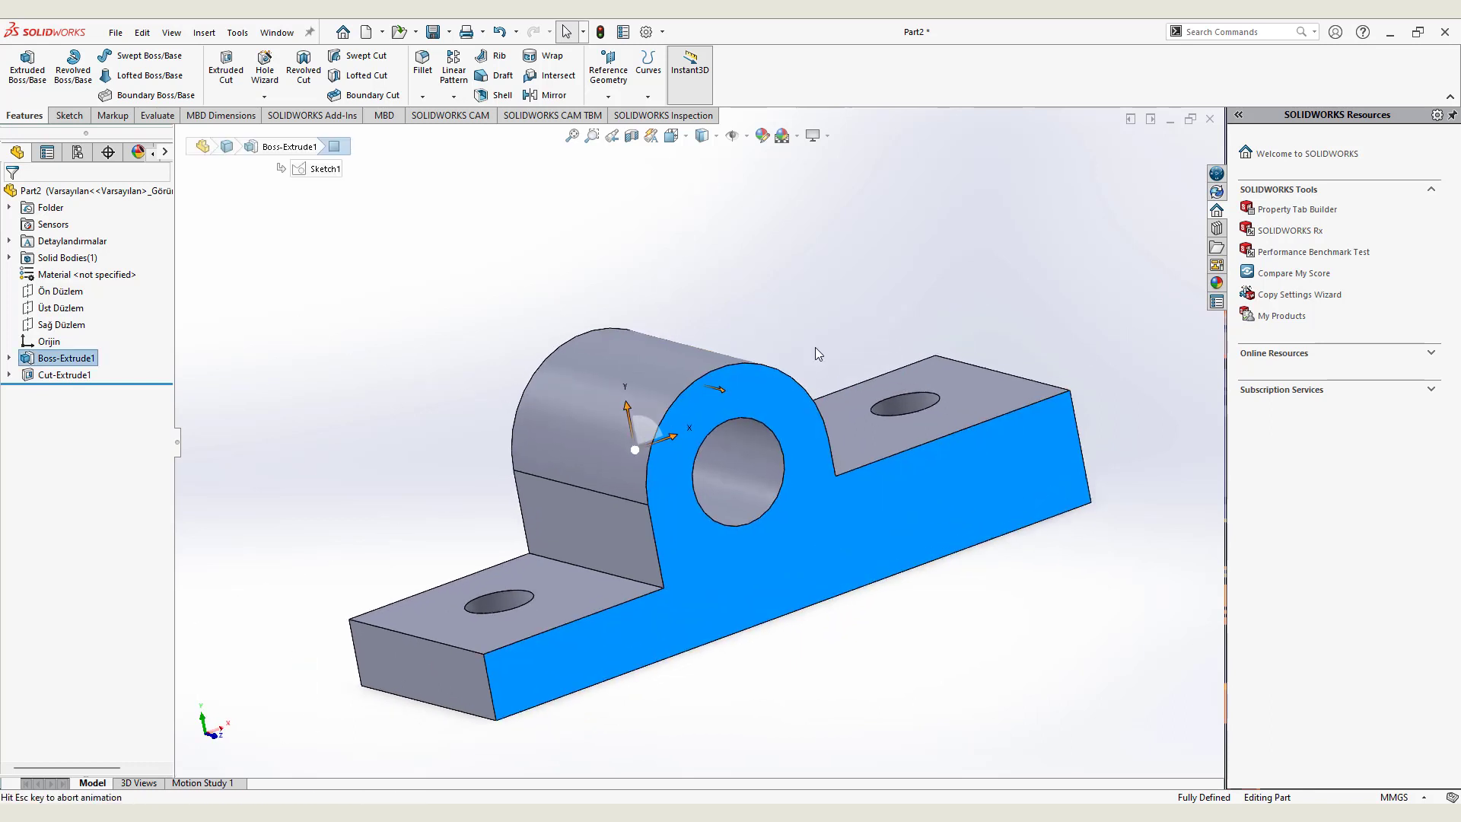
click(67, 115)
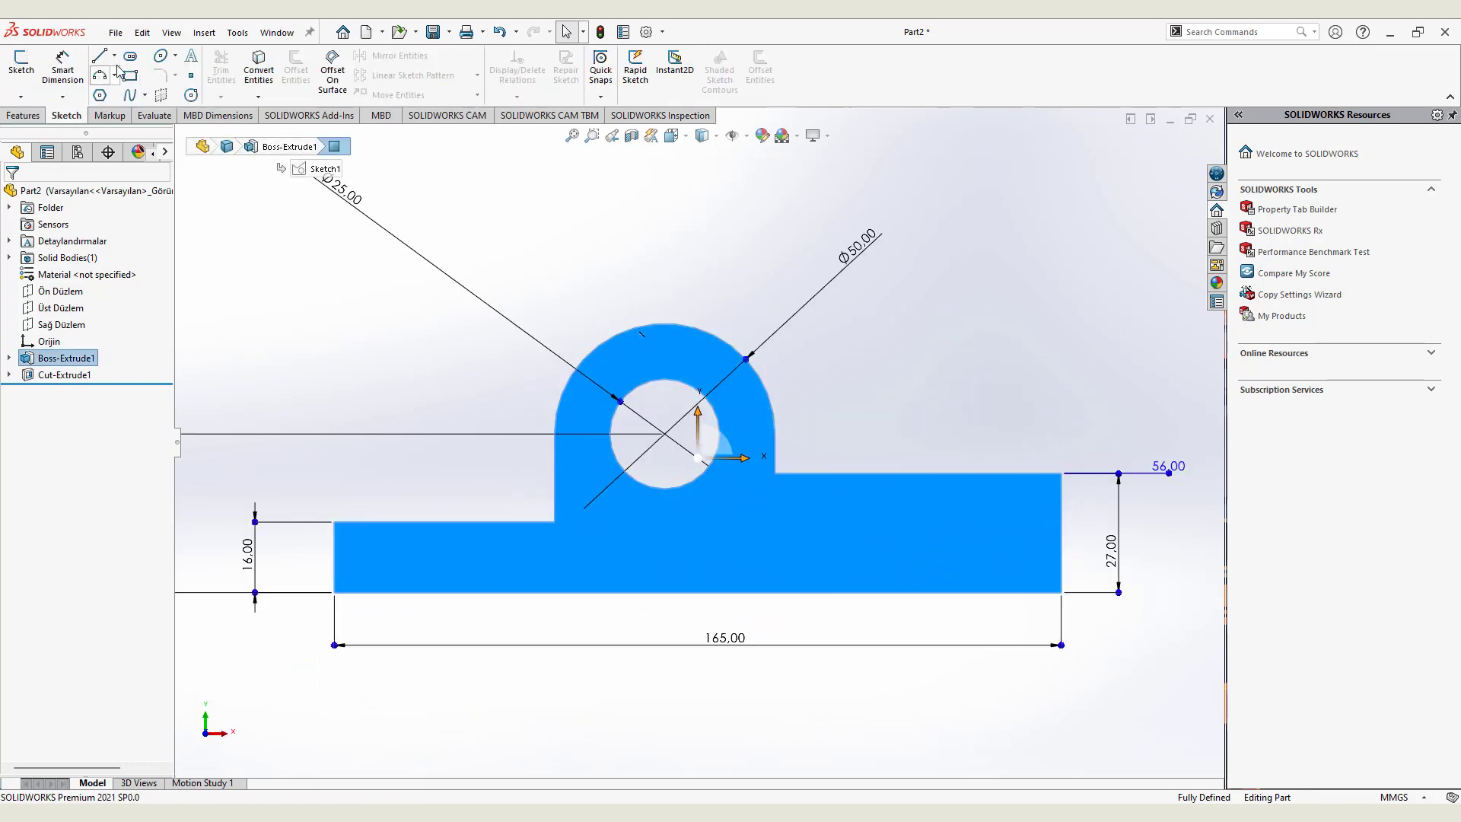
click(190, 96)
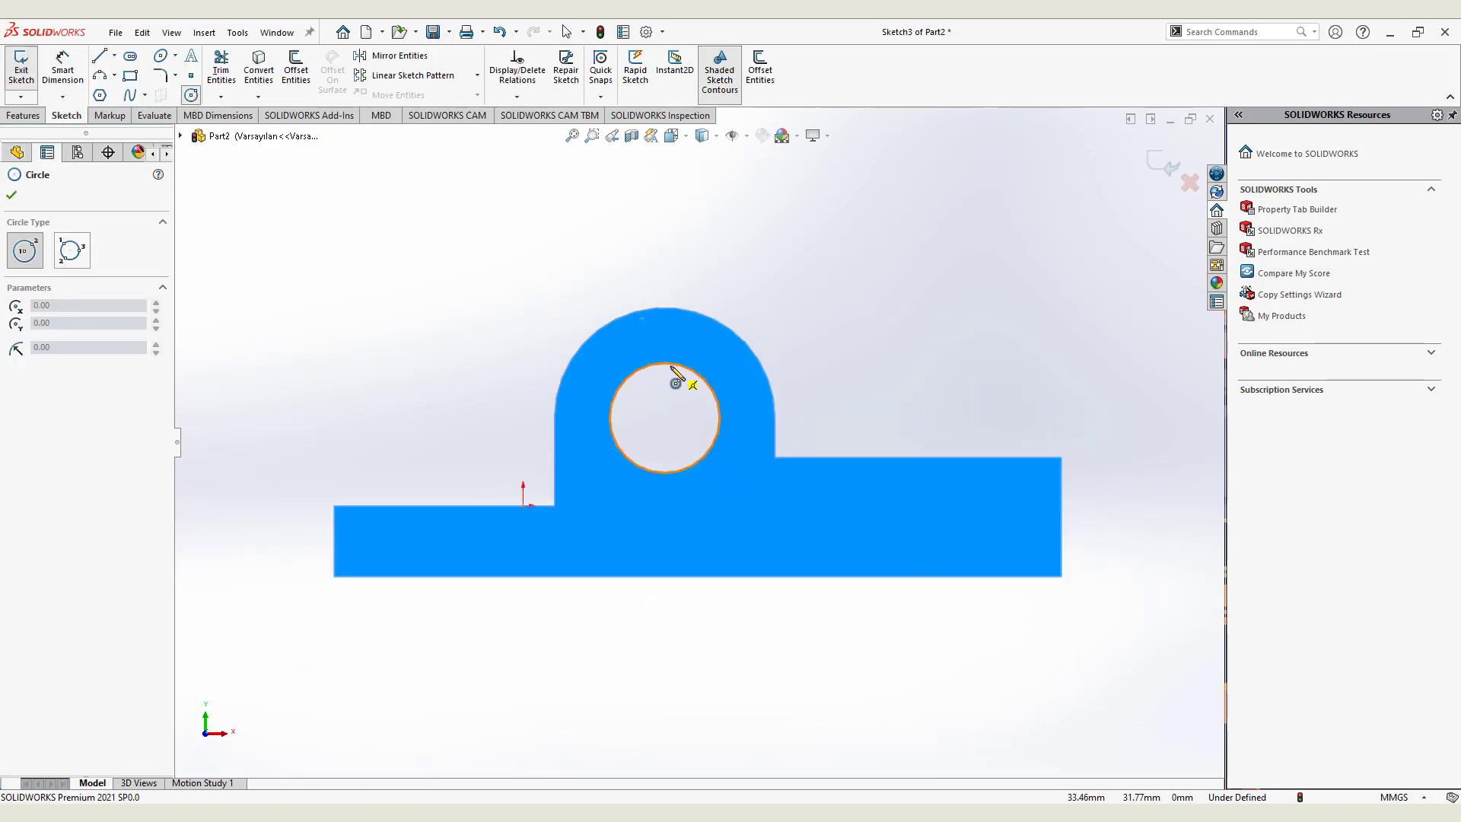
click(665, 418)
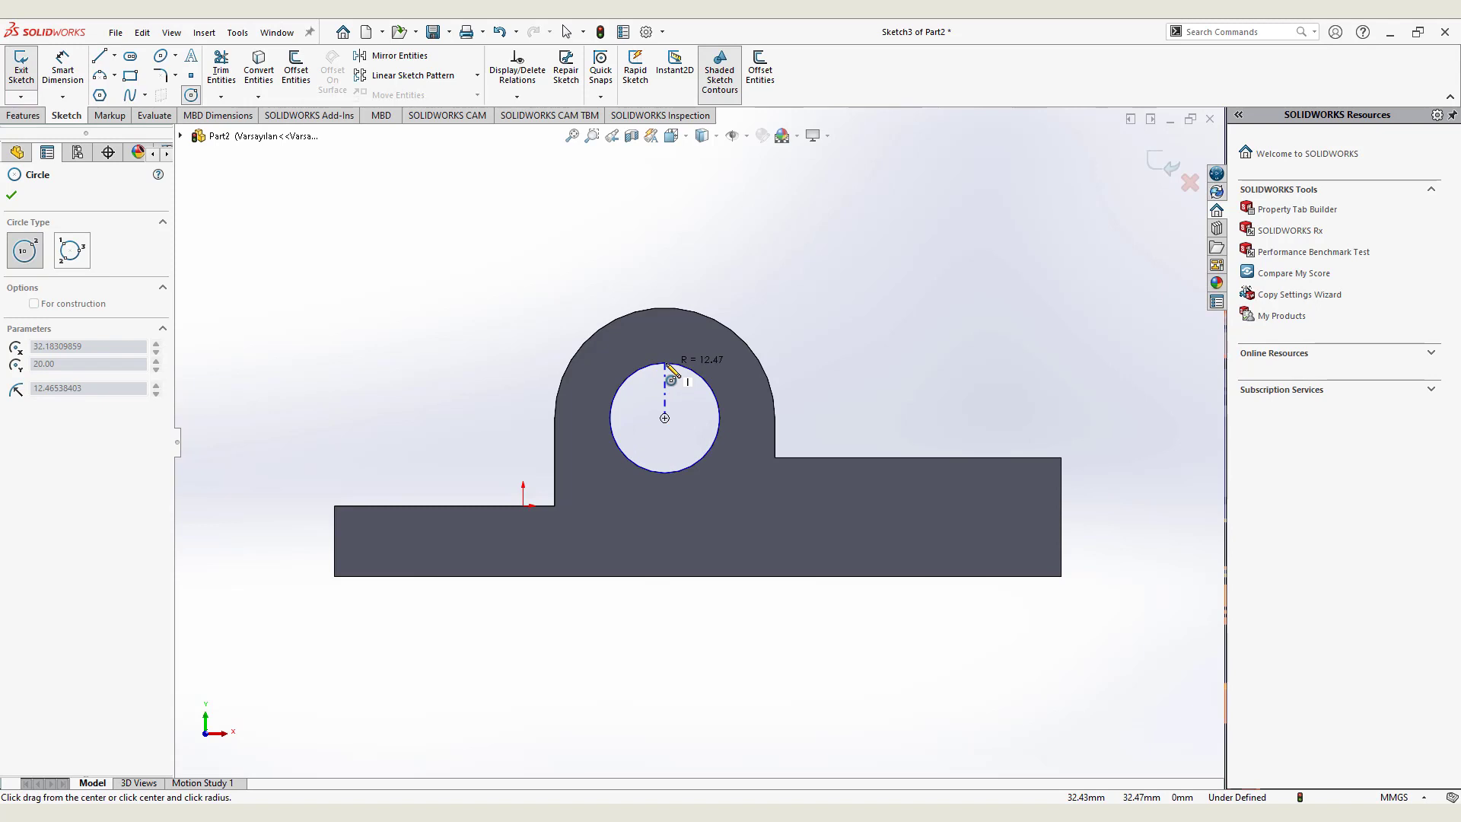
click(671, 373)
click(665, 418)
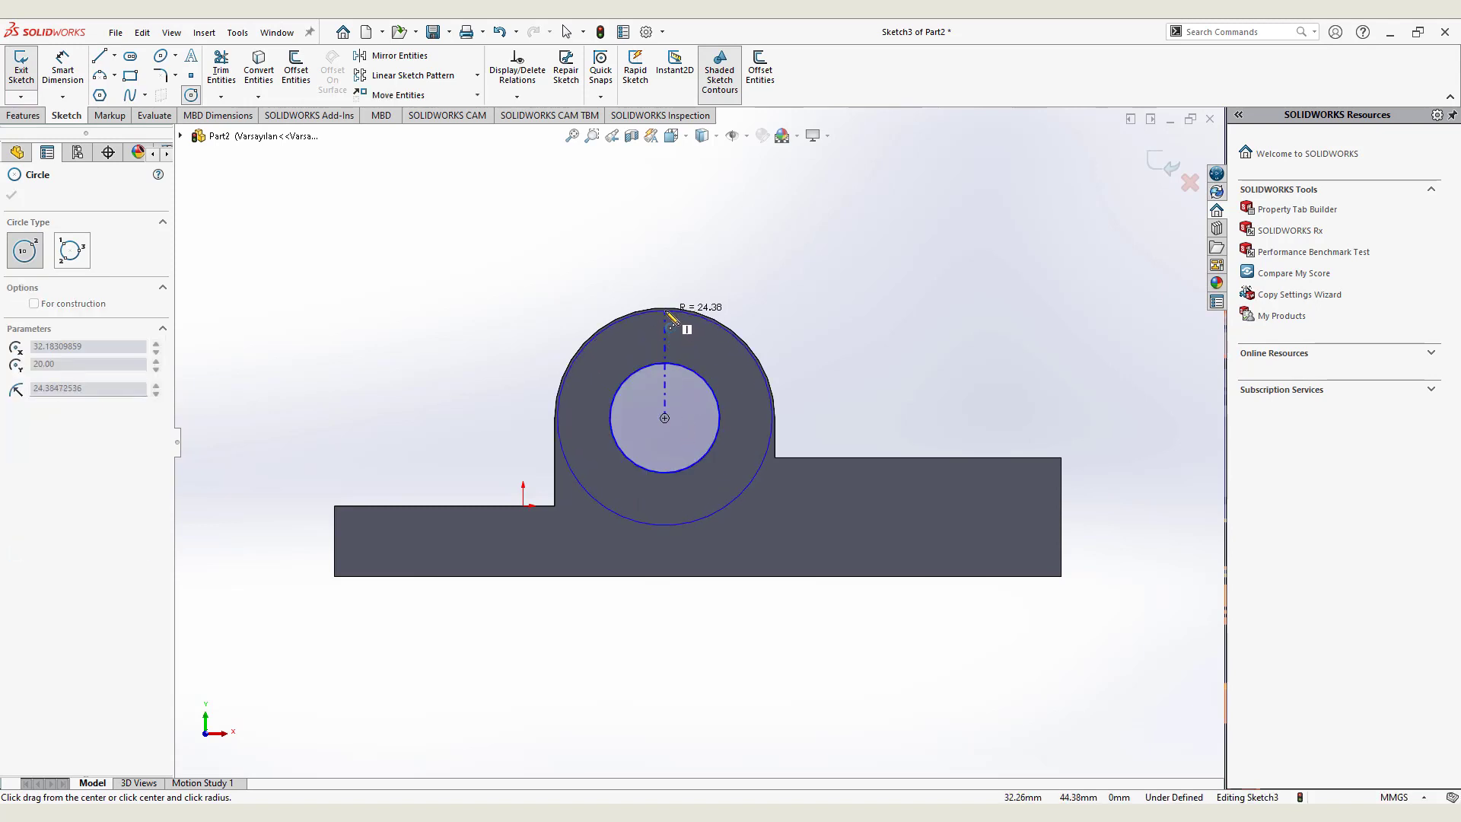
click(669, 314)
key(Escape)
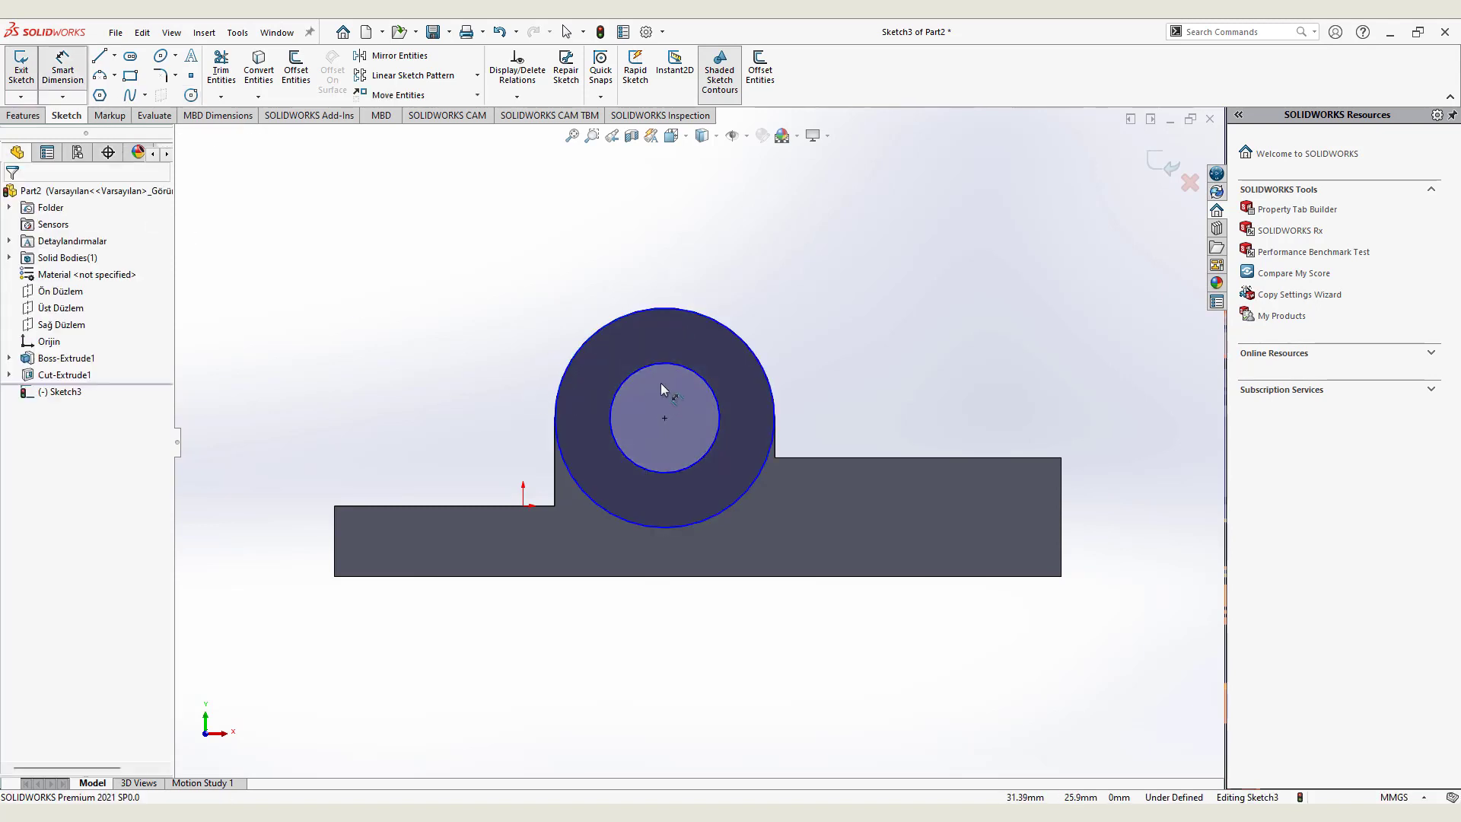
Dimension the inner circle to Ø25 mm and the outer circle to Ø50 mm
click(618, 386)
click(394, 259)
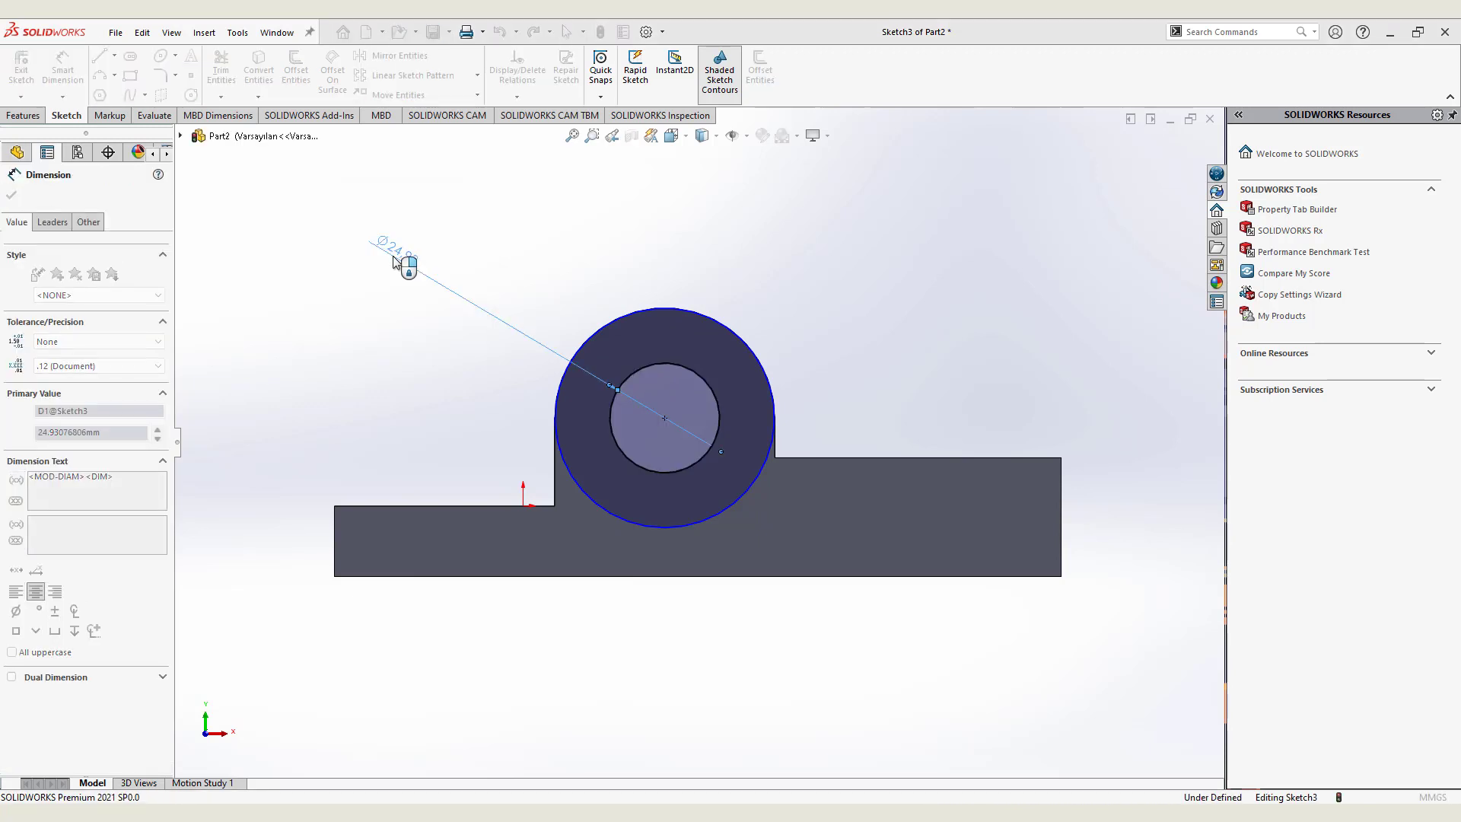
text(25)
key(Return)
click(860, 251)
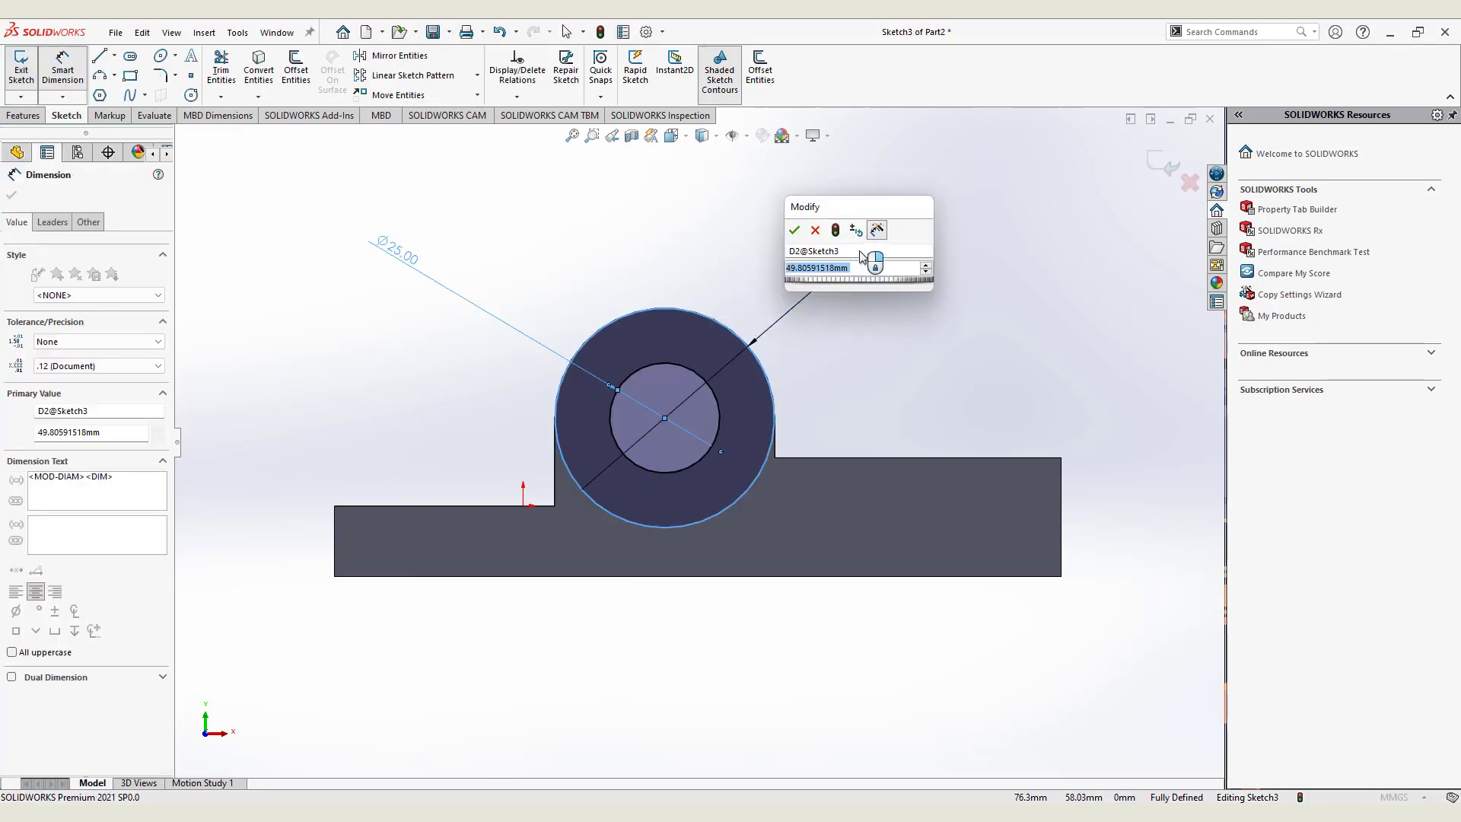
text(50)
key(Return)
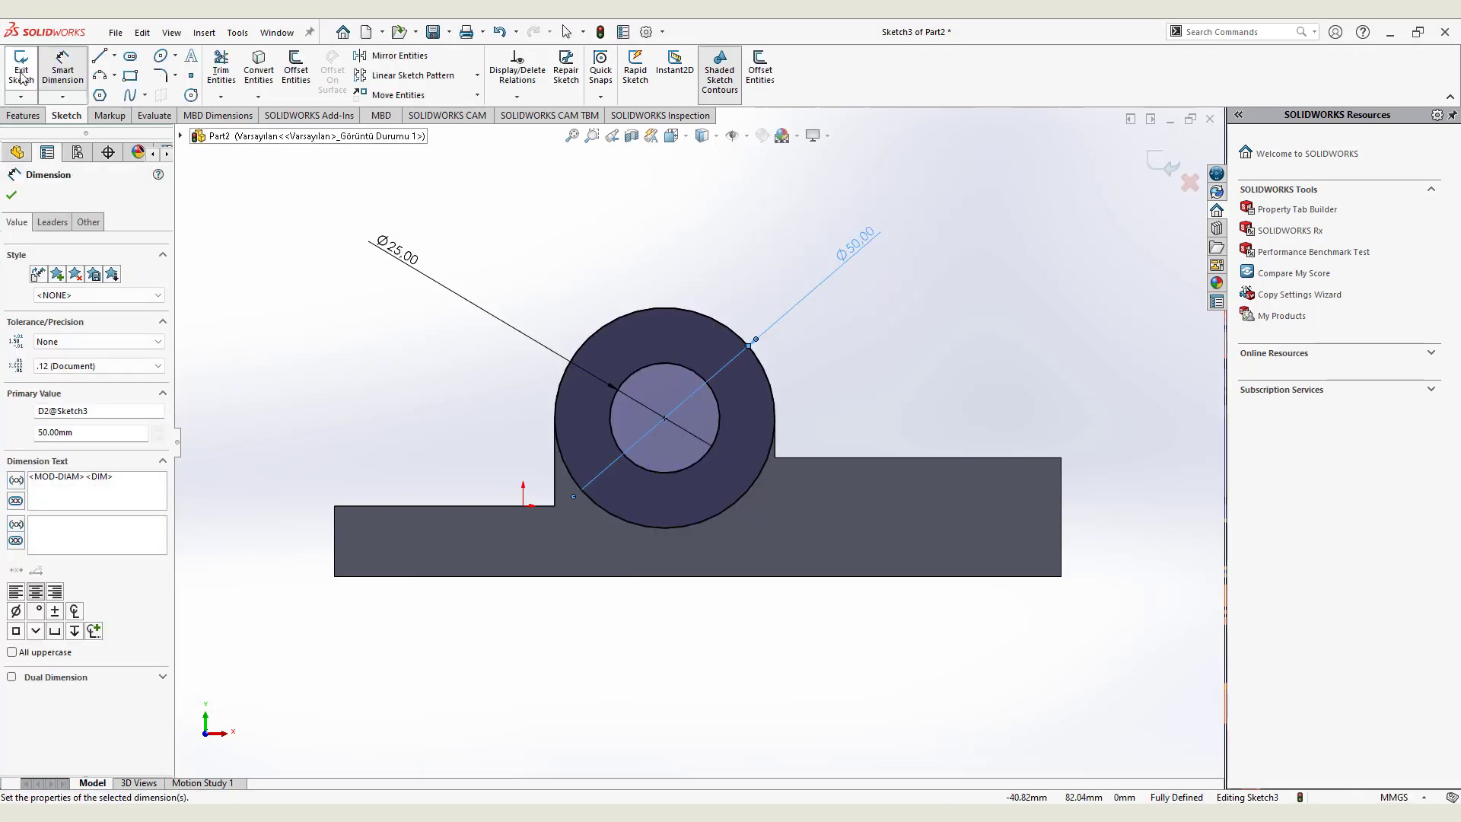
click(33, 116)
Extrude the Ø50/Ø25 ring 5 mm forward and 56+5 = 61 mm in Direction 2
click(27, 67)
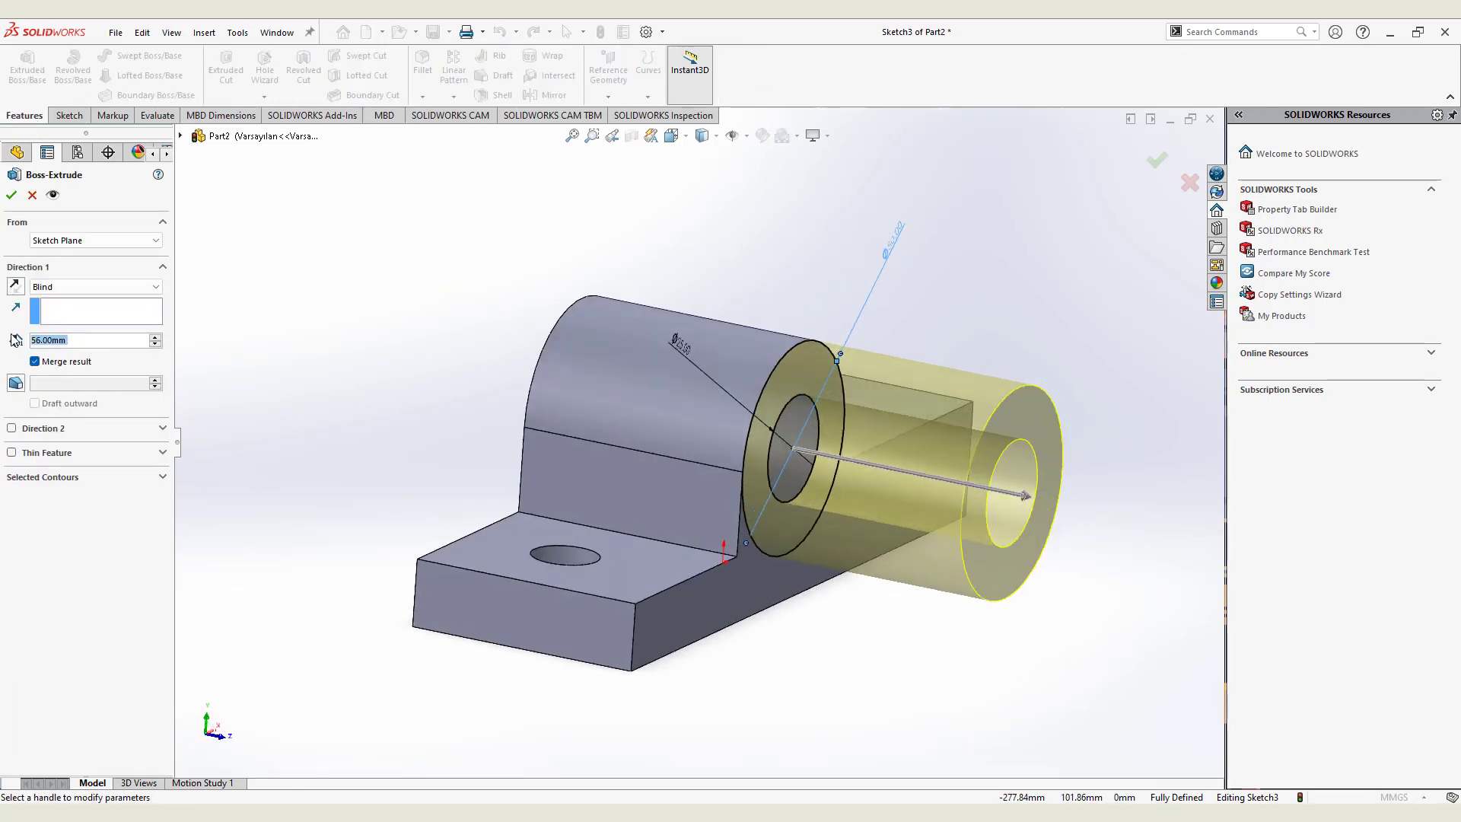
text(5)
key(Return)
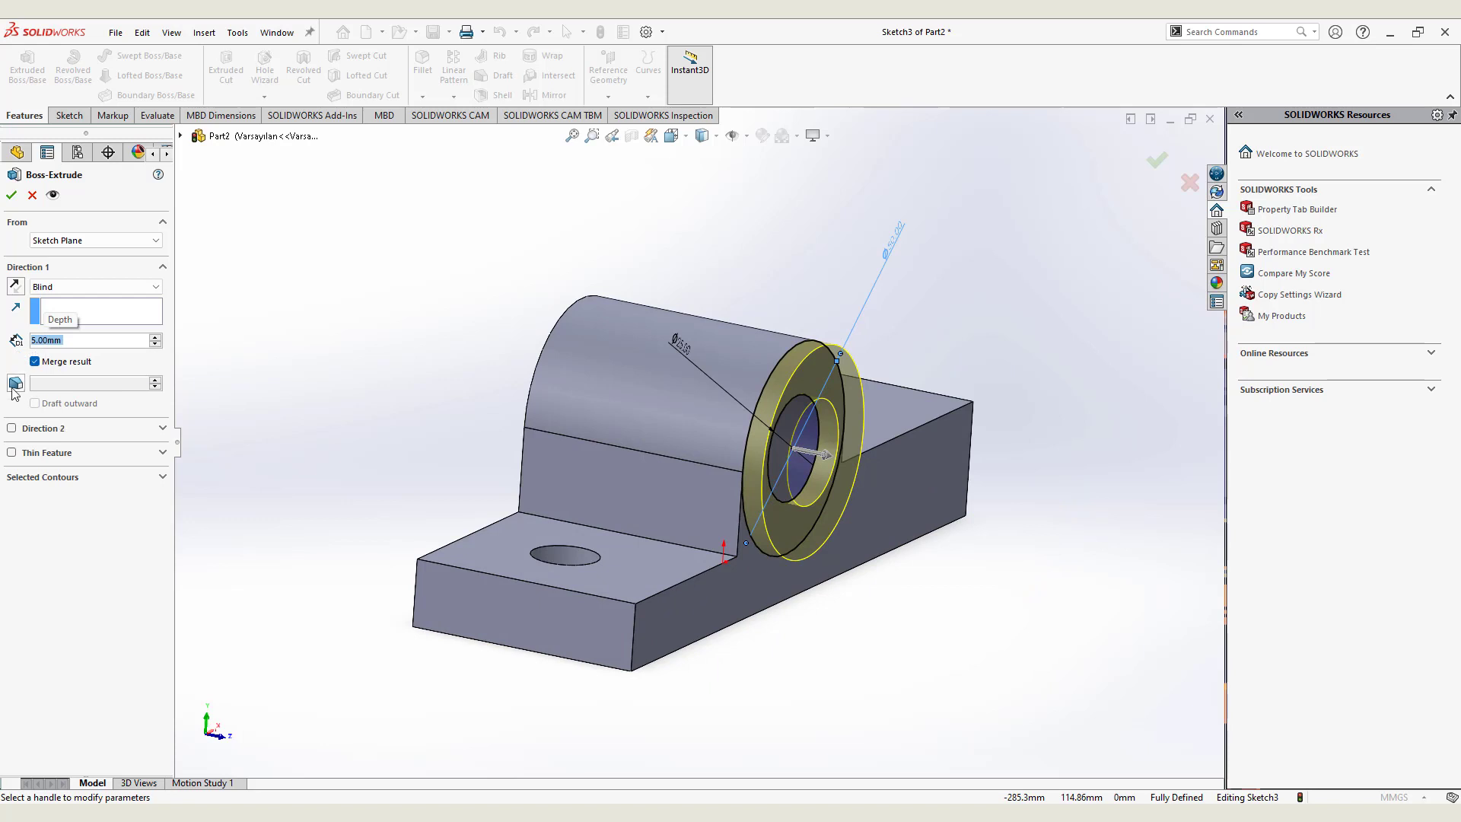
click(12, 429)
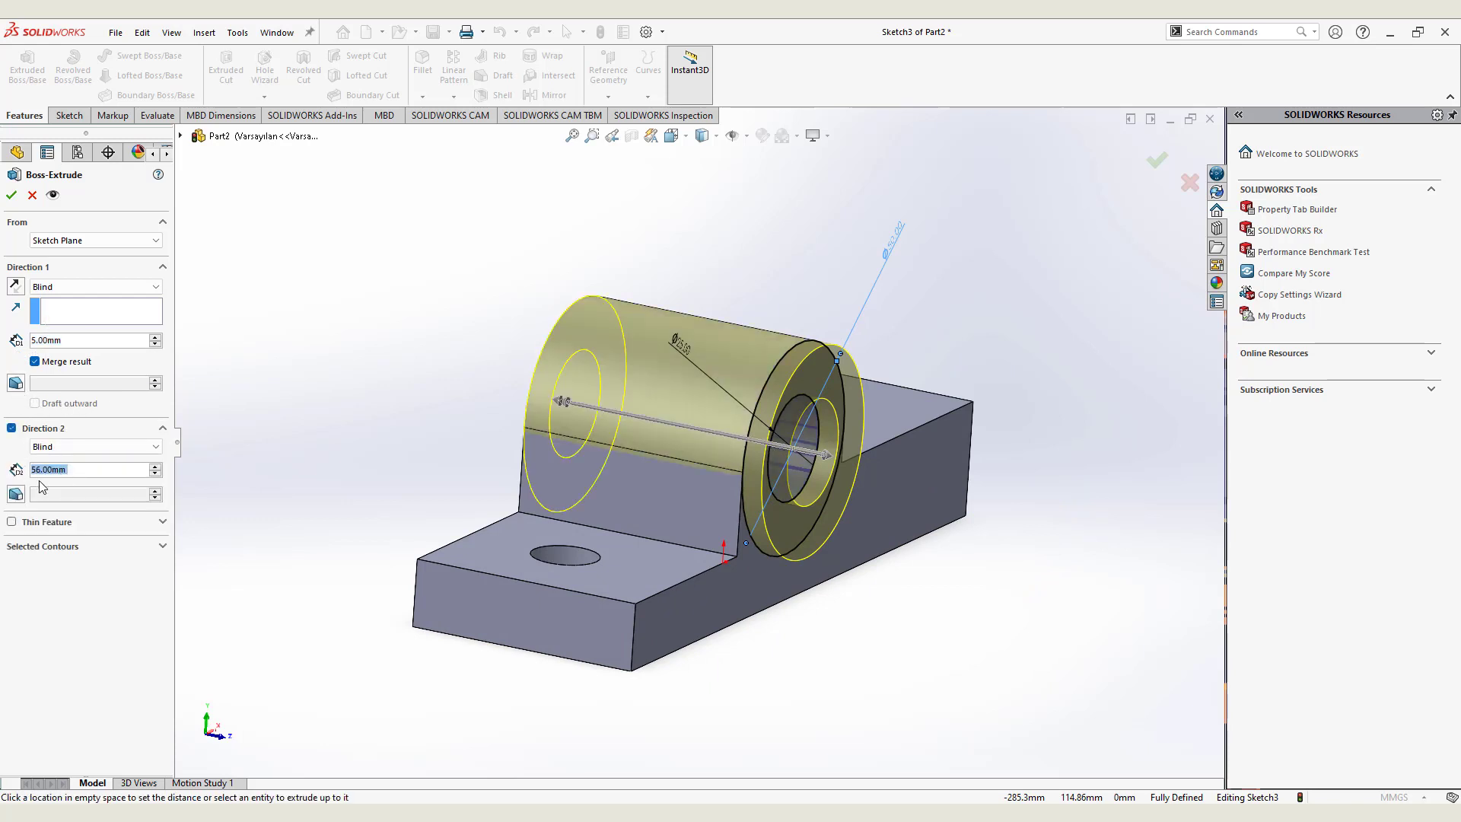
mouse_move(91, 487)
text(56)
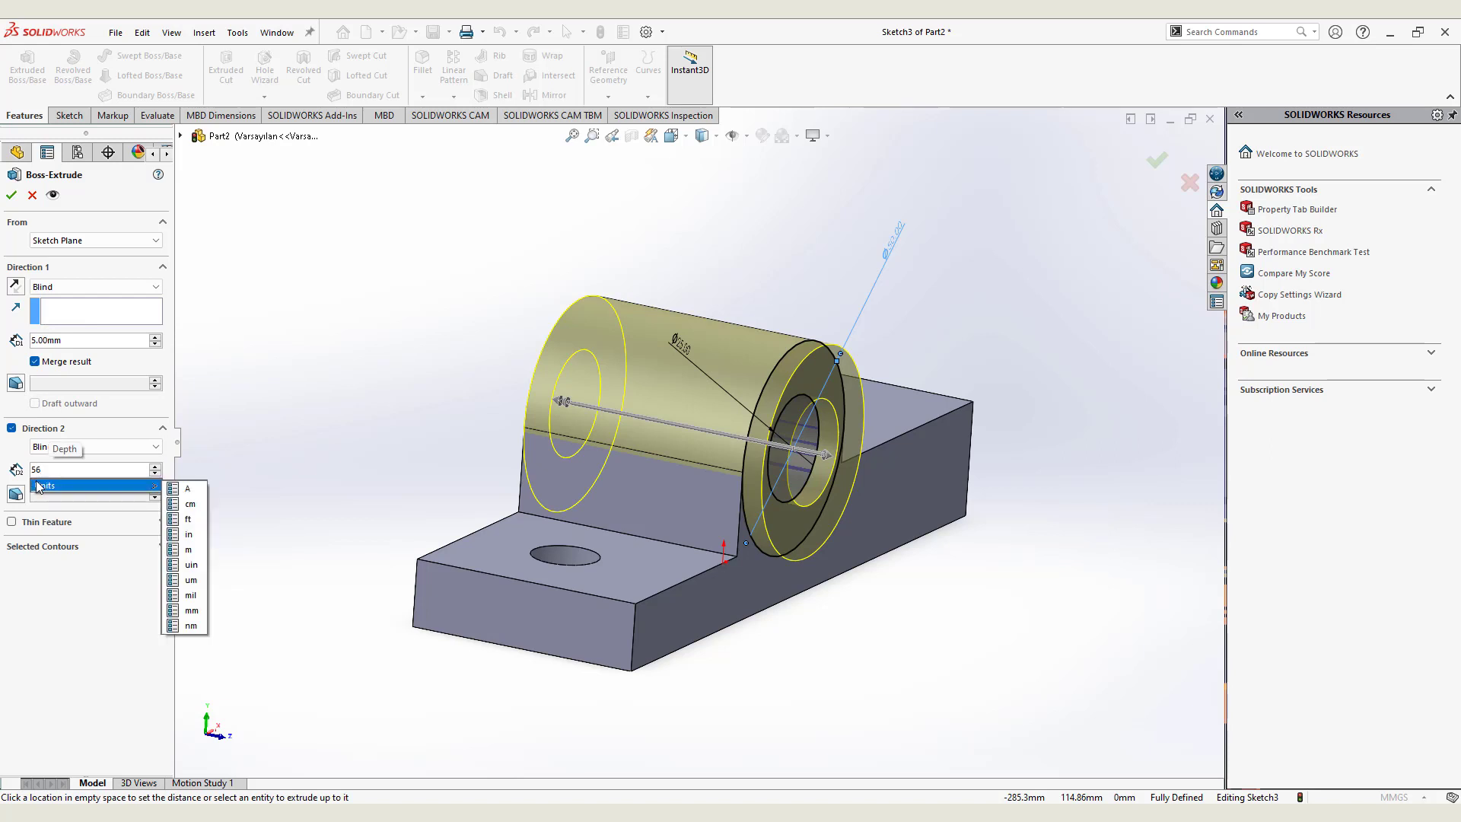
key(Escape)
text(+5)
key(Return)
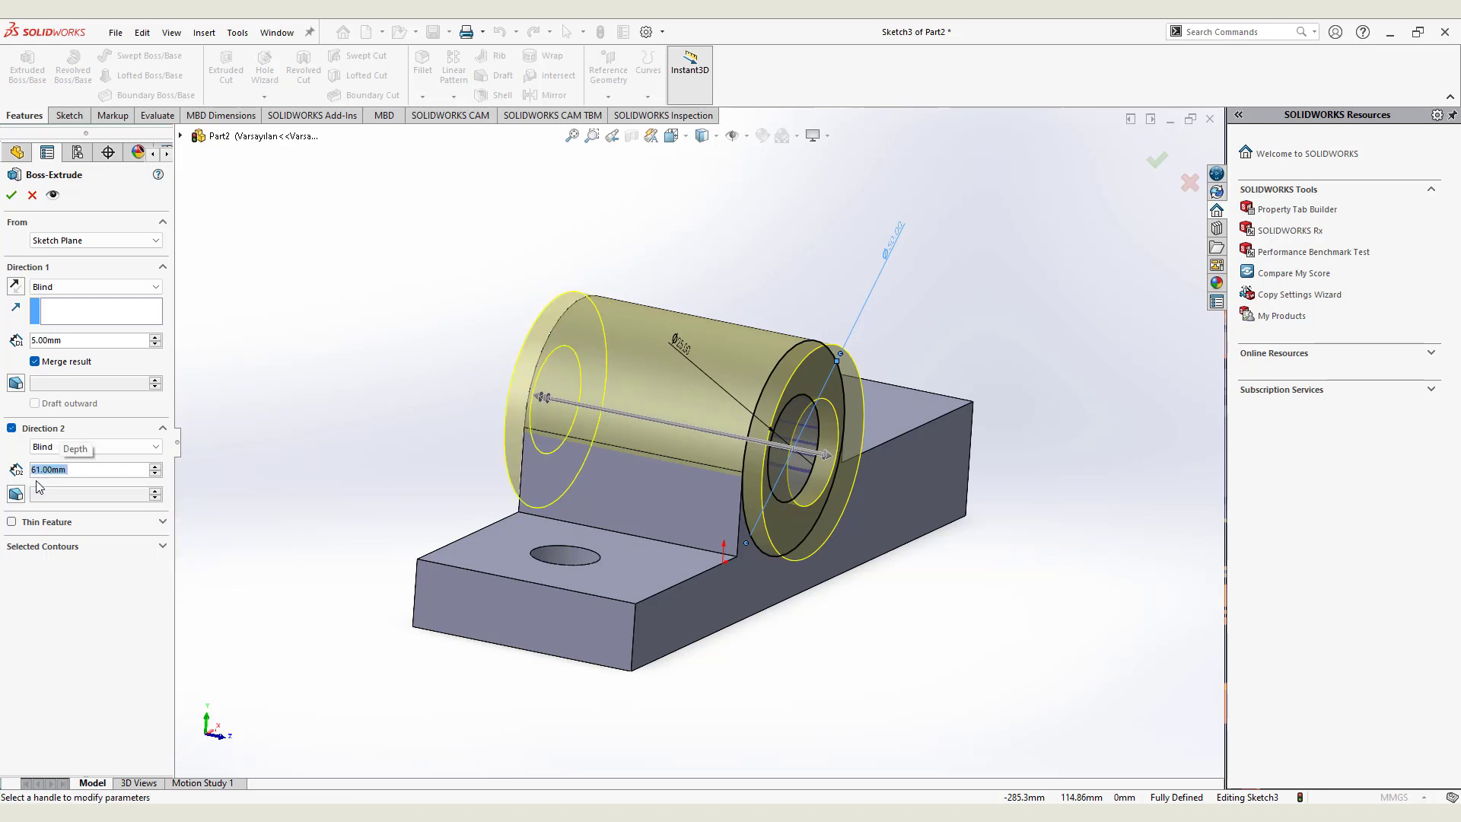
key(Return)
middle_drag(532, 428, 455, 443)
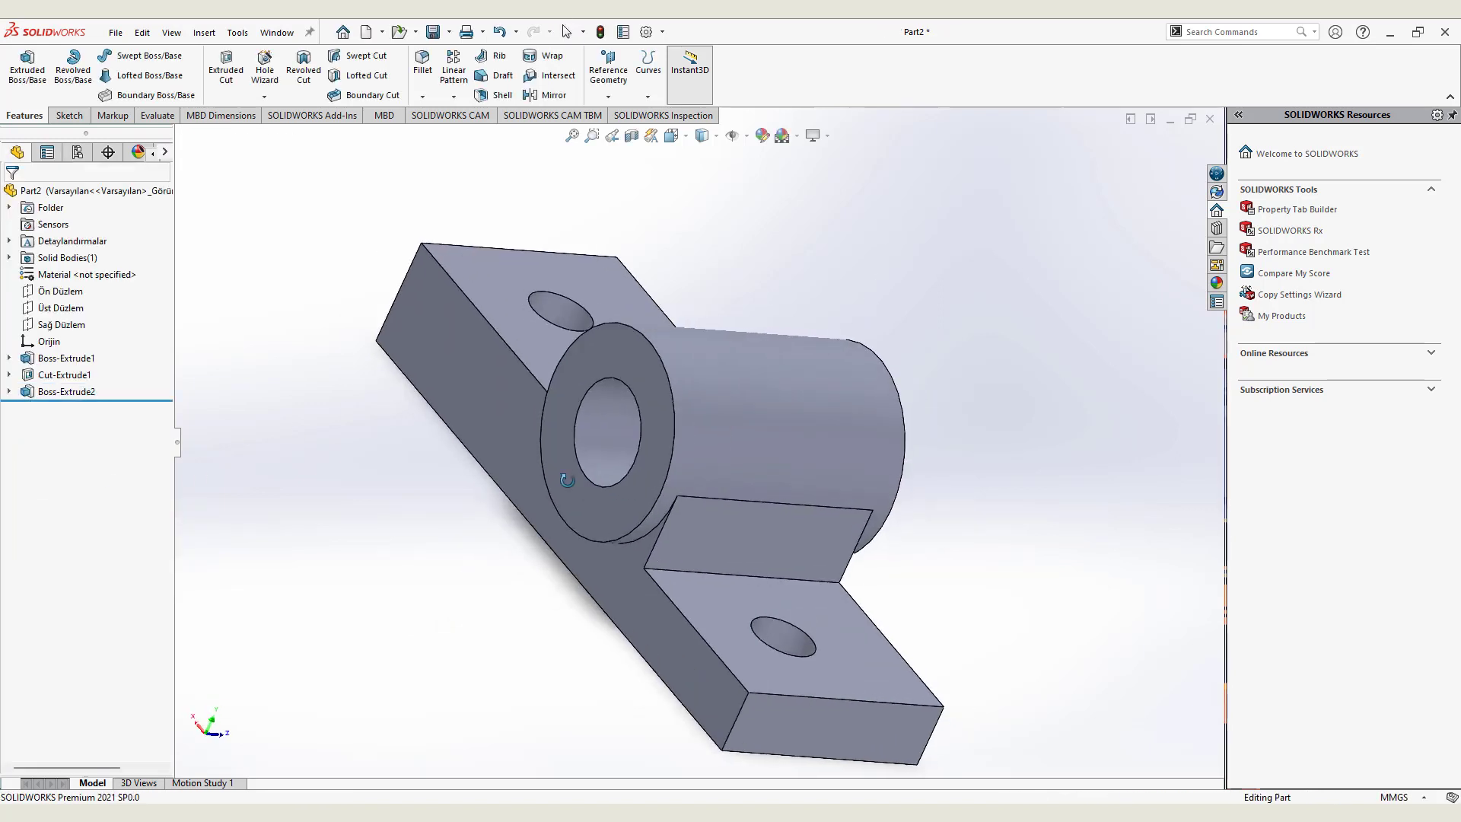
Create Plane1 offset 5 mm, flipped, from the ring's front face and sketch on it
click(608, 97)
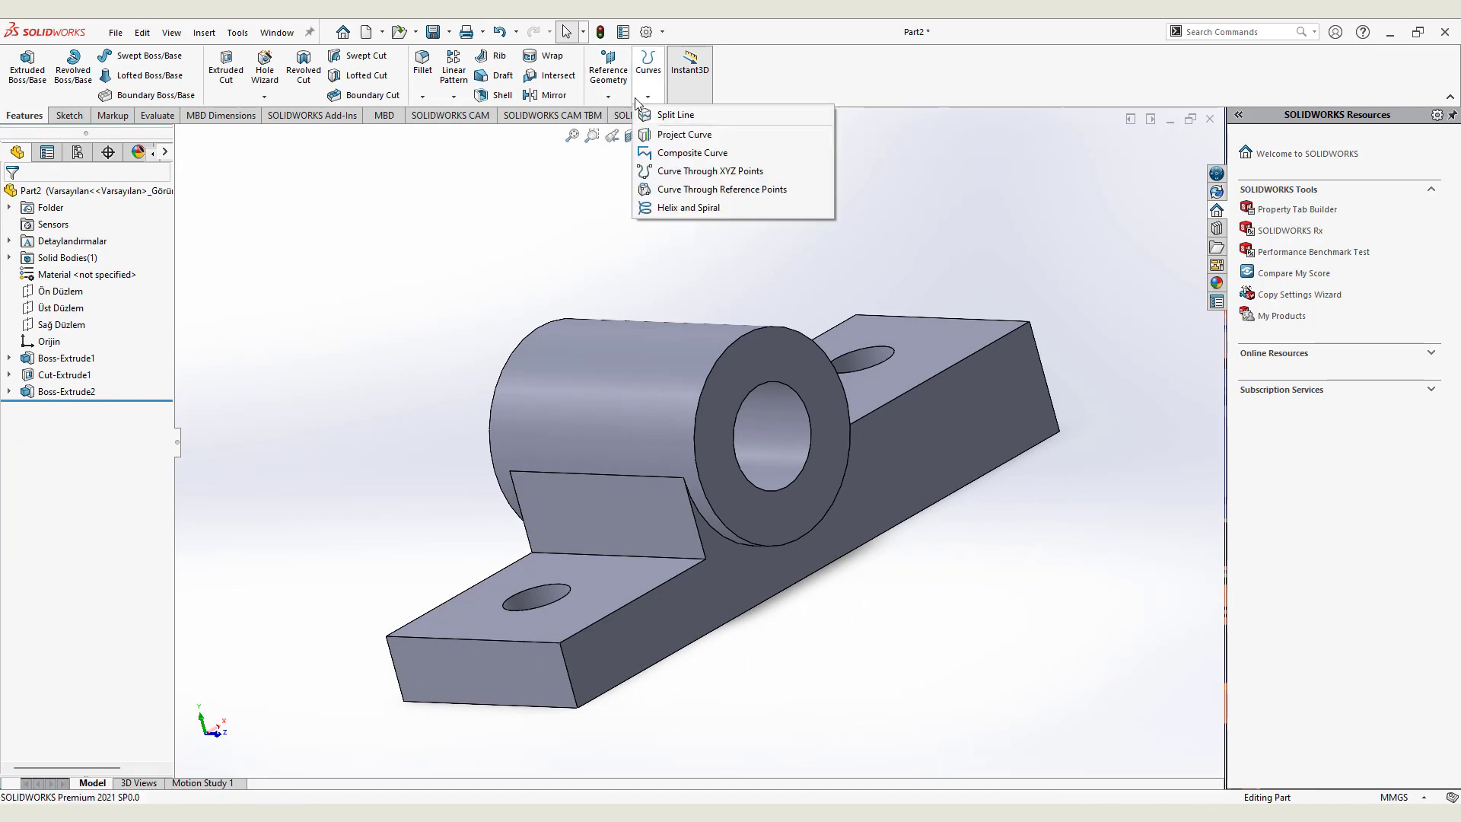
click(761, 359)
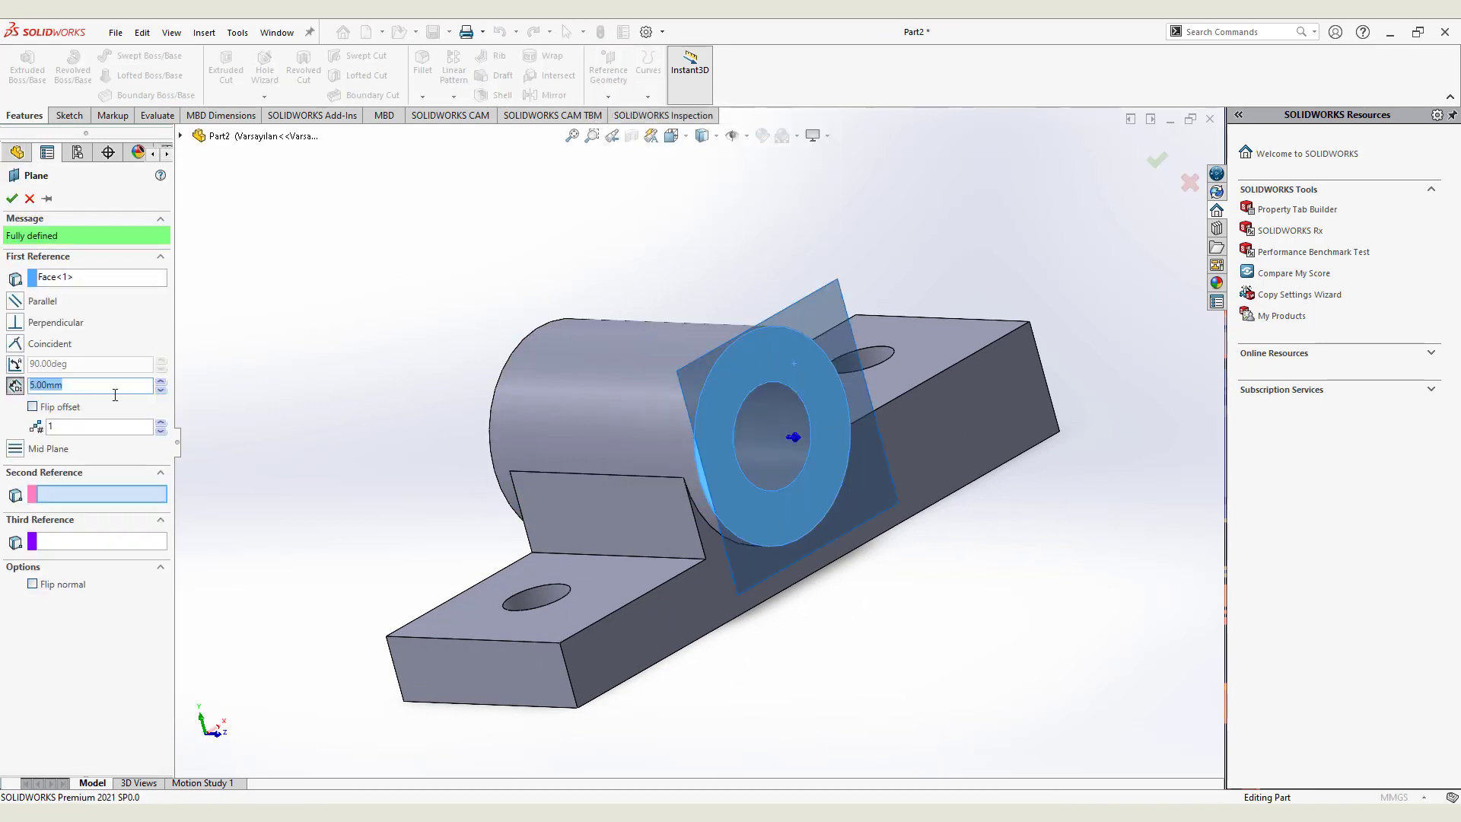
click(31, 408)
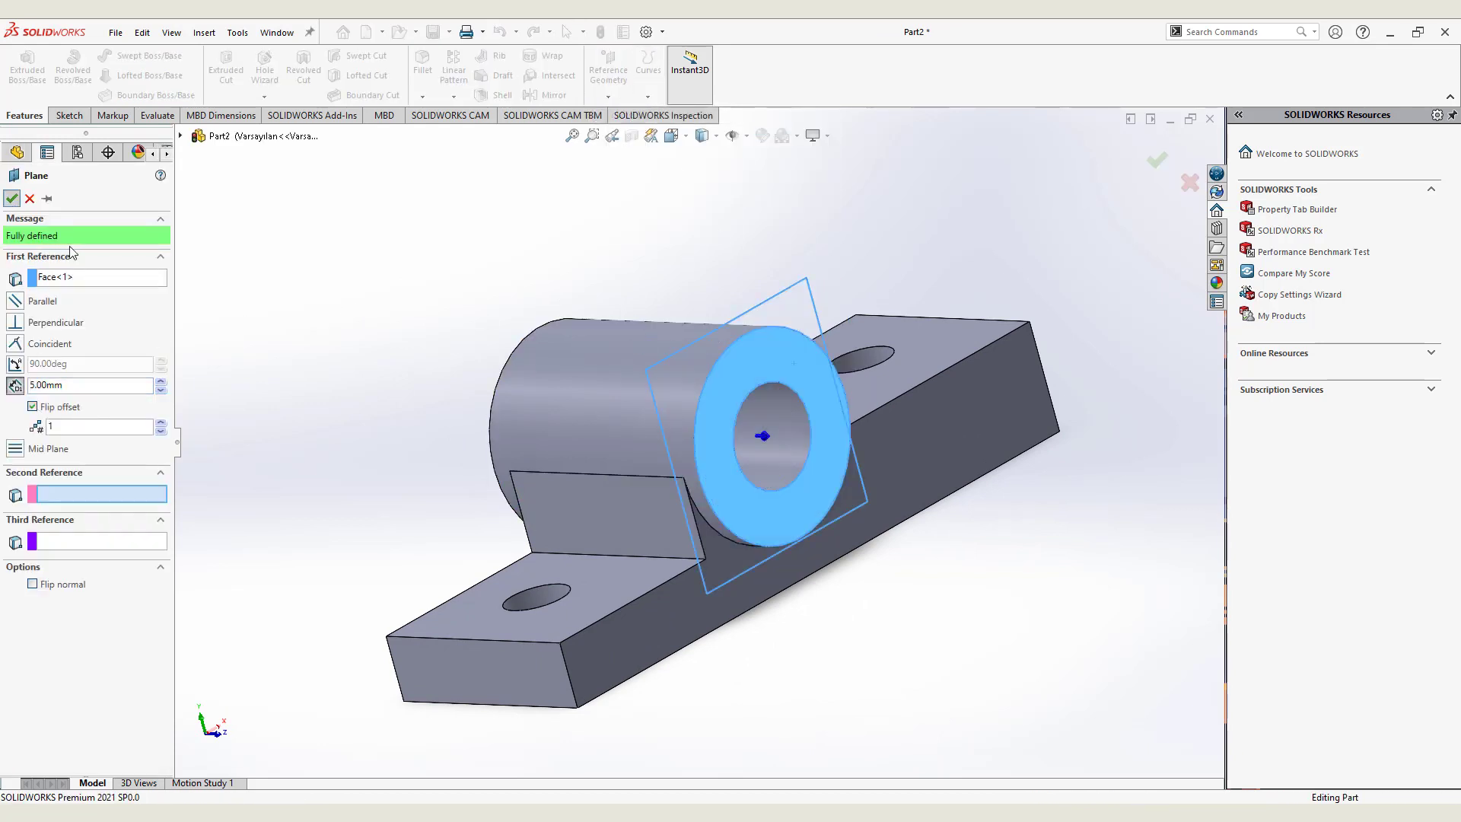
click(11, 199)
click(43, 404)
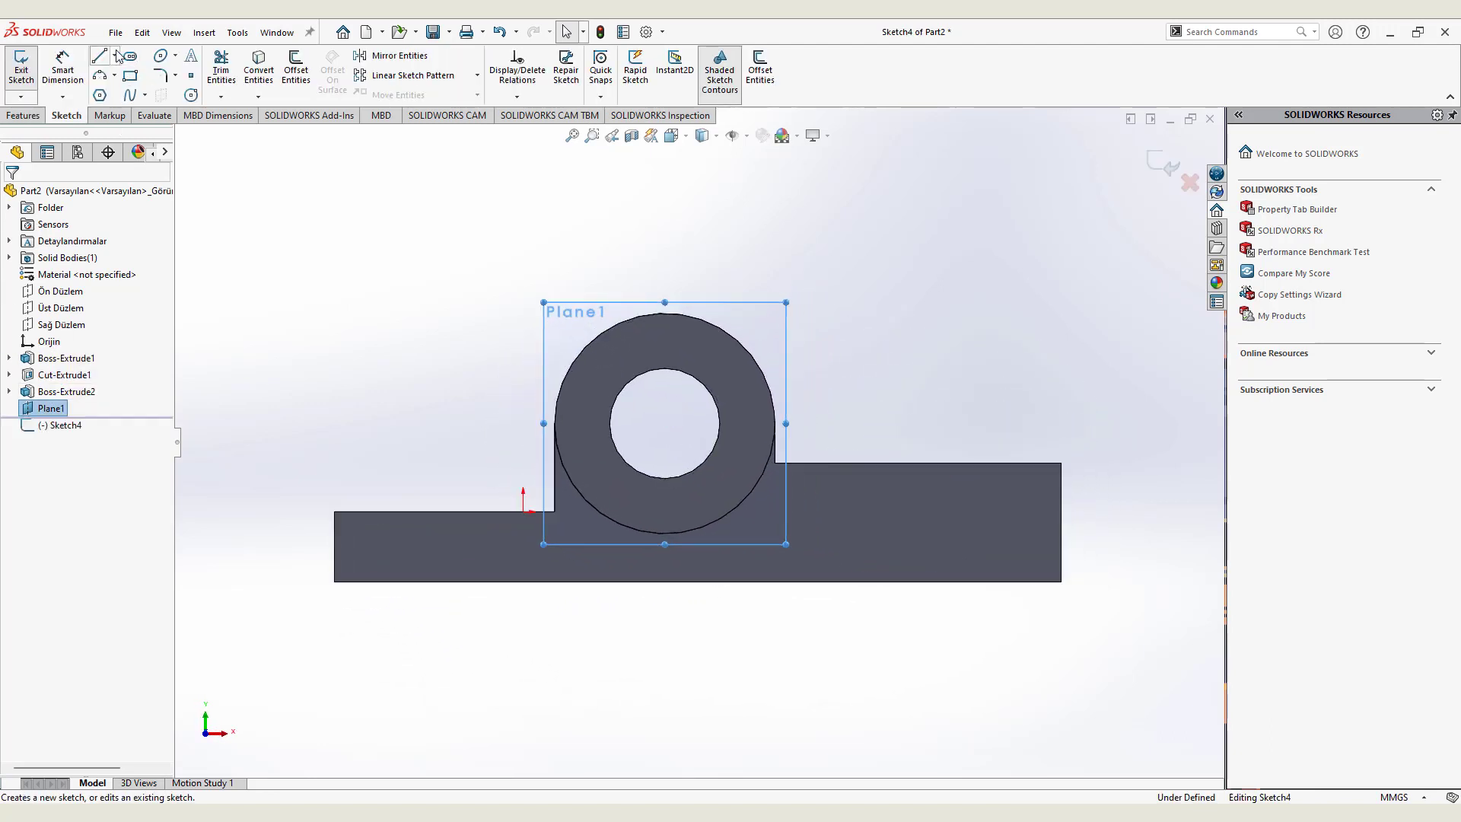
Draw a vertical construction centerline upward from the bore centre
click(114, 55)
click(124, 93)
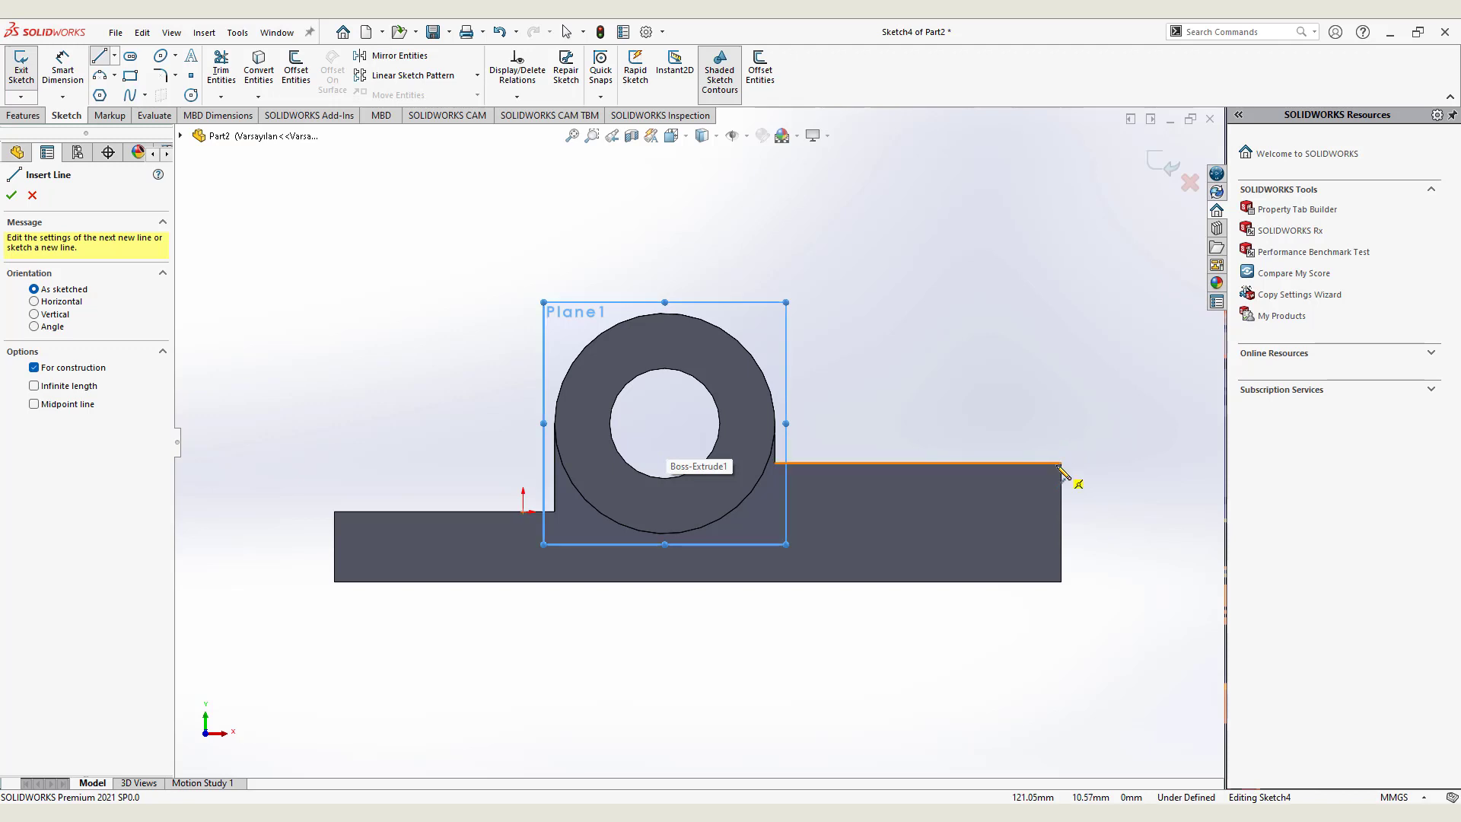
click(665, 423)
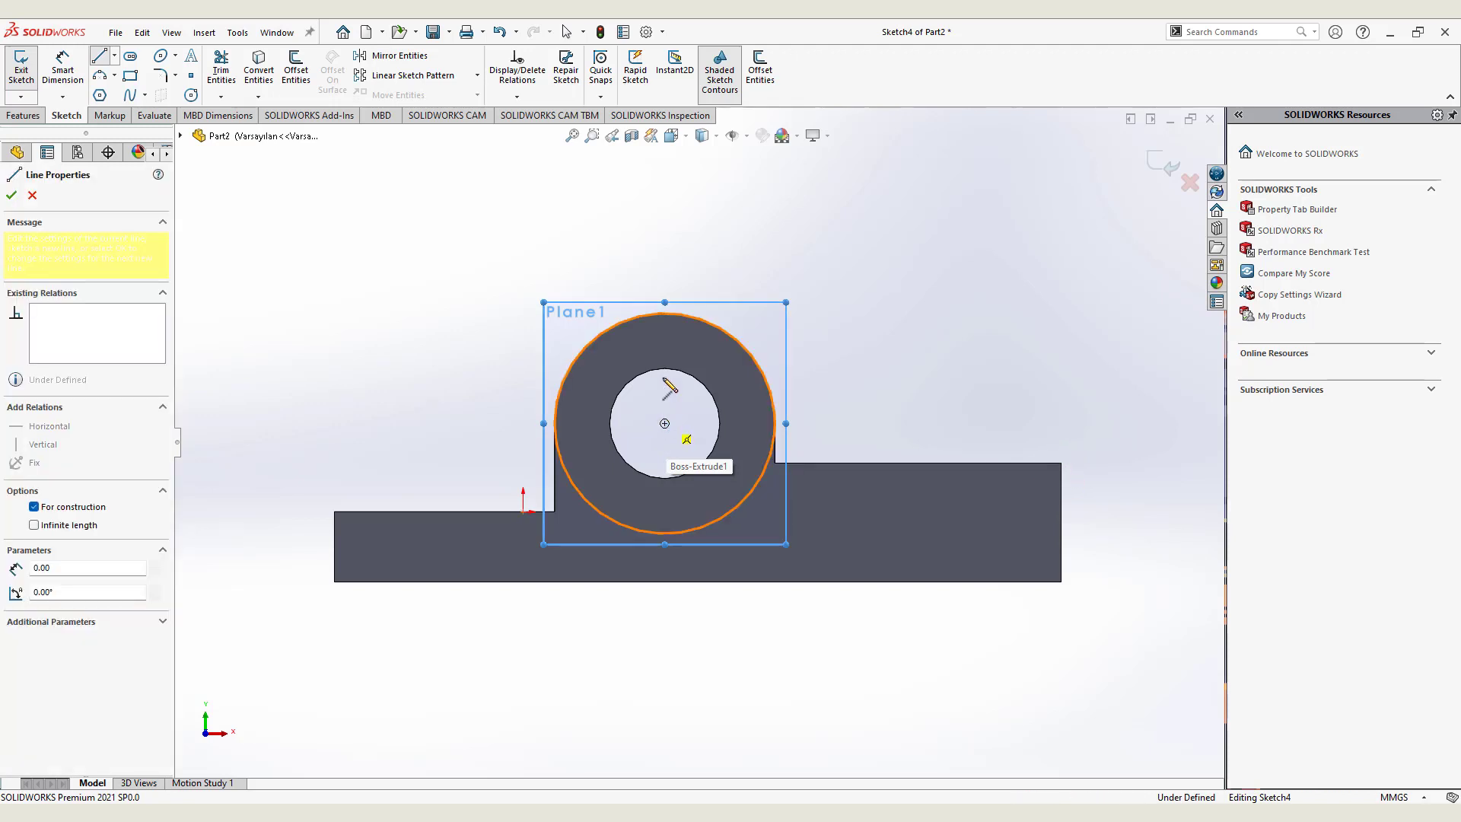
click(664, 184)
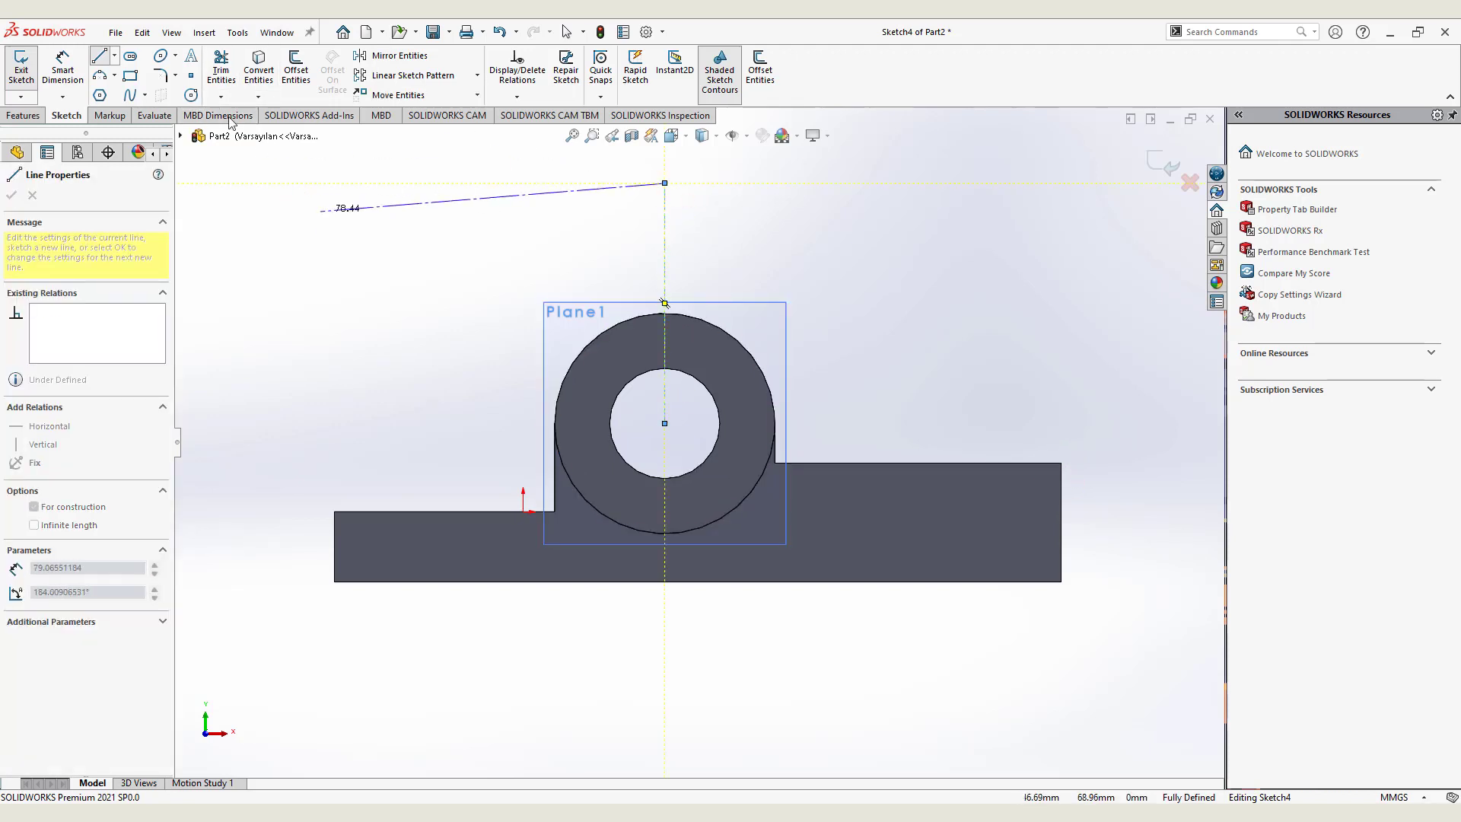
right_click(341, 237)
click(357, 255)
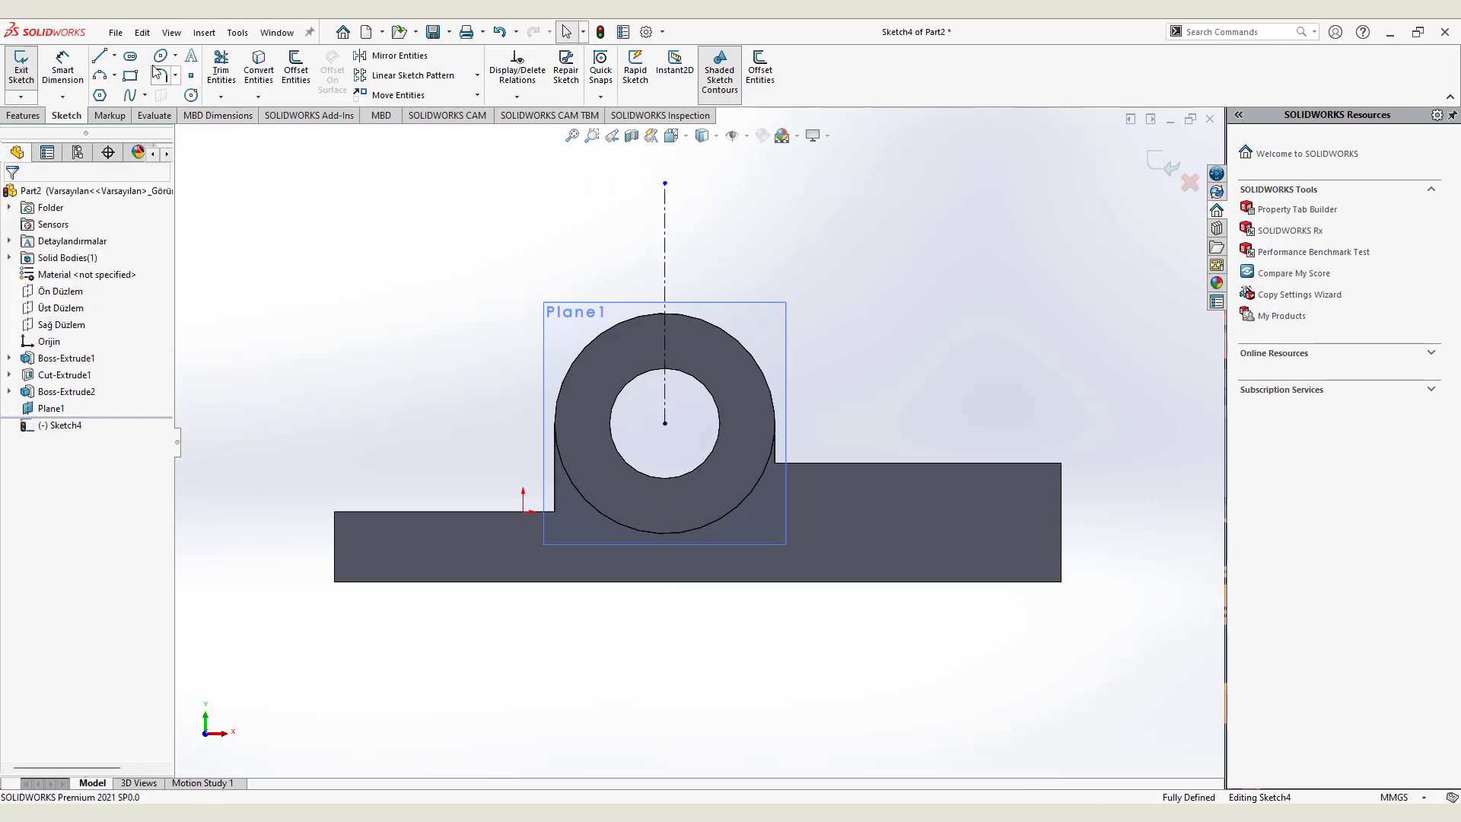
Draw a horizontal centerline from the hole centre past the base and dimension the vertical centerline
click(114, 55)
click(156, 95)
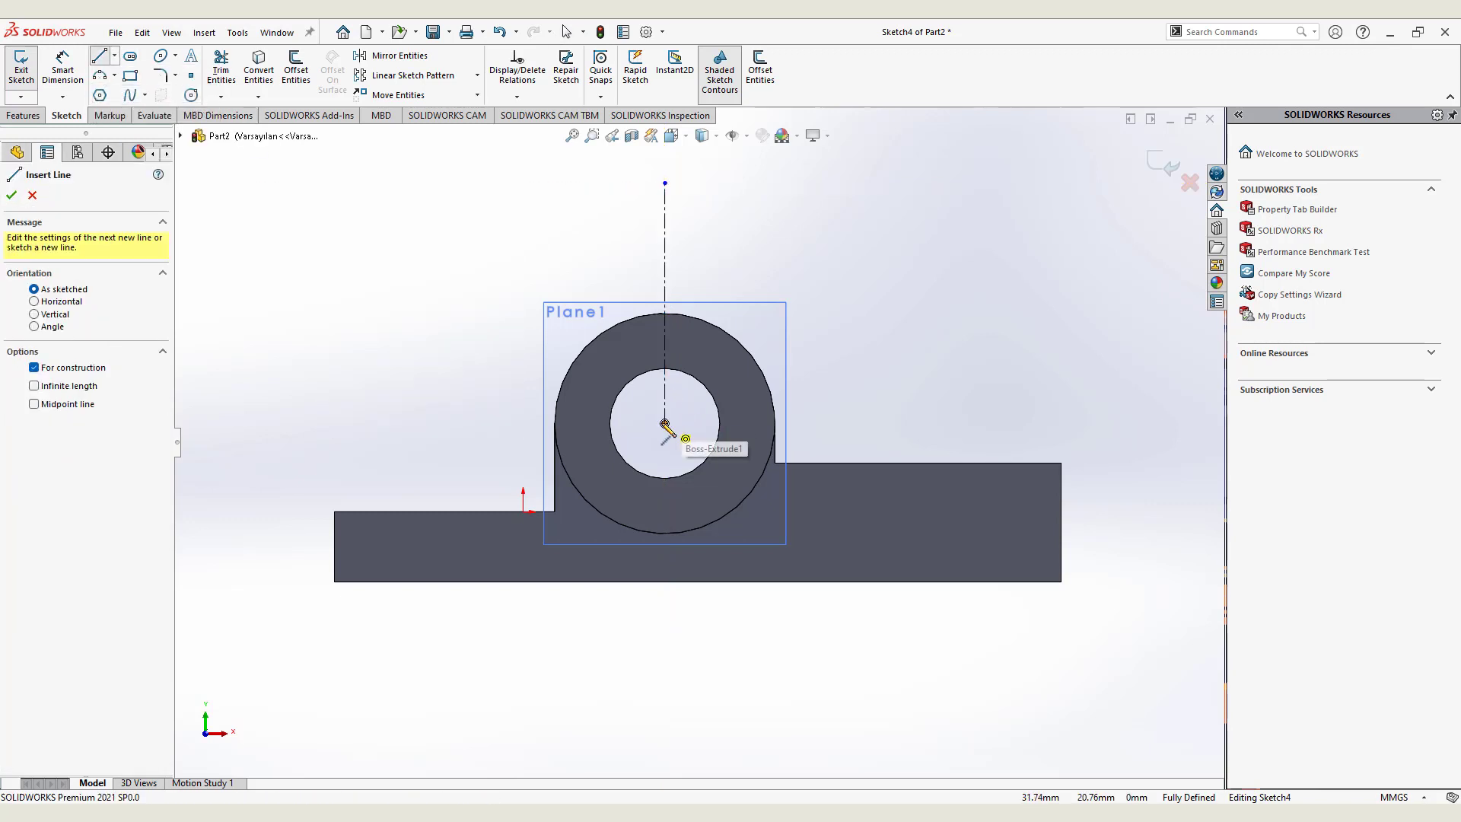
click(665, 424)
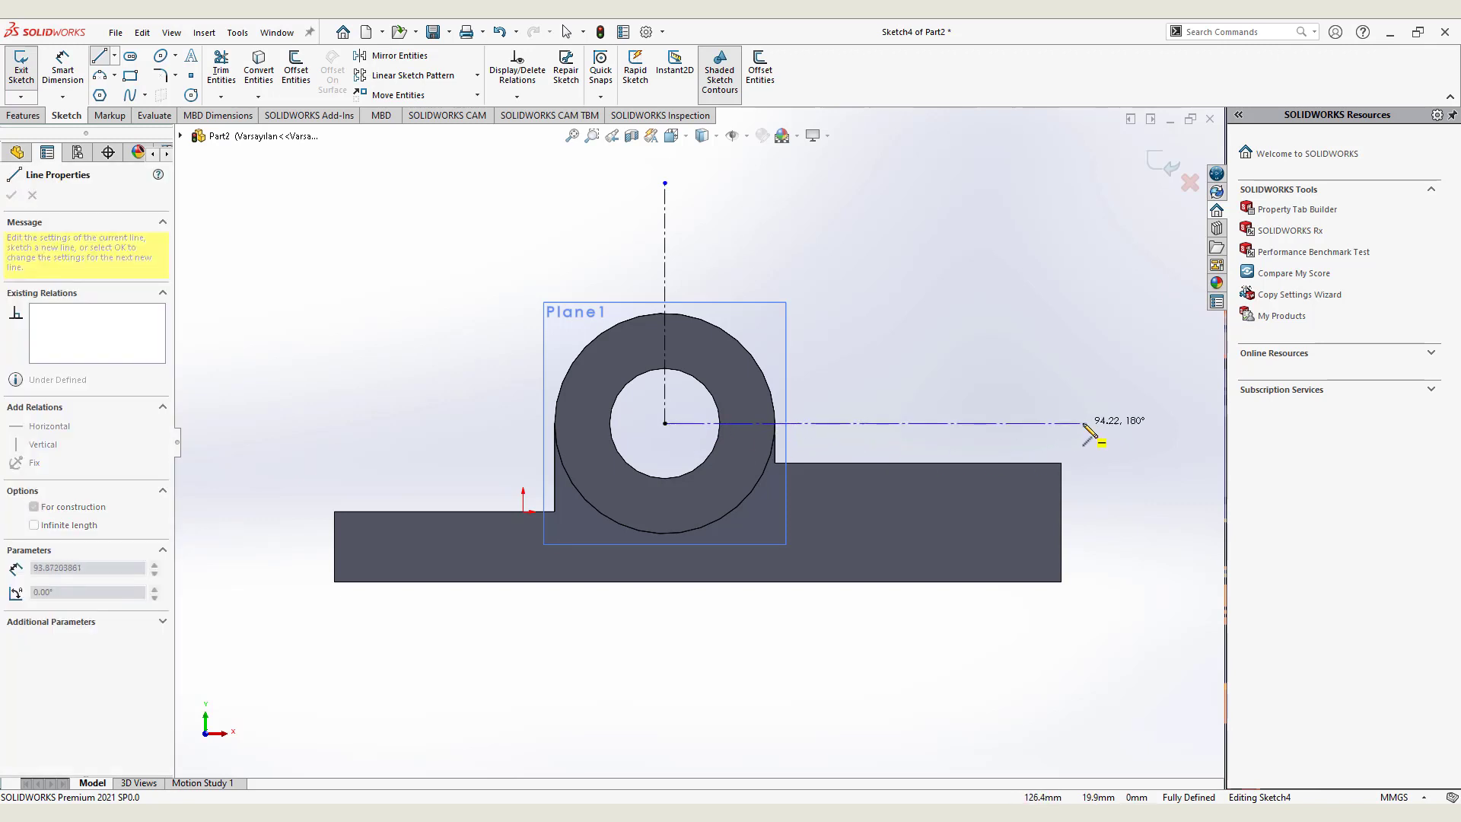
click(1084, 423)
click(63, 69)
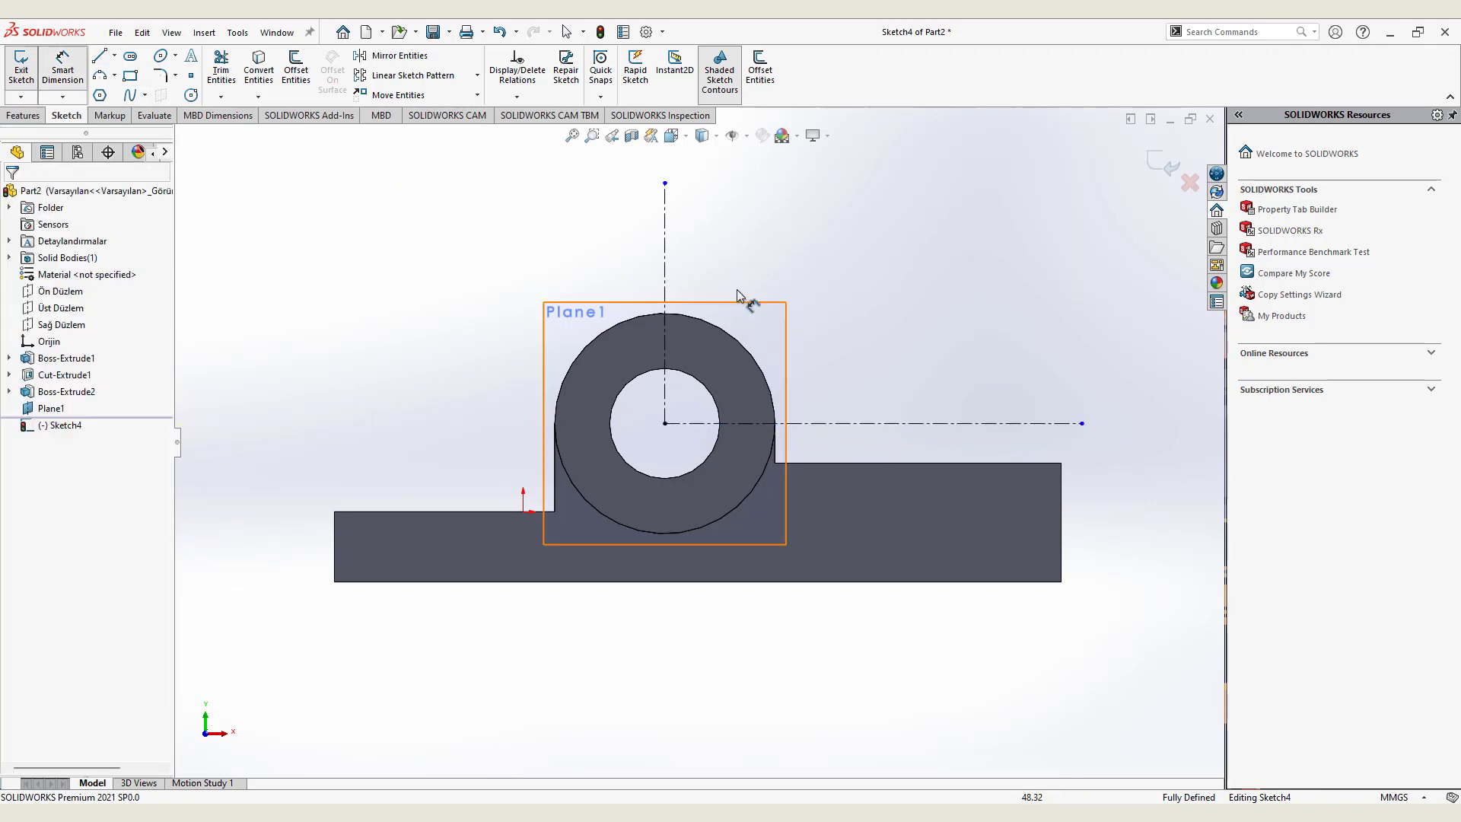
click(665, 250)
click(351, 251)
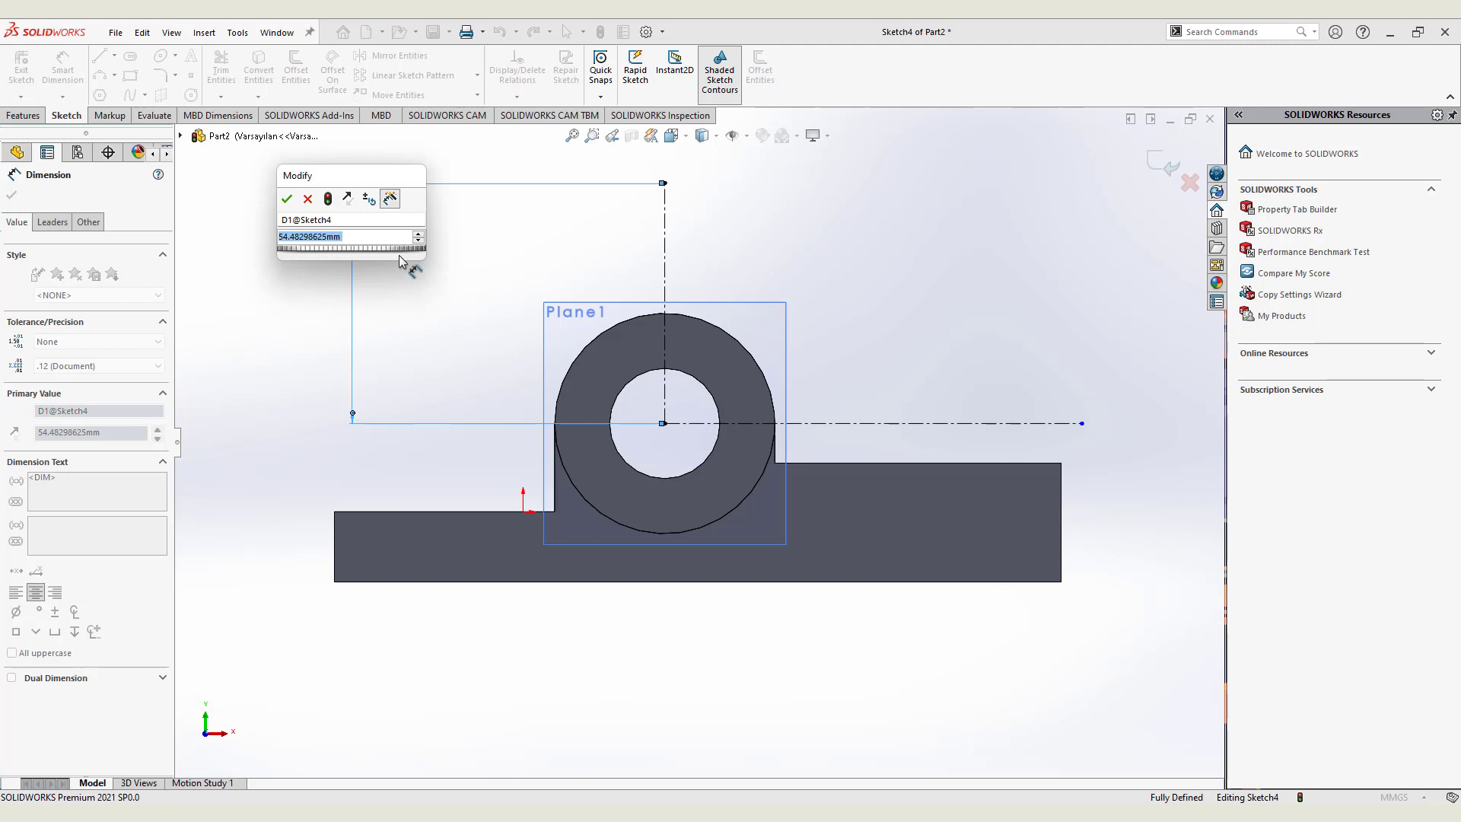
Set the vertical centerline length to 75 mm
text(7)
key(Return)
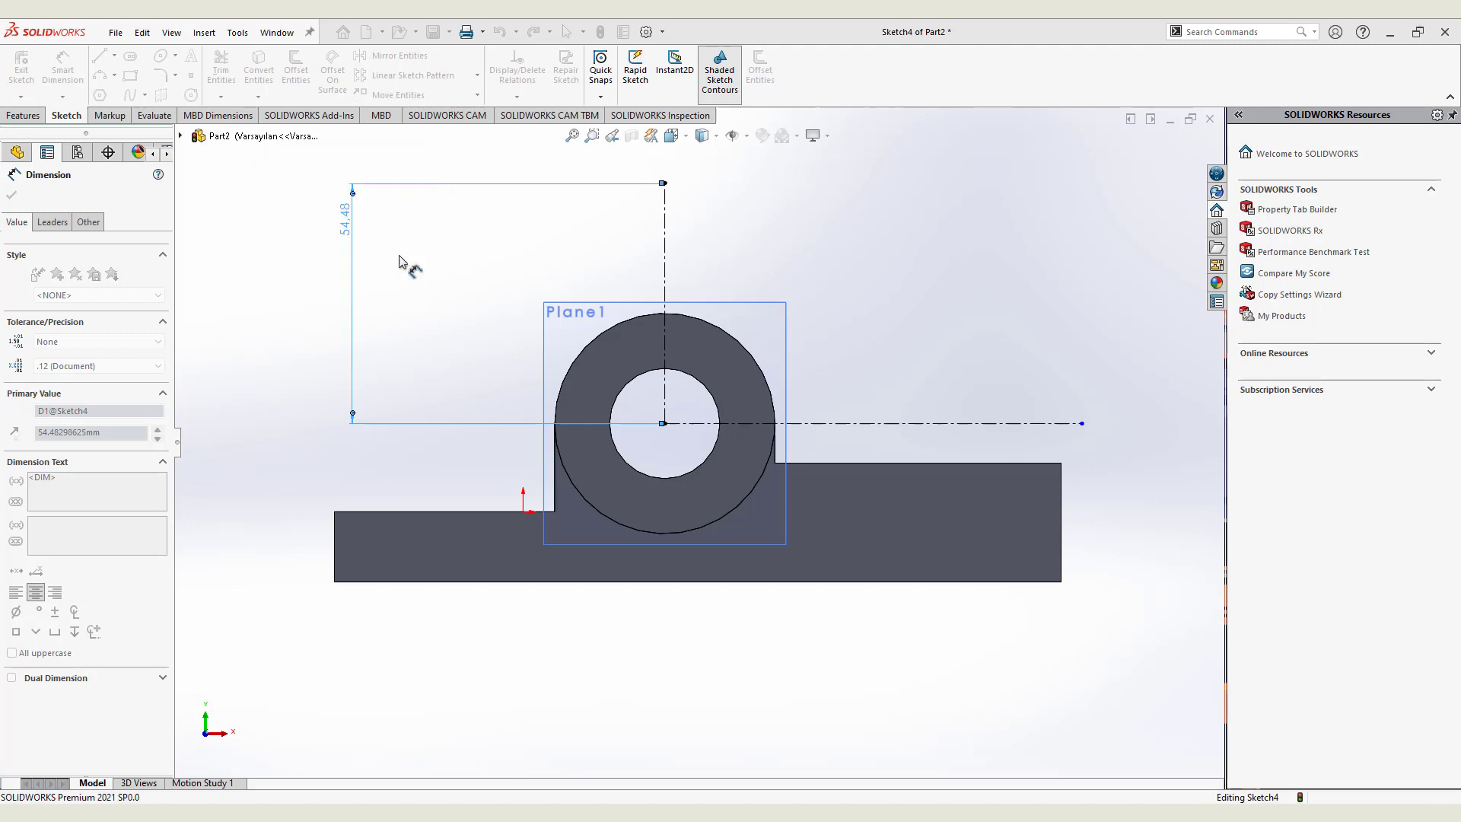
double_click(346, 397)
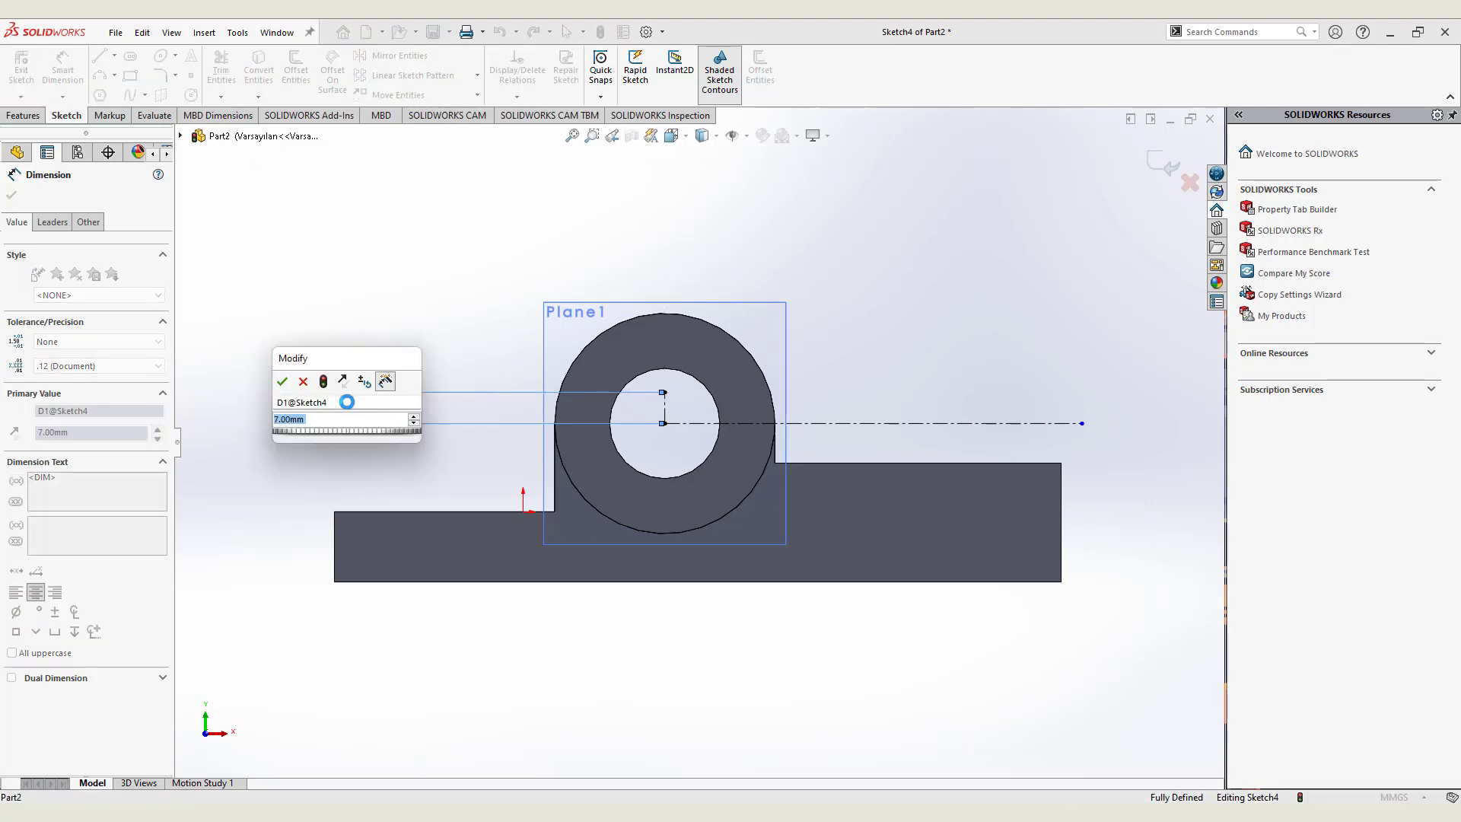
text(75)
key(Return)
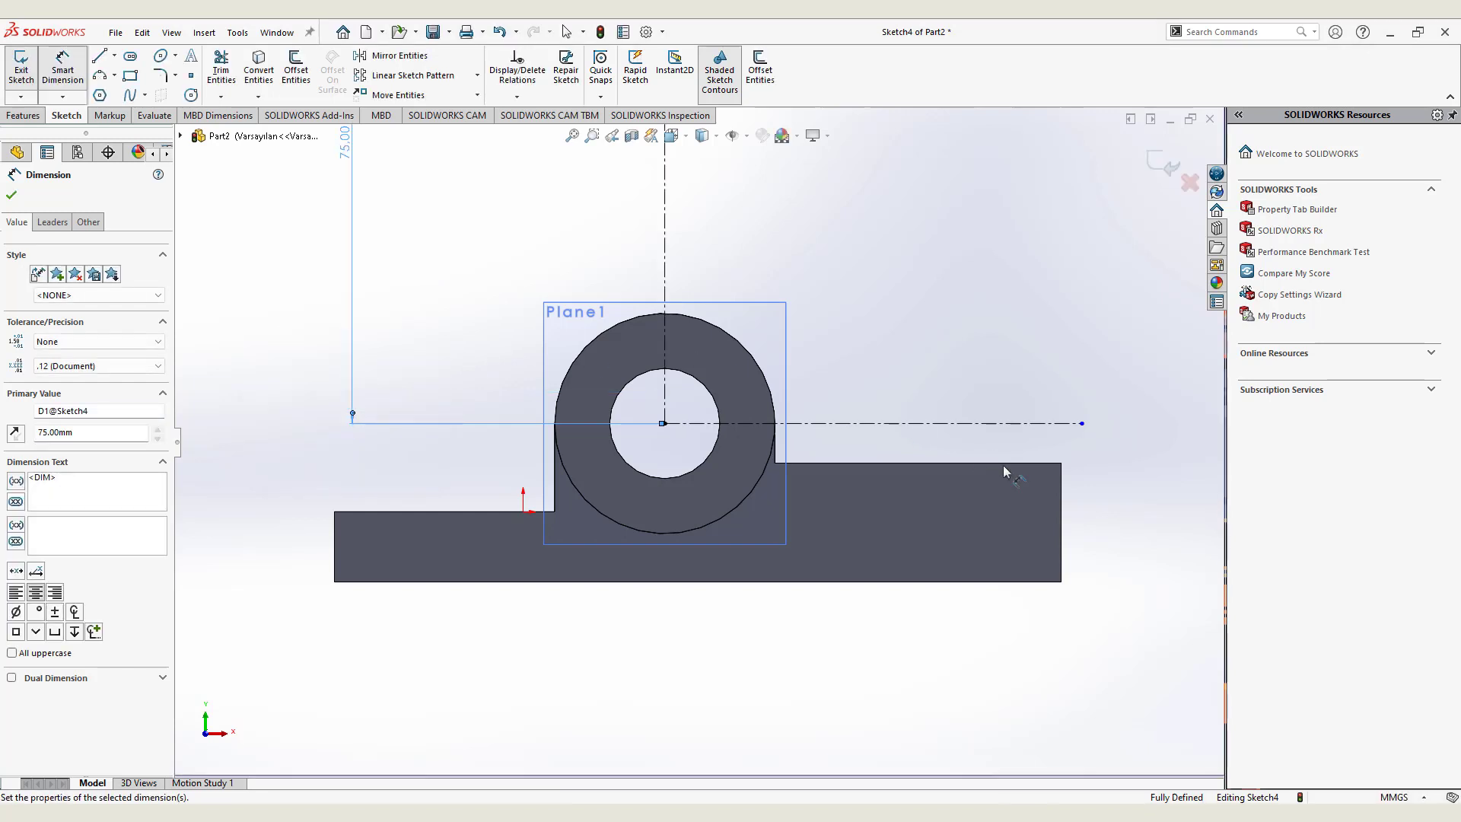
Dimension the horizontal centerline to 75 mm and zoom to fit the sketch
click(981, 423)
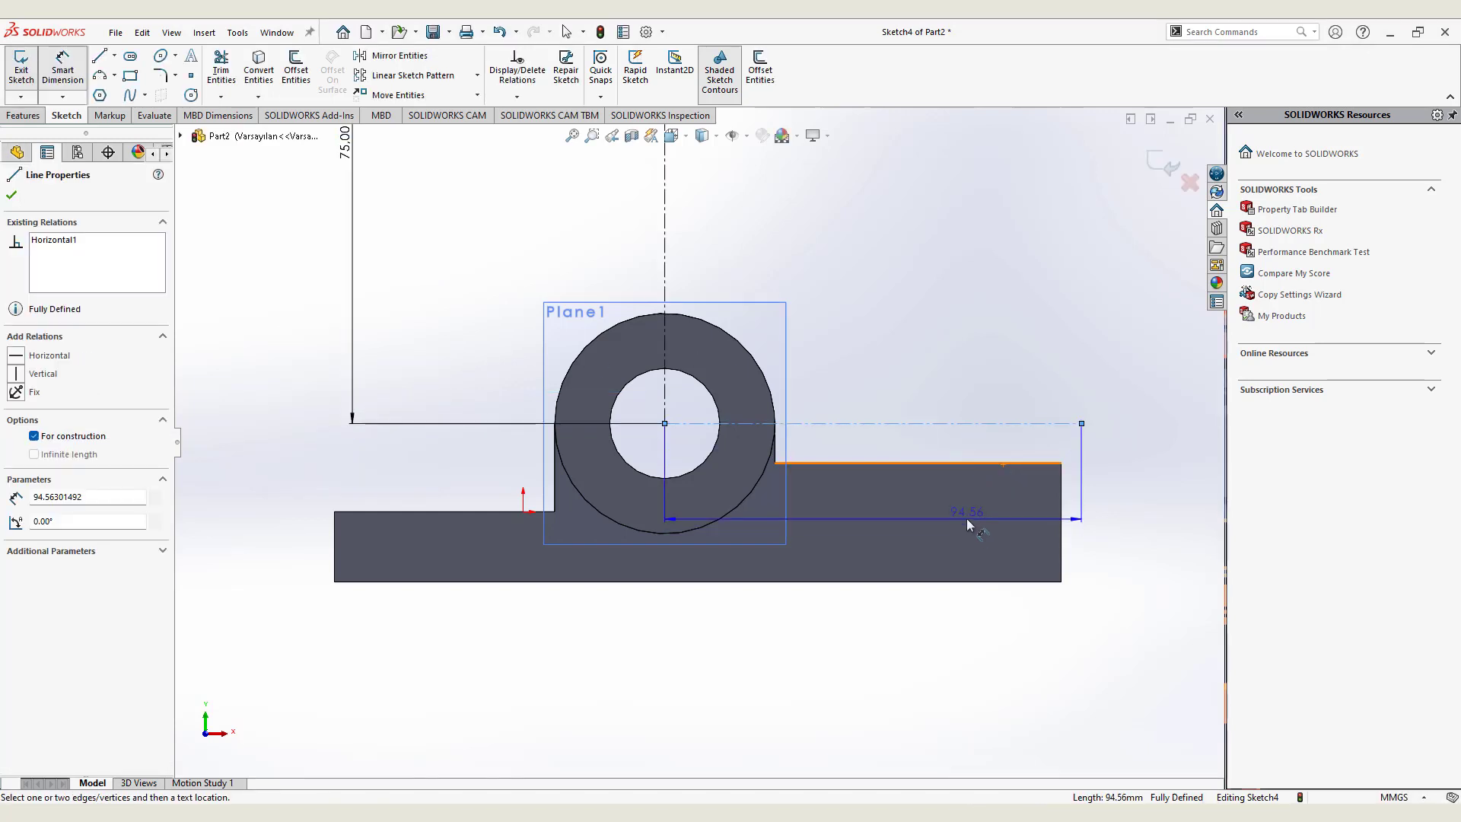
key(Escape)
click(952, 423)
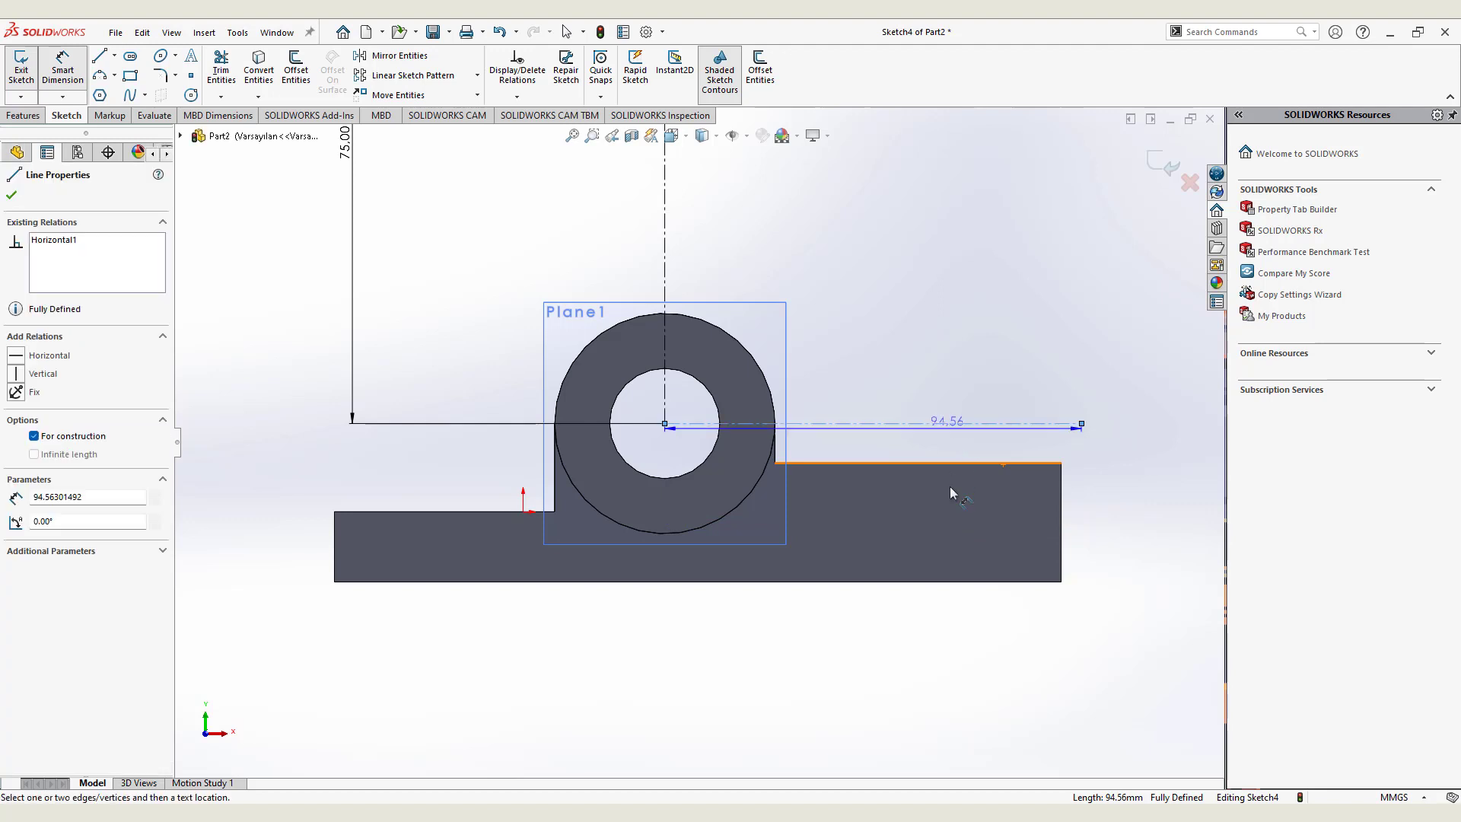
click(957, 527)
text(75)
key(Return)
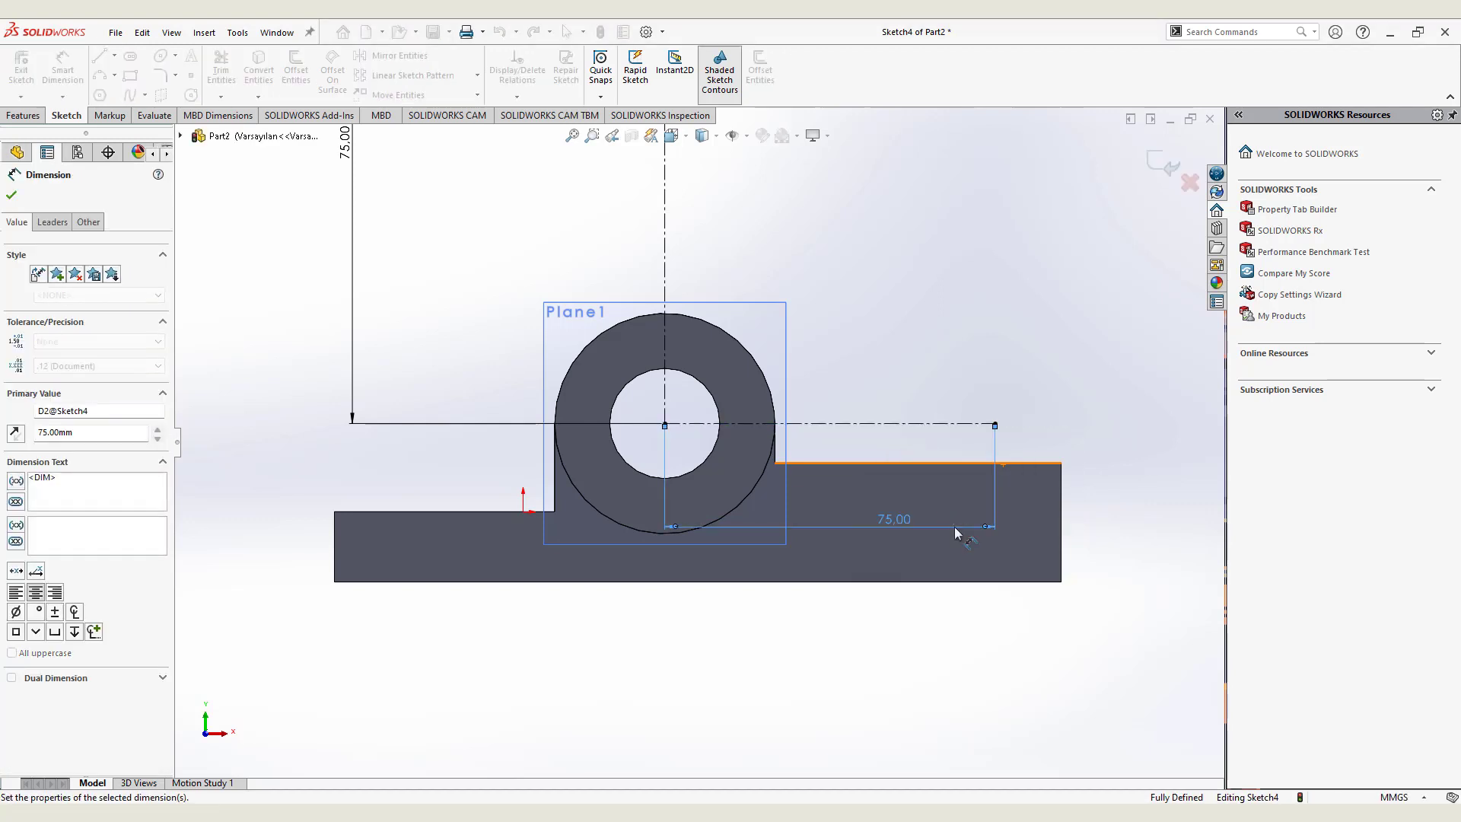
key(Escape)
key(f)
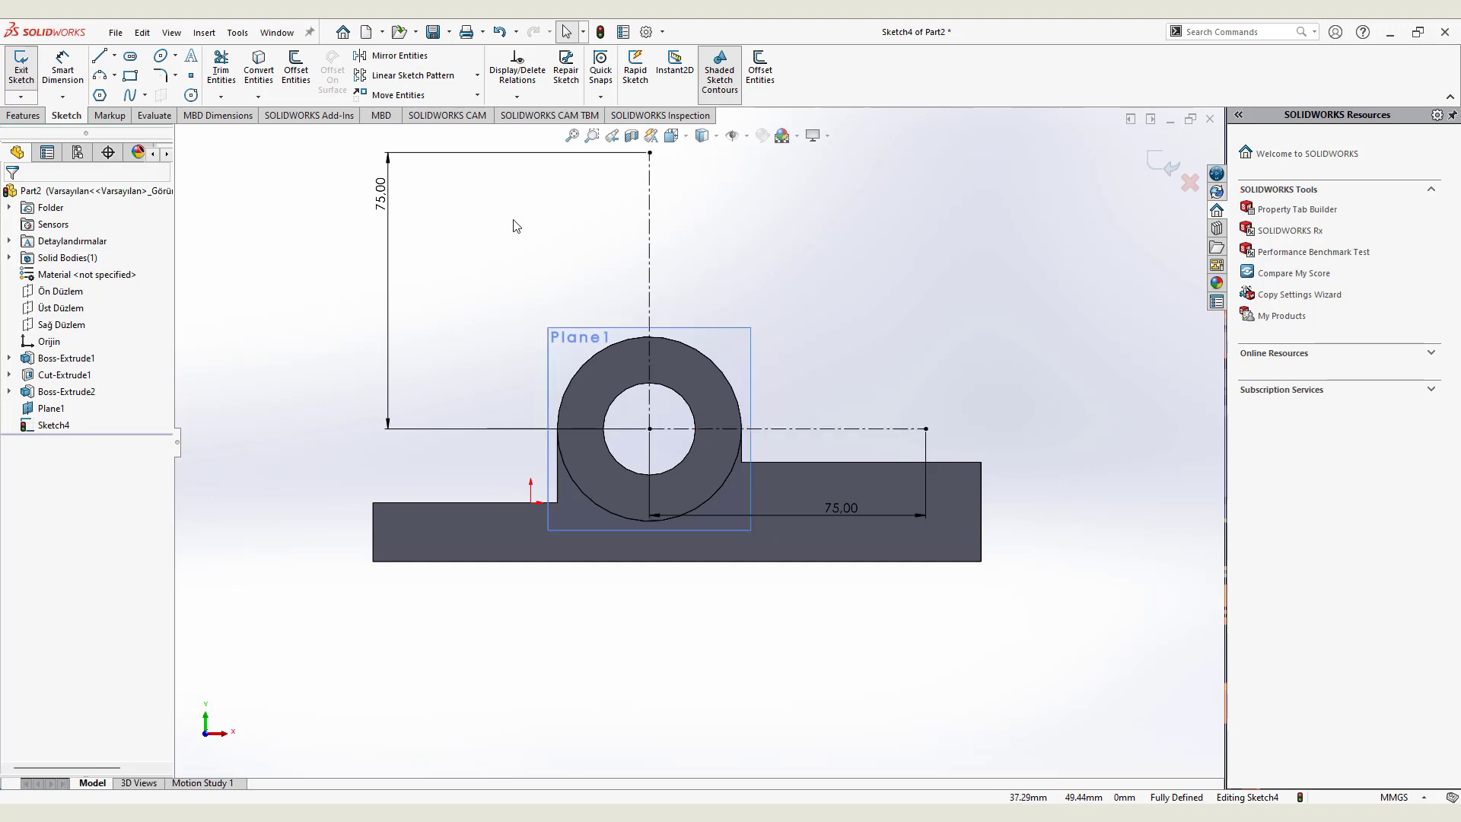
Draw a steep and a shallow angled centerline from the hole centre
click(191, 94)
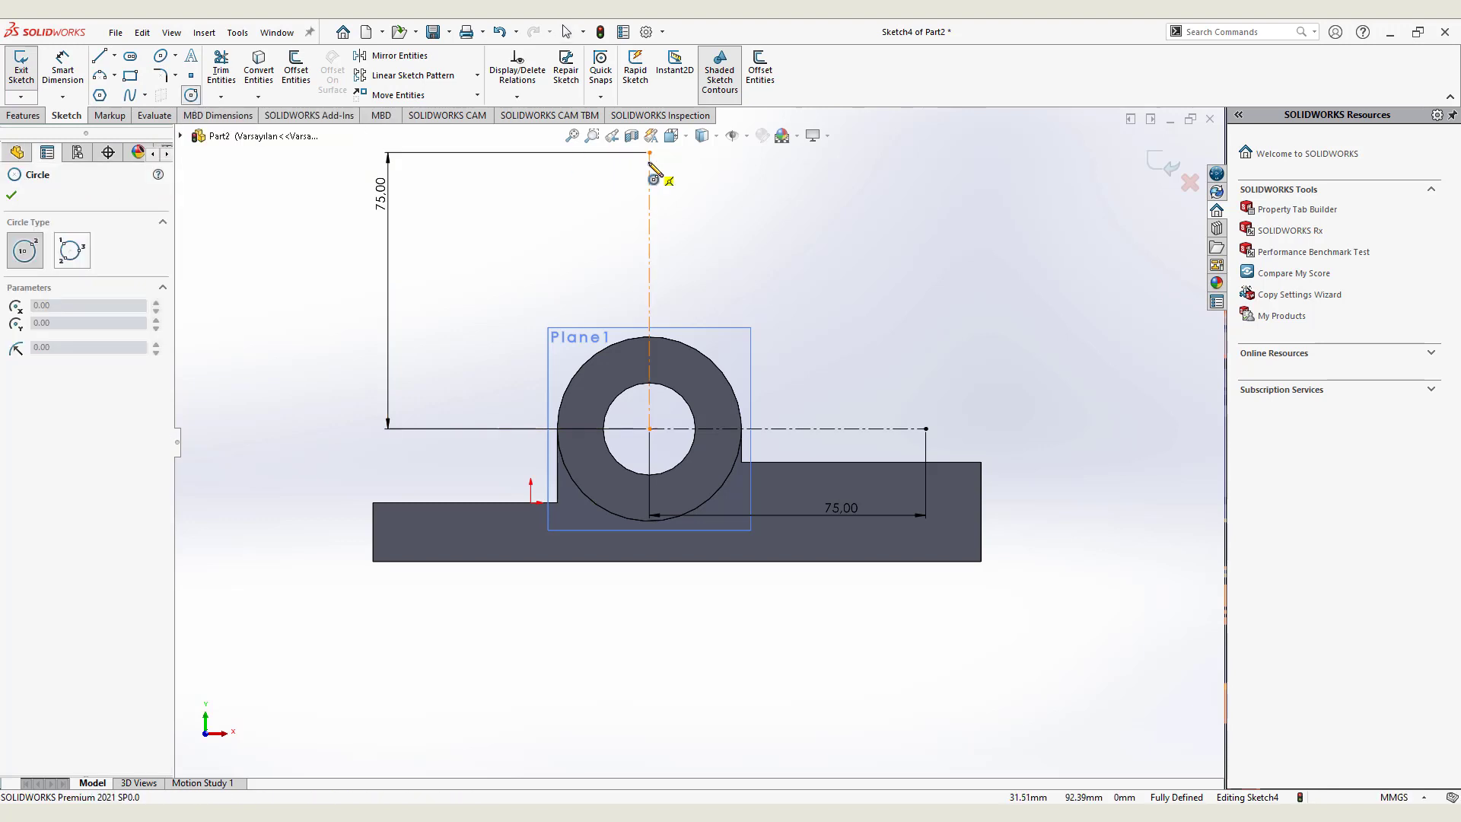
click(115, 57)
click(141, 88)
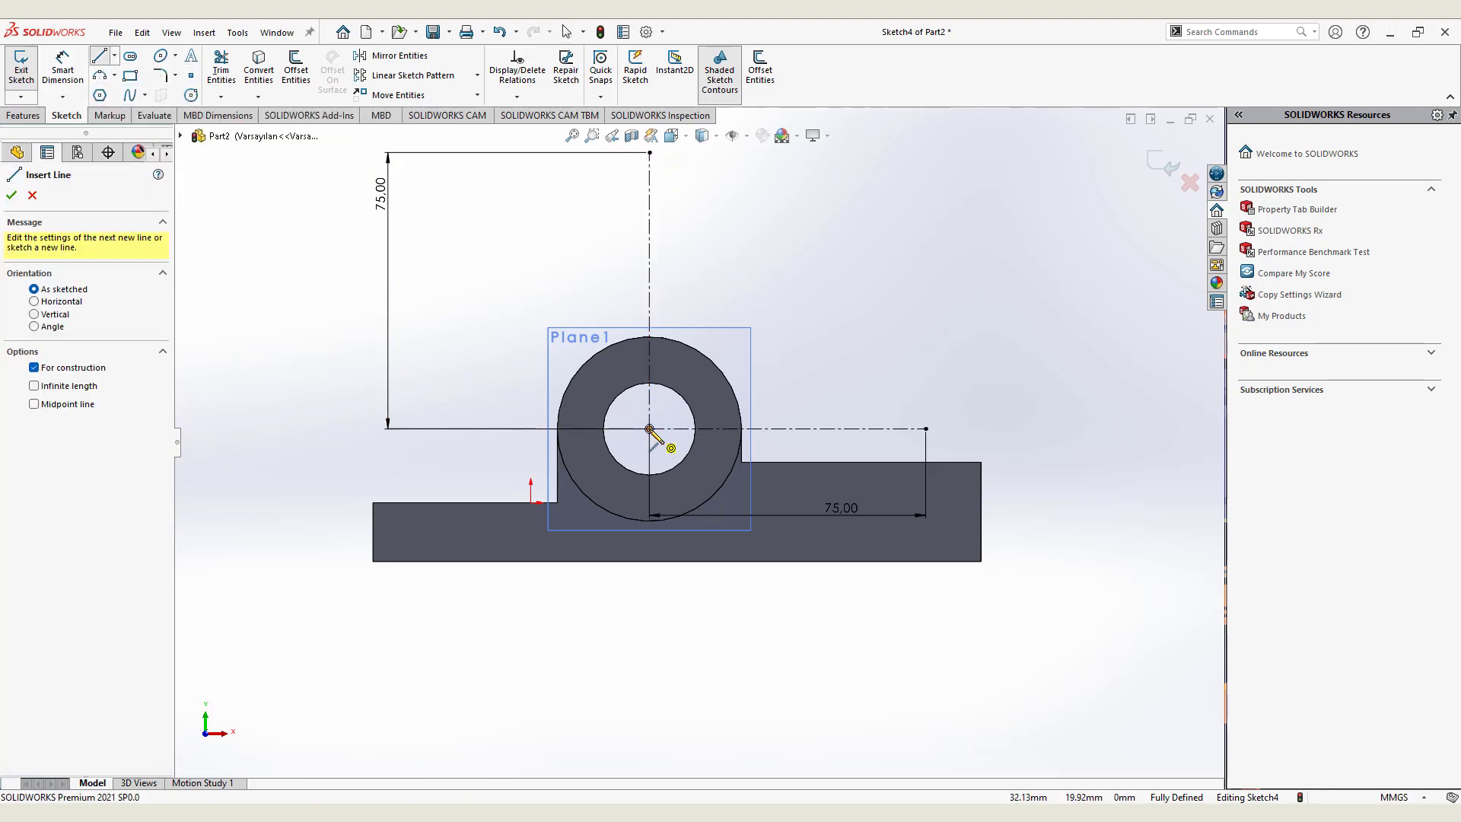
click(649, 429)
click(779, 231)
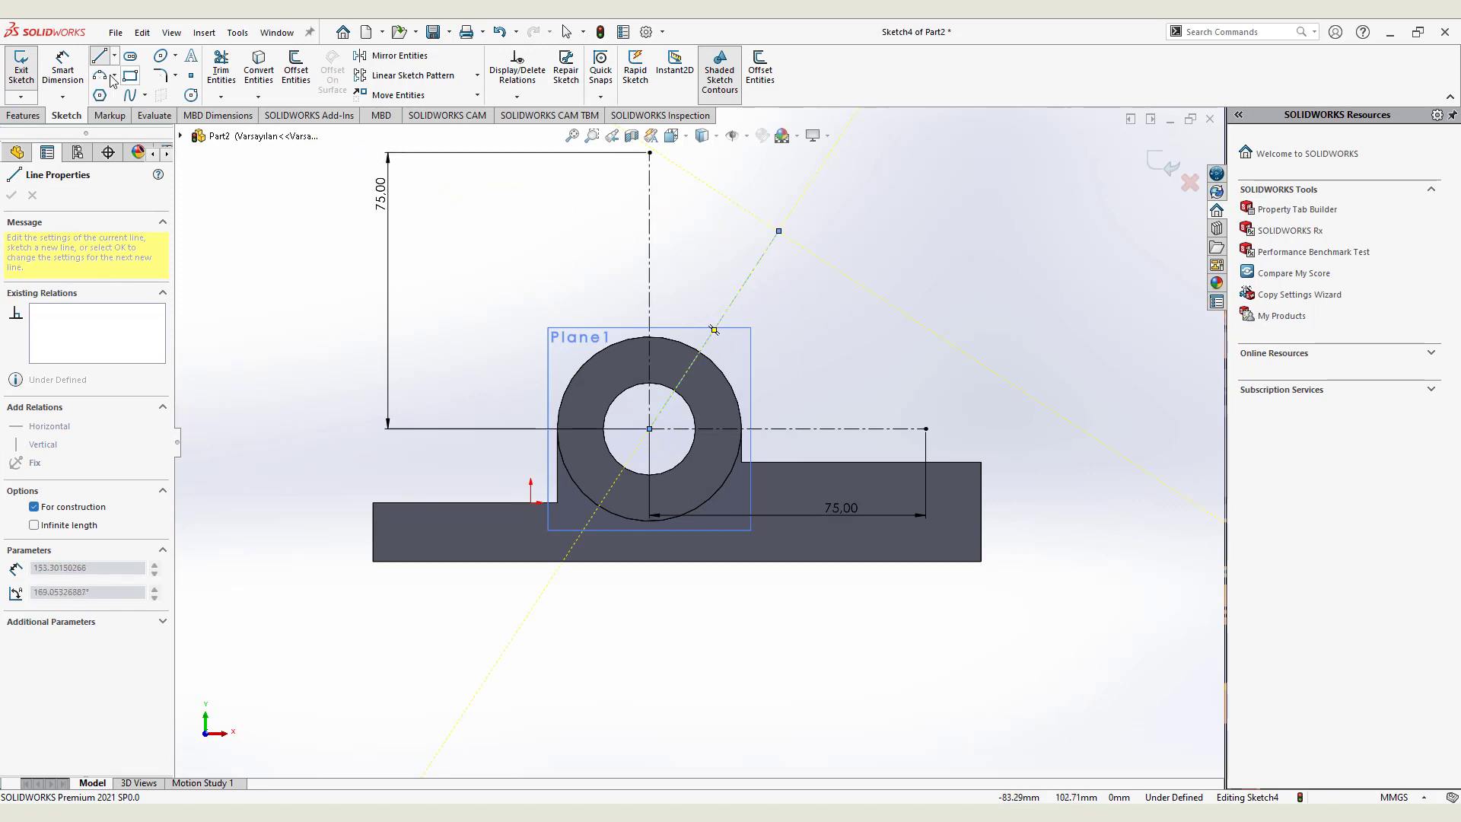
right_click(238, 134)
click(300, 199)
click(114, 57)
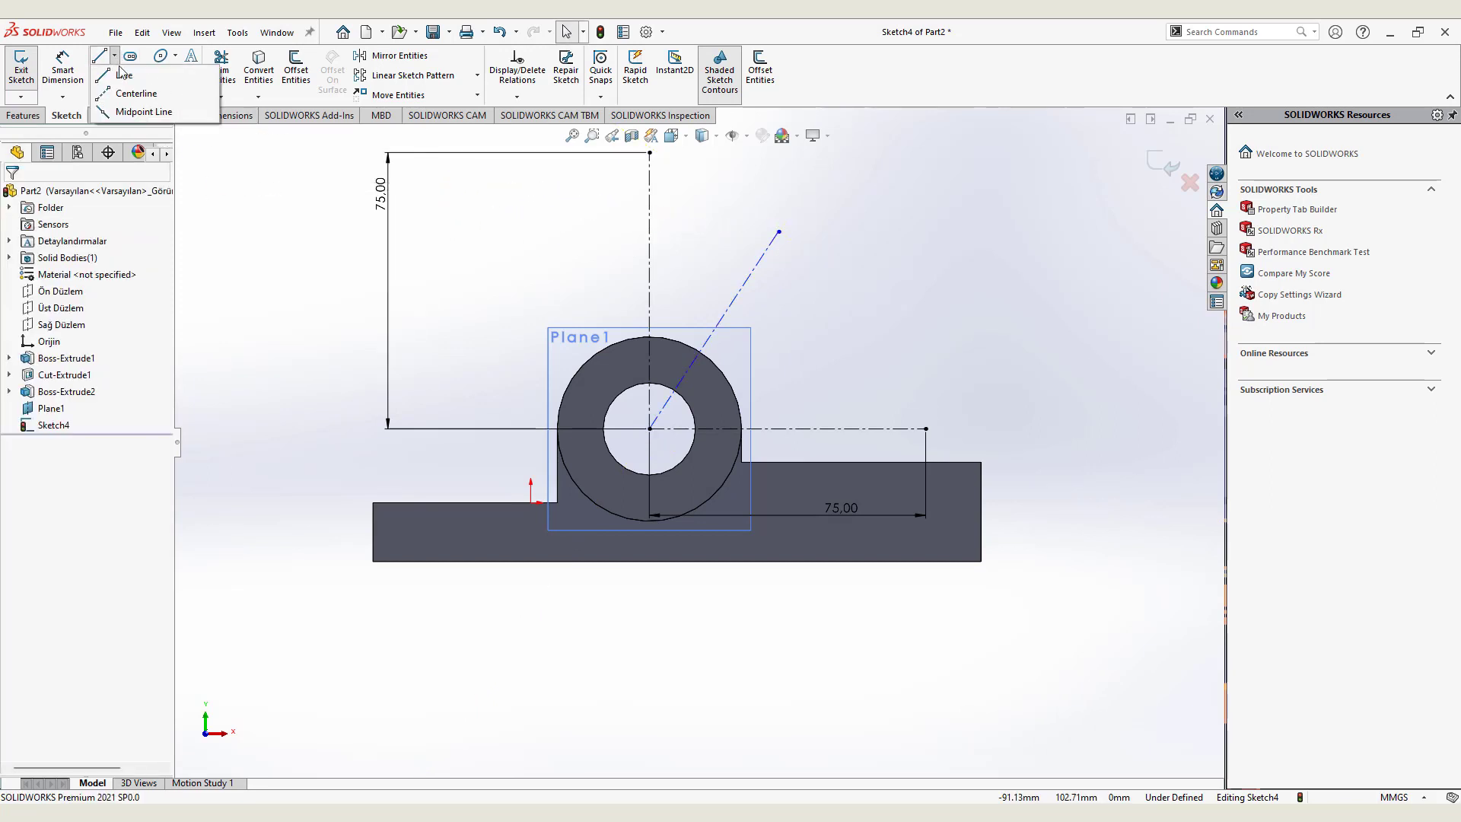
click(141, 90)
click(649, 429)
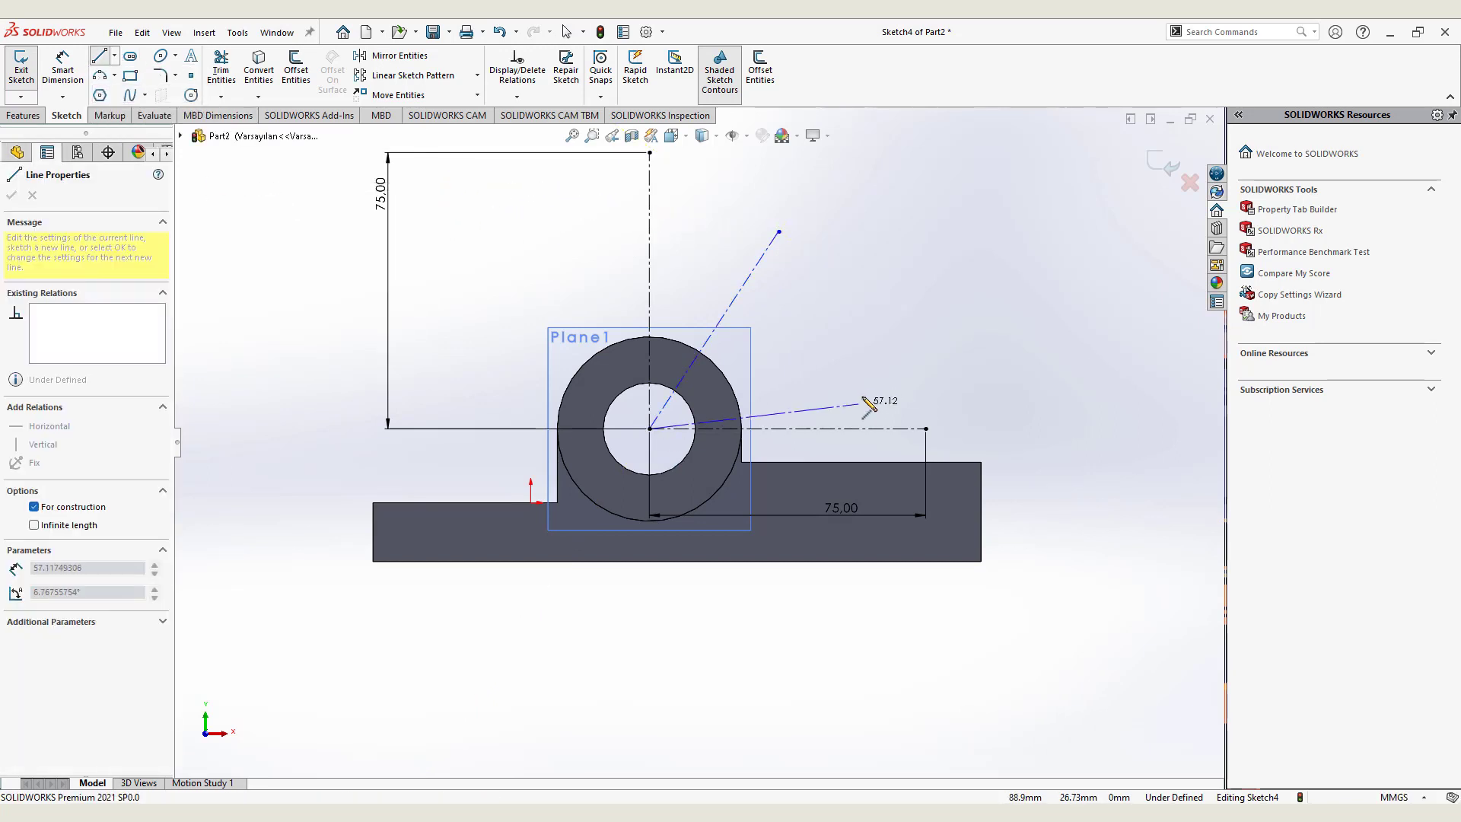
click(873, 373)
key(Escape)
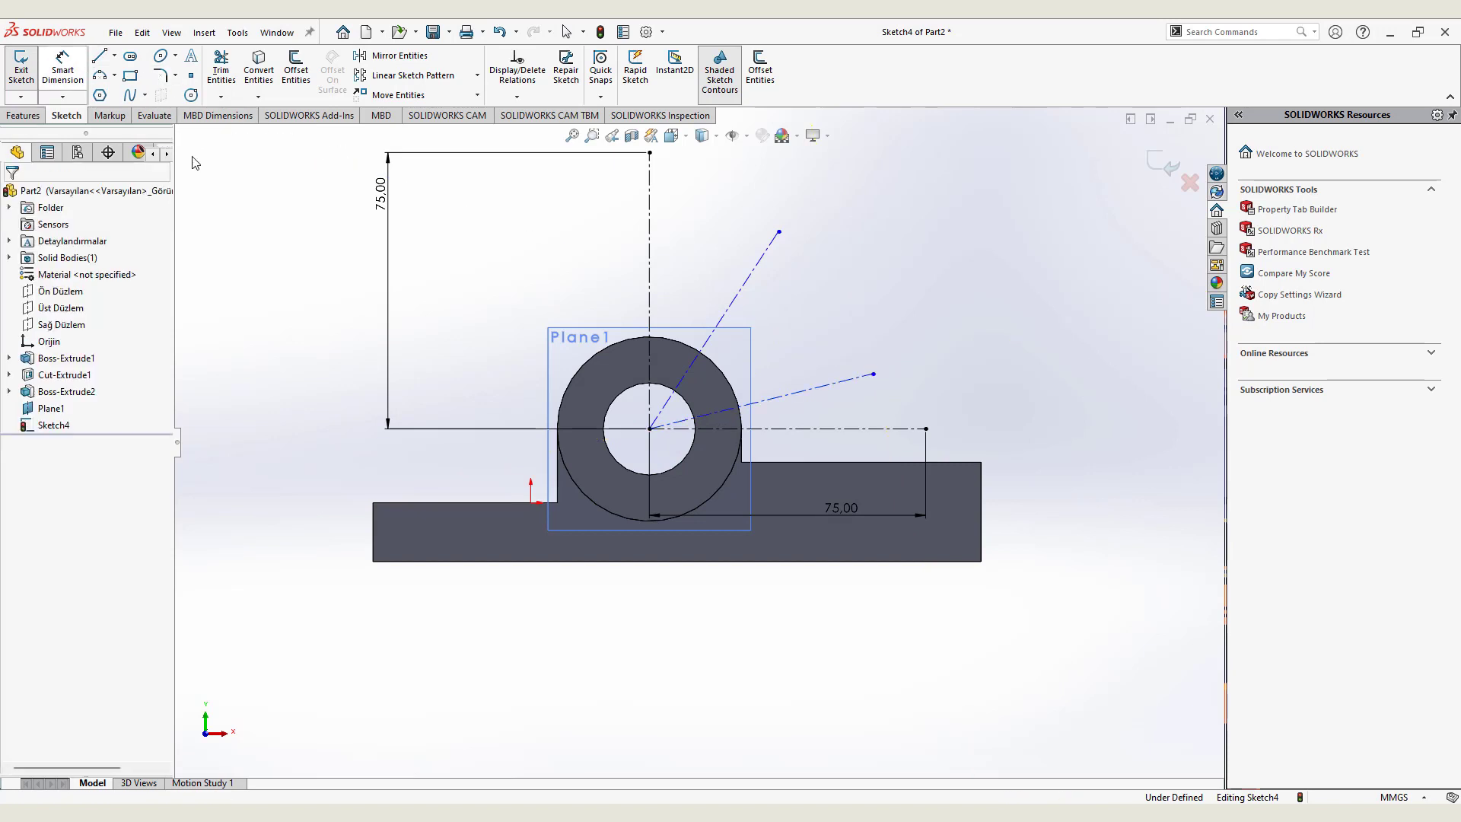
Dimension both angled centerlines at 30°, to the horizontal and vertical centerlines
click(63, 68)
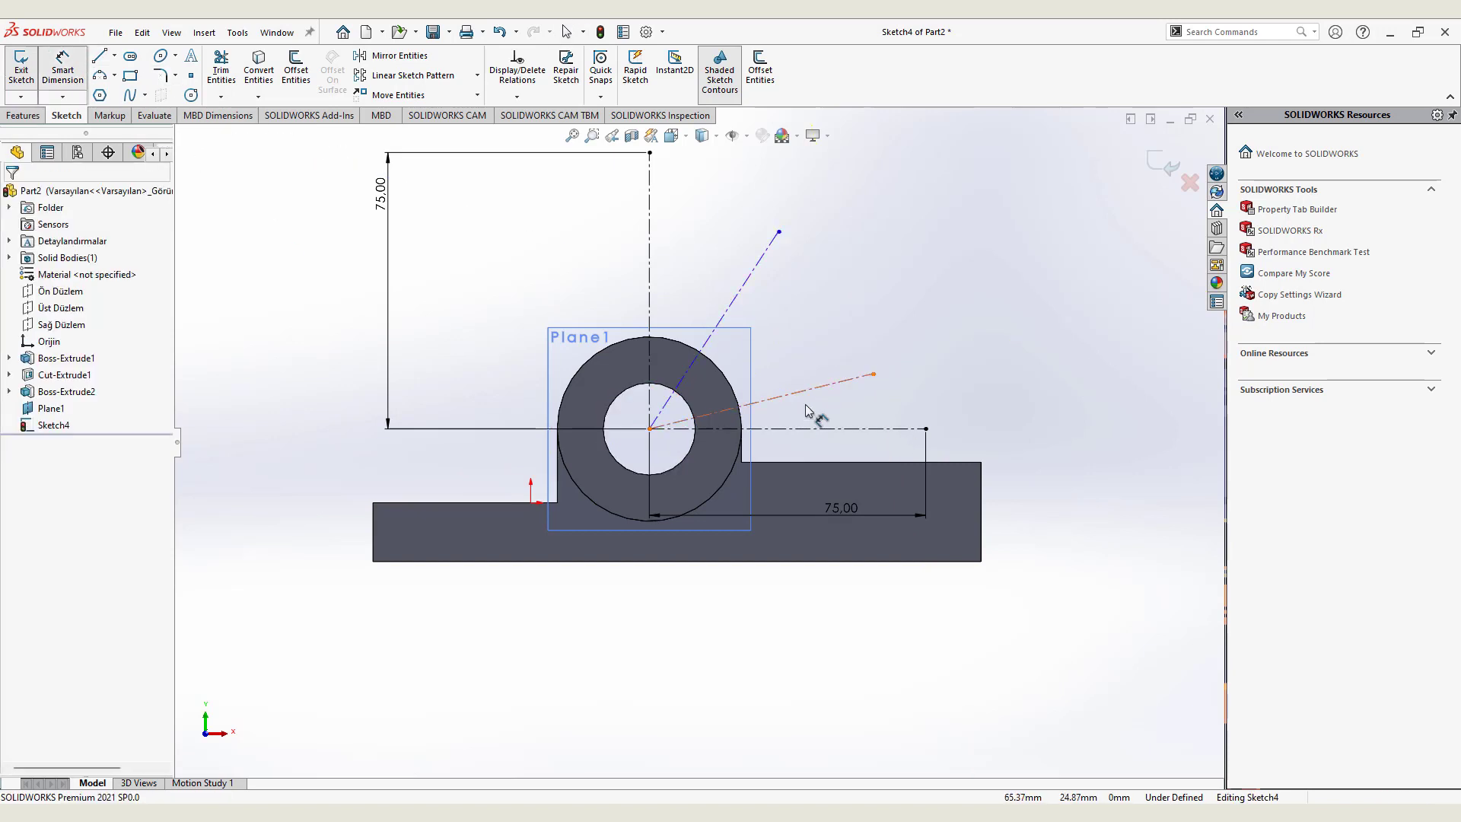
click(818, 428)
click(837, 382)
click(1043, 381)
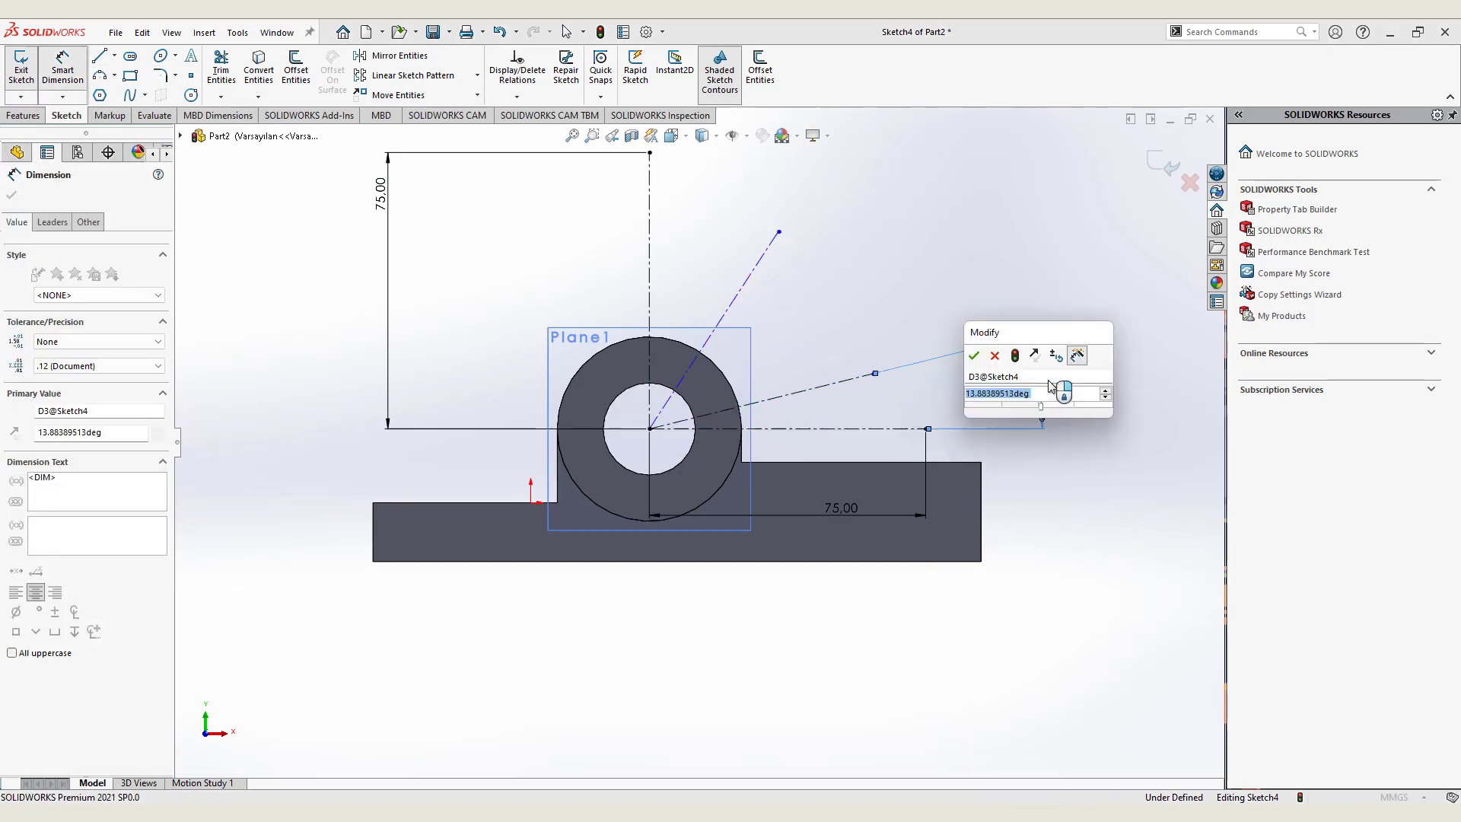
text(30)
key(Return)
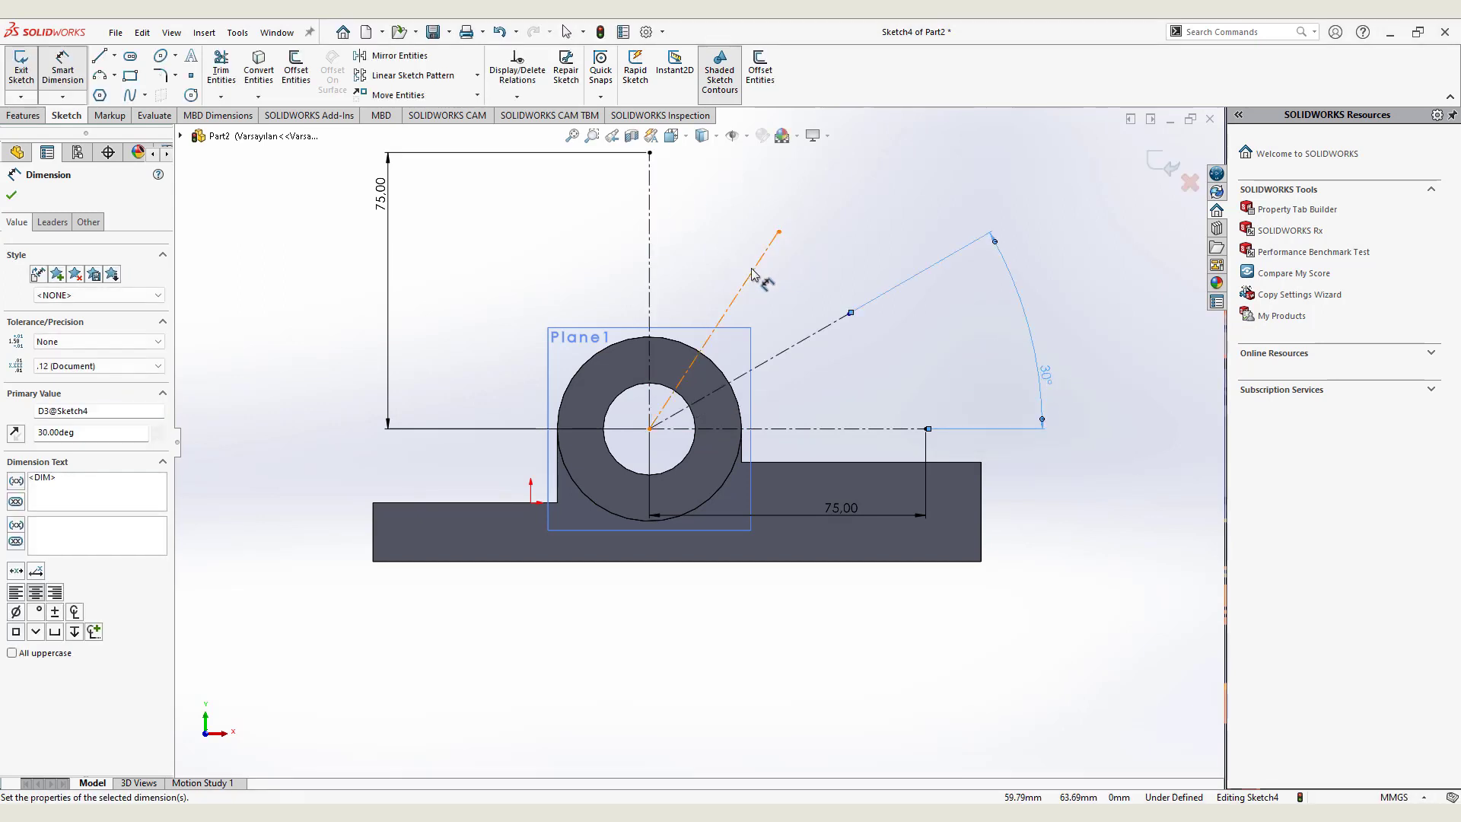
click(751, 272)
click(650, 222)
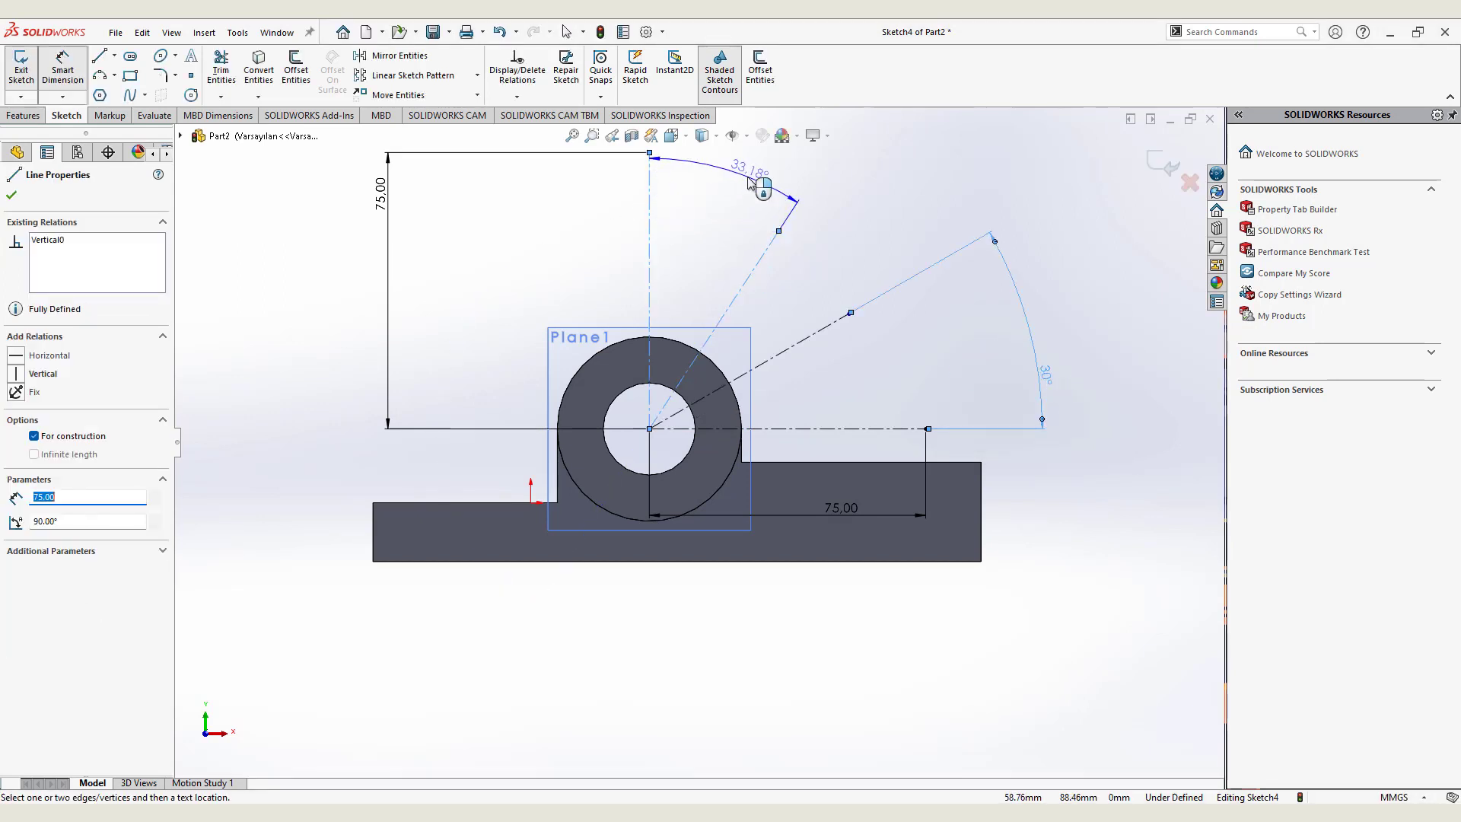
click(751, 183)
text(30)
key(Return)
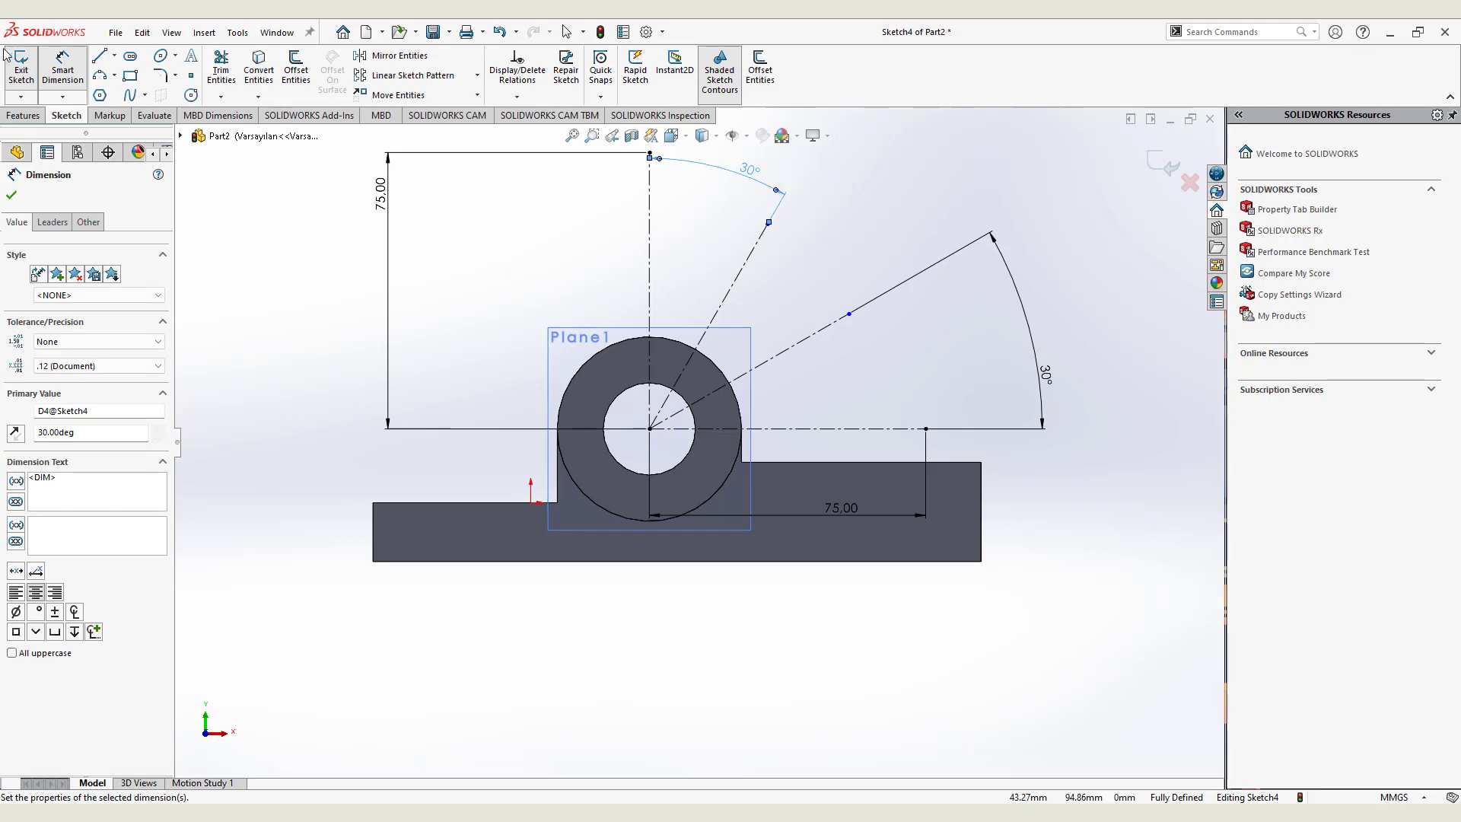
Draw a 75 mm radius circle centred on the bore, reaching the centerline ends
click(191, 95)
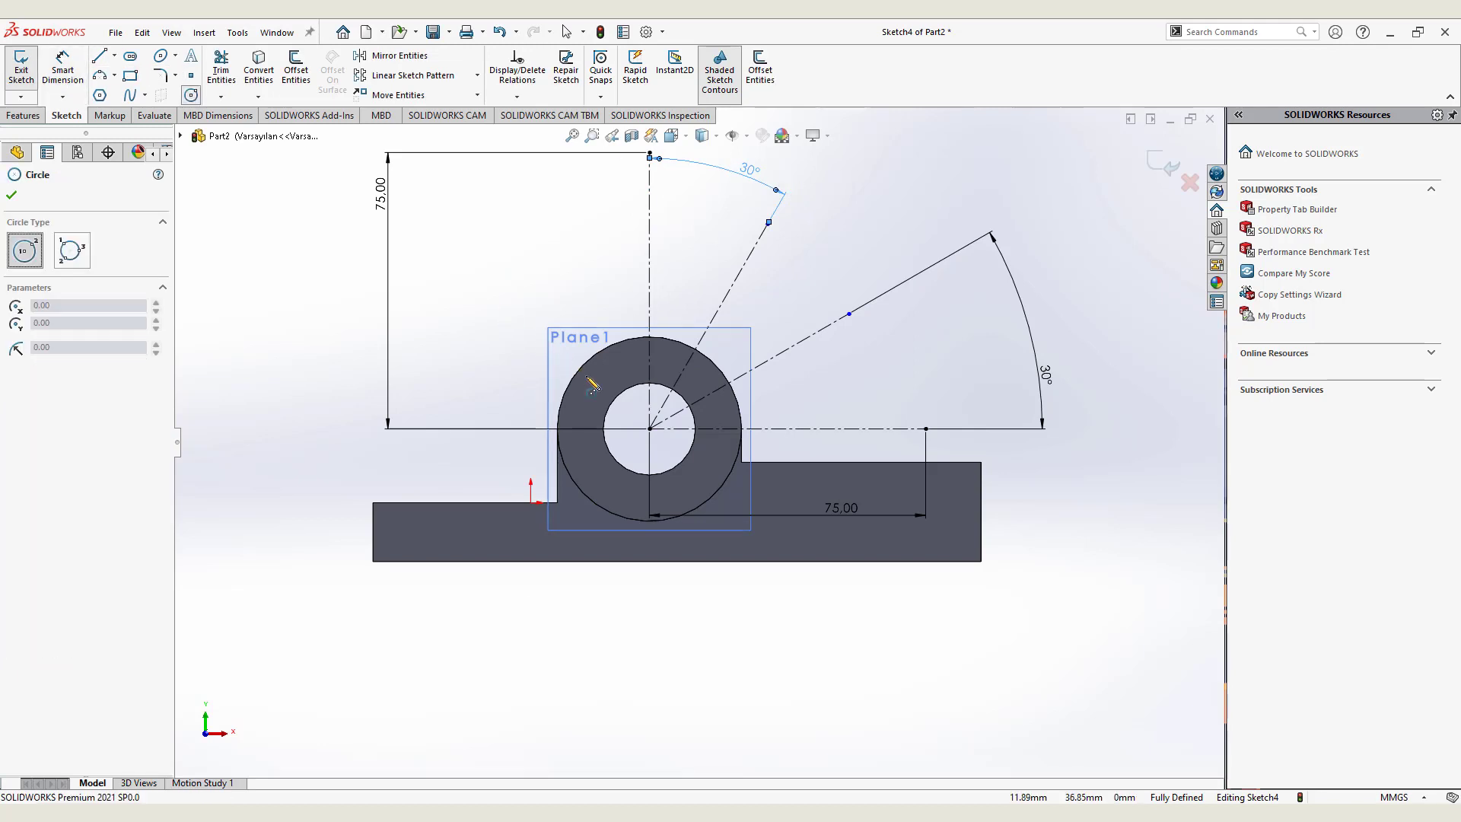
click(650, 430)
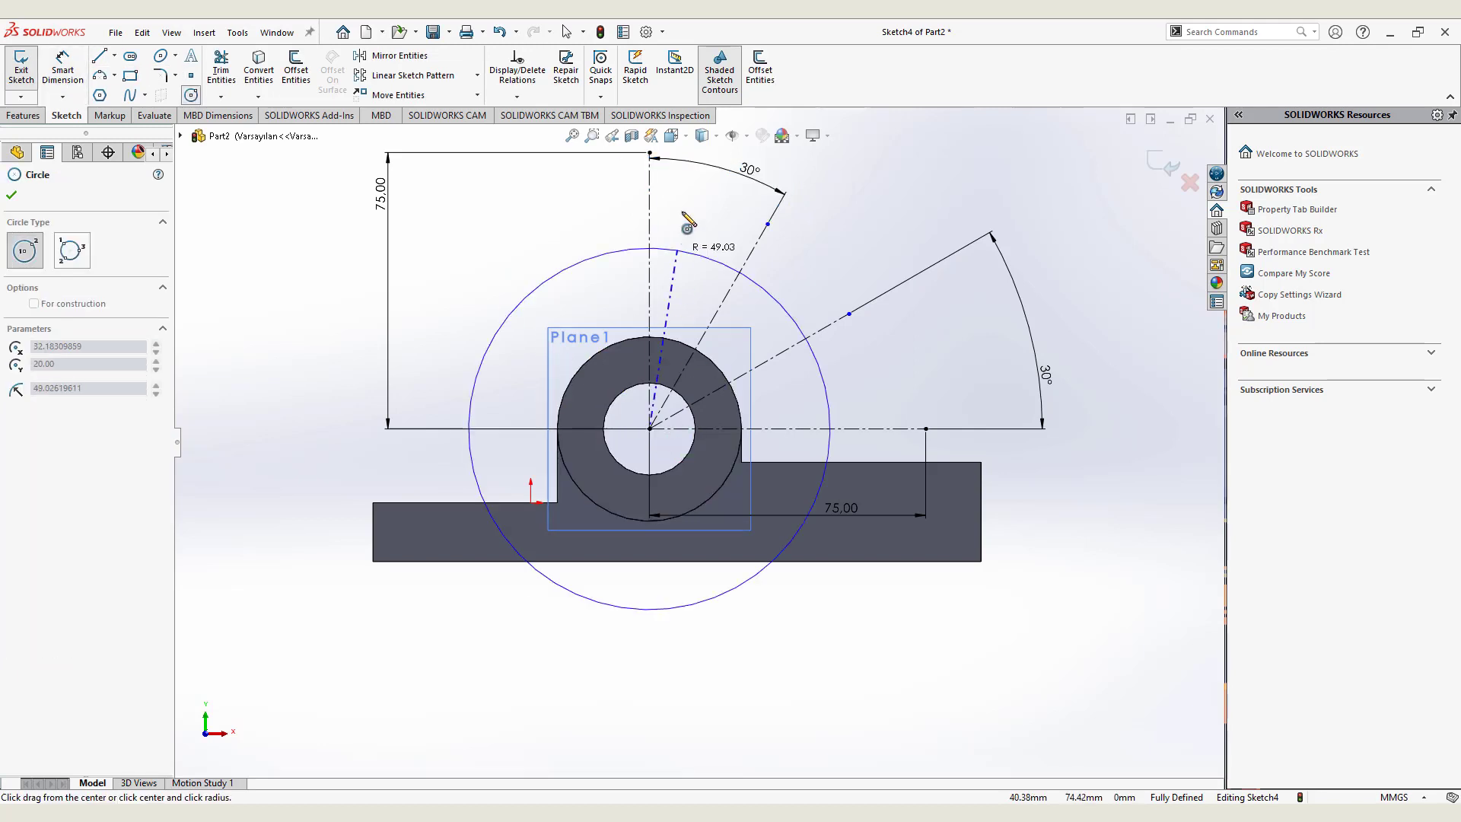
click(651, 153)
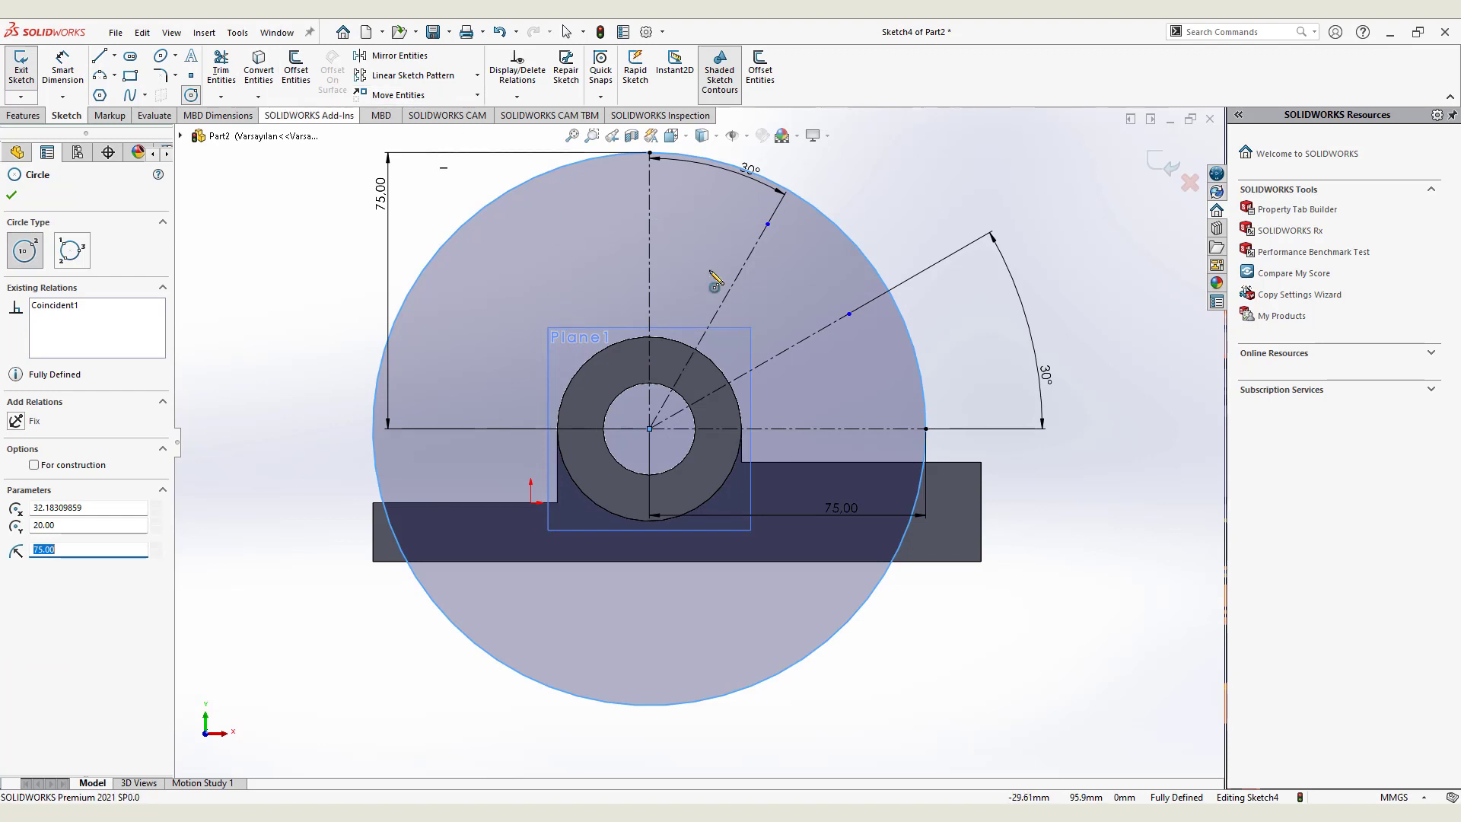
key(f)
scroll(784, 453, down, 2)
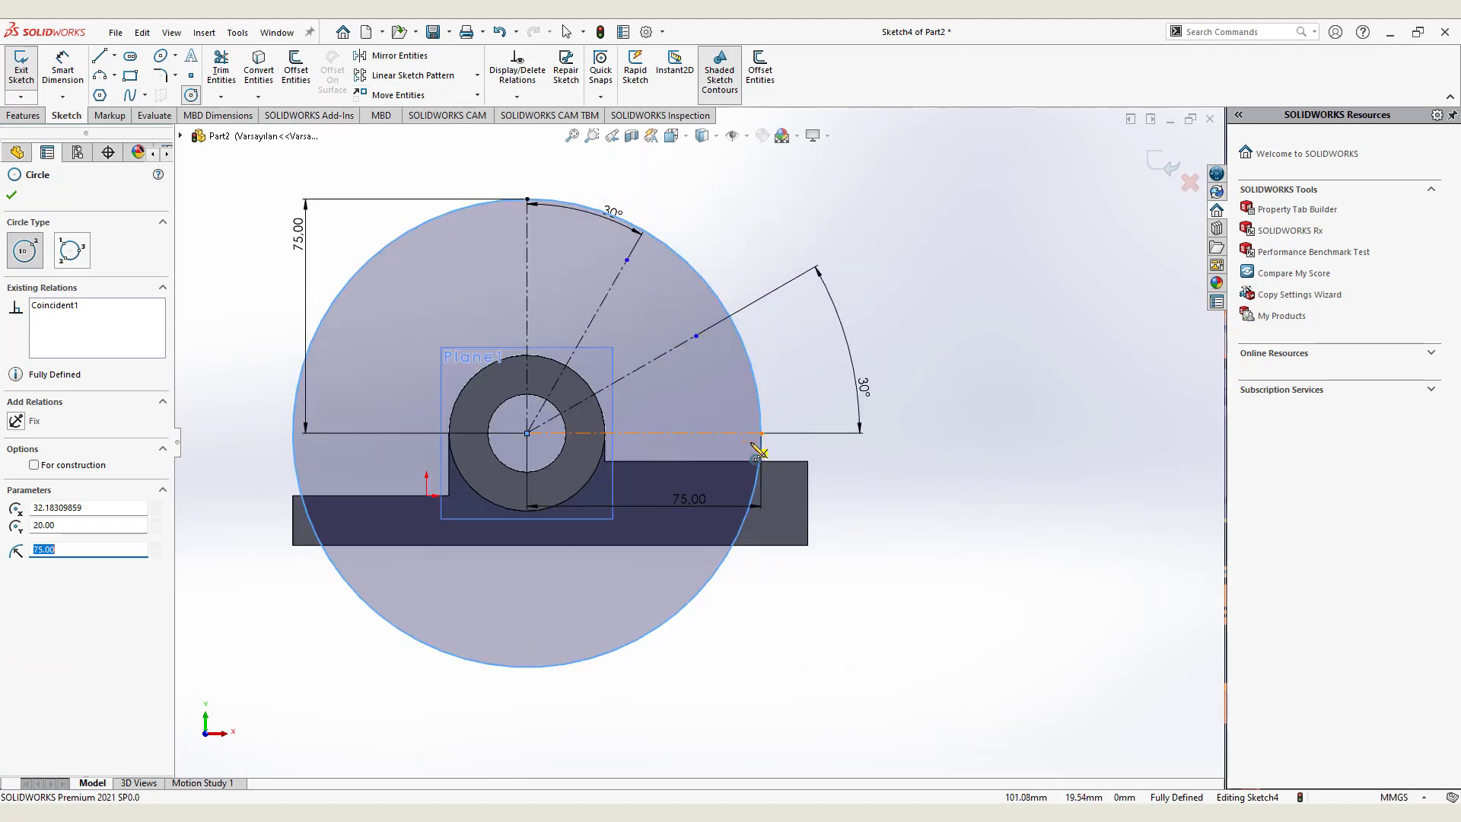
scroll(761, 451, up, 2)
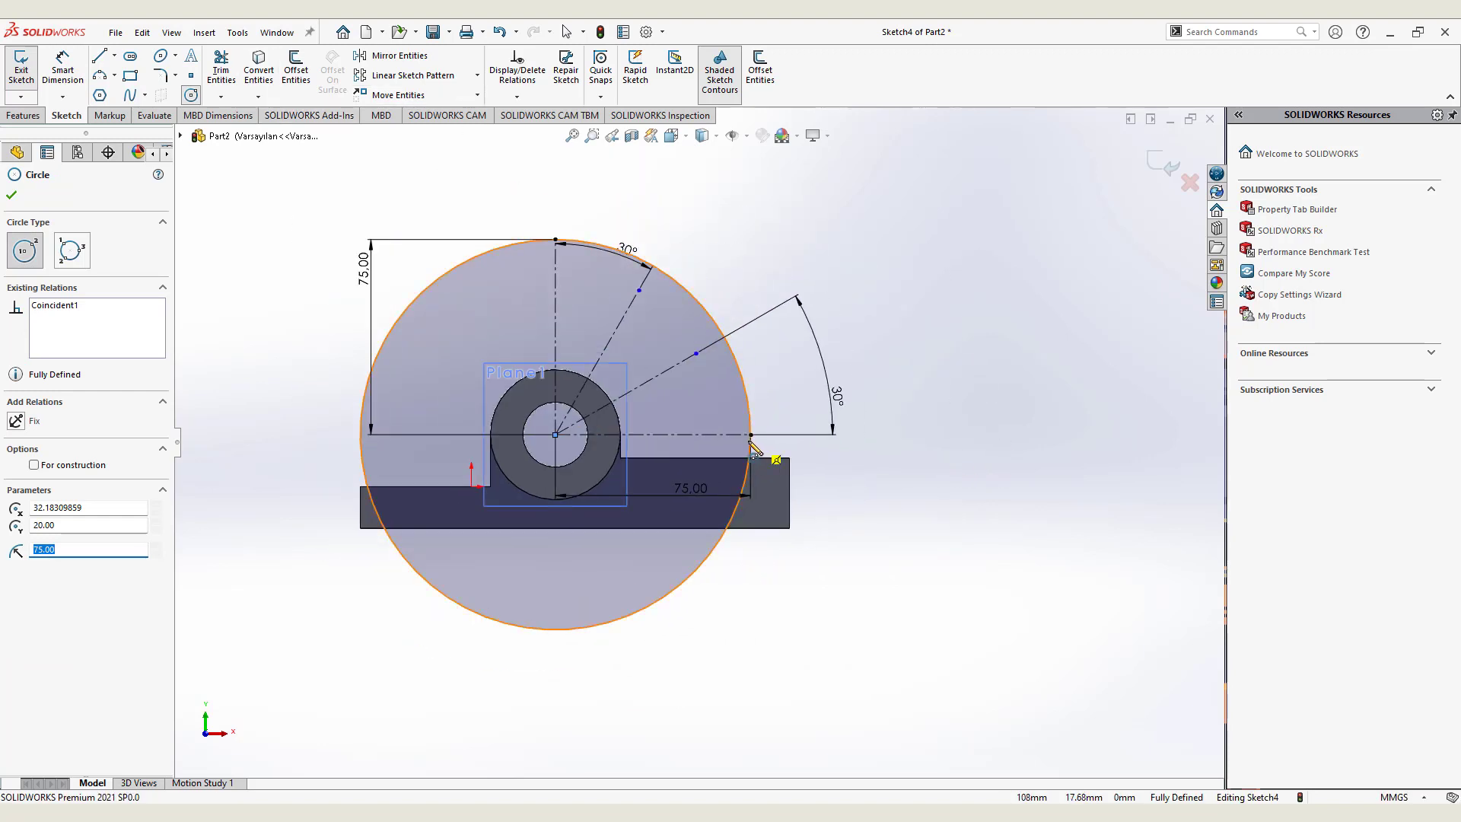
right_click(265, 182)
click(298, 190)
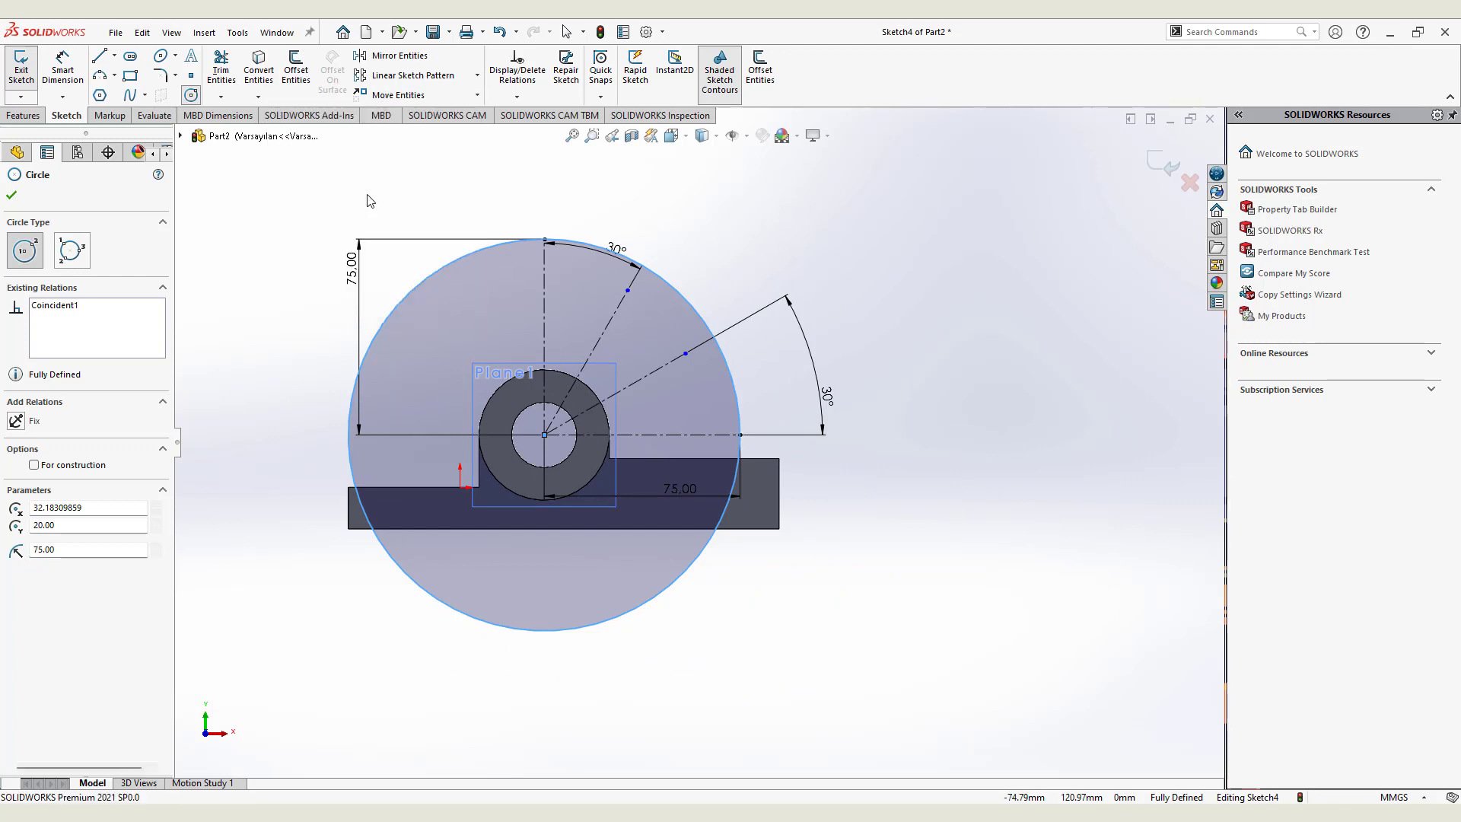
Make both angled centerline endpoints coincident with the large circle
click(627, 290)
ctrl+click(670, 283)
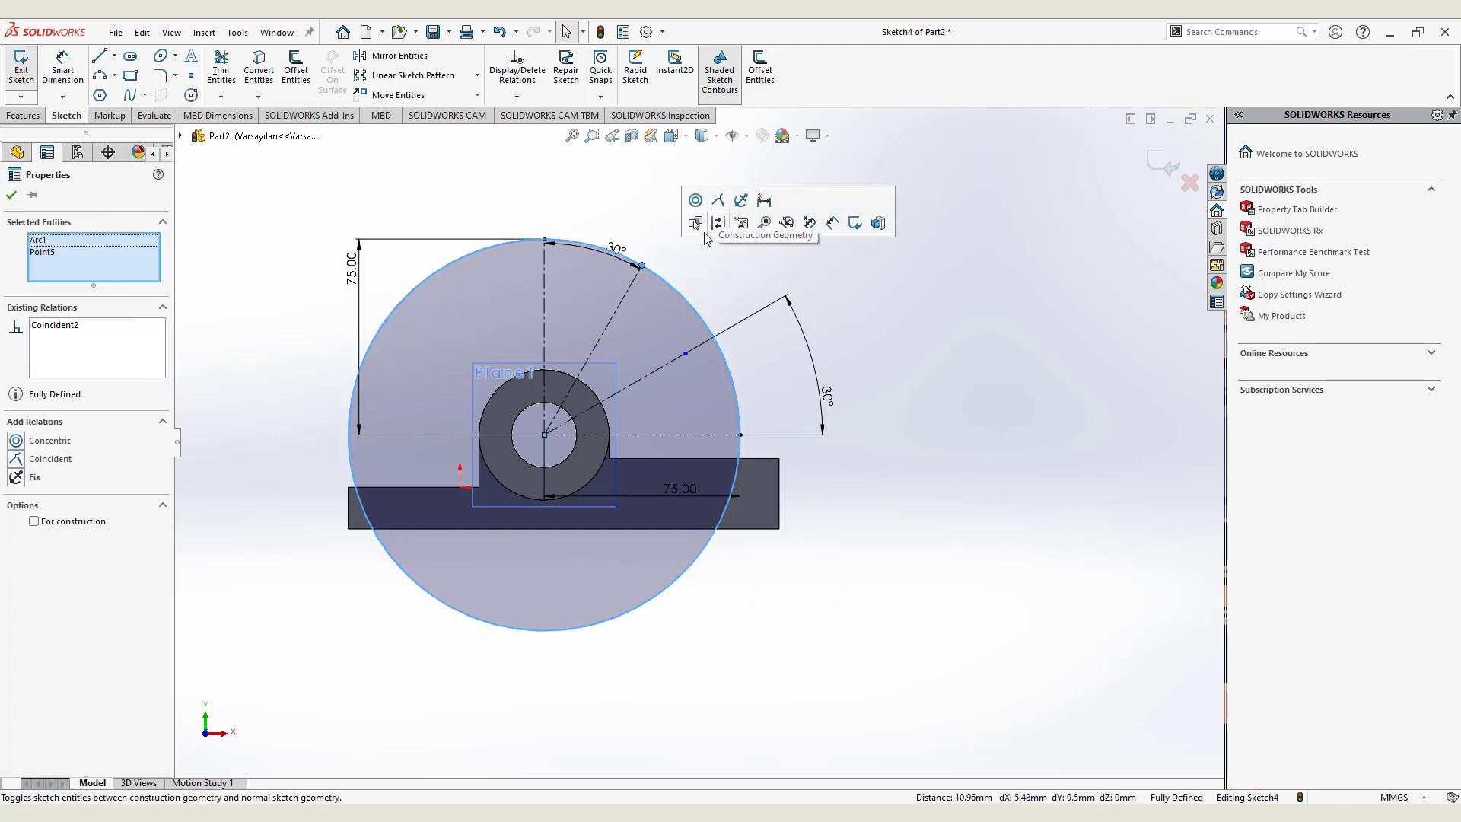
click(729, 290)
click(685, 353)
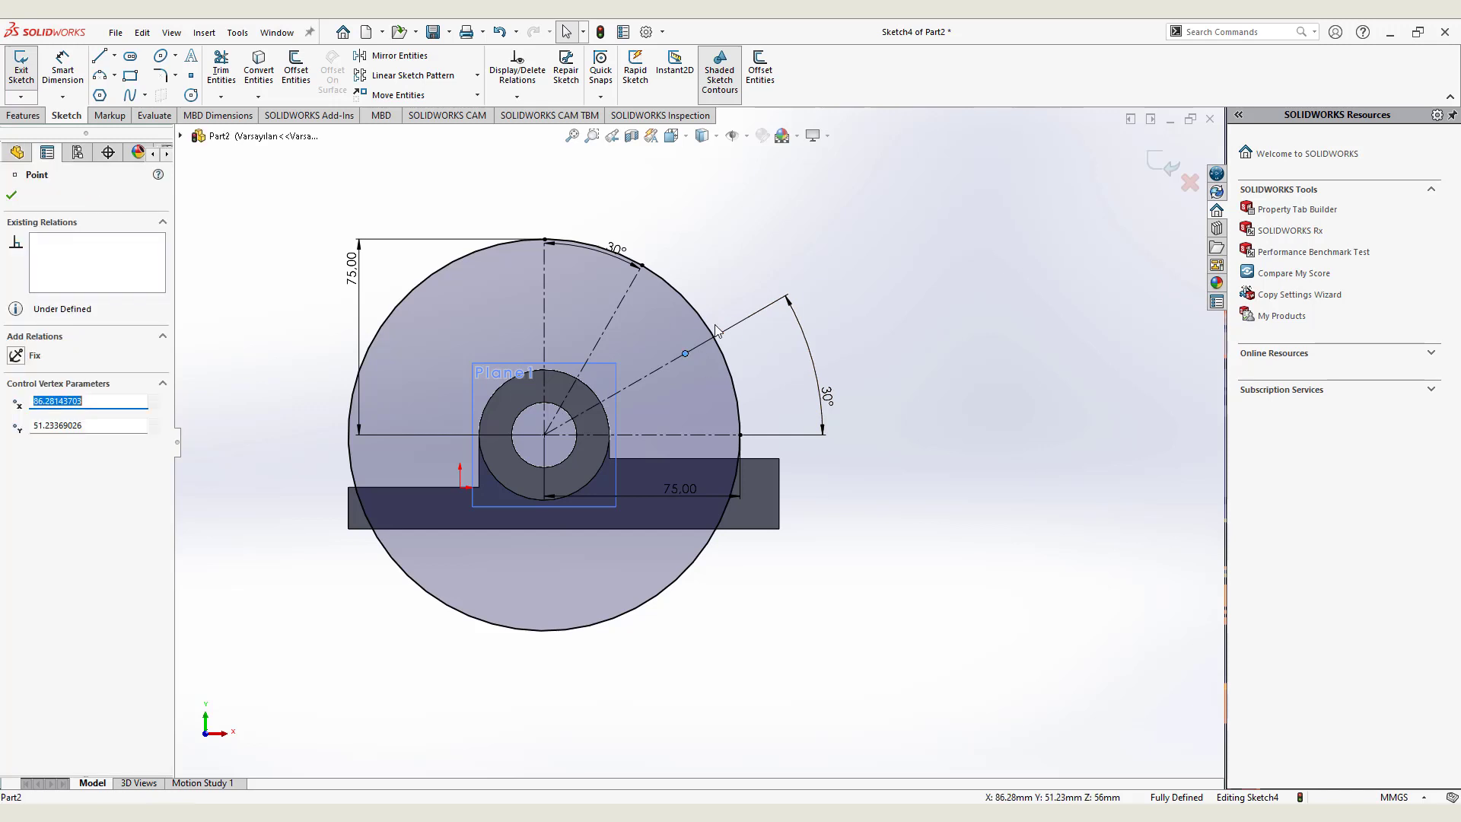
ctrl+click(714, 329)
click(774, 266)
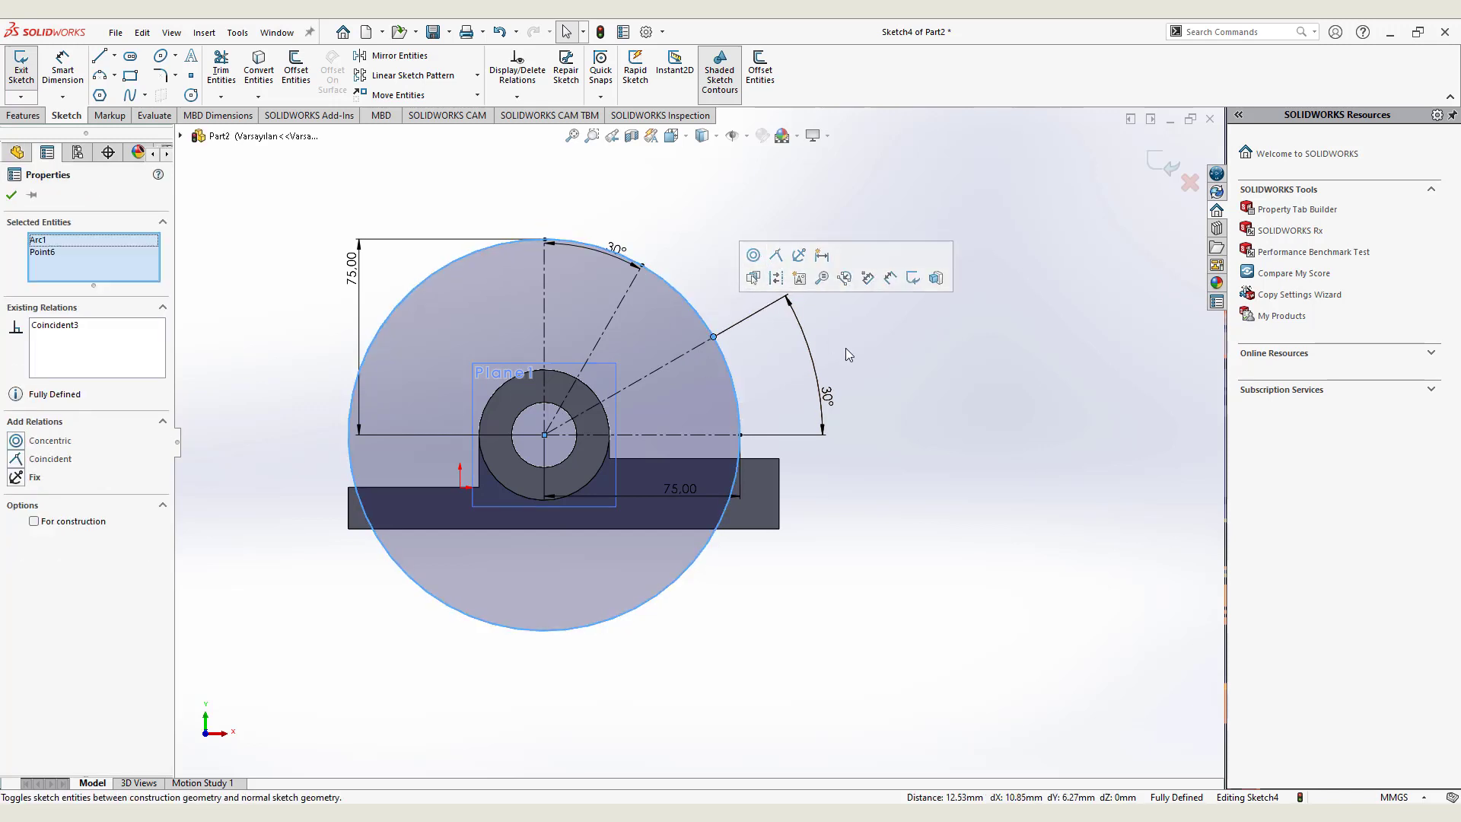
click(487, 207)
Draw four small circles at the top, two 30° and horizontal centerline ends
click(191, 95)
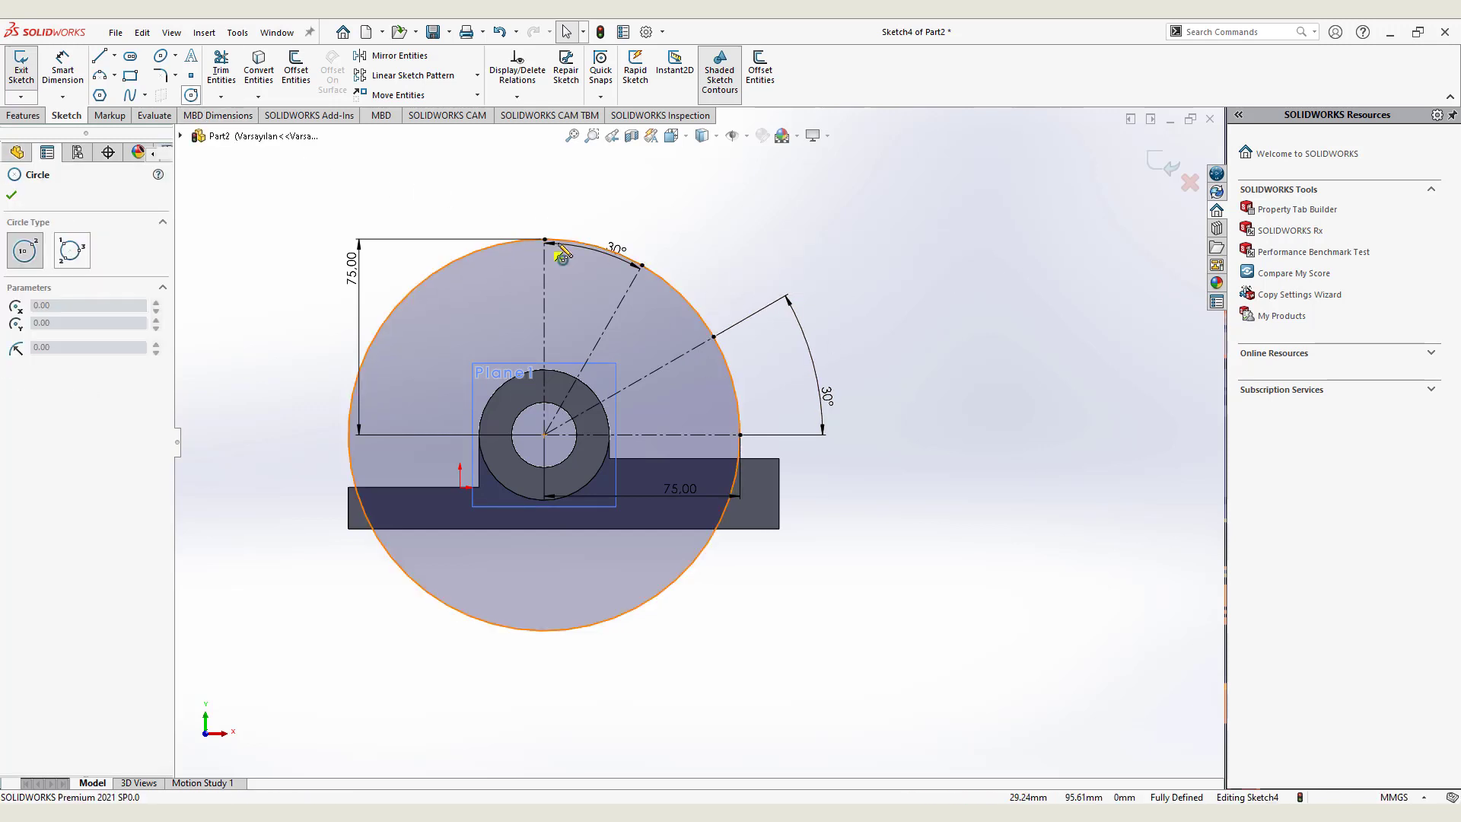
click(545, 239)
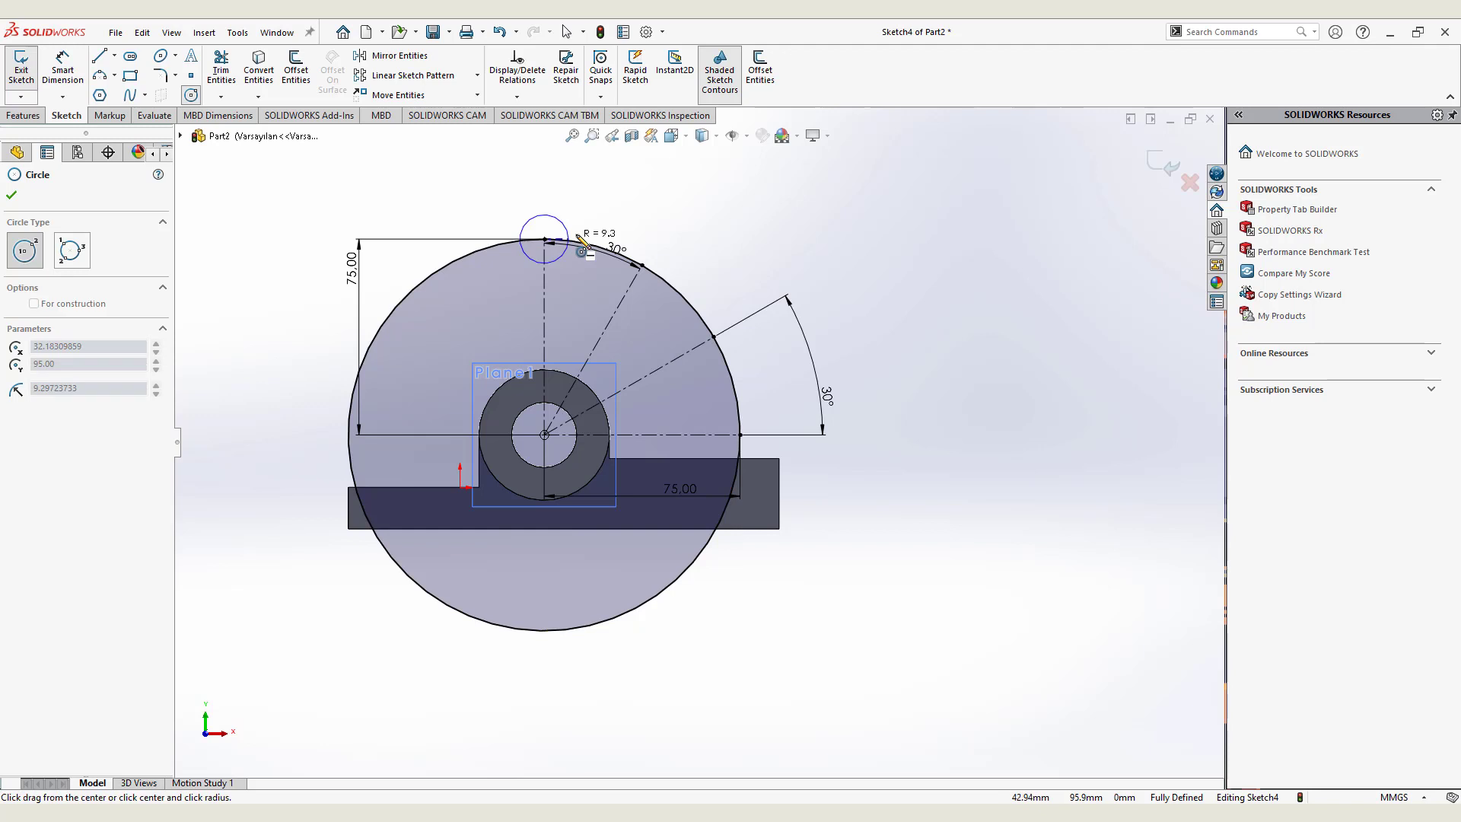
click(641, 265)
click(667, 283)
click(713, 337)
click(728, 351)
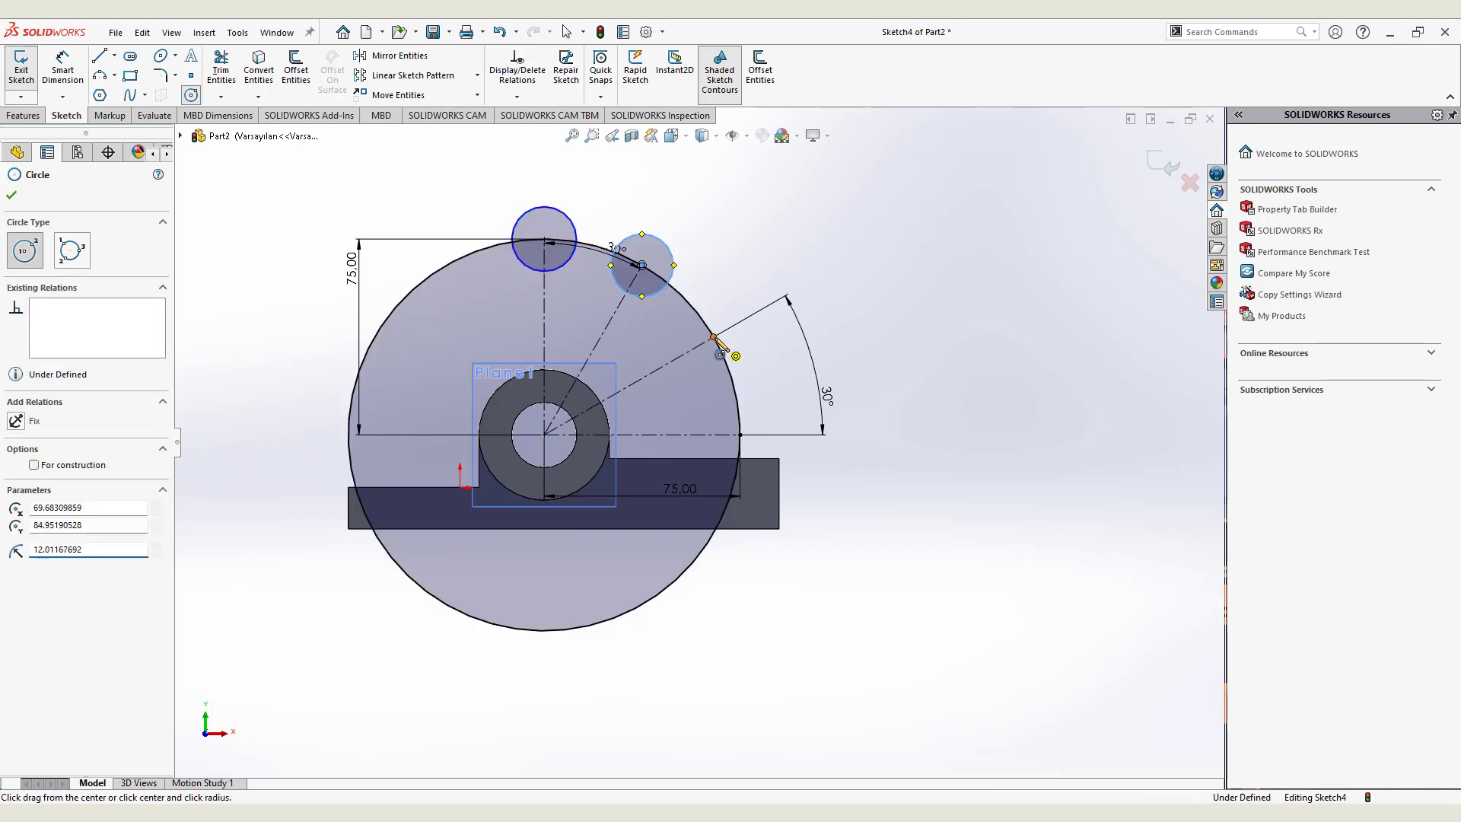
click(740, 435)
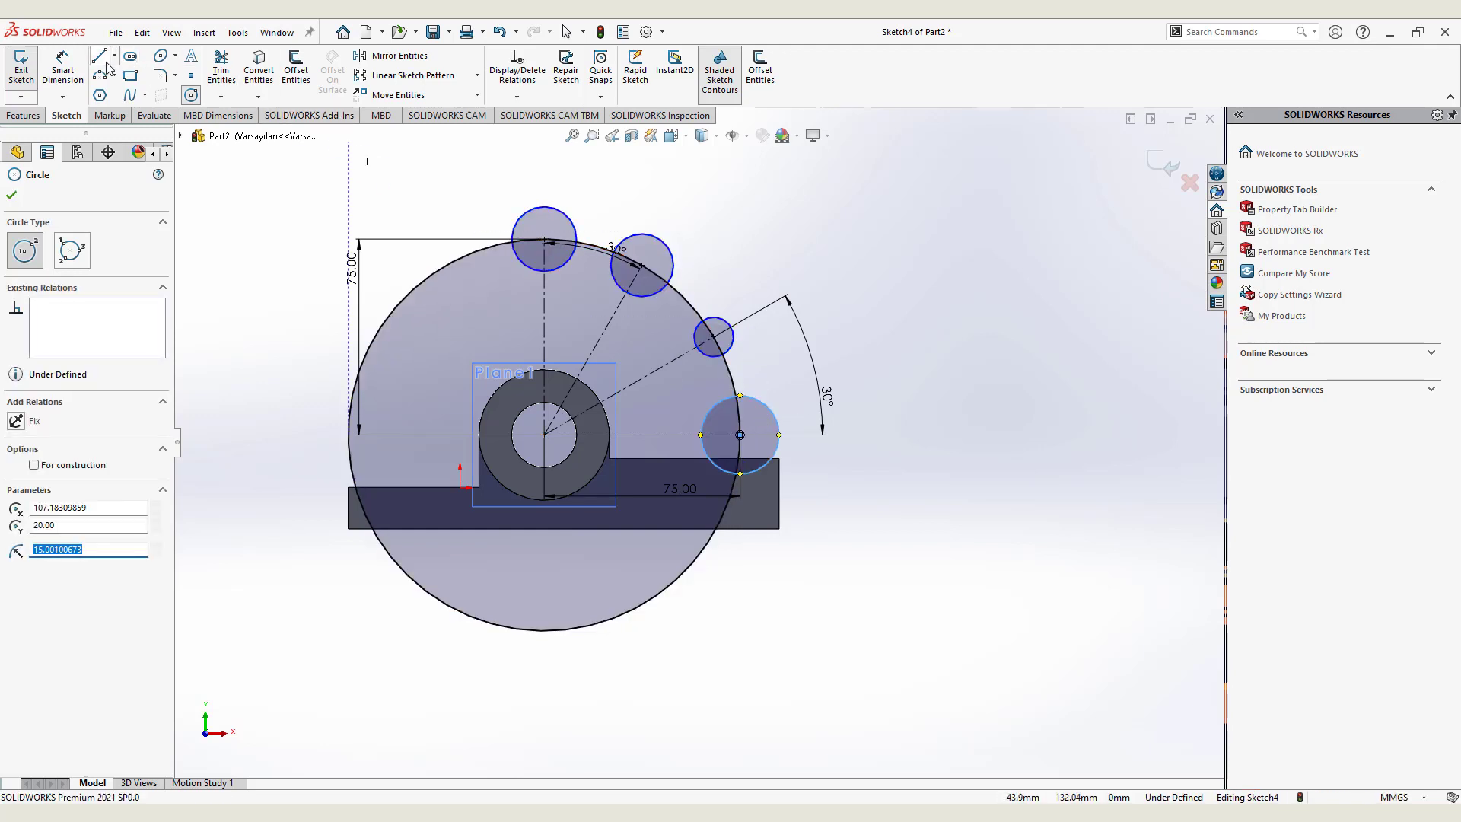
right_click(221, 180)
click(245, 181)
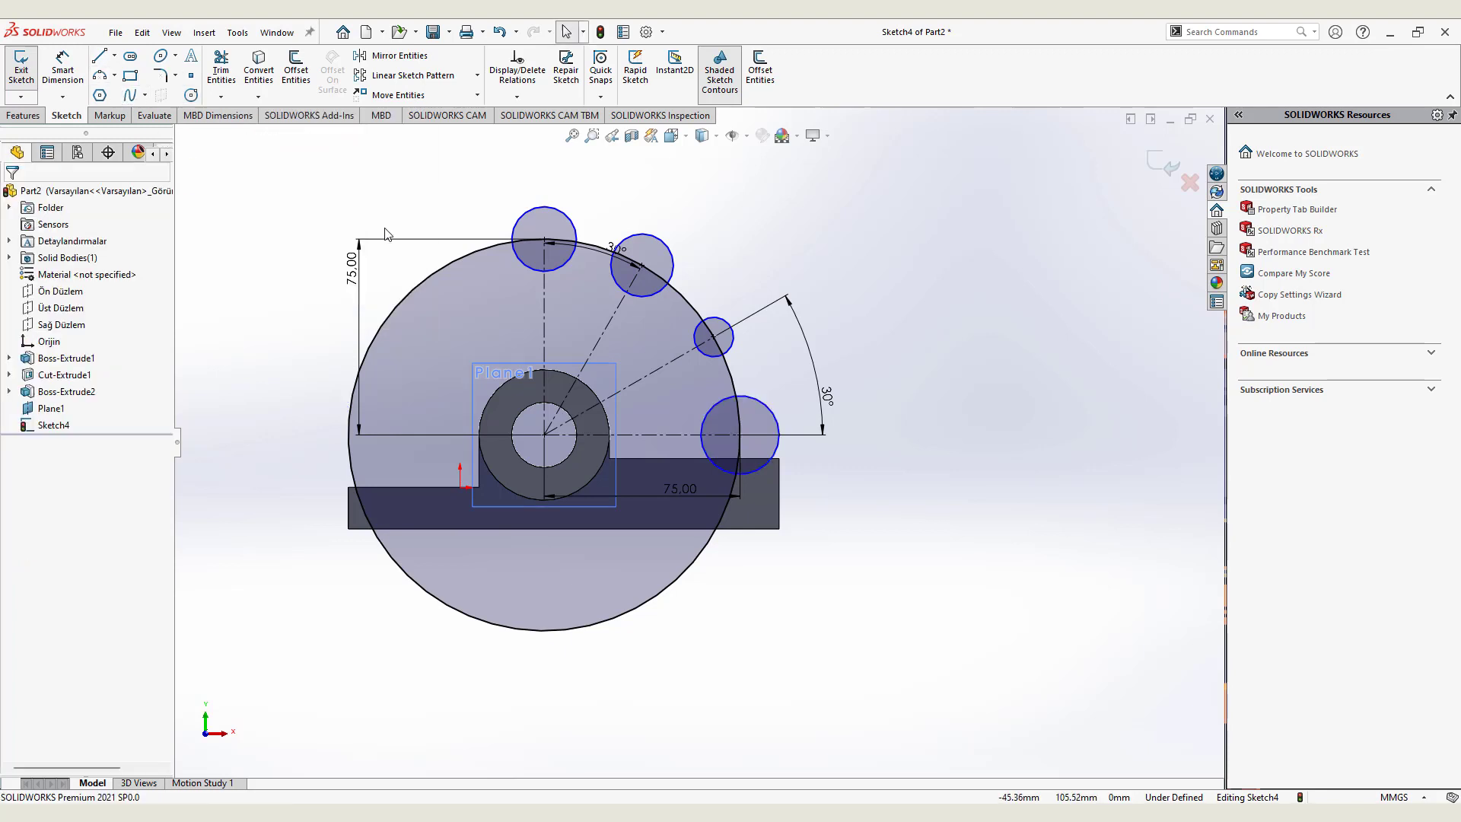
Select the top small circle and briefly toggle dimensioning mode on and off
click(540, 215)
right_click(590, 212)
click(631, 290)
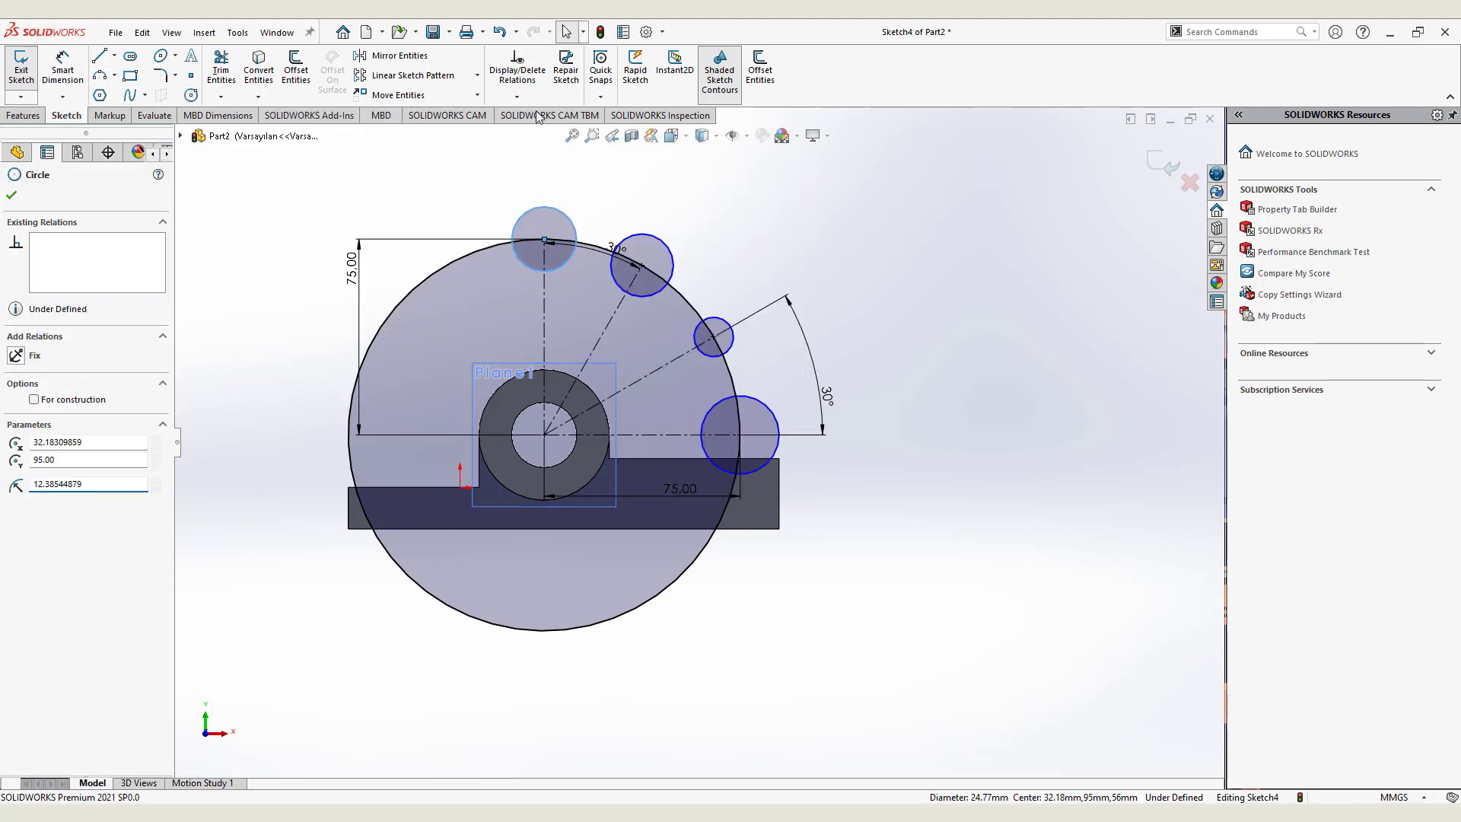
click(58, 67)
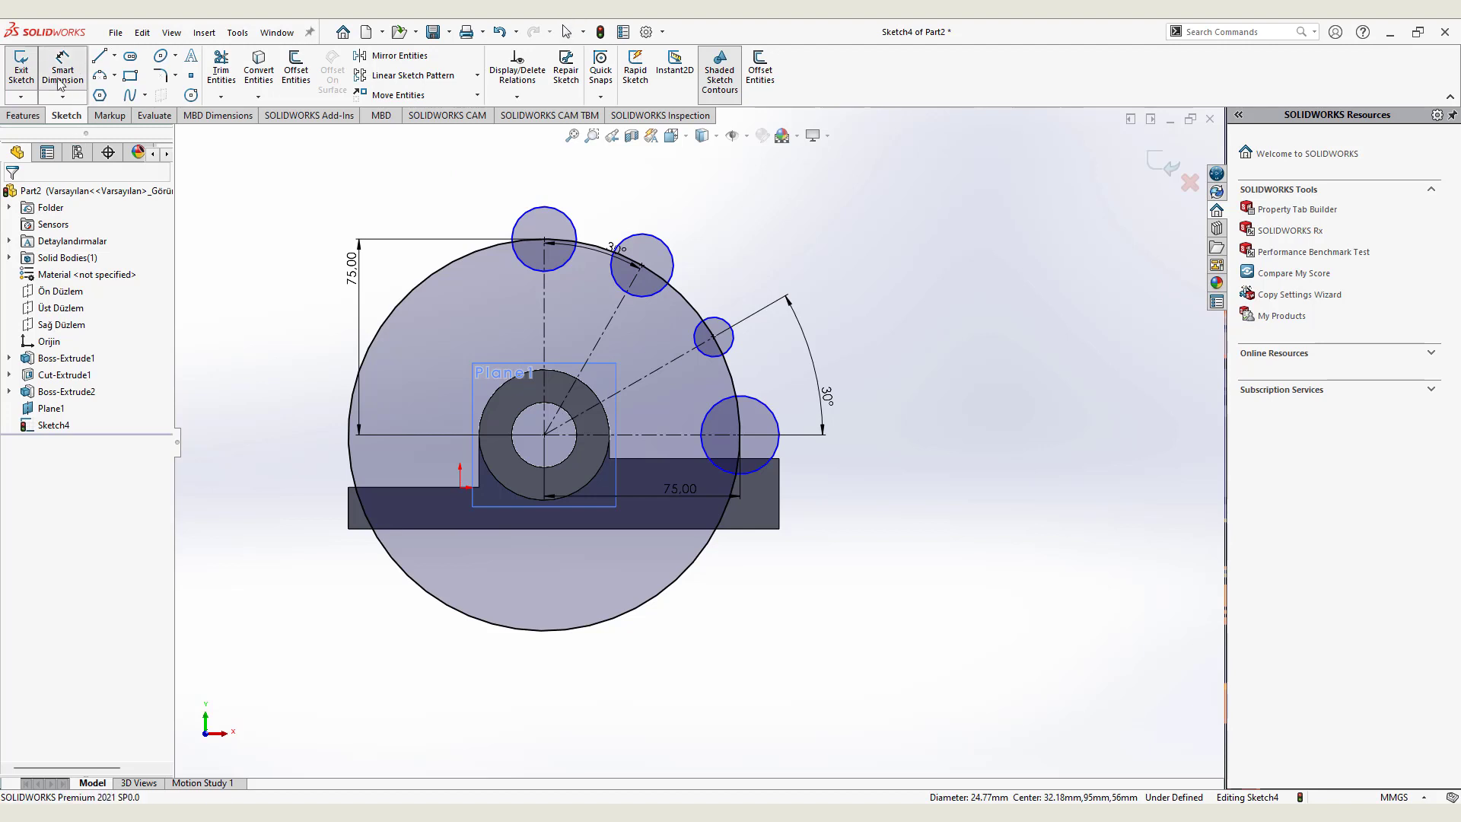
Dimension the top and second small circles to Ø12 mm
click(62, 67)
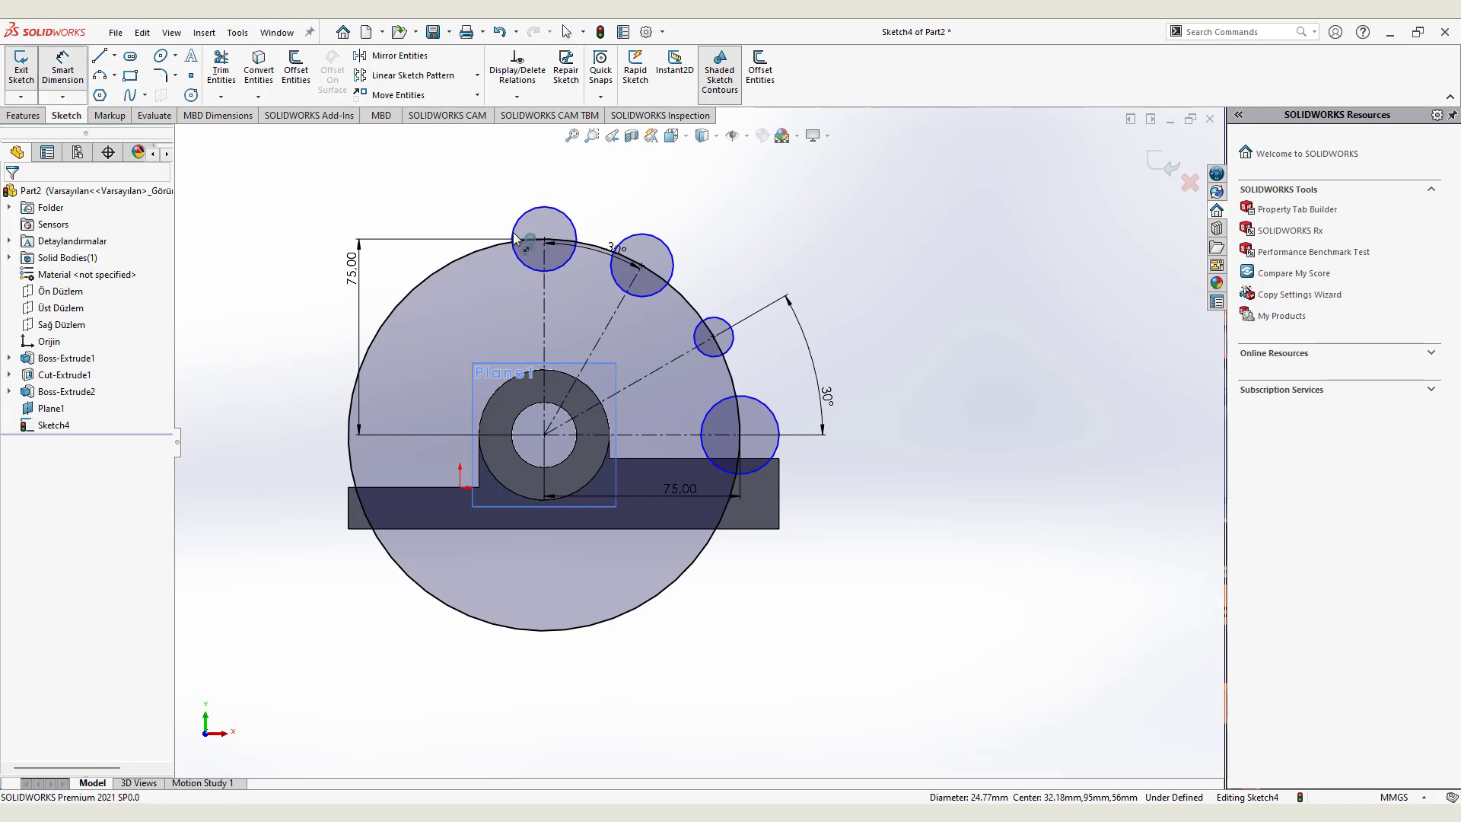
click(560, 211)
click(853, 223)
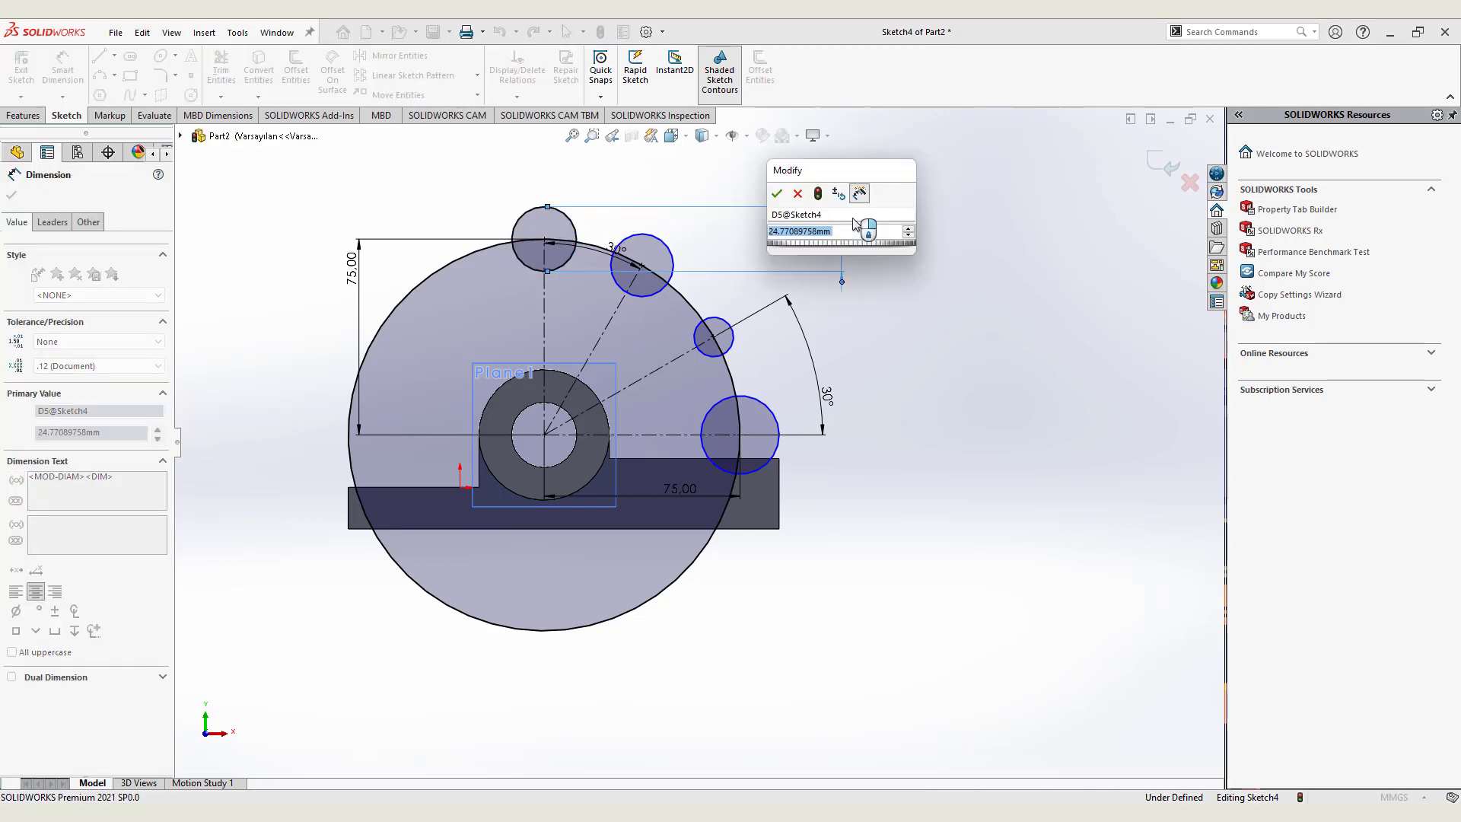
text(12)
key(Return)
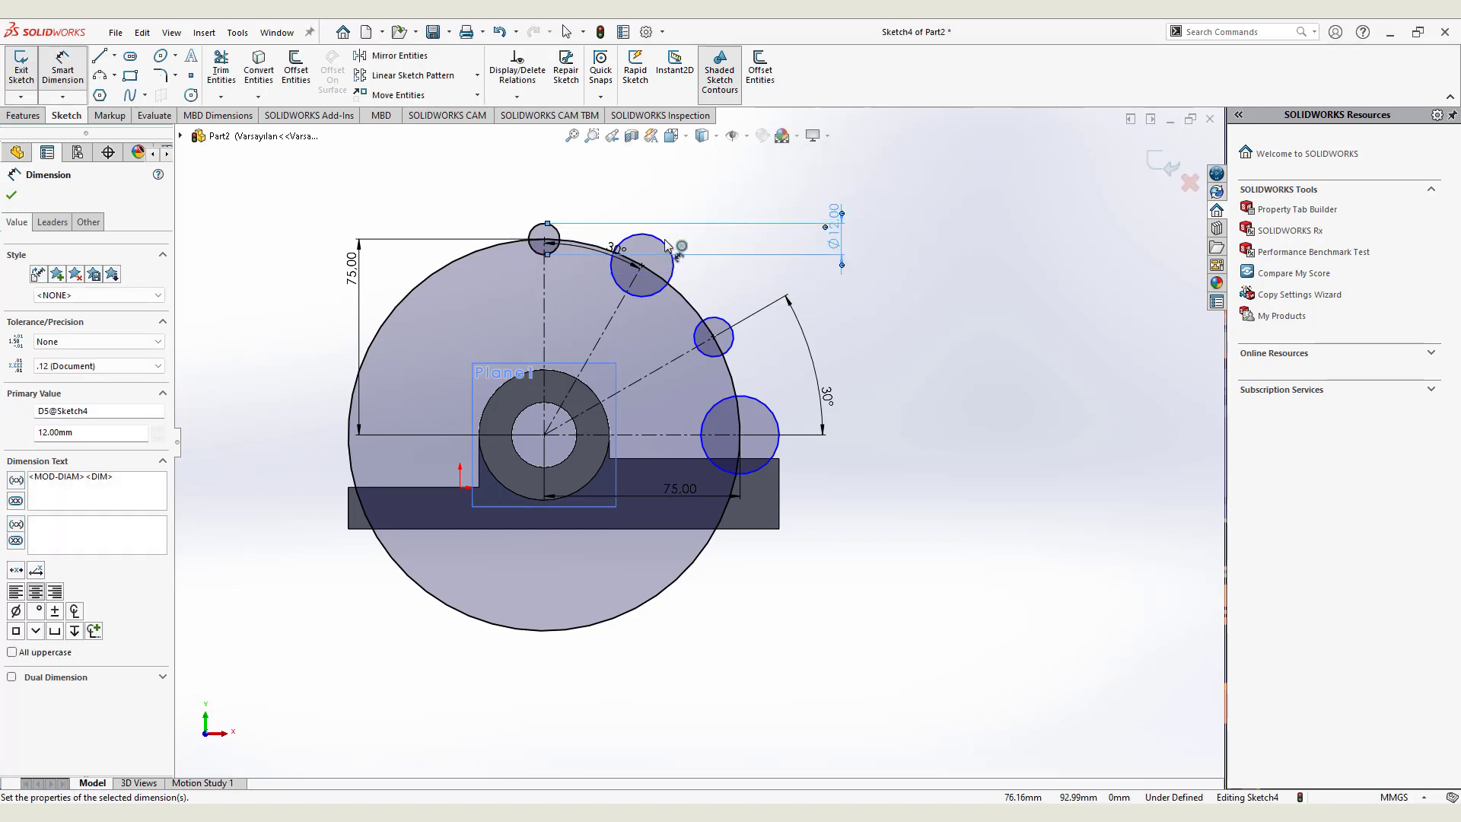
click(666, 245)
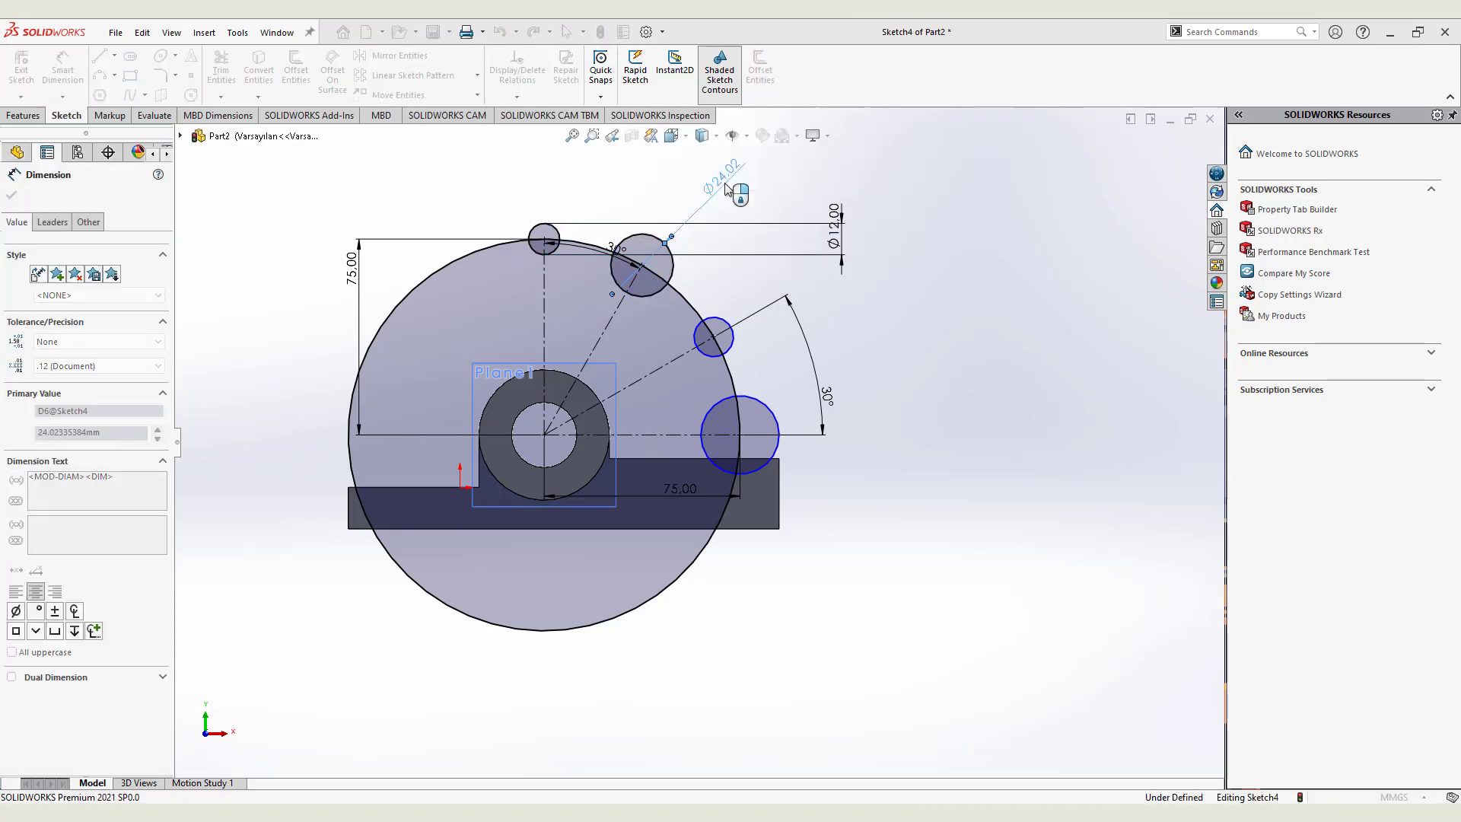
click(727, 189)
text(12)
key(Return)
Dimension the third and lower-right small circles to Ø12 mm
click(730, 325)
click(982, 323)
text(12)
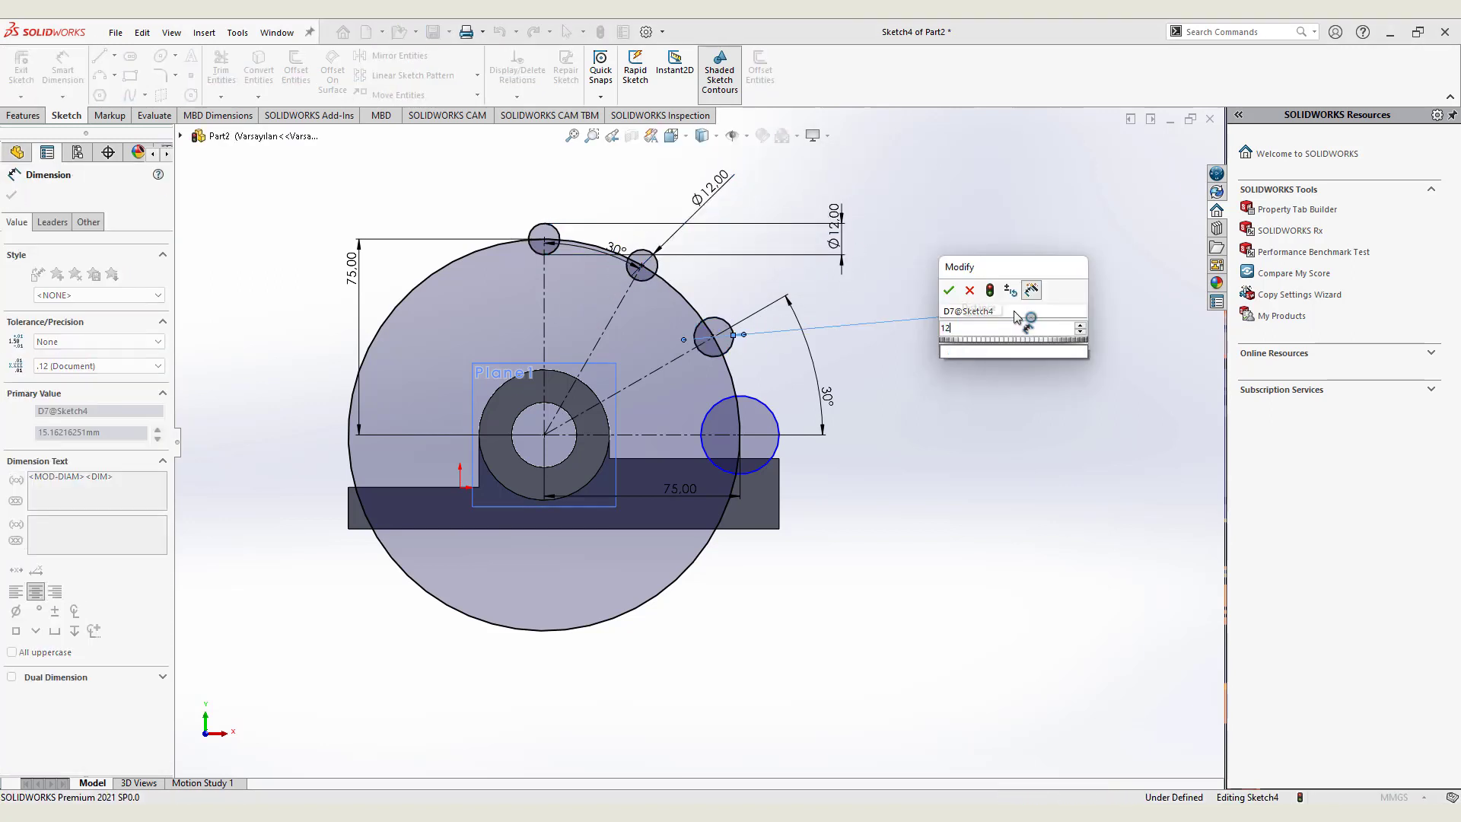
key(Return)
click(775, 415)
click(934, 433)
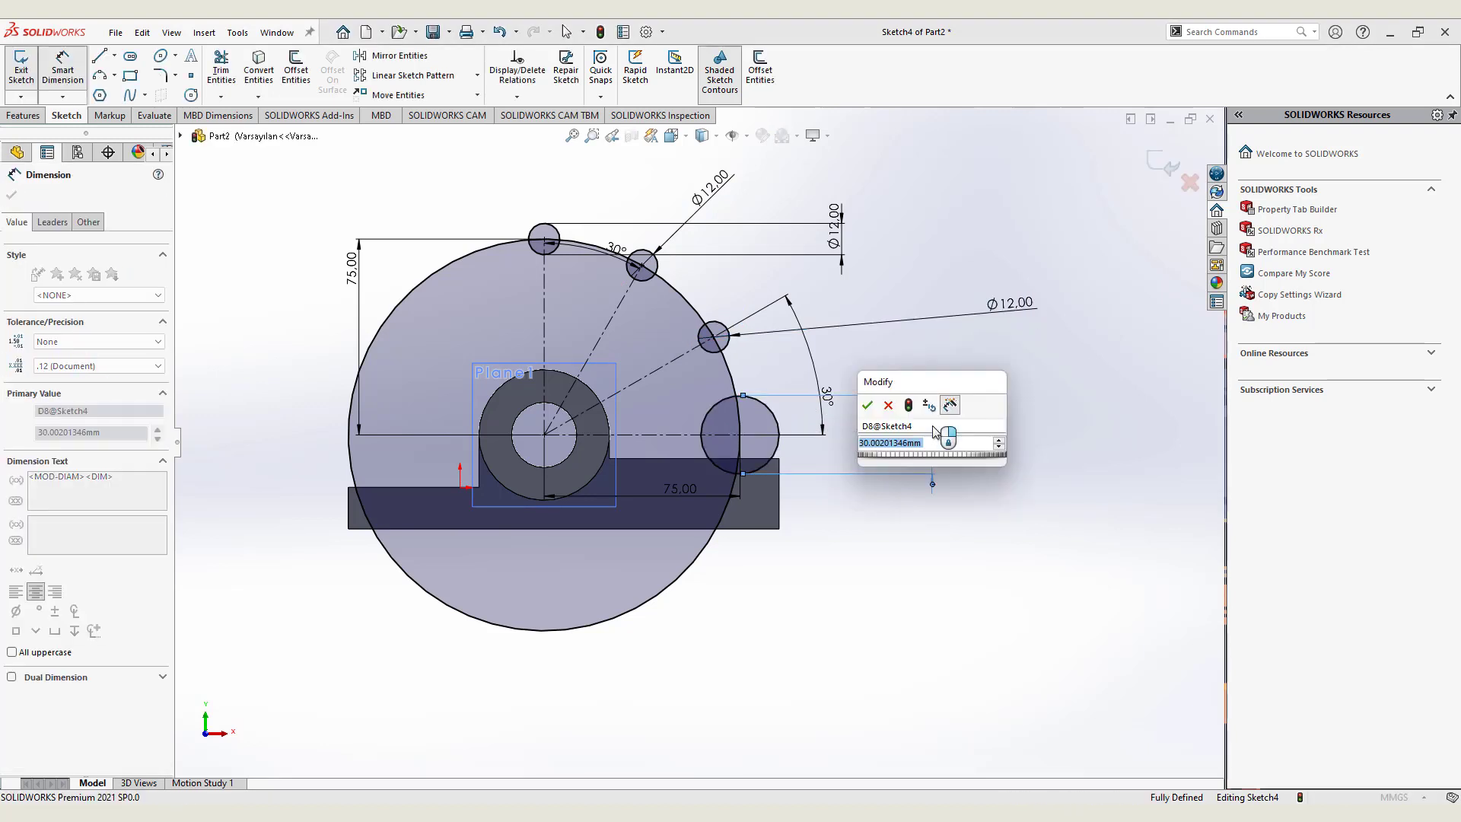
text(12)
key(Return)
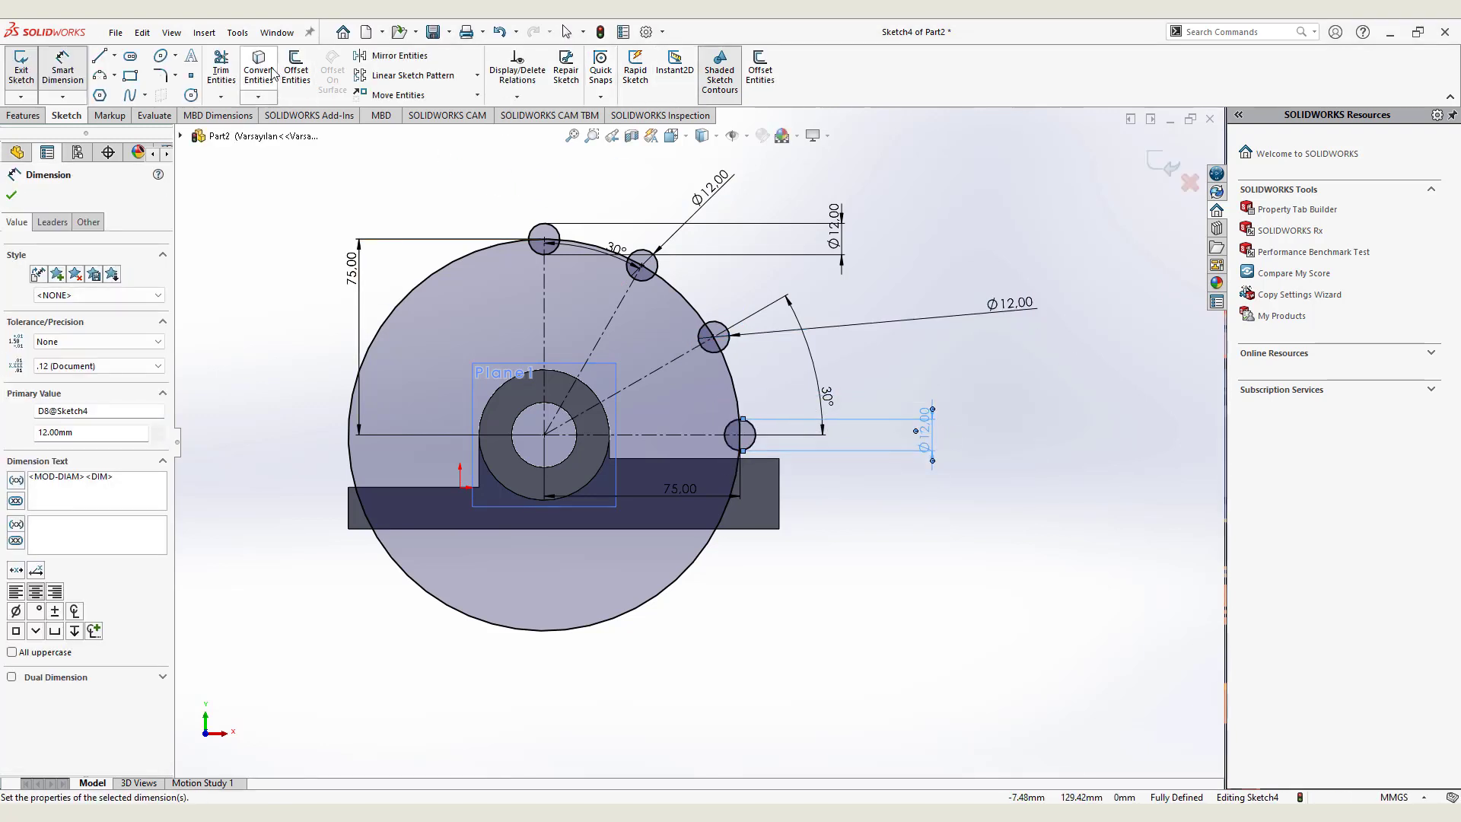
right_click(408, 178)
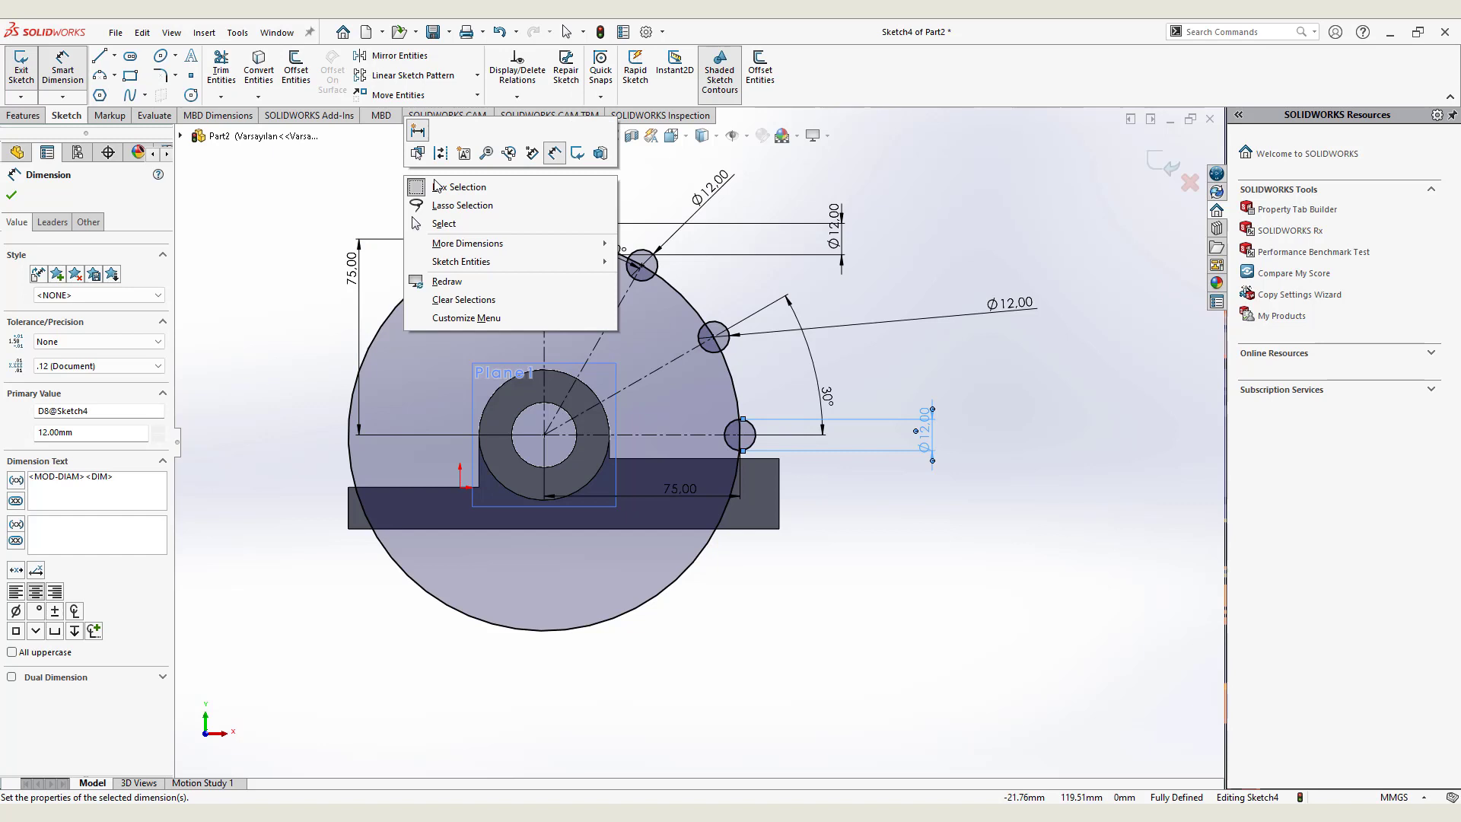
click(472, 228)
click(449, 263)
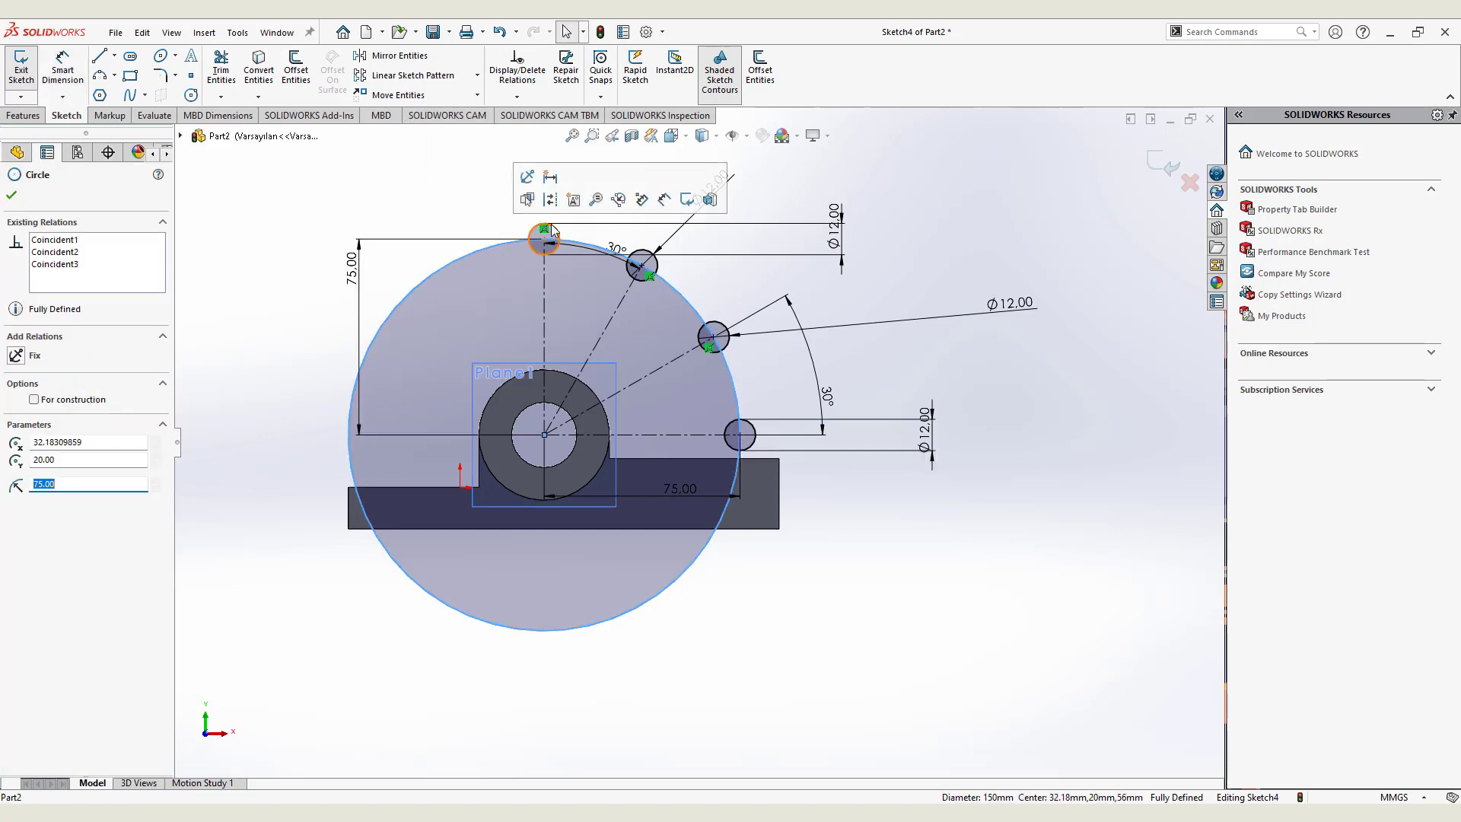
Delete the large circle and draw two concentric circles centred on the bore
right_click(417, 219)
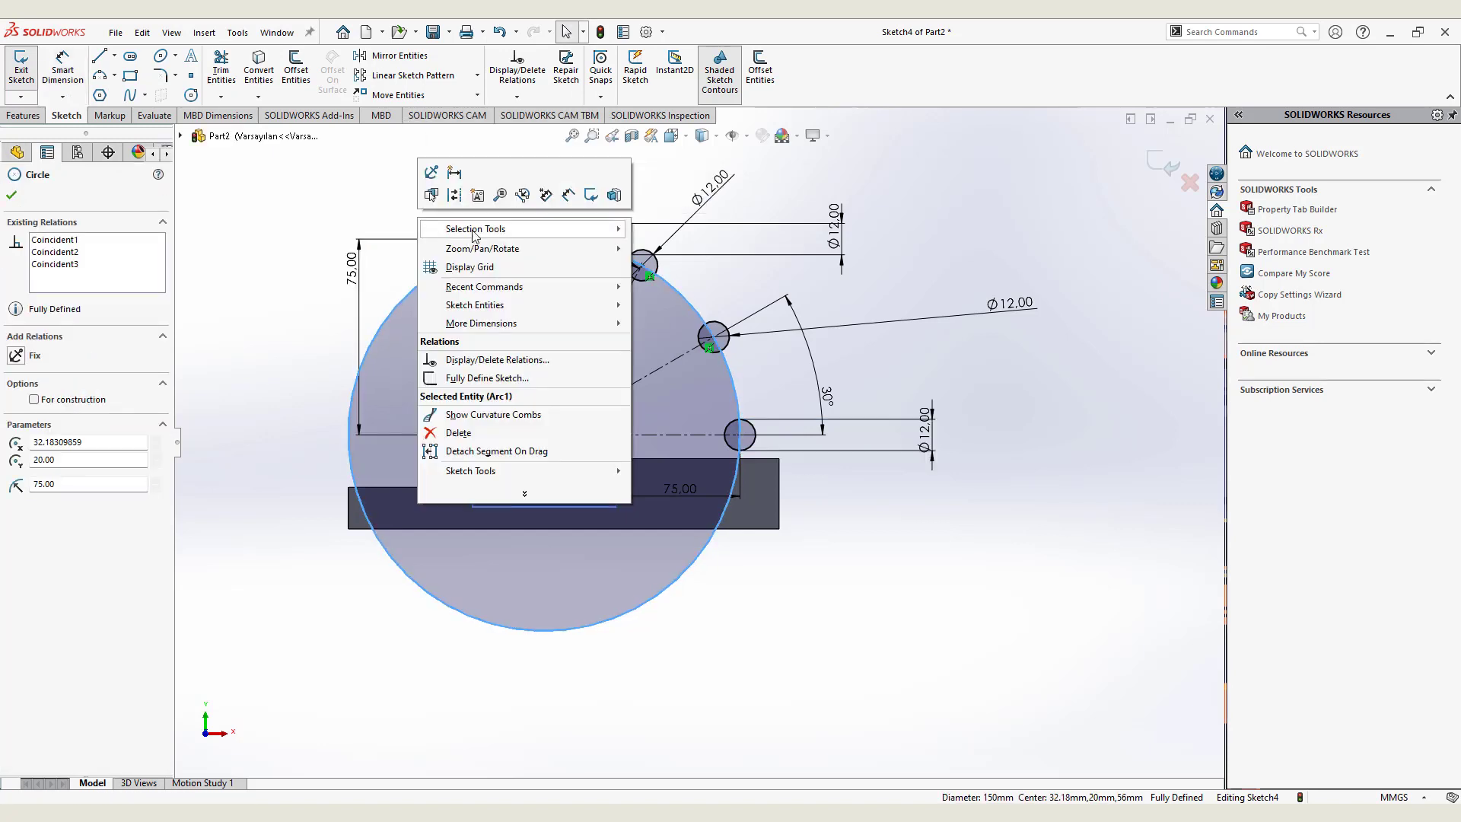
click(464, 433)
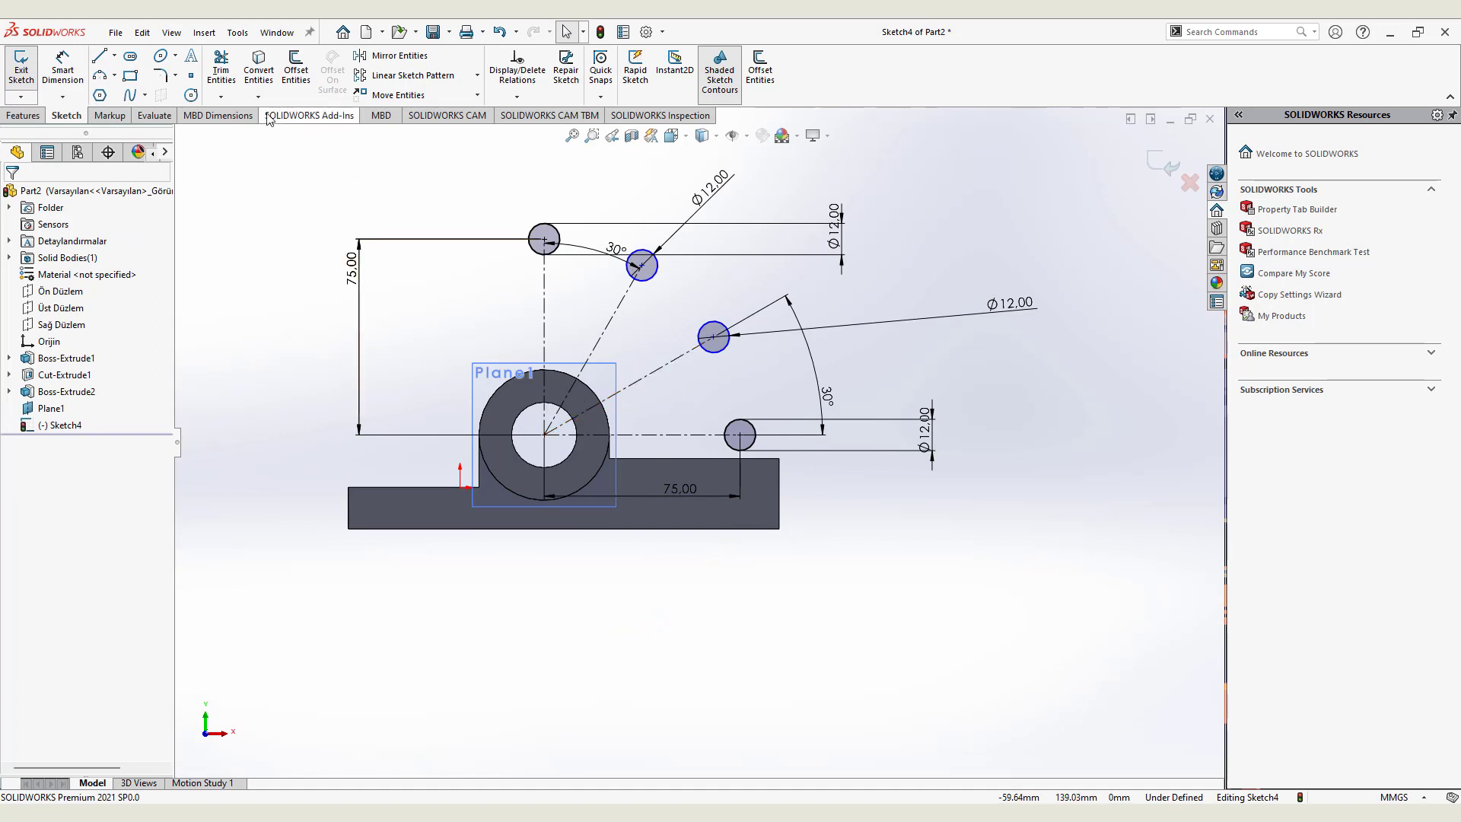
click(191, 96)
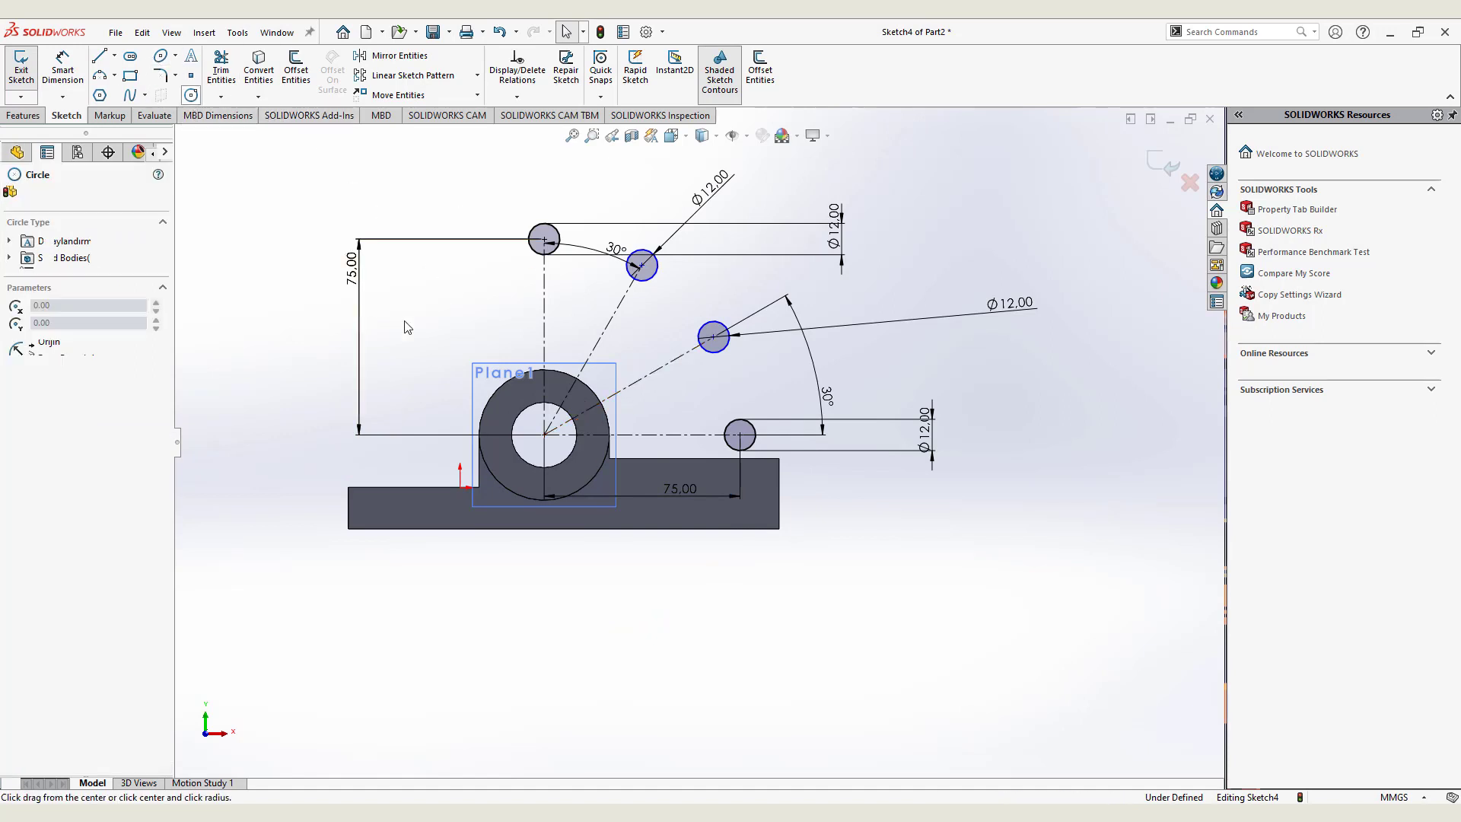
click(544, 434)
click(620, 227)
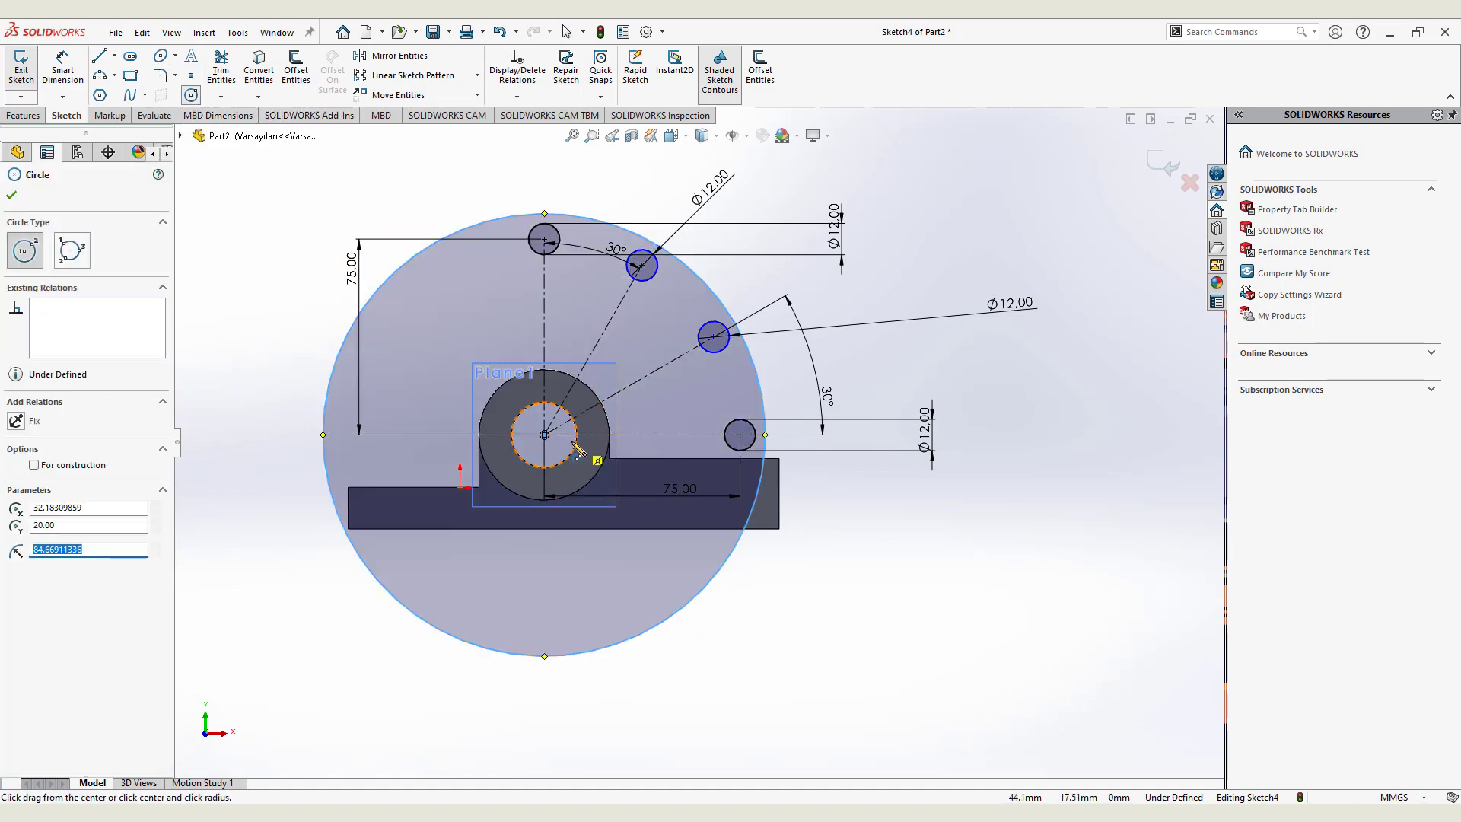
click(544, 435)
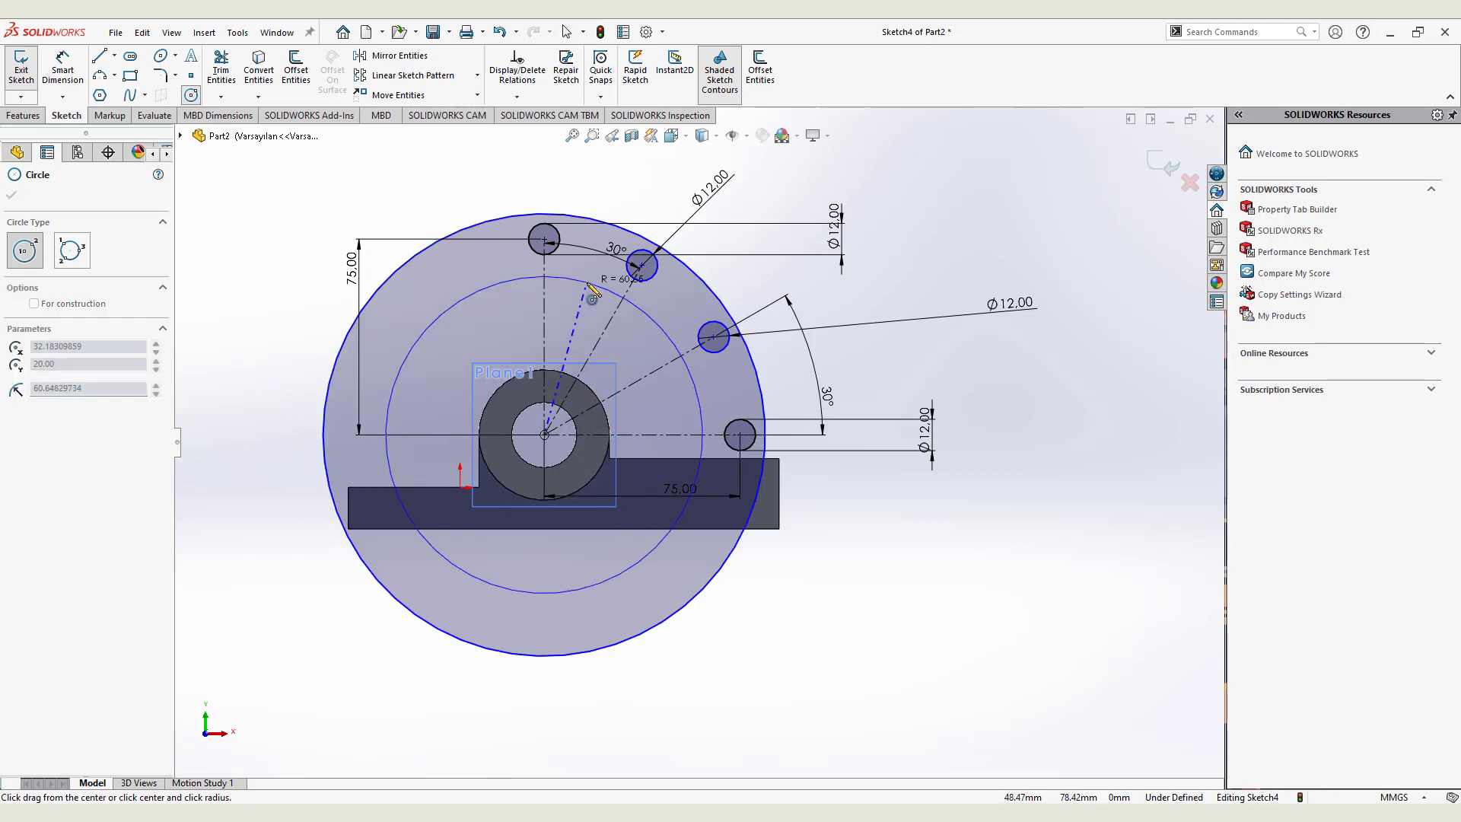
click(386, 435)
Add a vertical centerline above the top hole and a horizontal one past the right hole
click(117, 56)
click(133, 86)
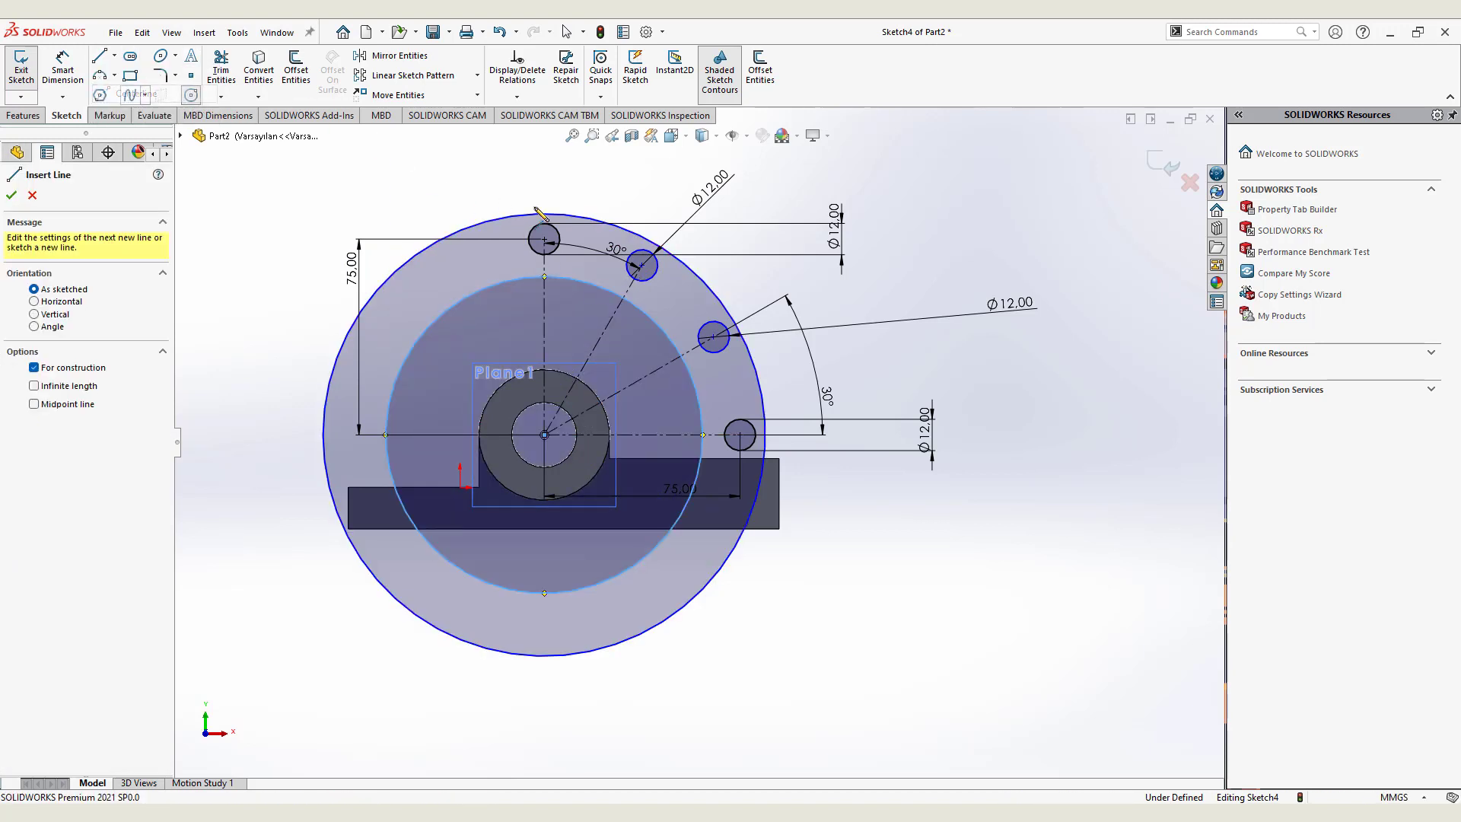
click(544, 240)
click(544, 154)
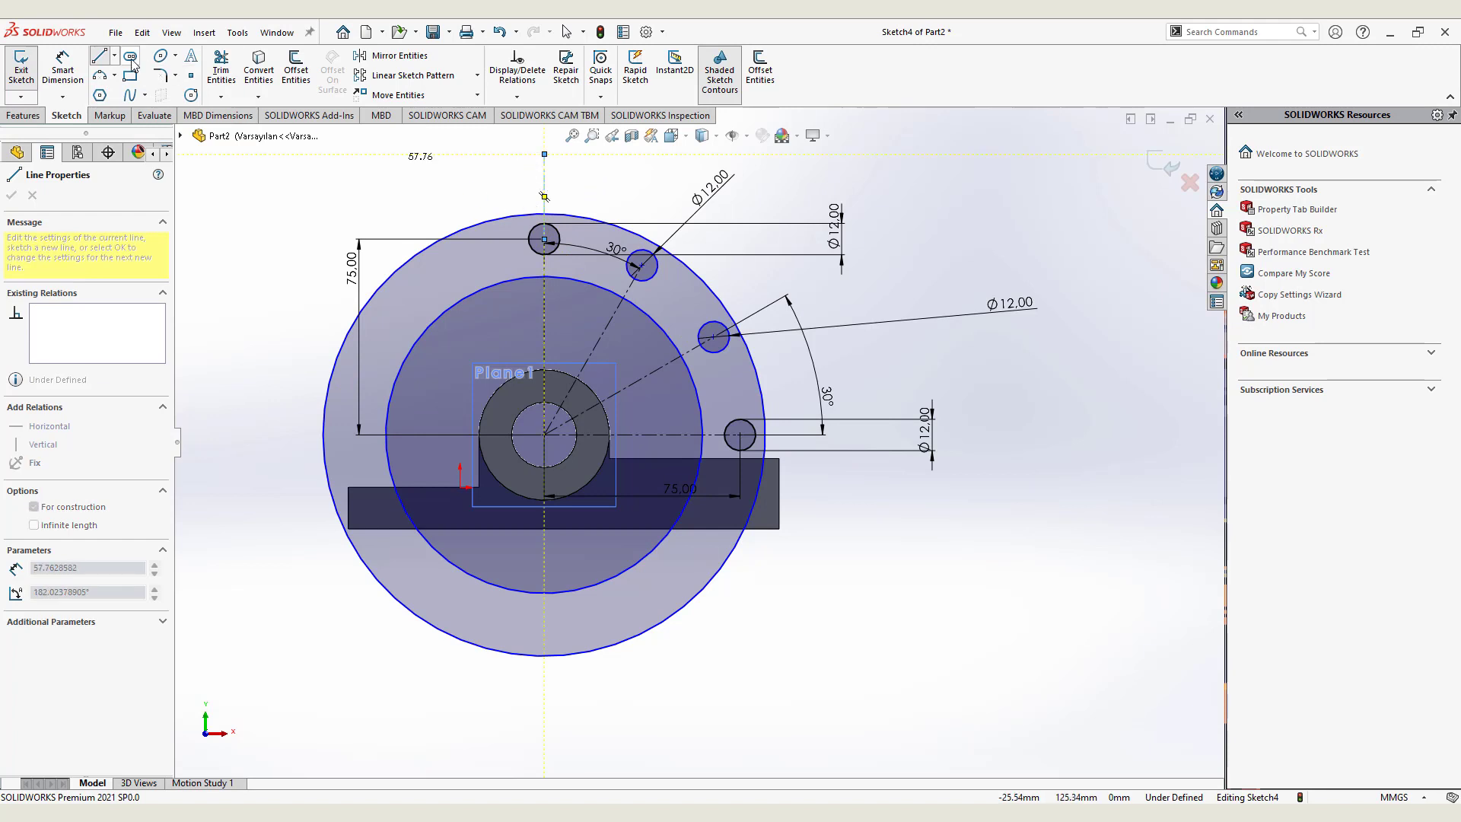
click(114, 57)
click(133, 85)
click(114, 56)
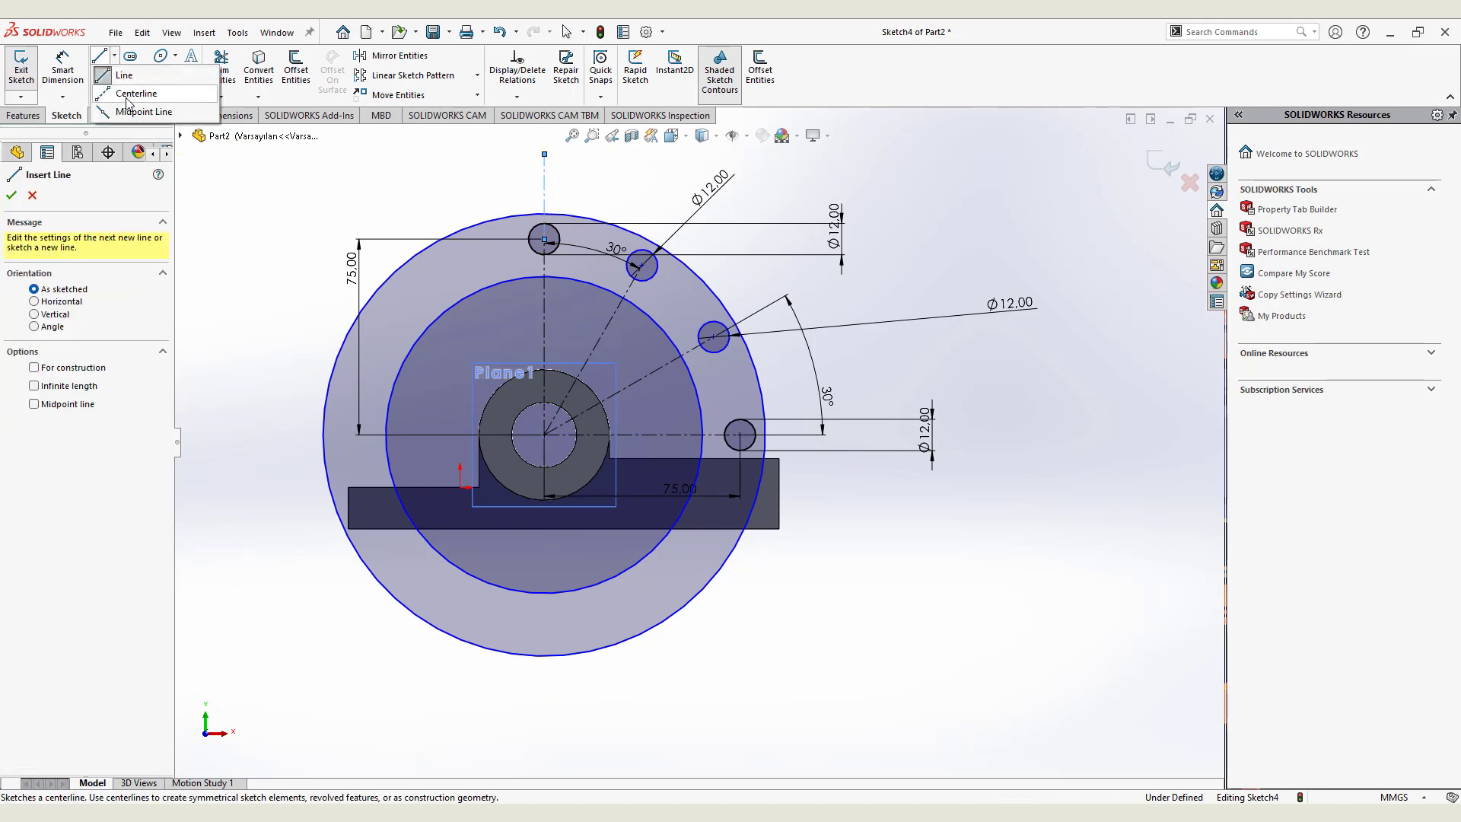
click(133, 85)
click(740, 434)
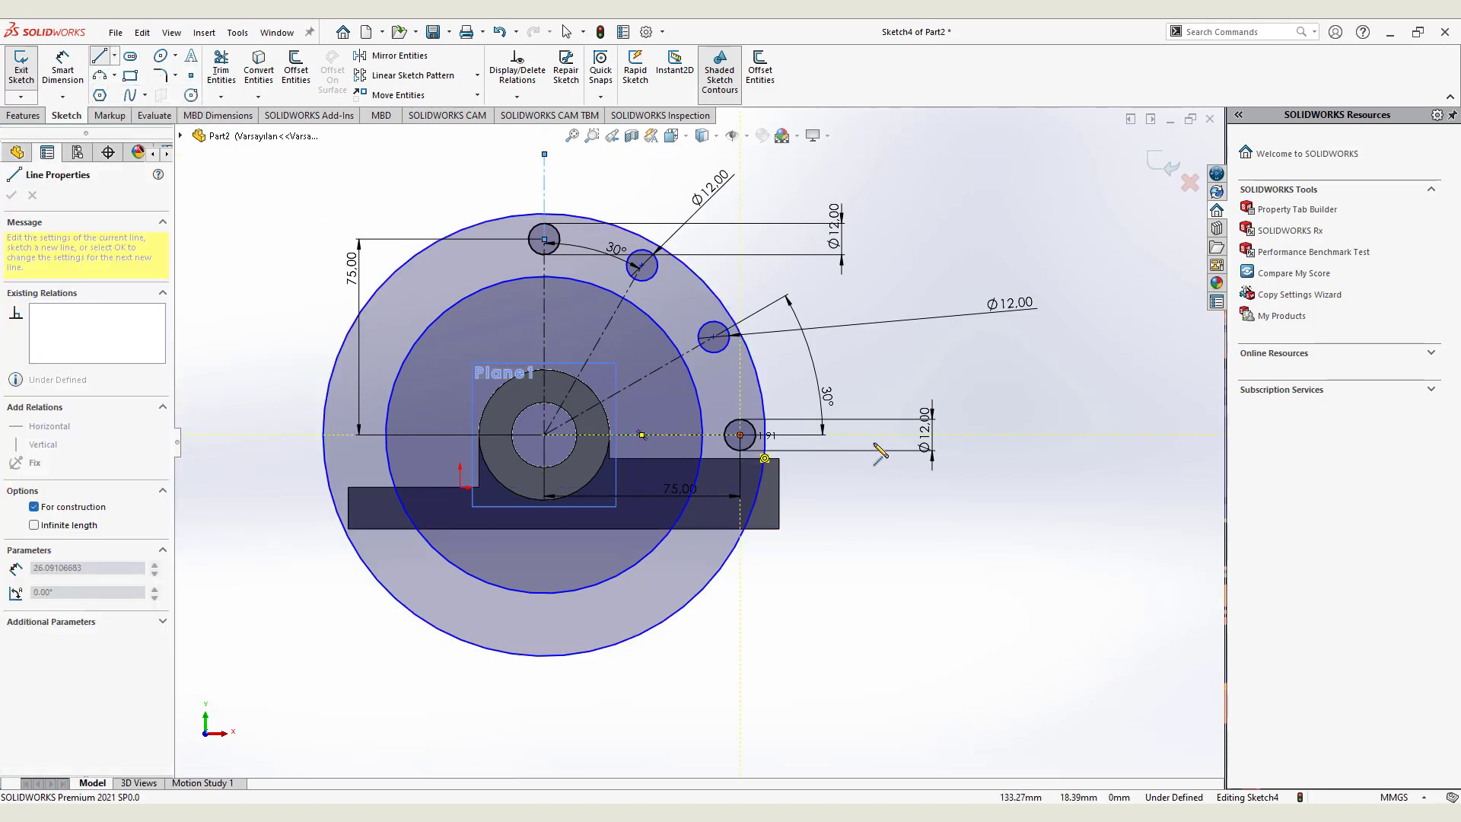
click(912, 436)
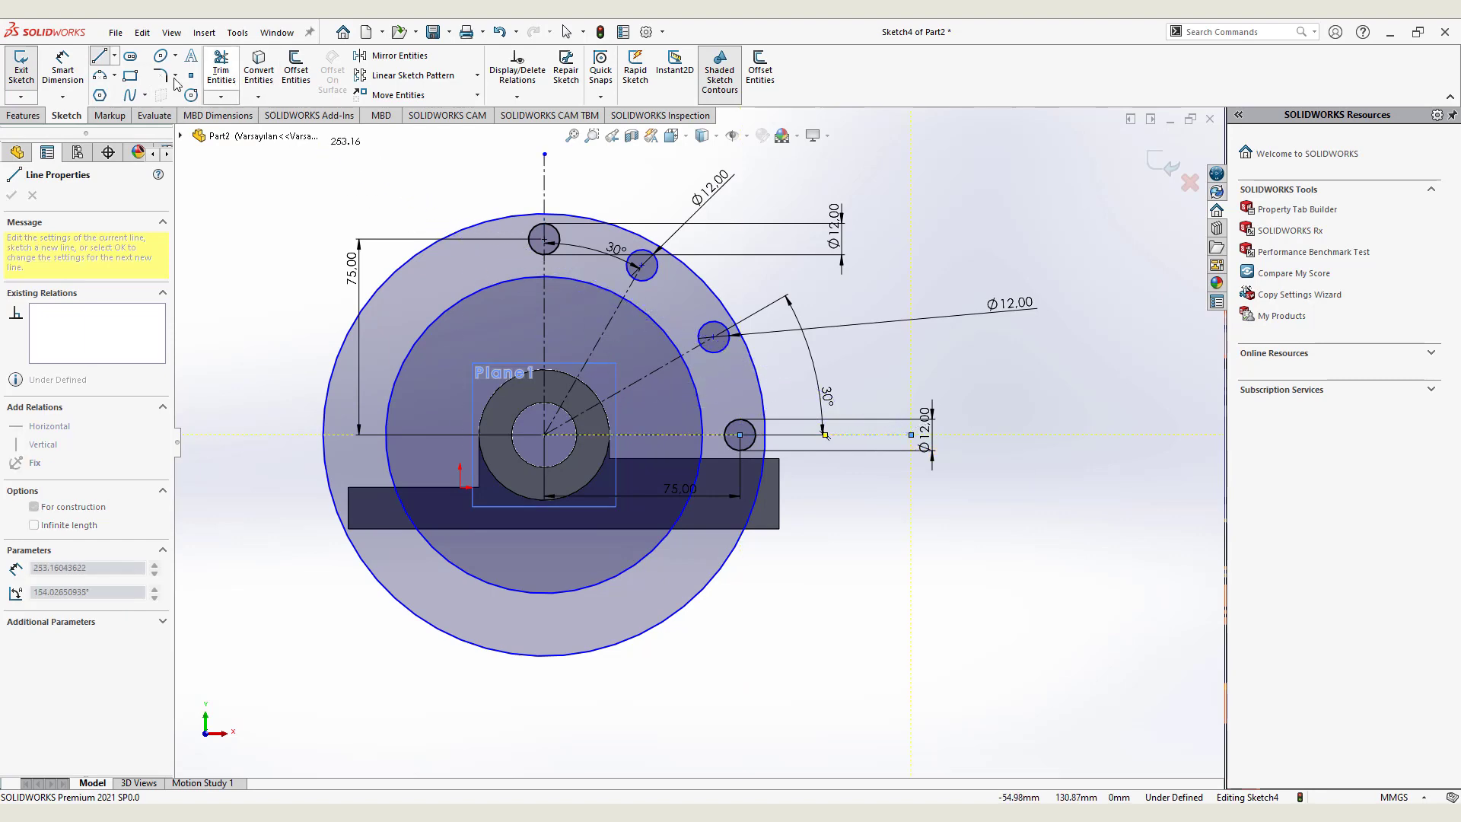
Dimension the outer circle to Ø180 mm and the inner circle to Ø120 mm
click(67, 64)
click(488, 222)
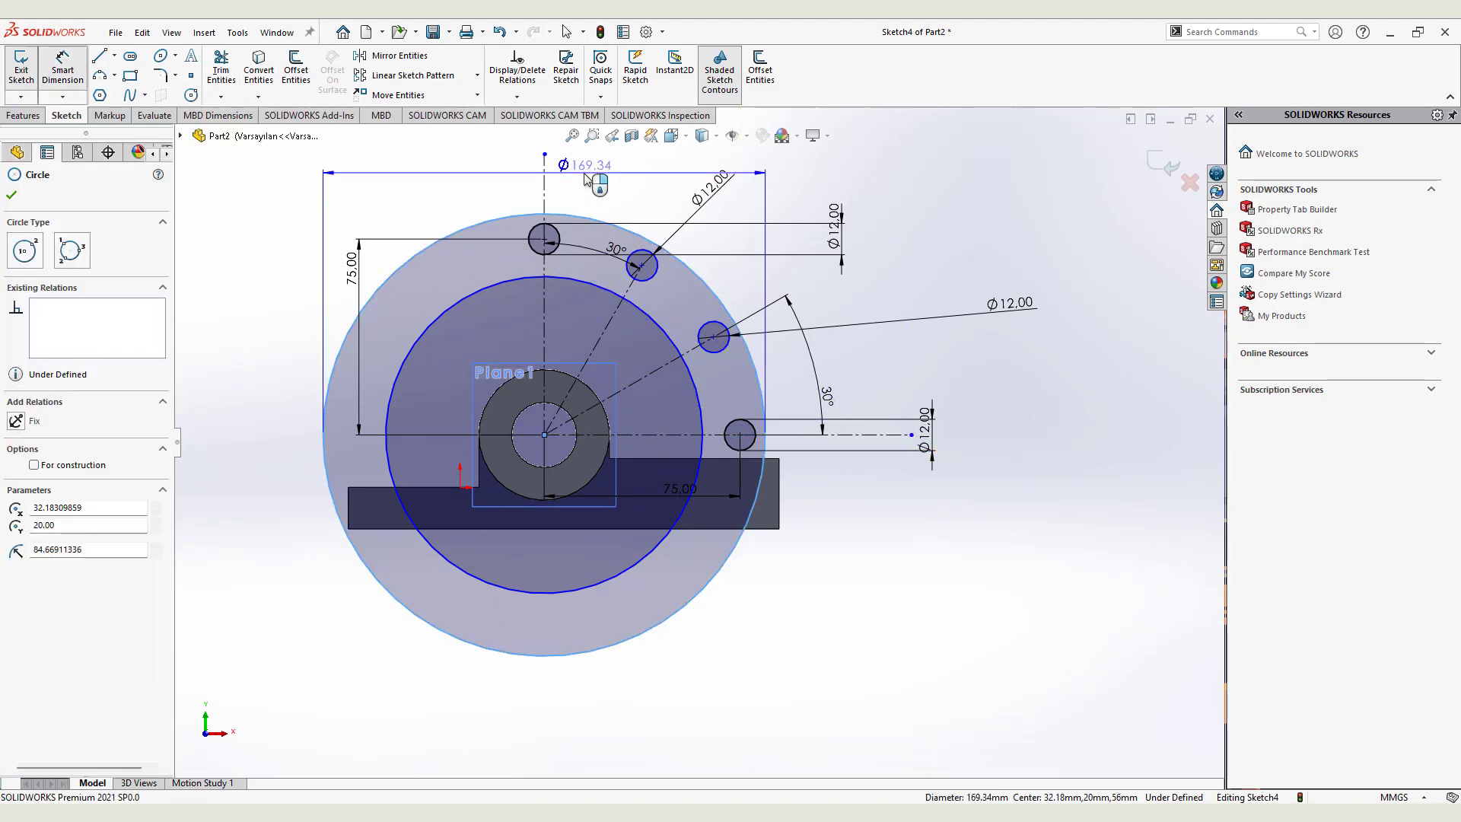
click(586, 181)
text(180)
key(Return)
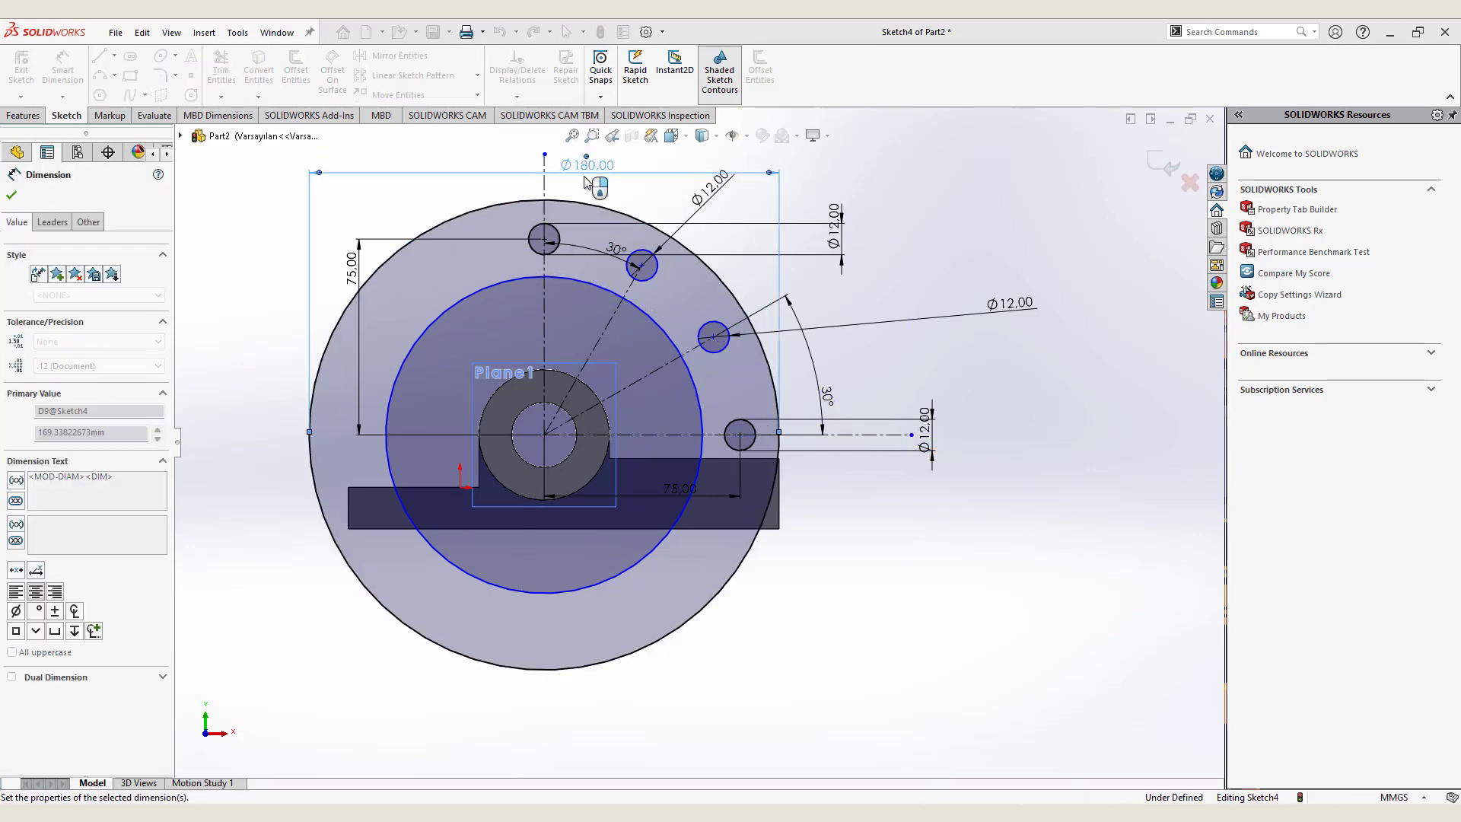
click(487, 306)
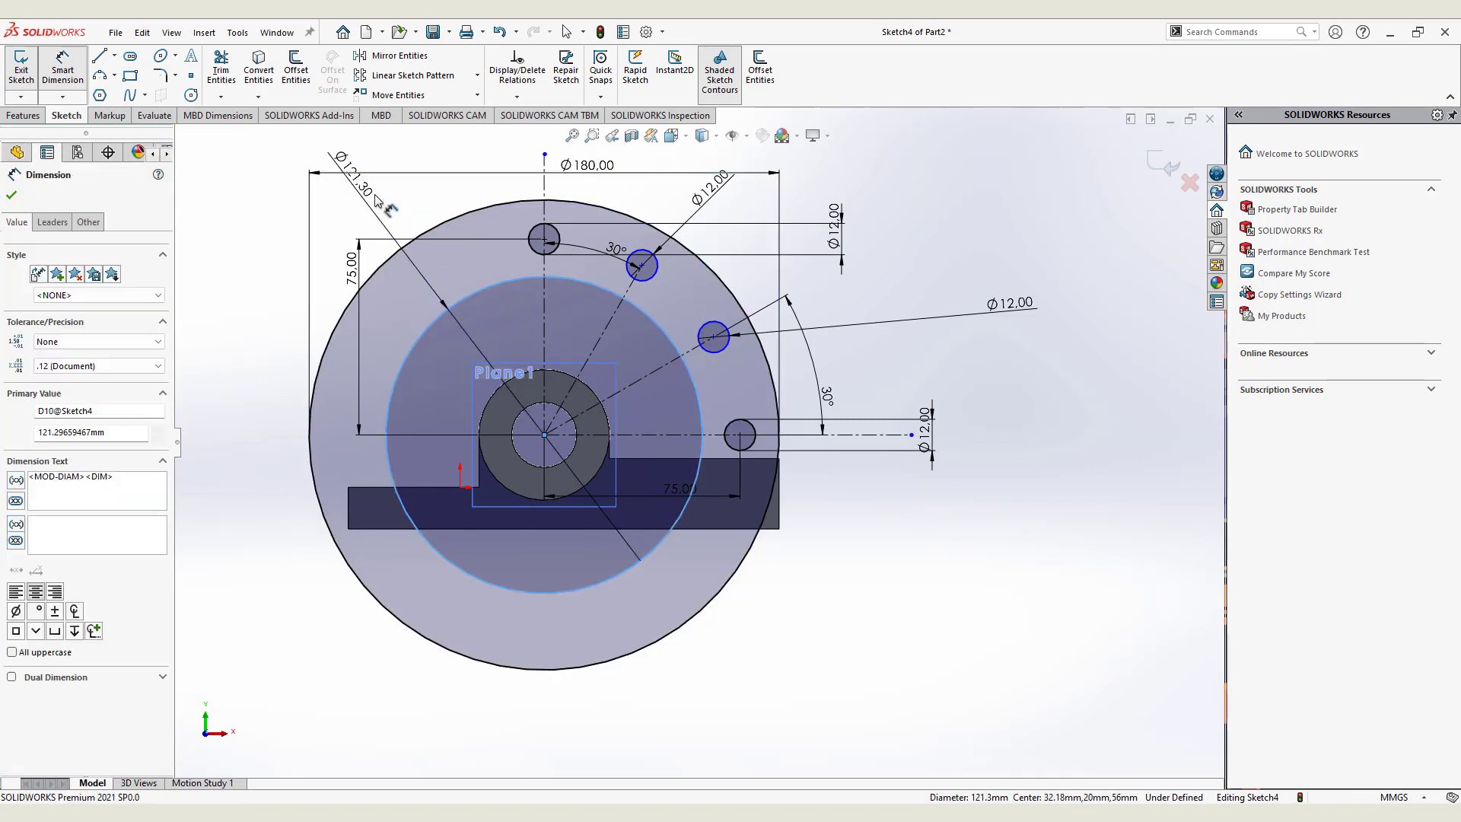
click(376, 200)
text(120)
key(Return)
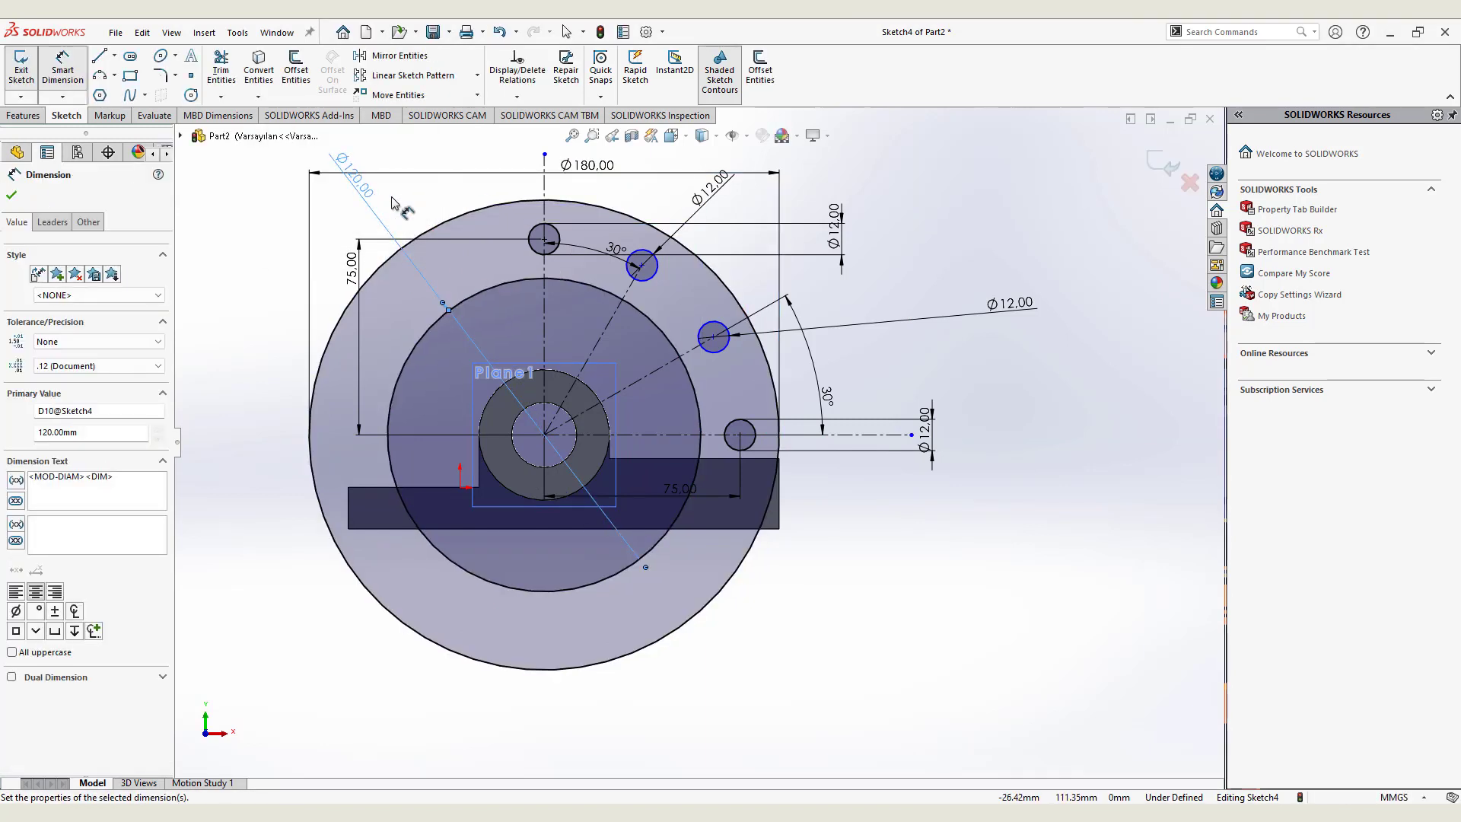
click(221, 68)
Trim the outer Ø180 circle and add R15 semicircular end caps around the top and bottom holes
drag(399, 165, 489, 313)
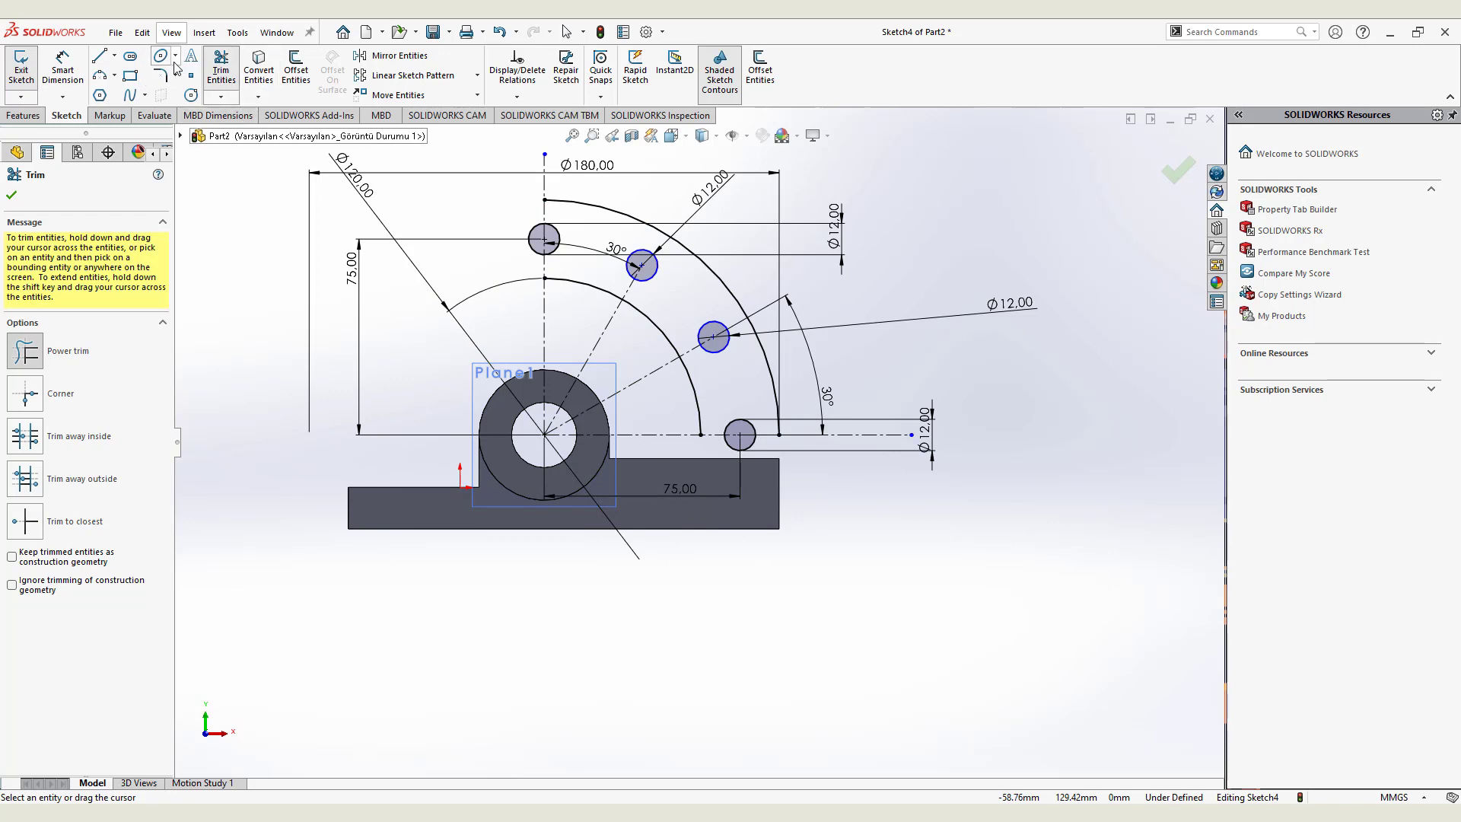
click(113, 73)
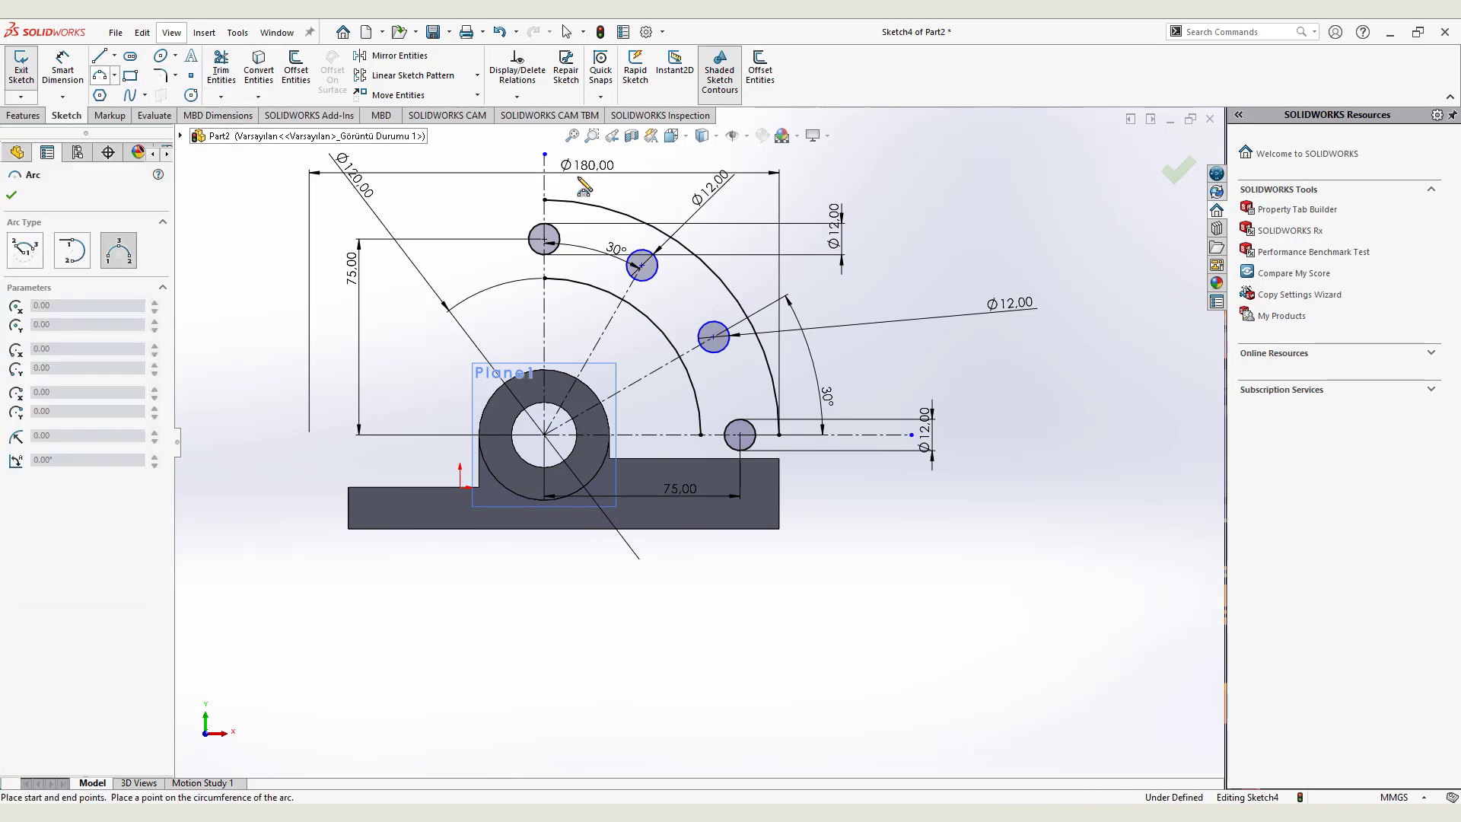
click(544, 279)
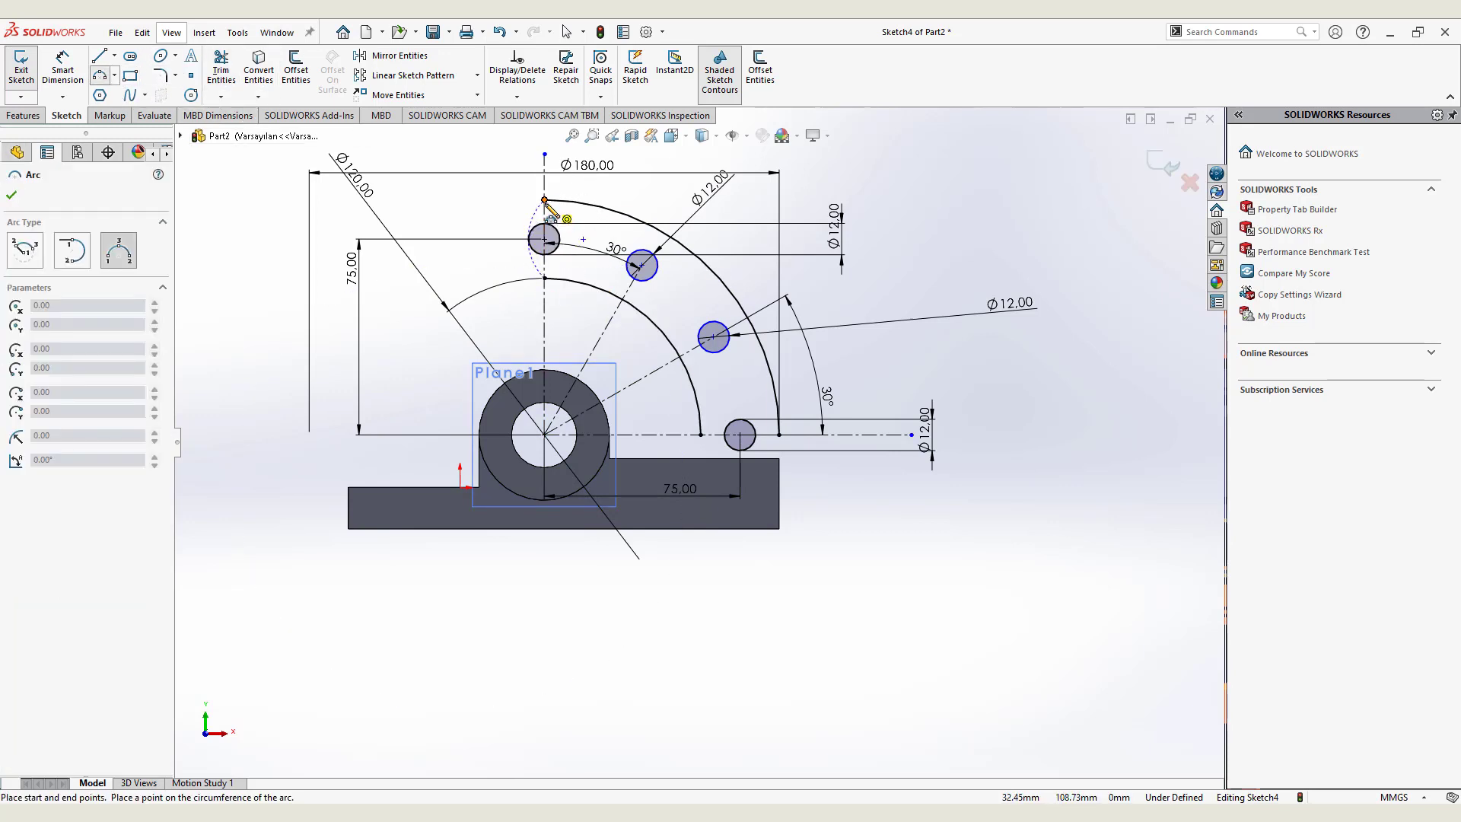
click(515, 219)
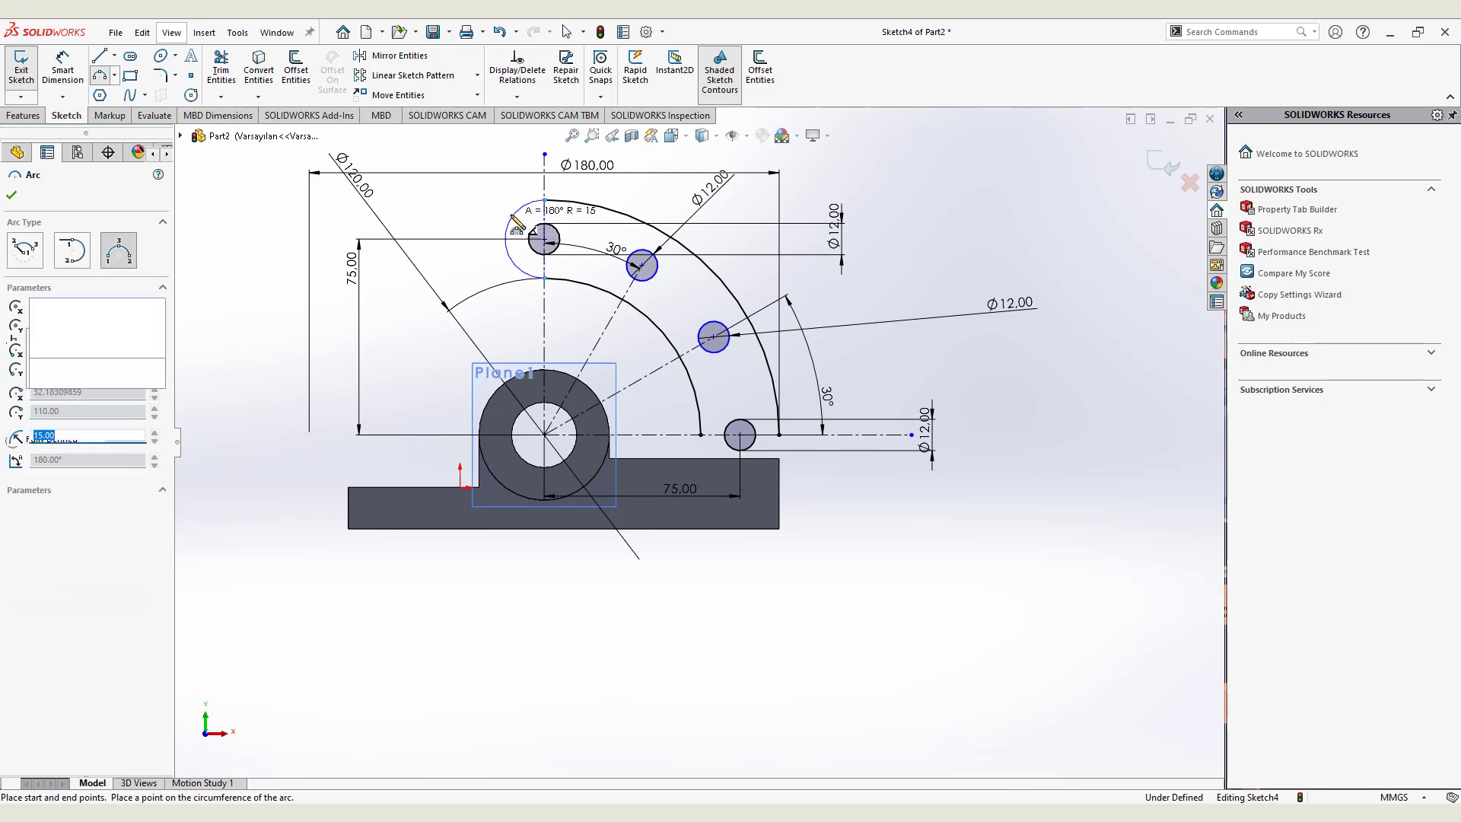
click(700, 435)
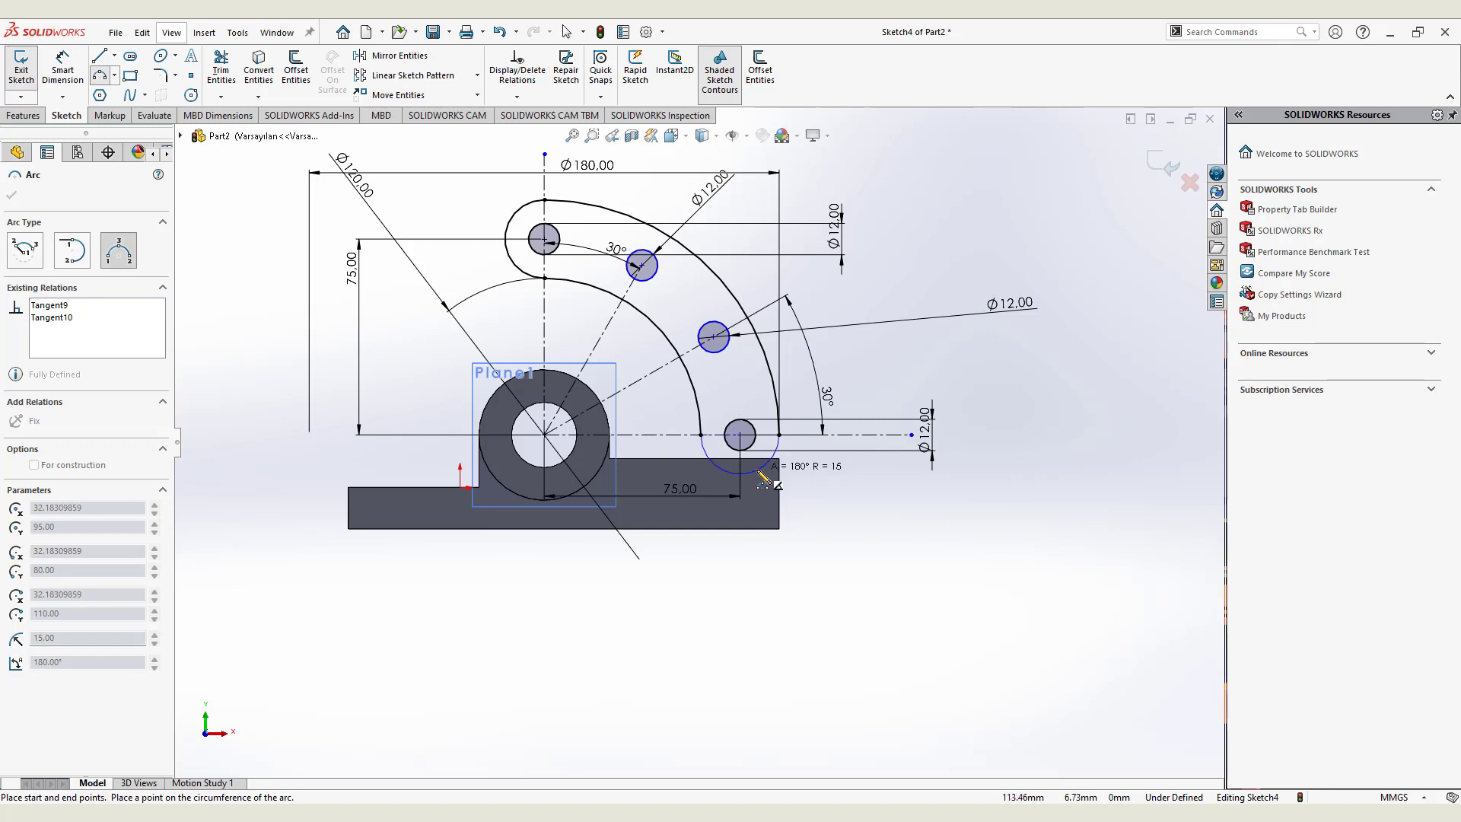
click(764, 472)
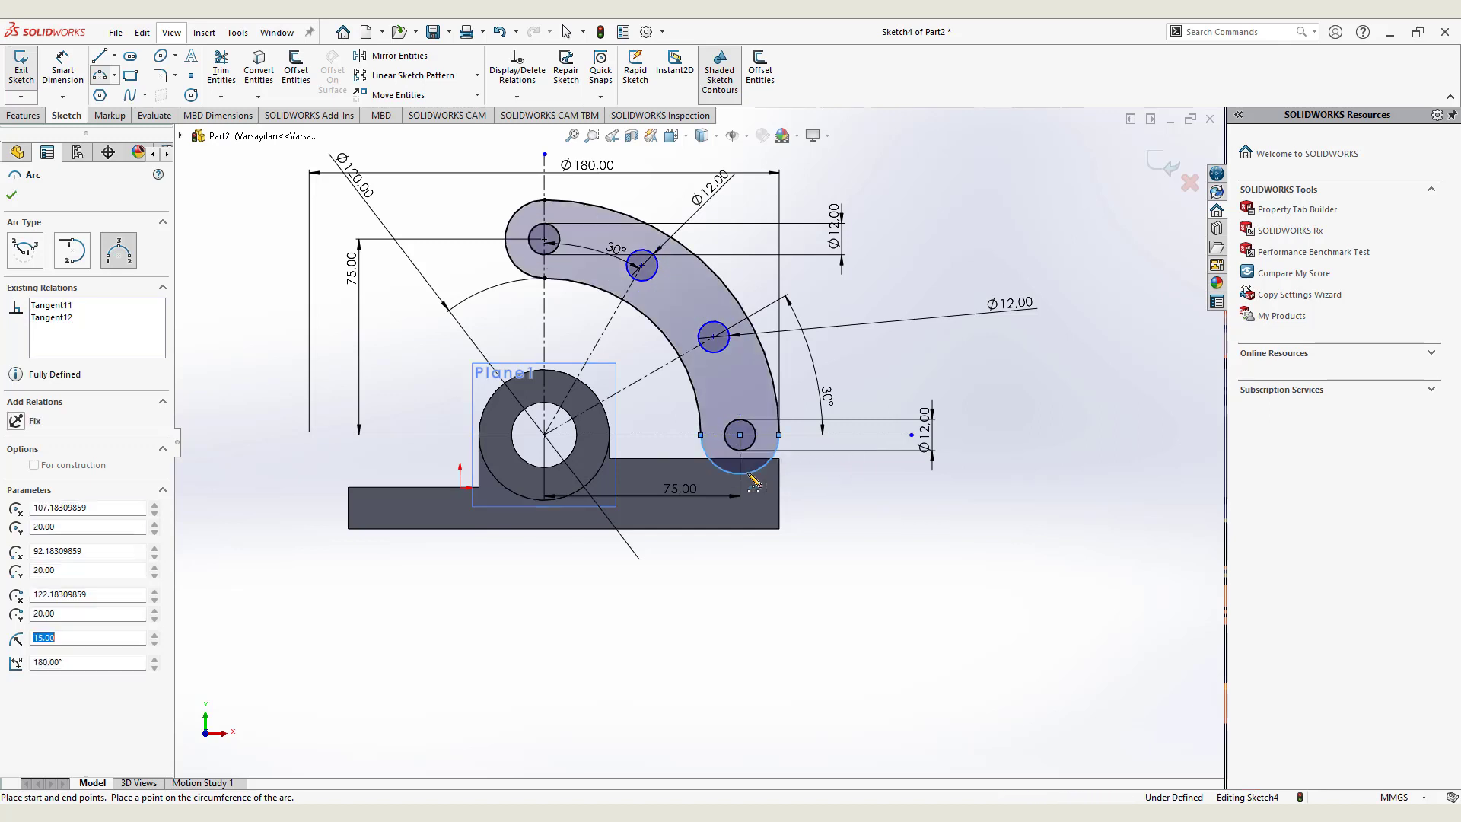
click(114, 55)
click(126, 90)
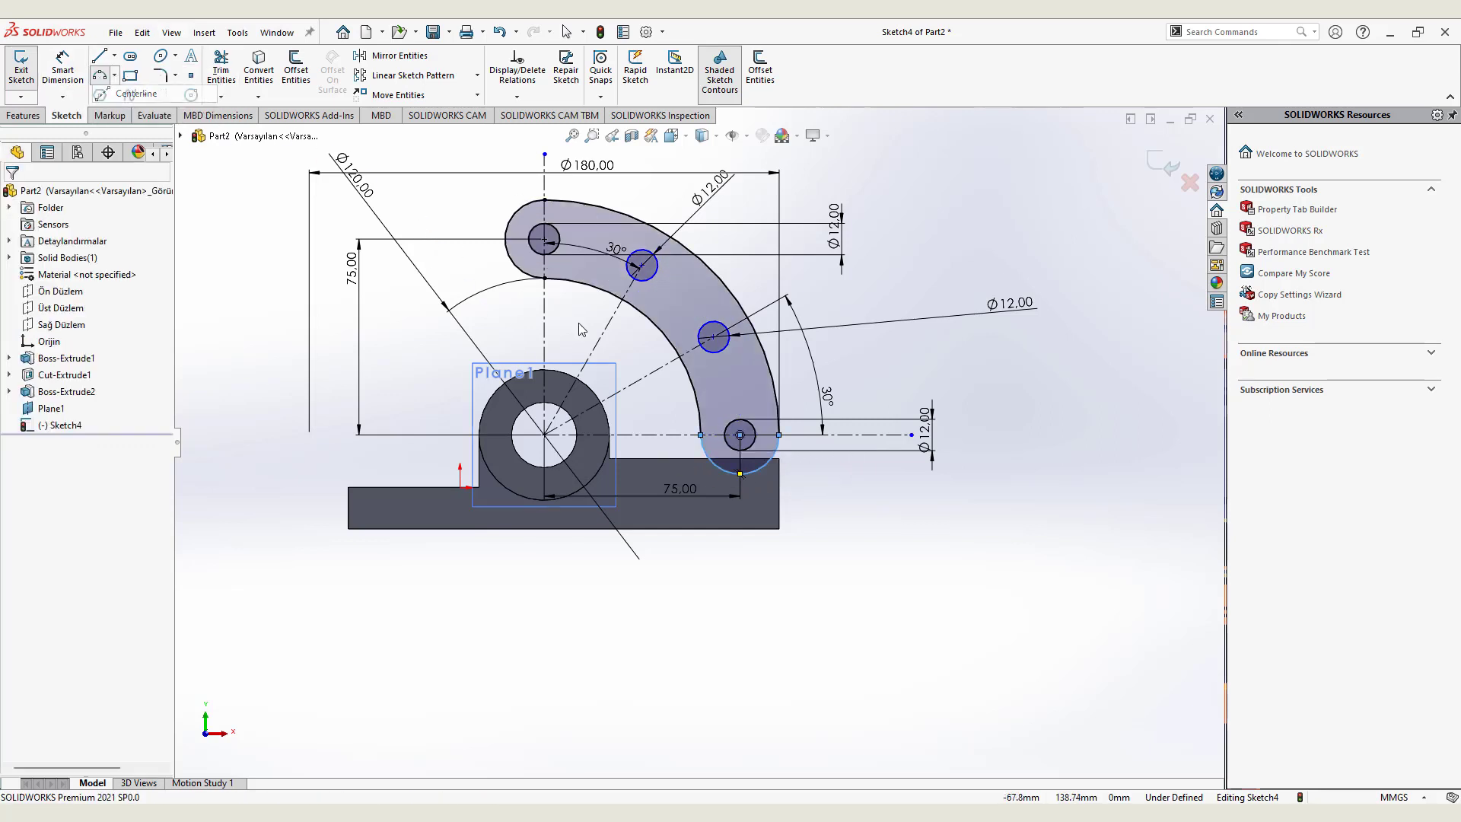
Draw a centreline at the boss and dimension it 15 mm from centre
click(545, 371)
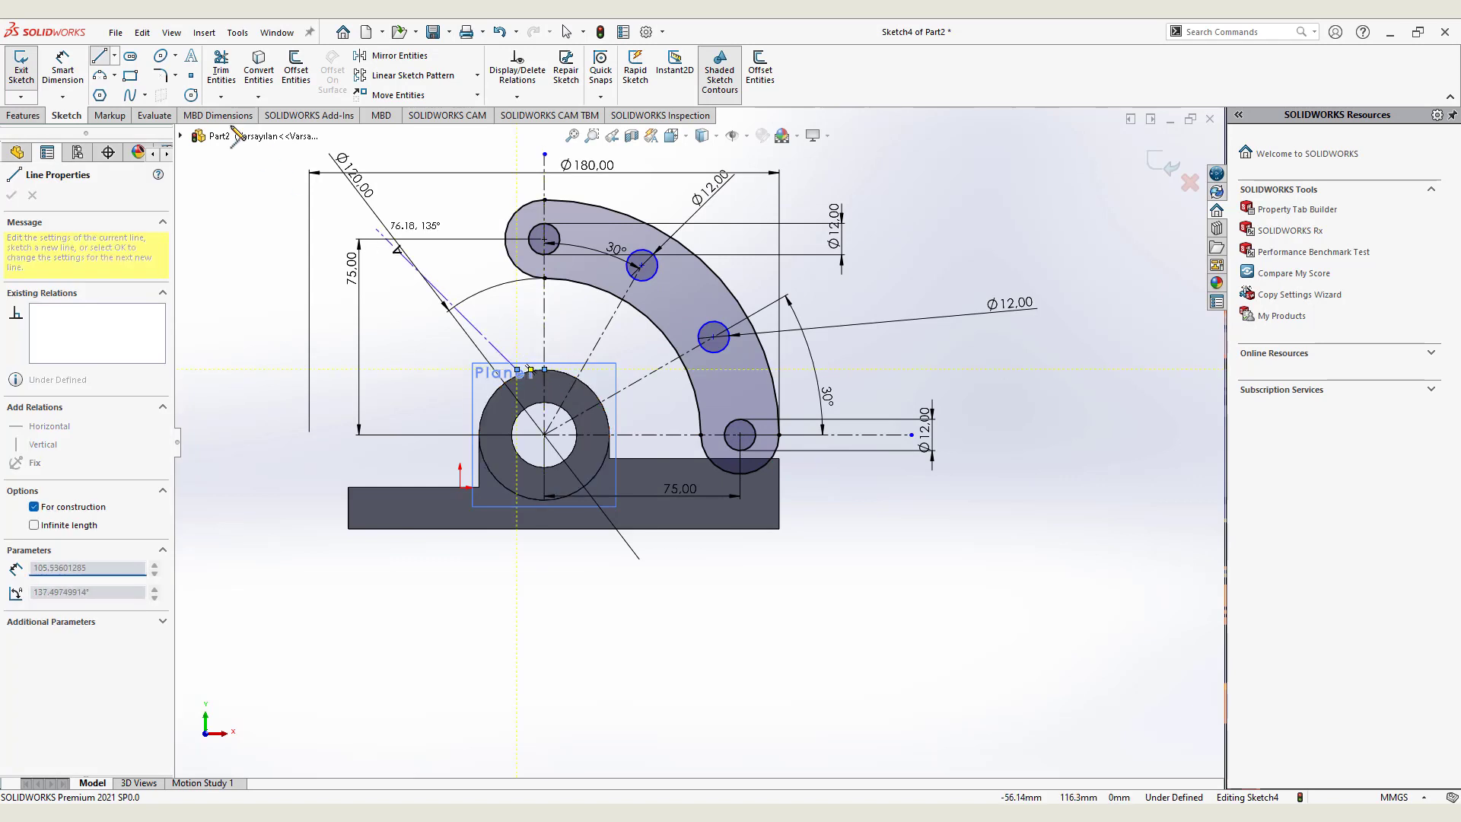
click(76, 82)
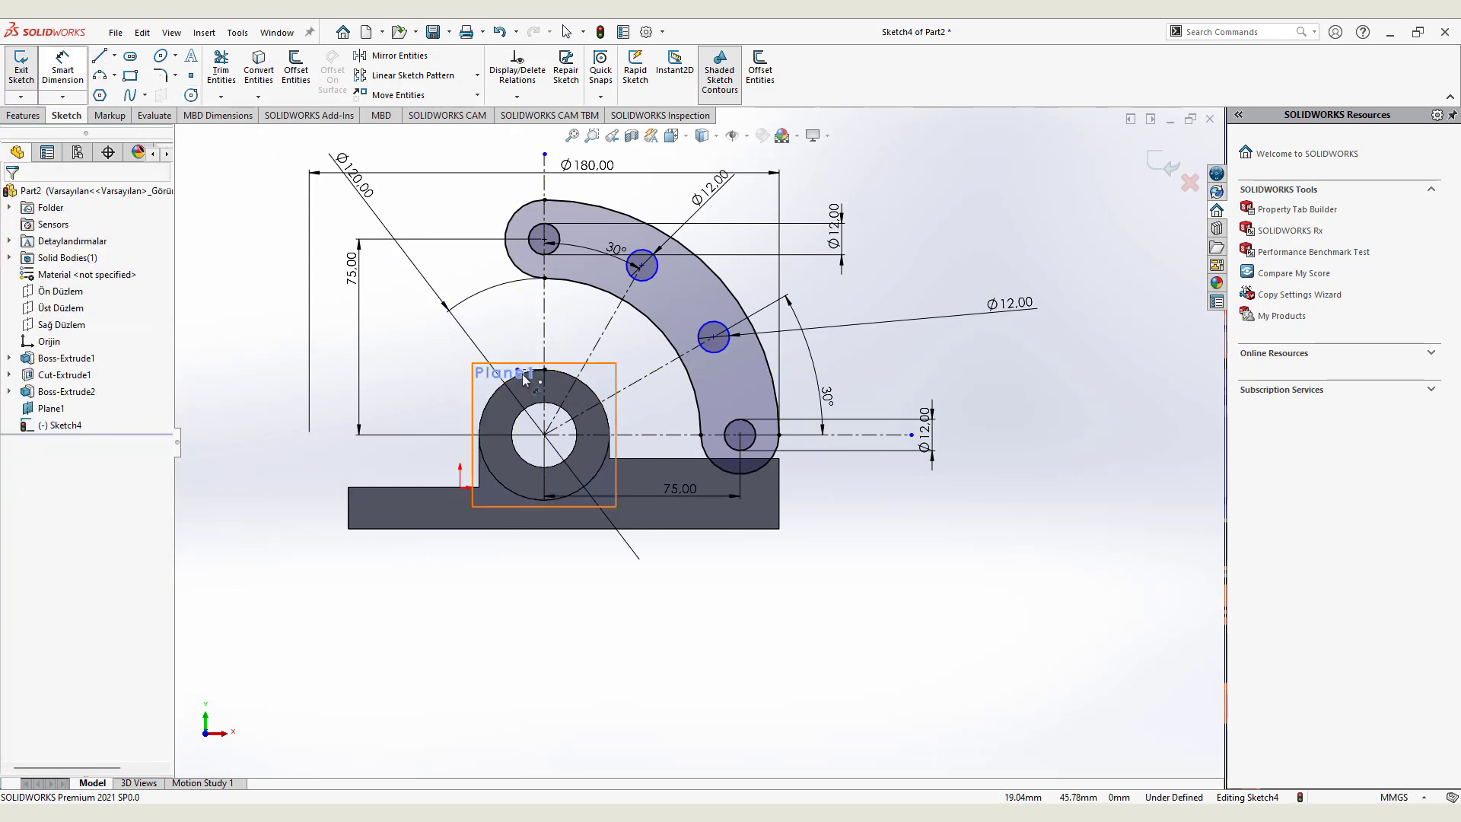
click(515, 414)
click(422, 418)
text(1)
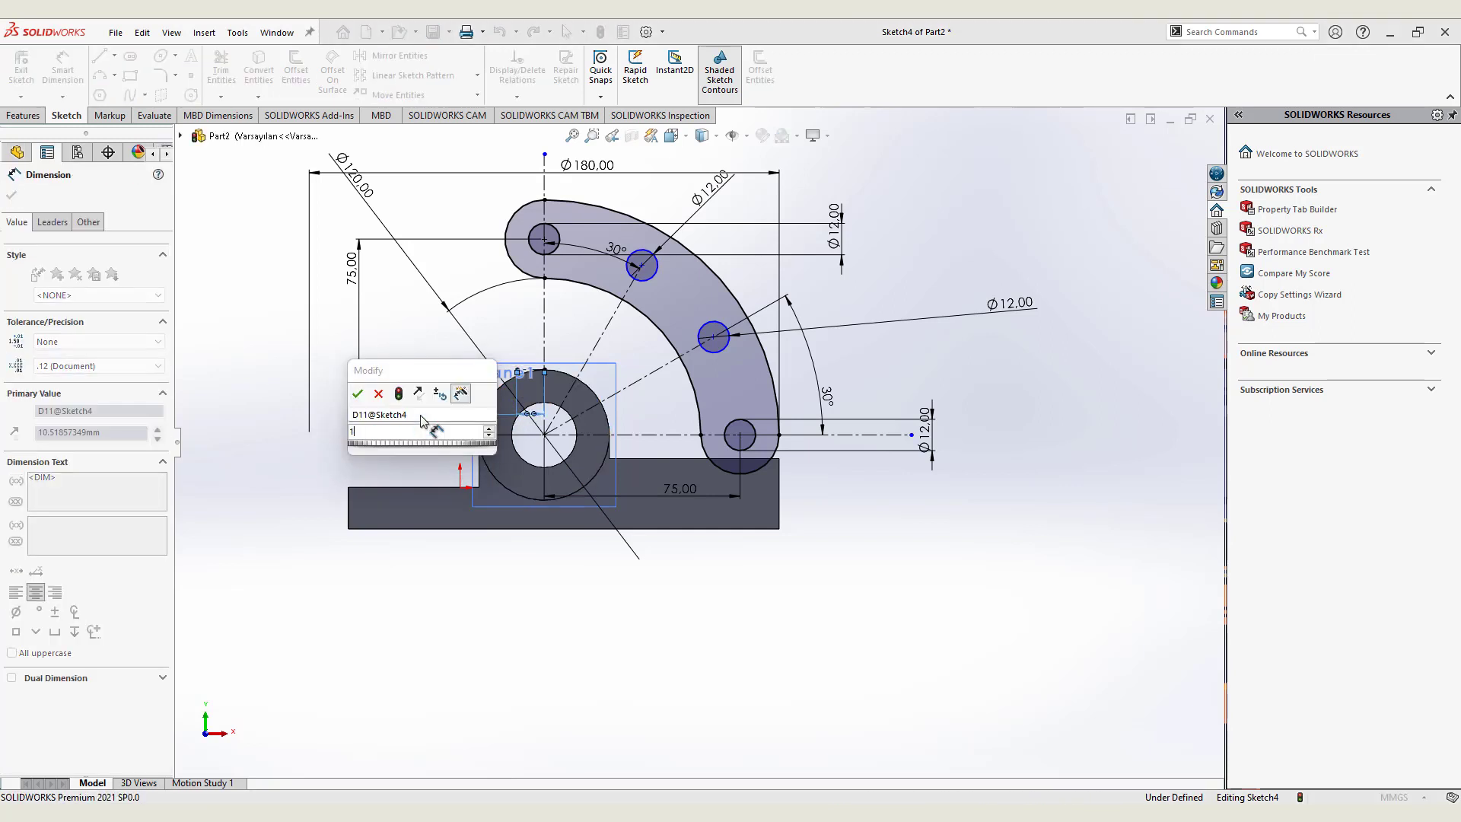
text(5)
key(Return)
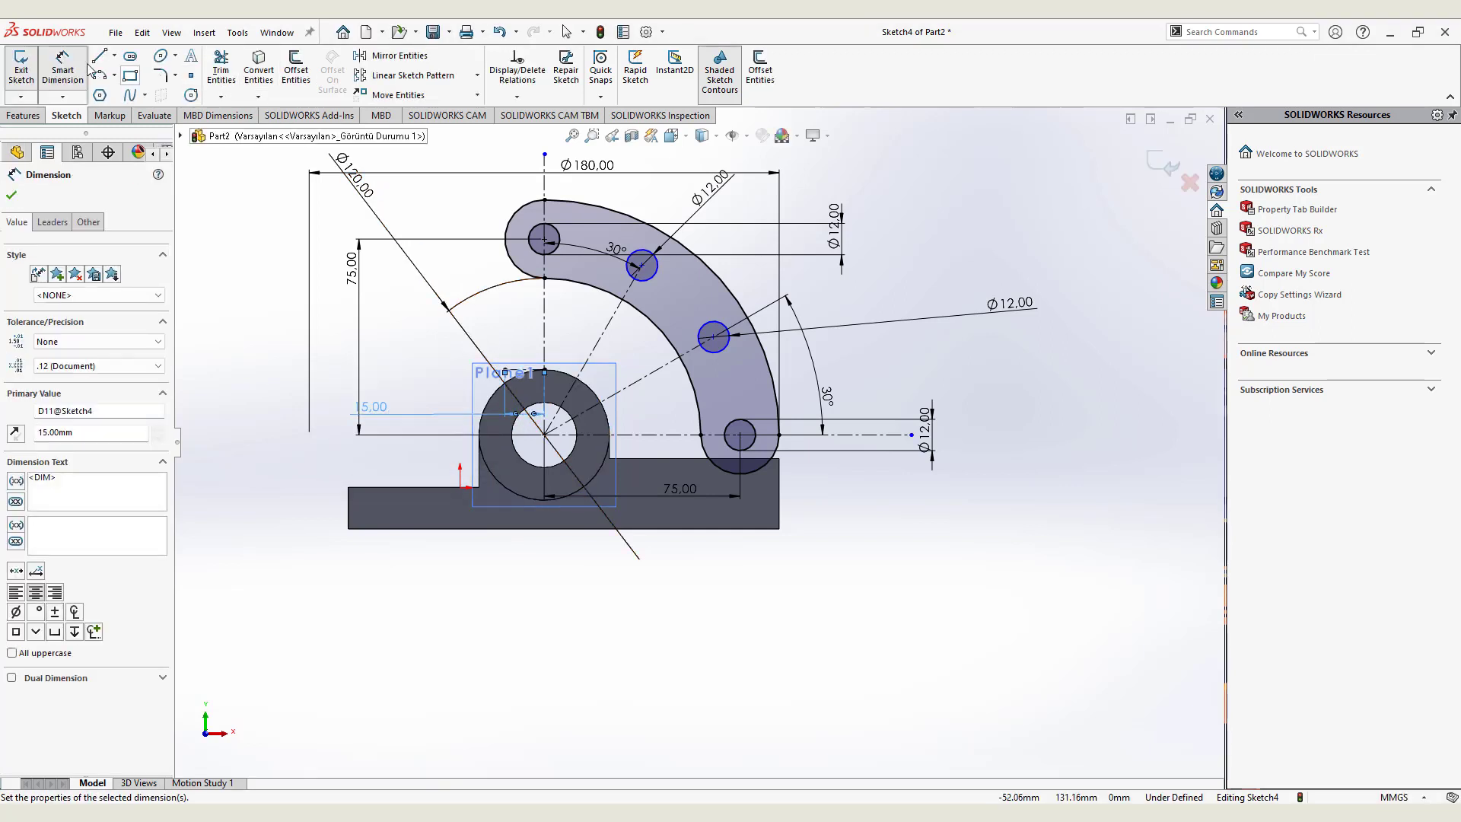
Draw a vertical line on the boss and mirror it about the vertical centreline
click(99, 56)
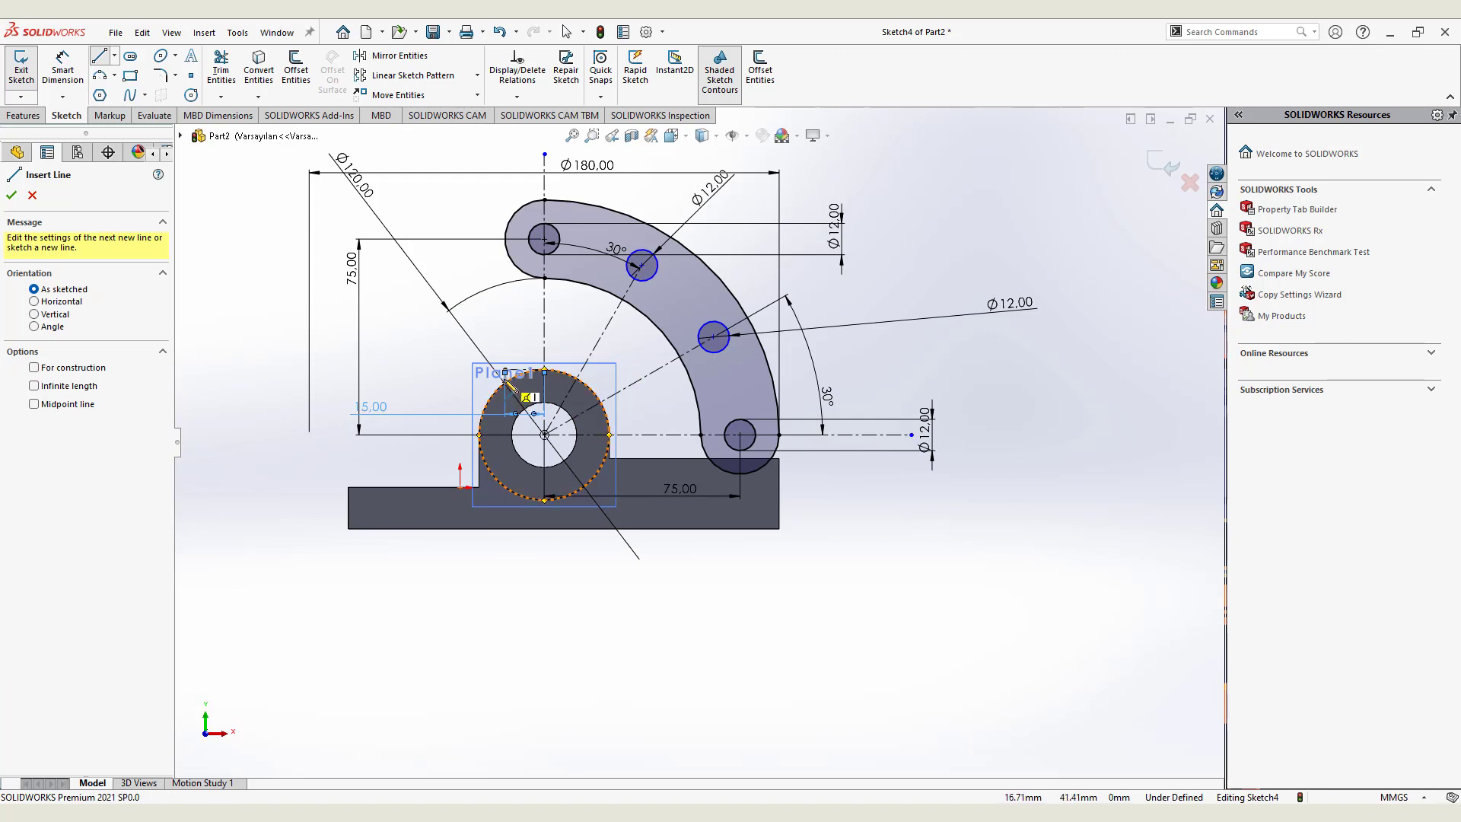
click(506, 388)
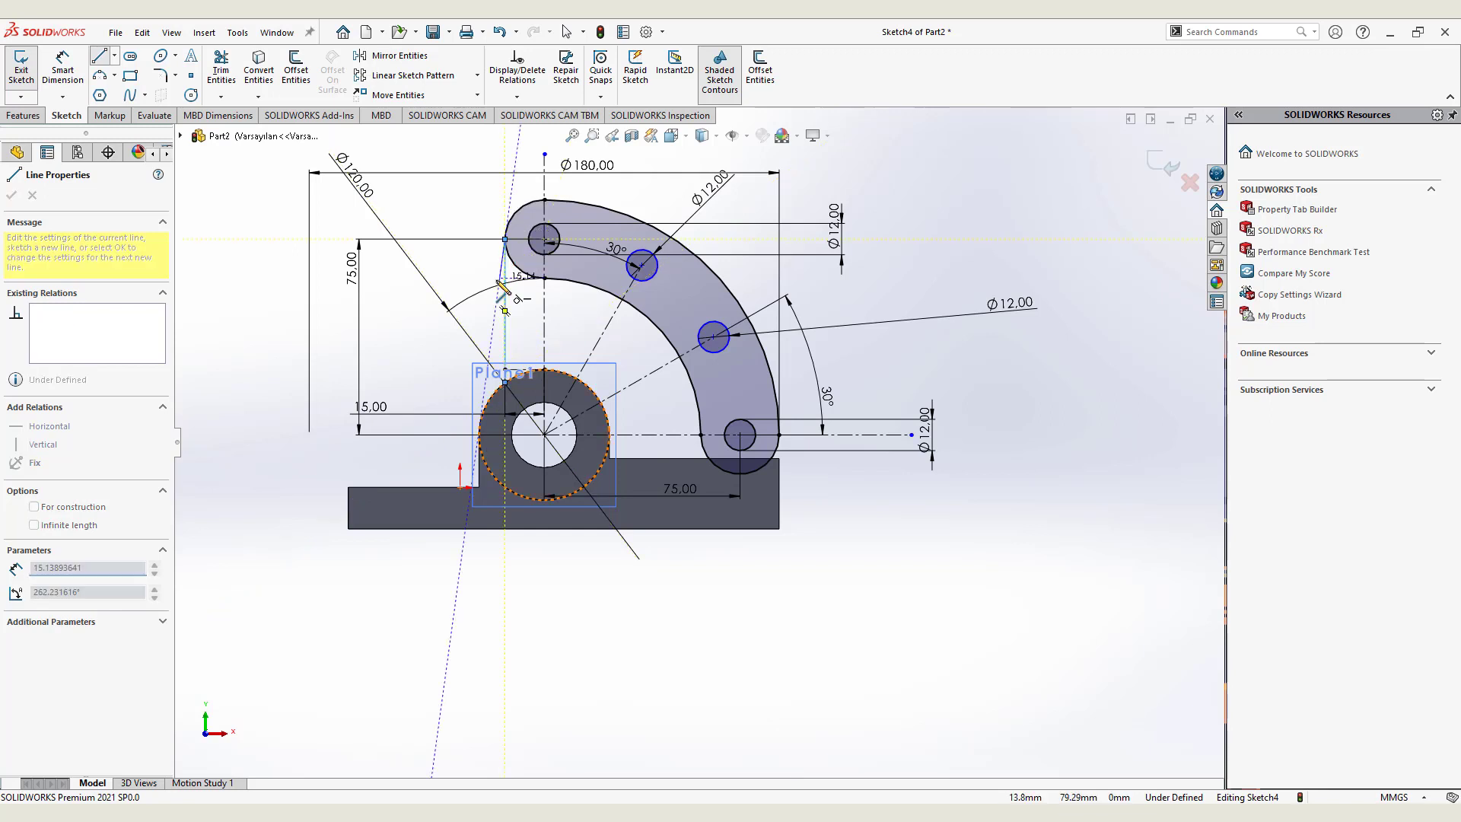
click(391, 56)
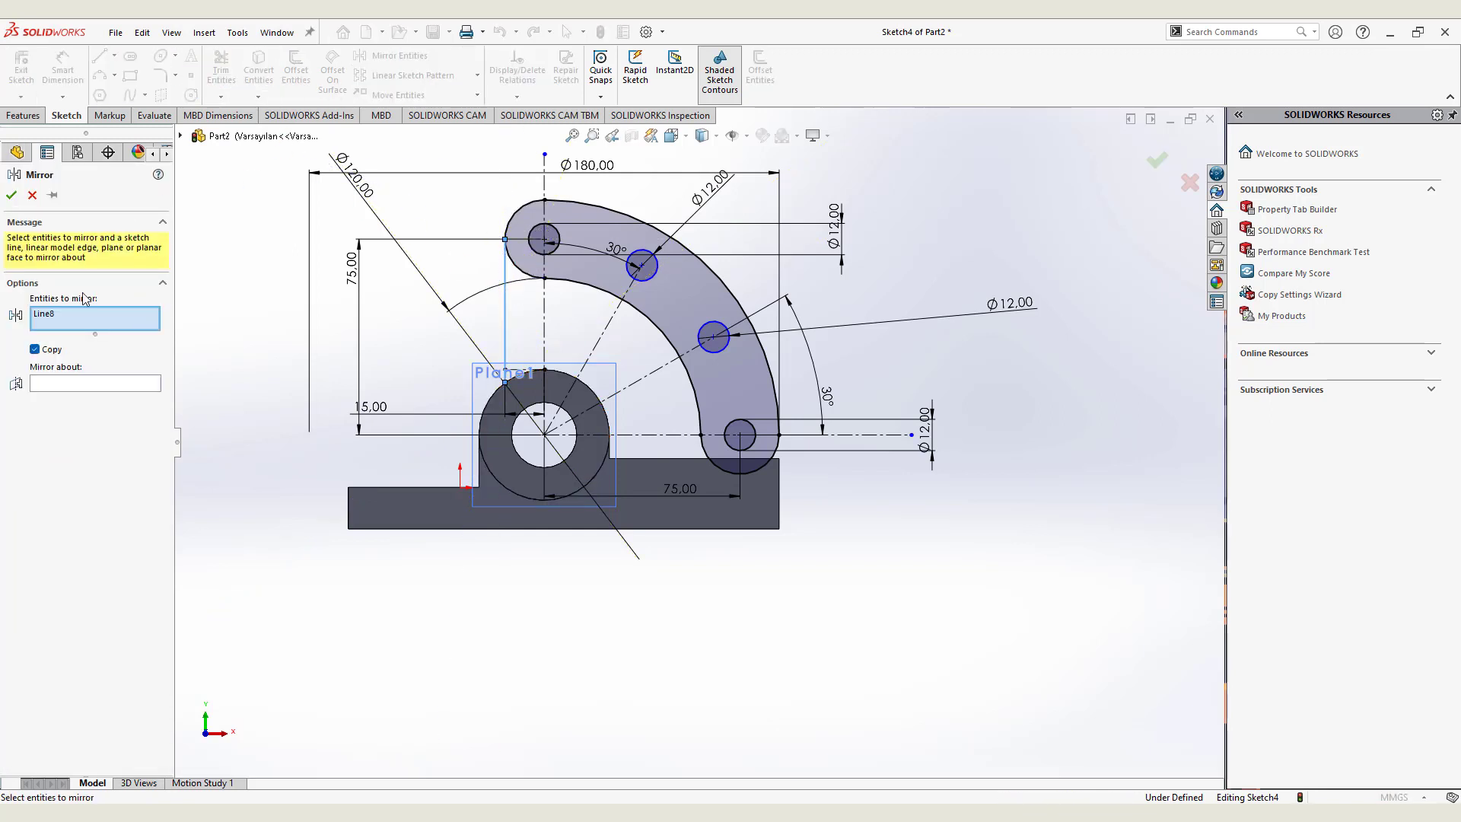
click(128, 388)
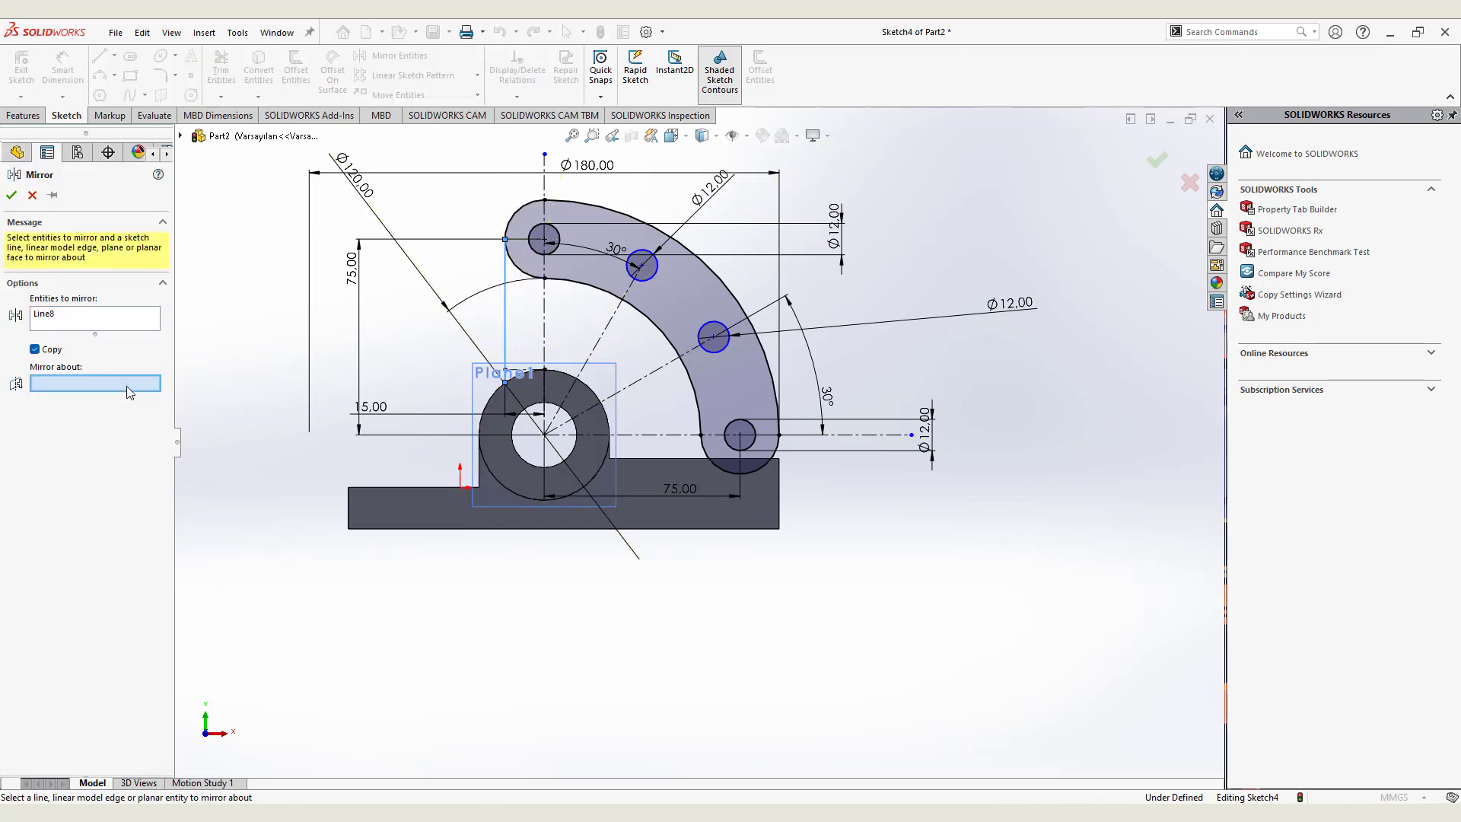
click(544, 307)
click(1165, 160)
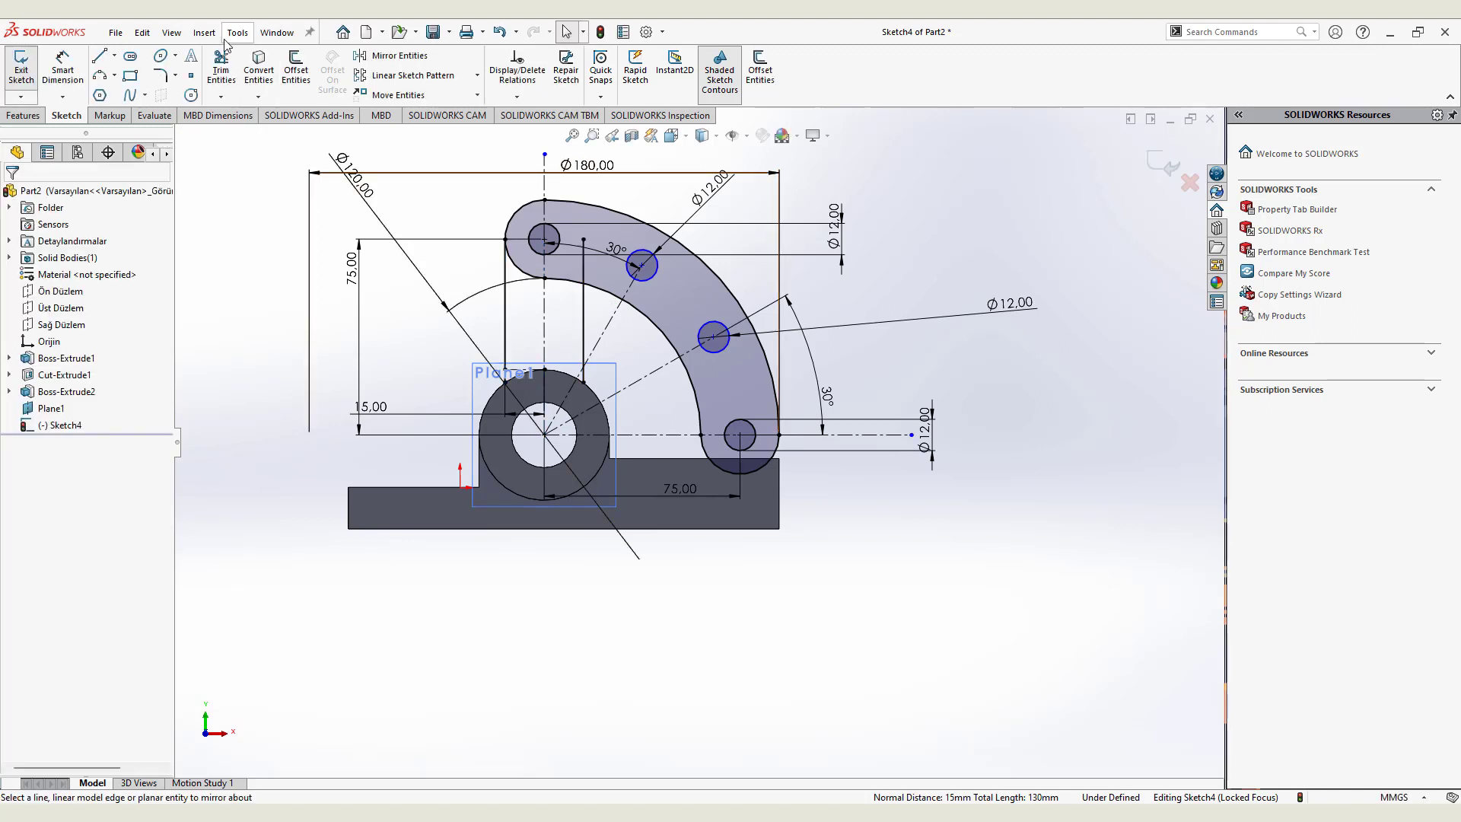
Draw a horizontal line from the bottom cap to the boss, mirrored about the horizontal centreline
click(100, 59)
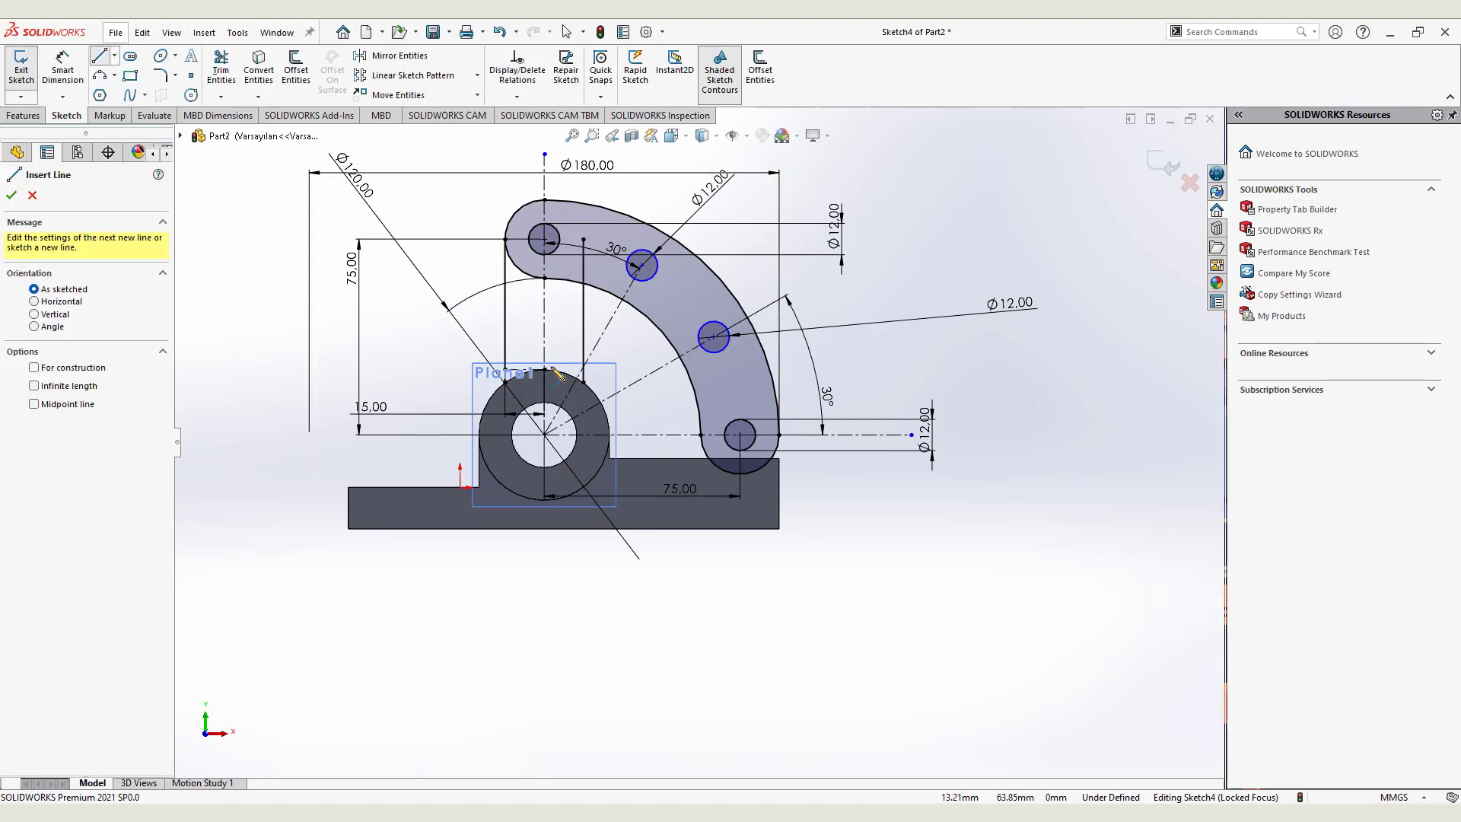
click(740, 474)
click(596, 474)
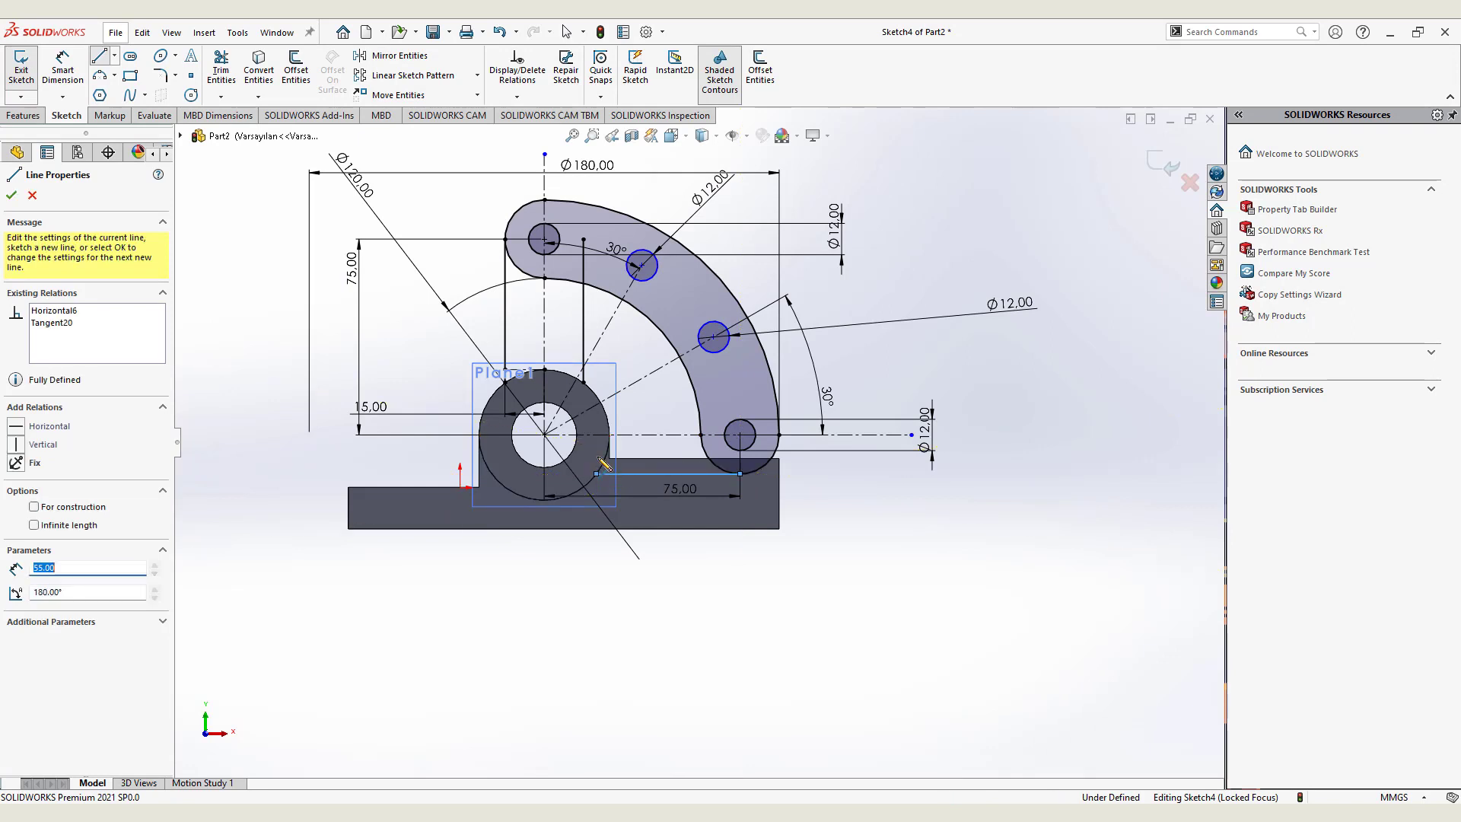
click(380, 56)
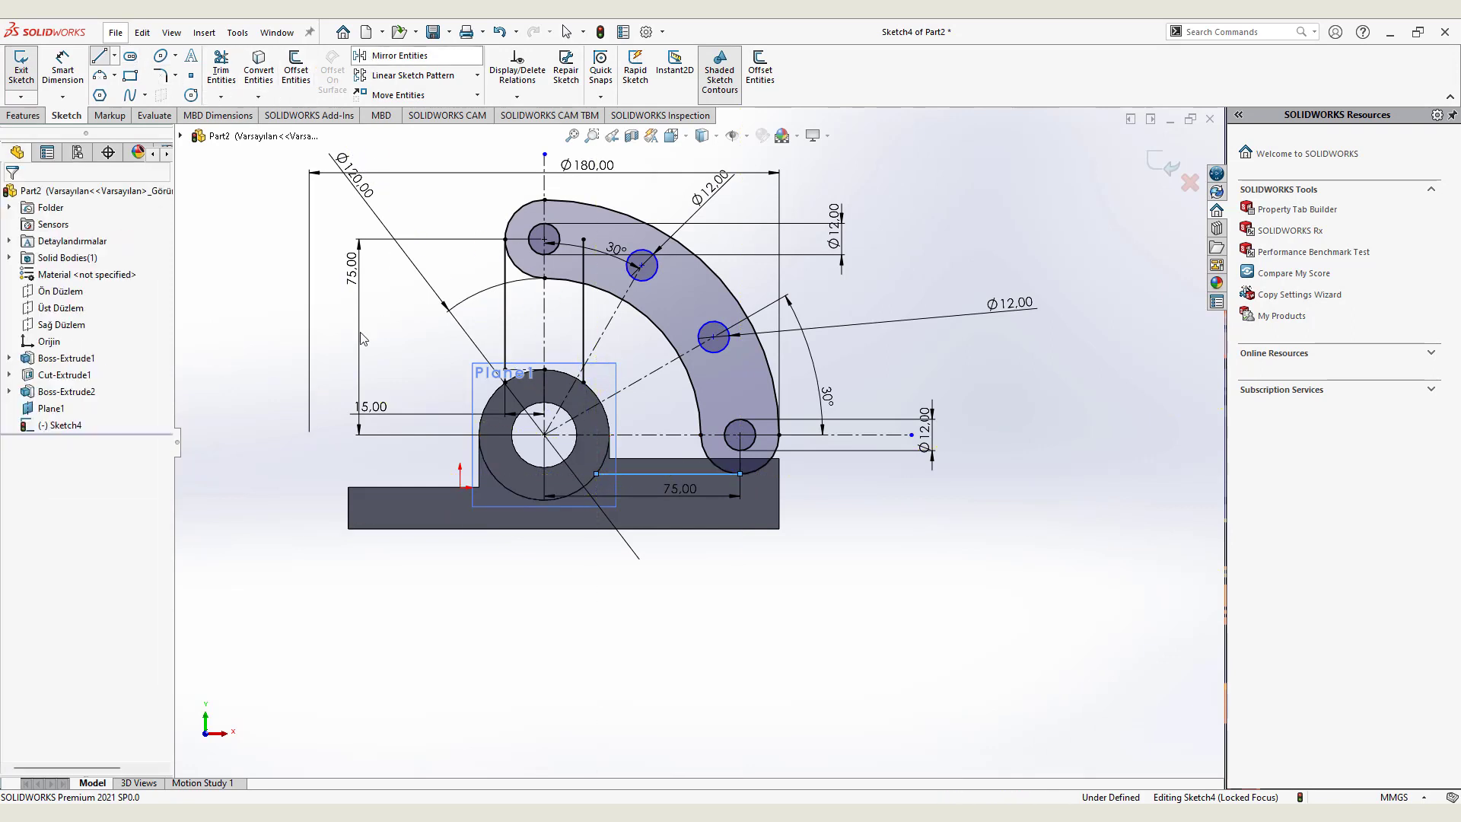
click(602, 437)
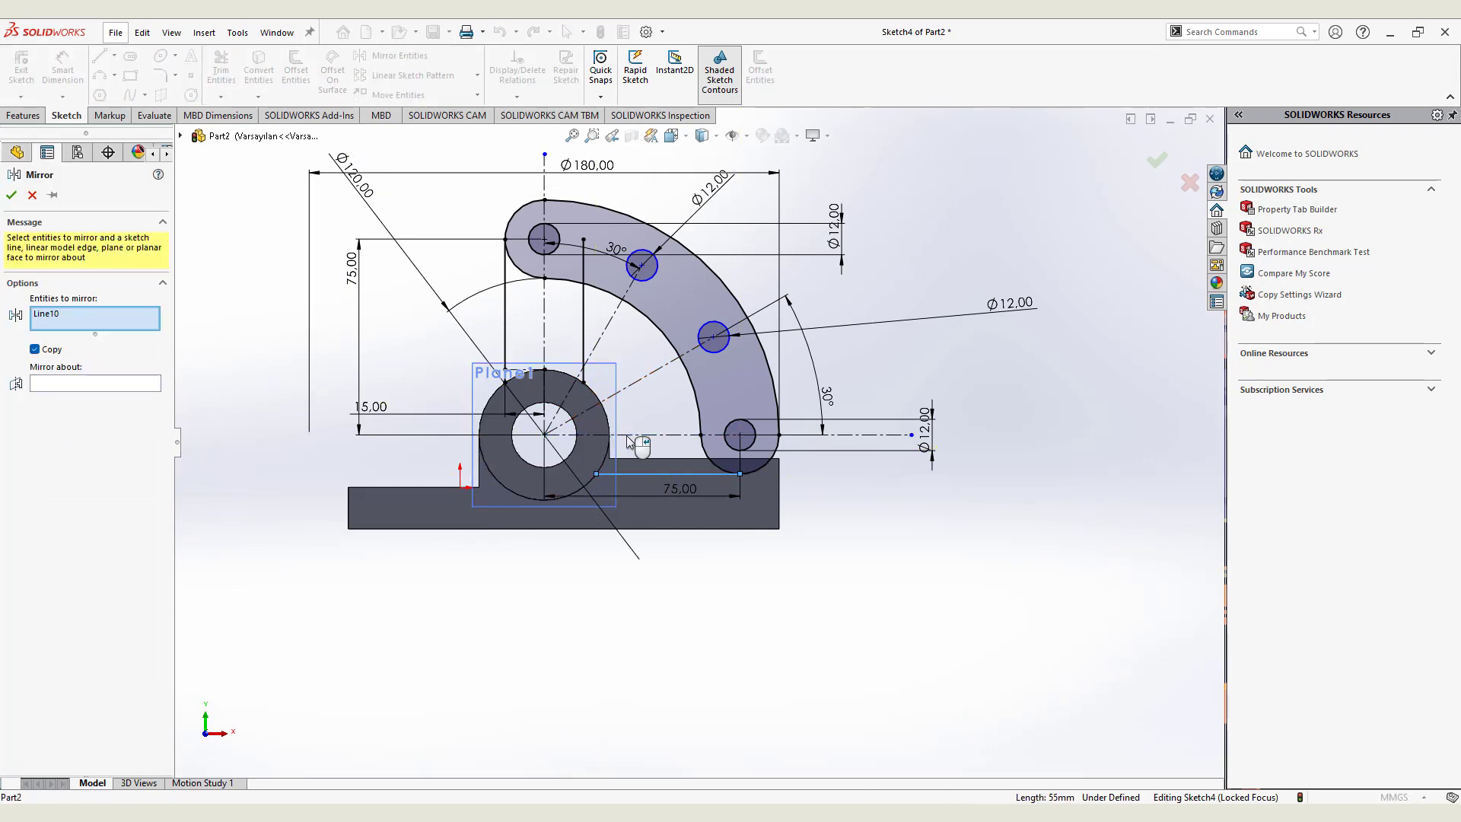
click(150, 387)
click(655, 436)
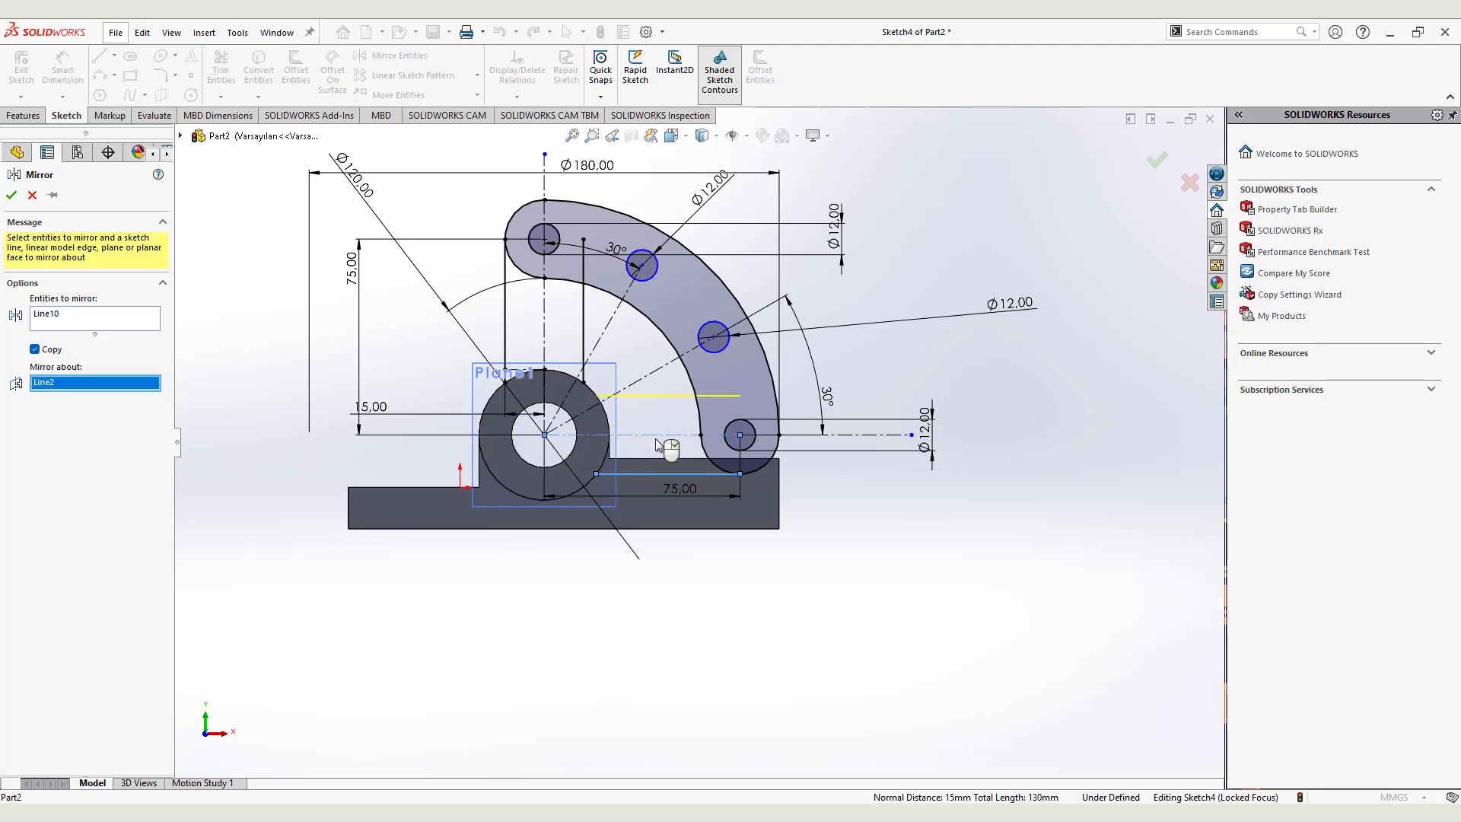
click(1174, 163)
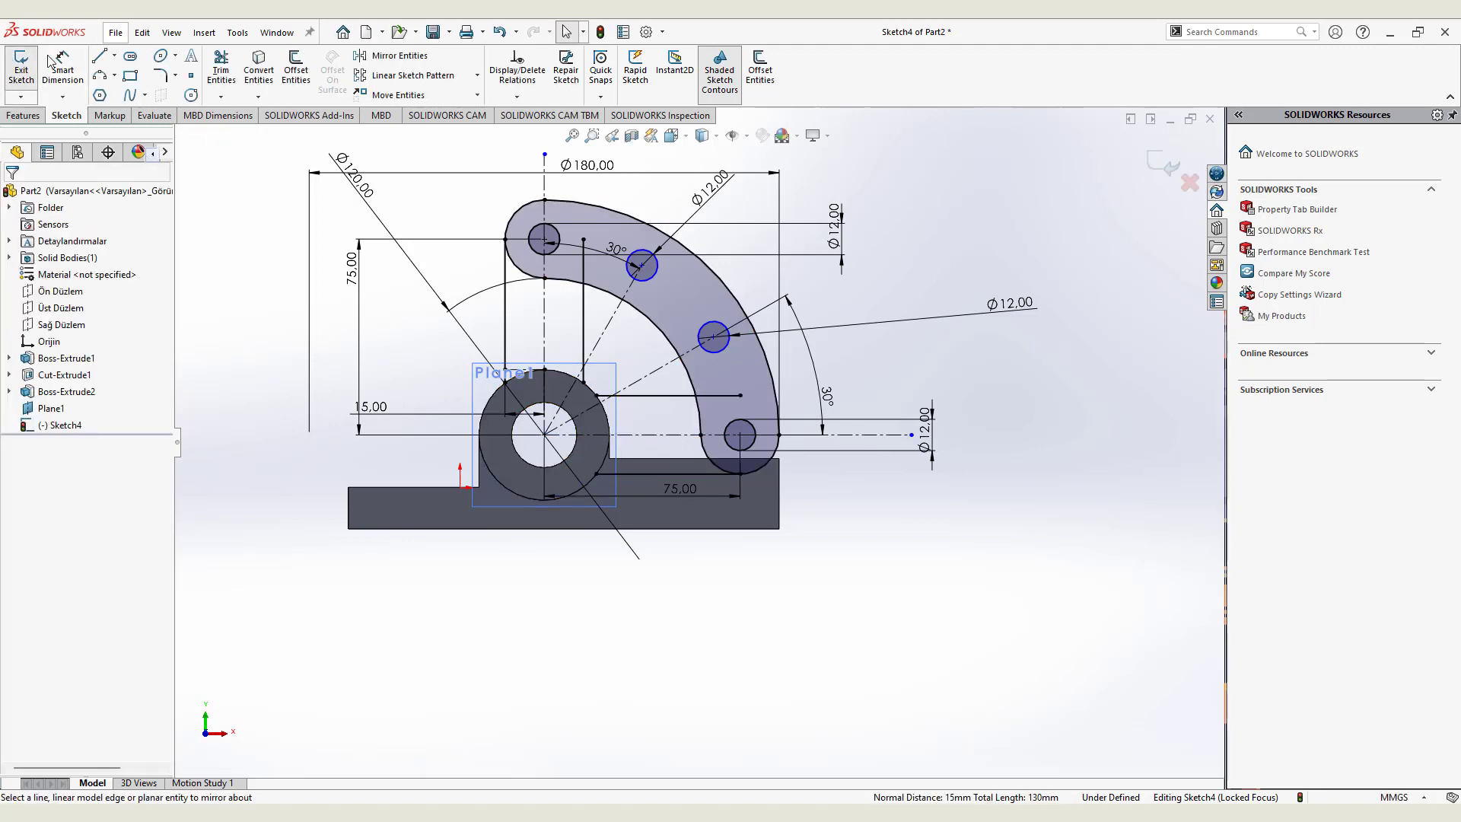
click(99, 75)
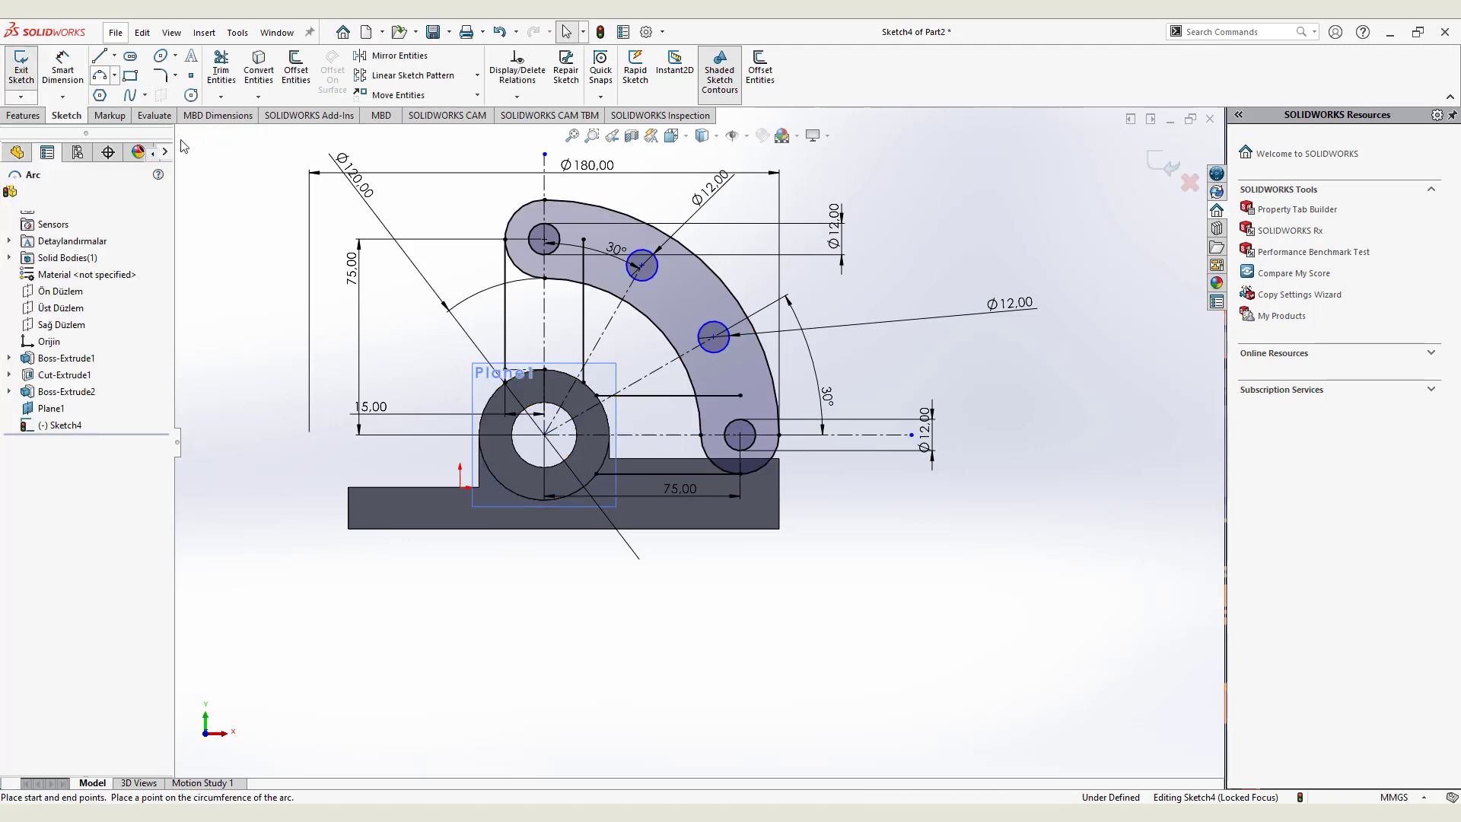
Draw R25 arcs on the boss's upper-left and right sides
click(506, 382)
click(596, 395)
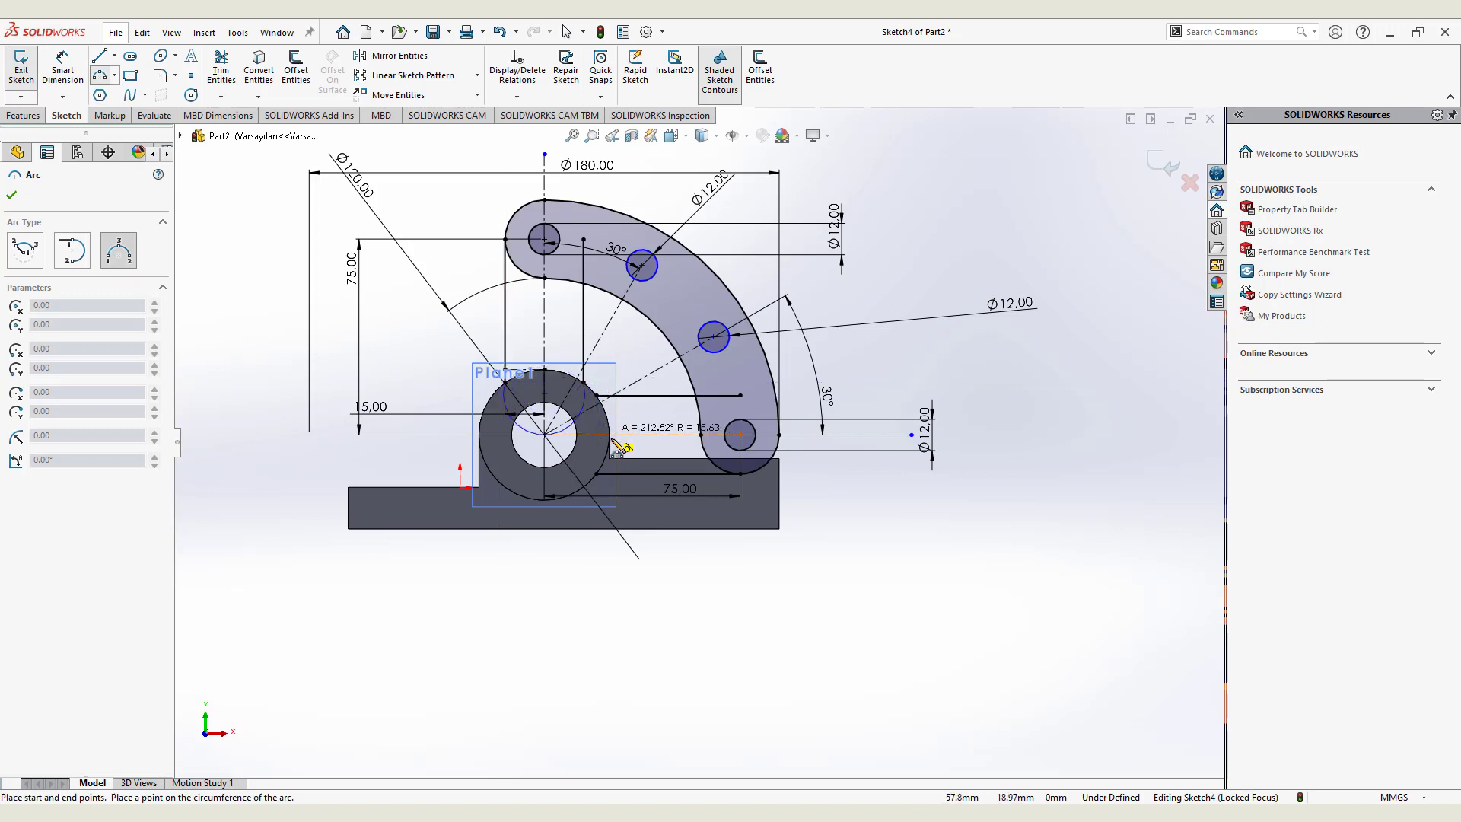
click(586, 390)
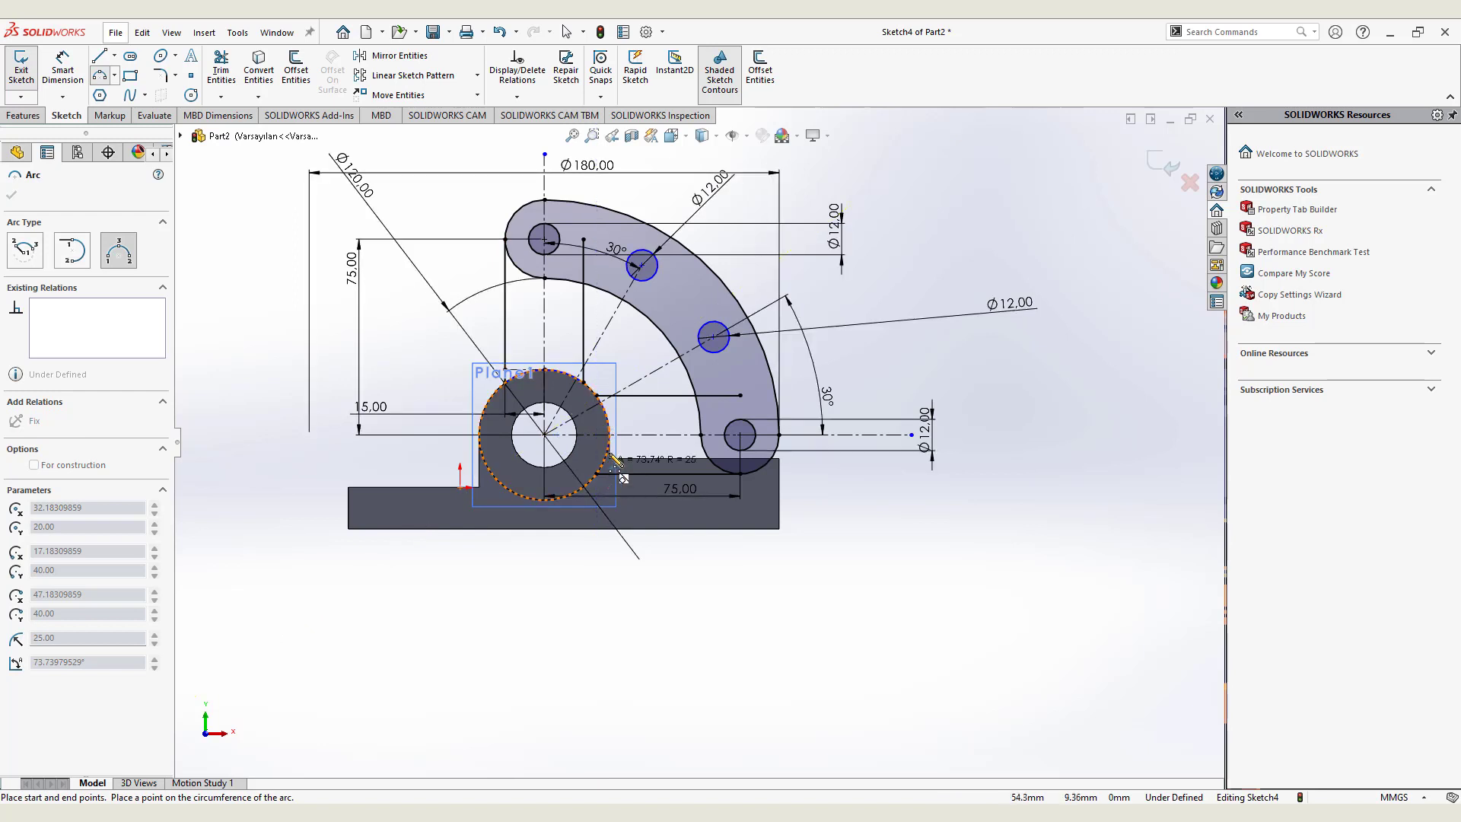
click(609, 435)
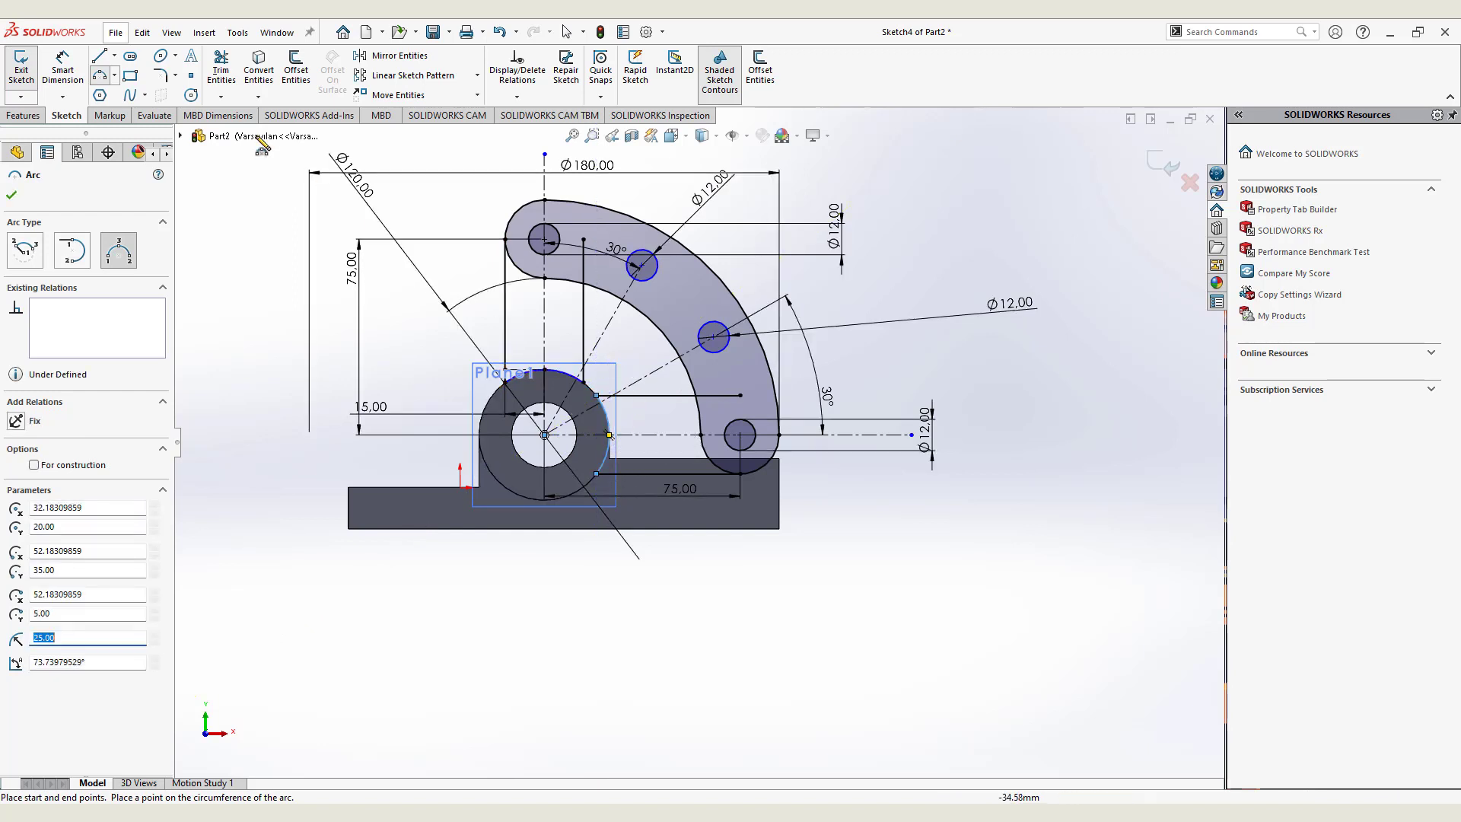
Trim the leftover arc segments inside the arm and near the top hole
click(221, 69)
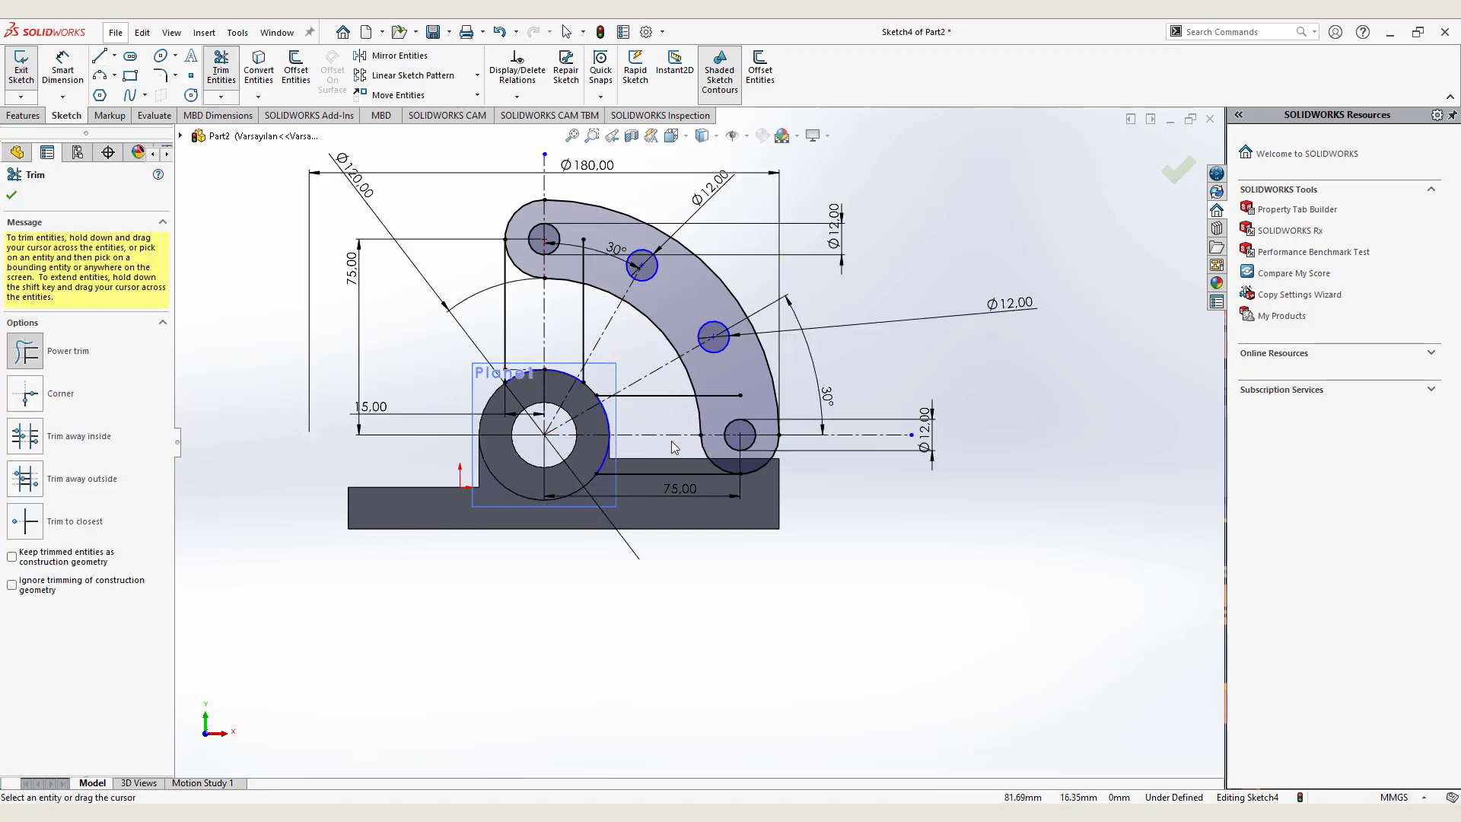
drag(716, 380, 694, 436)
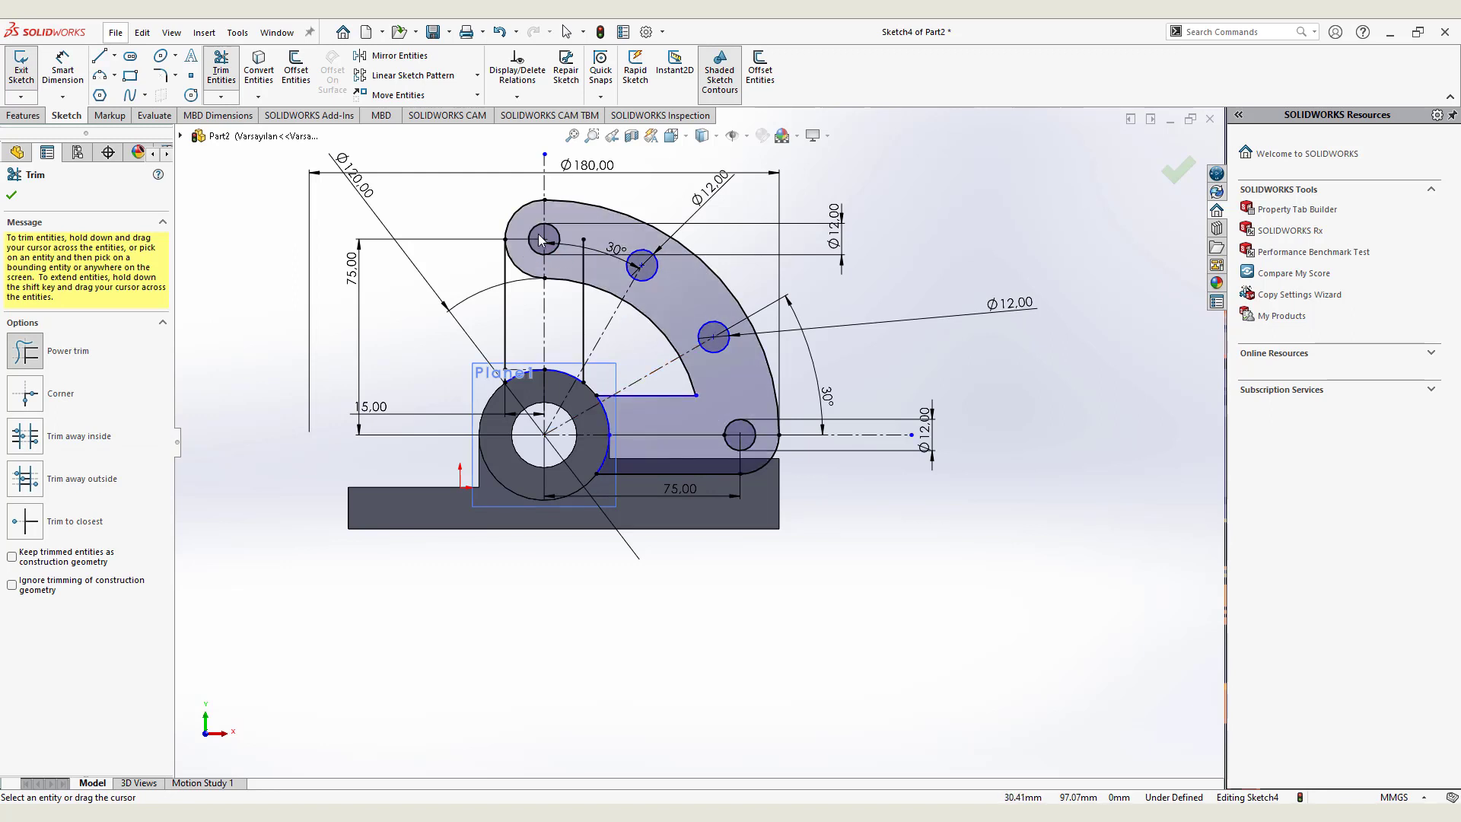
mouse_move(570, 260)
mouse_down()
mouse_move(538, 286)
mouse_move(542, 321)
mouse_up()
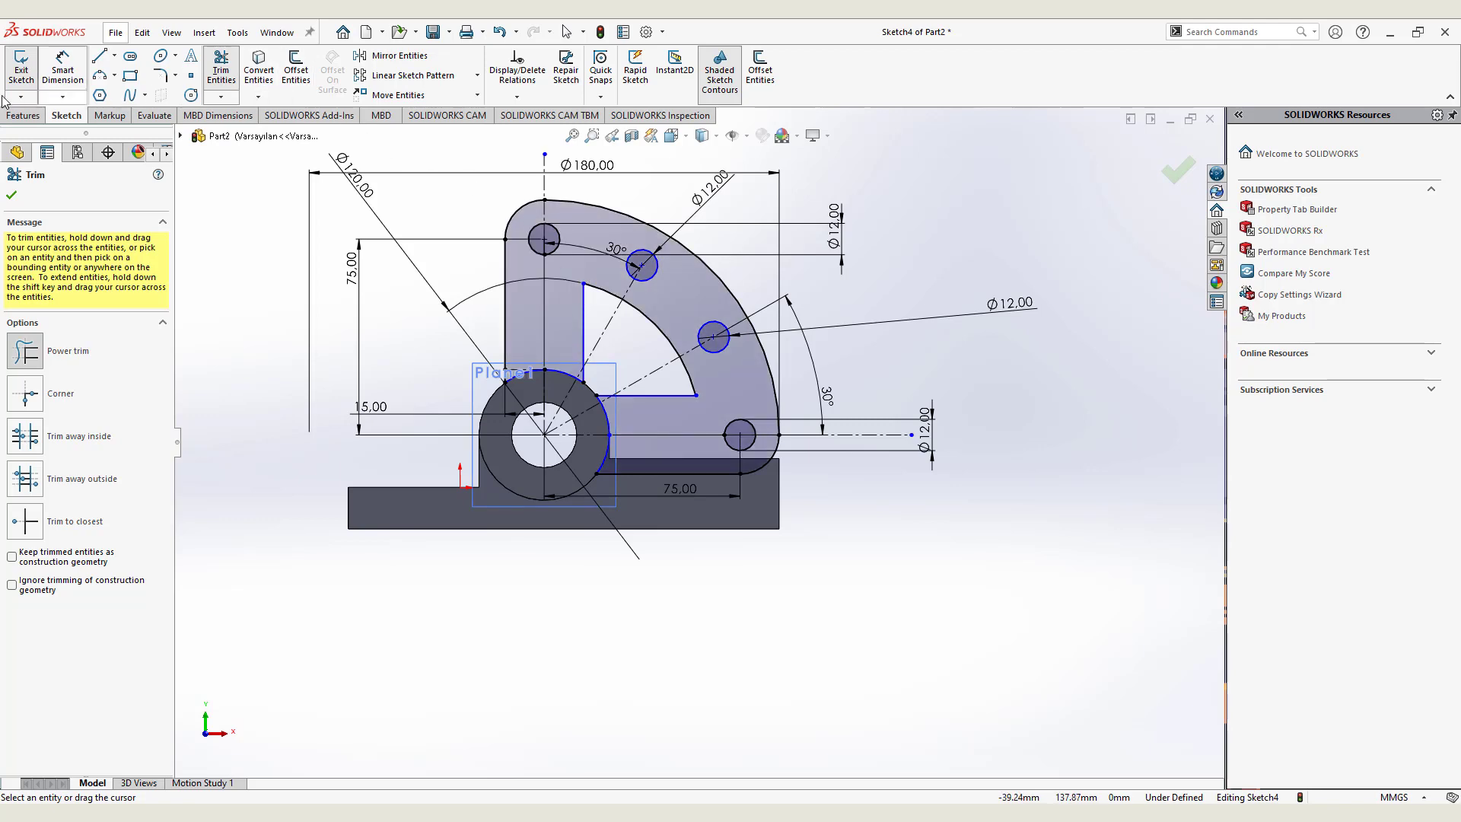
click(23, 115)
Extrude the arm sketch 12 mm in the reversed direction as a boss
key(Escape)
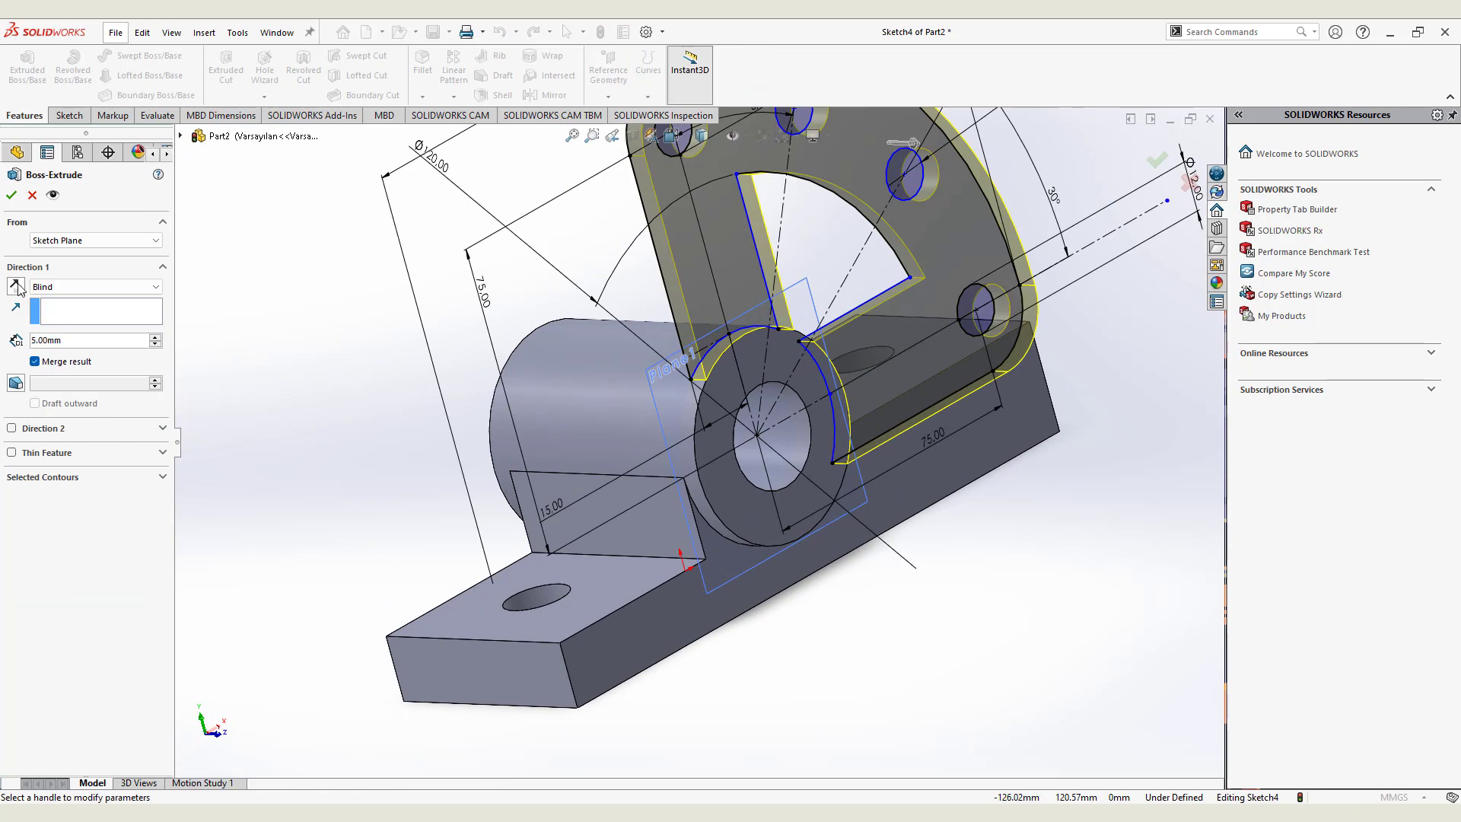
click(15, 287)
text(12)
key(Return)
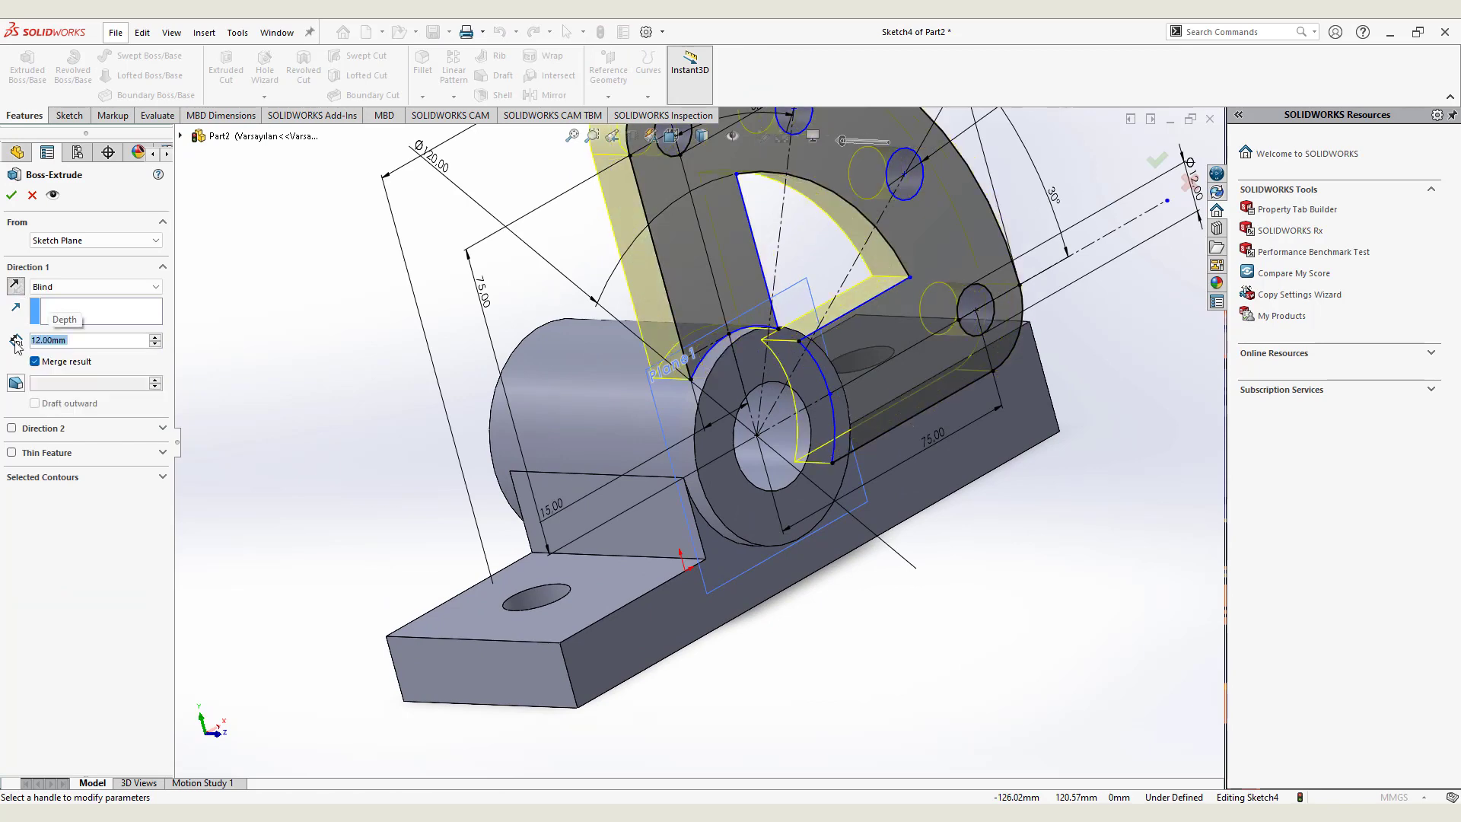
click(12, 195)
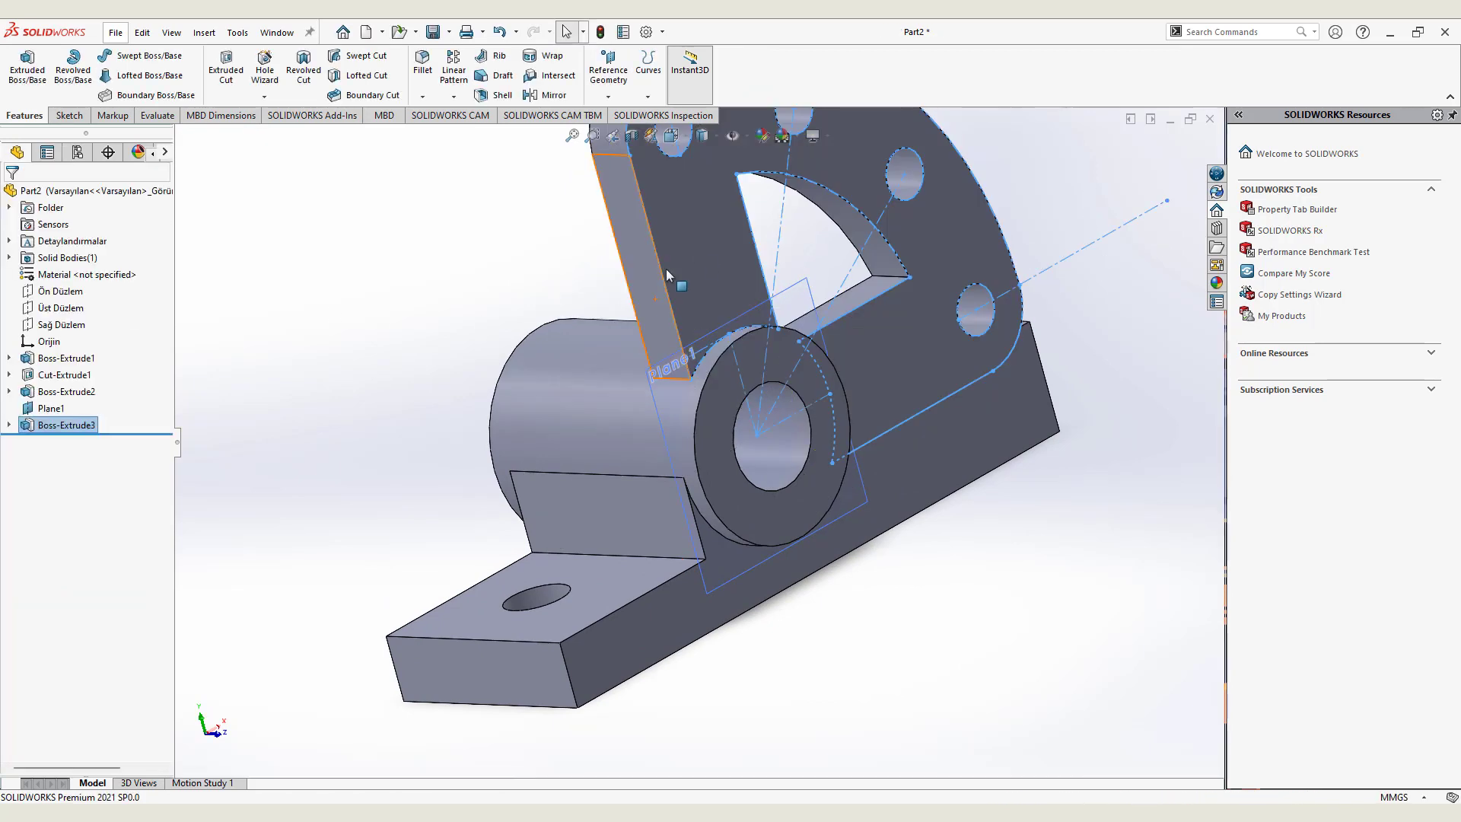
click(900, 240)
View the arm face normal-to, start a sketch on it, and draw a trial circle at the bore
click(834, 205)
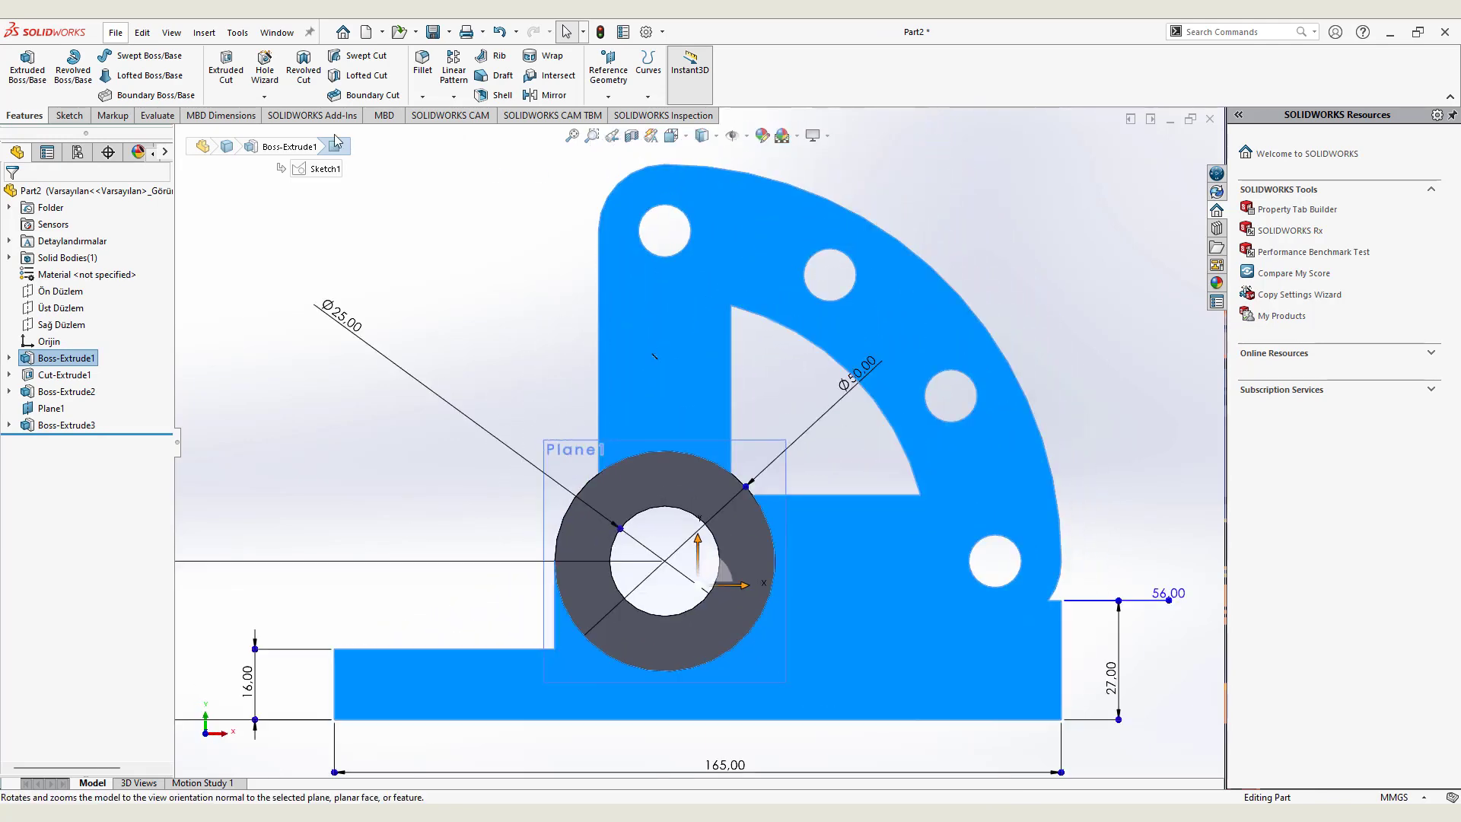
click(55, 115)
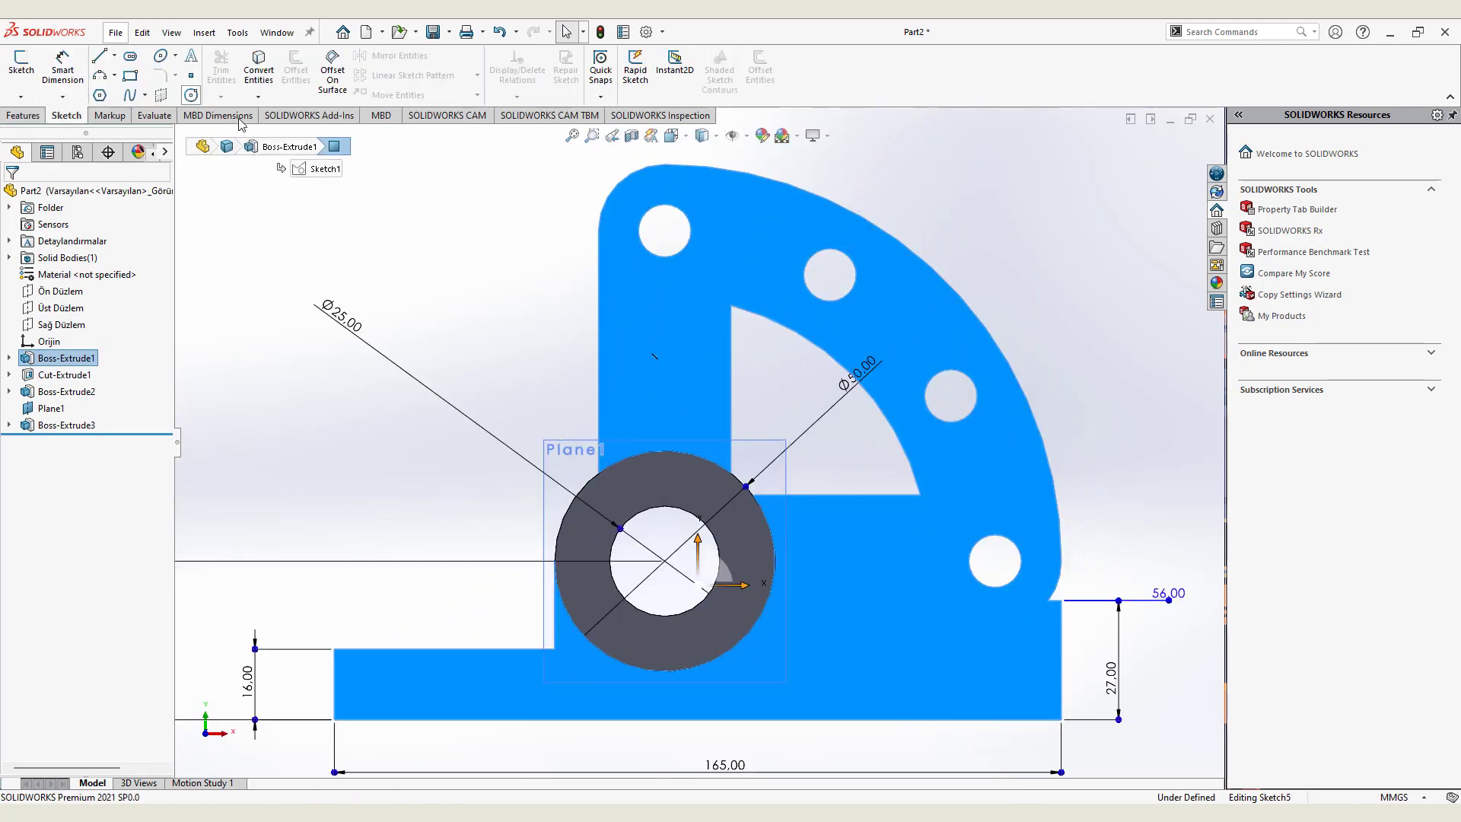
click(161, 56)
click(665, 561)
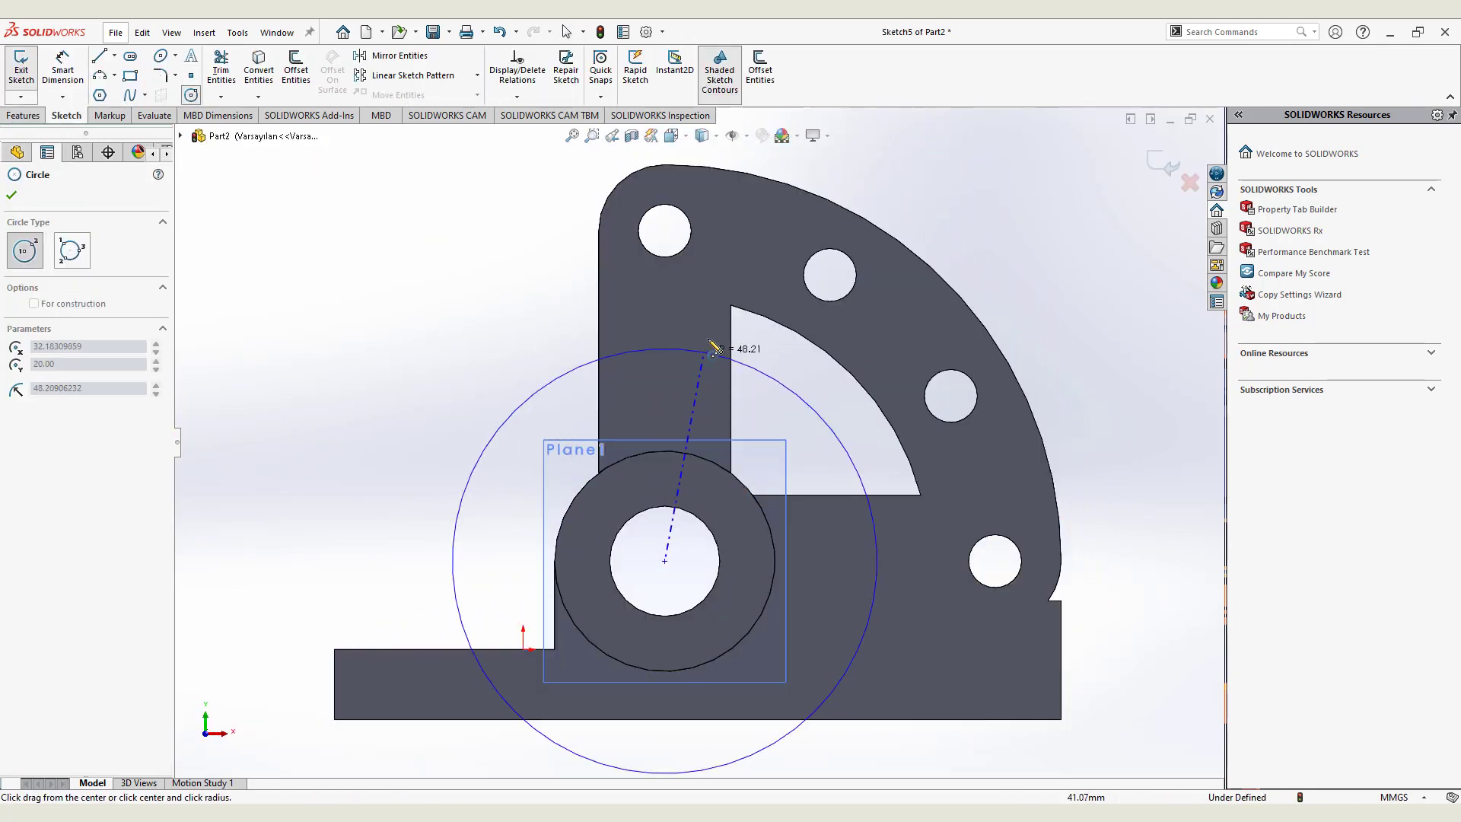
click(761, 314)
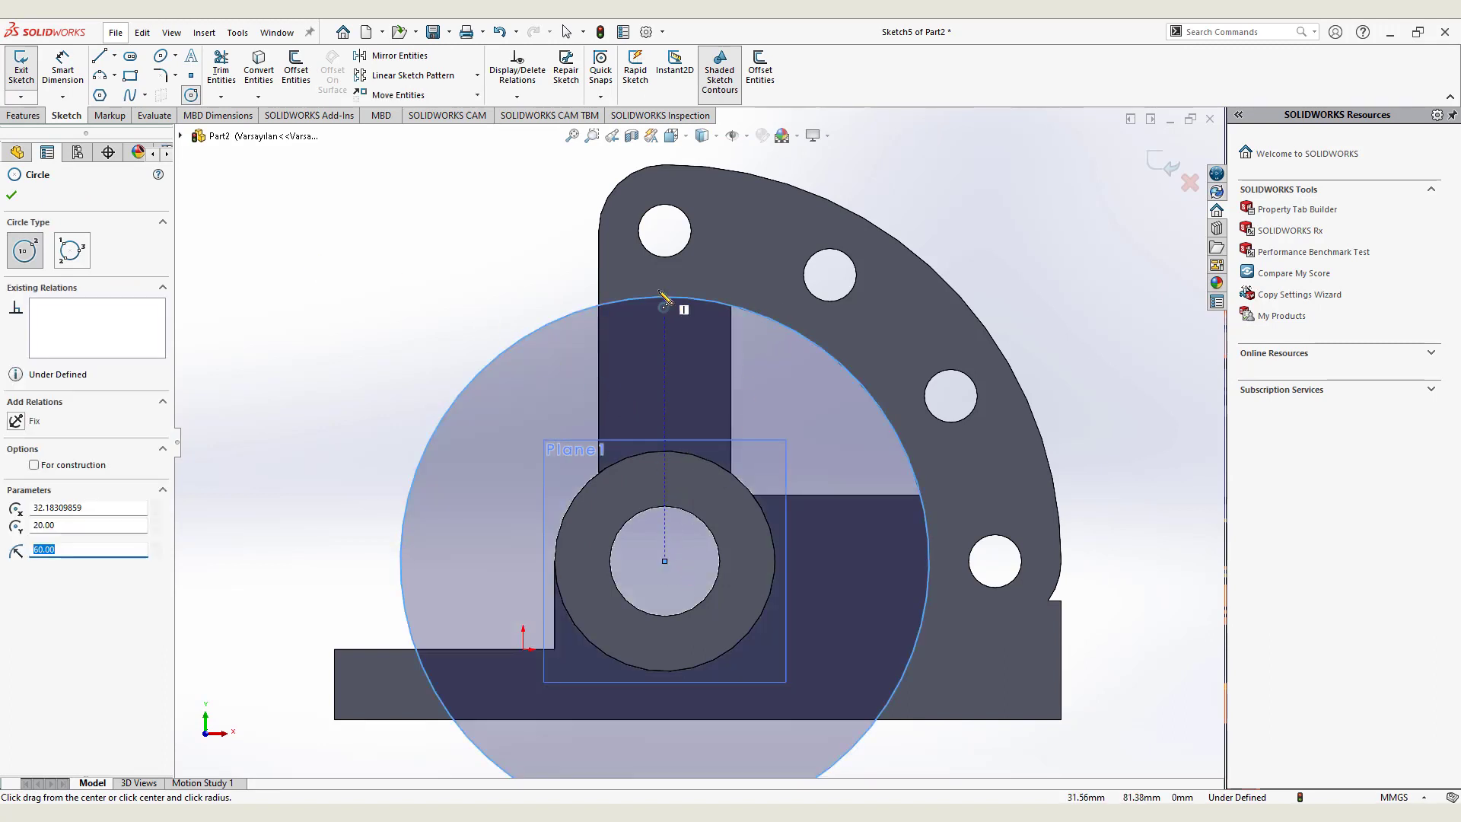
key(Escape)
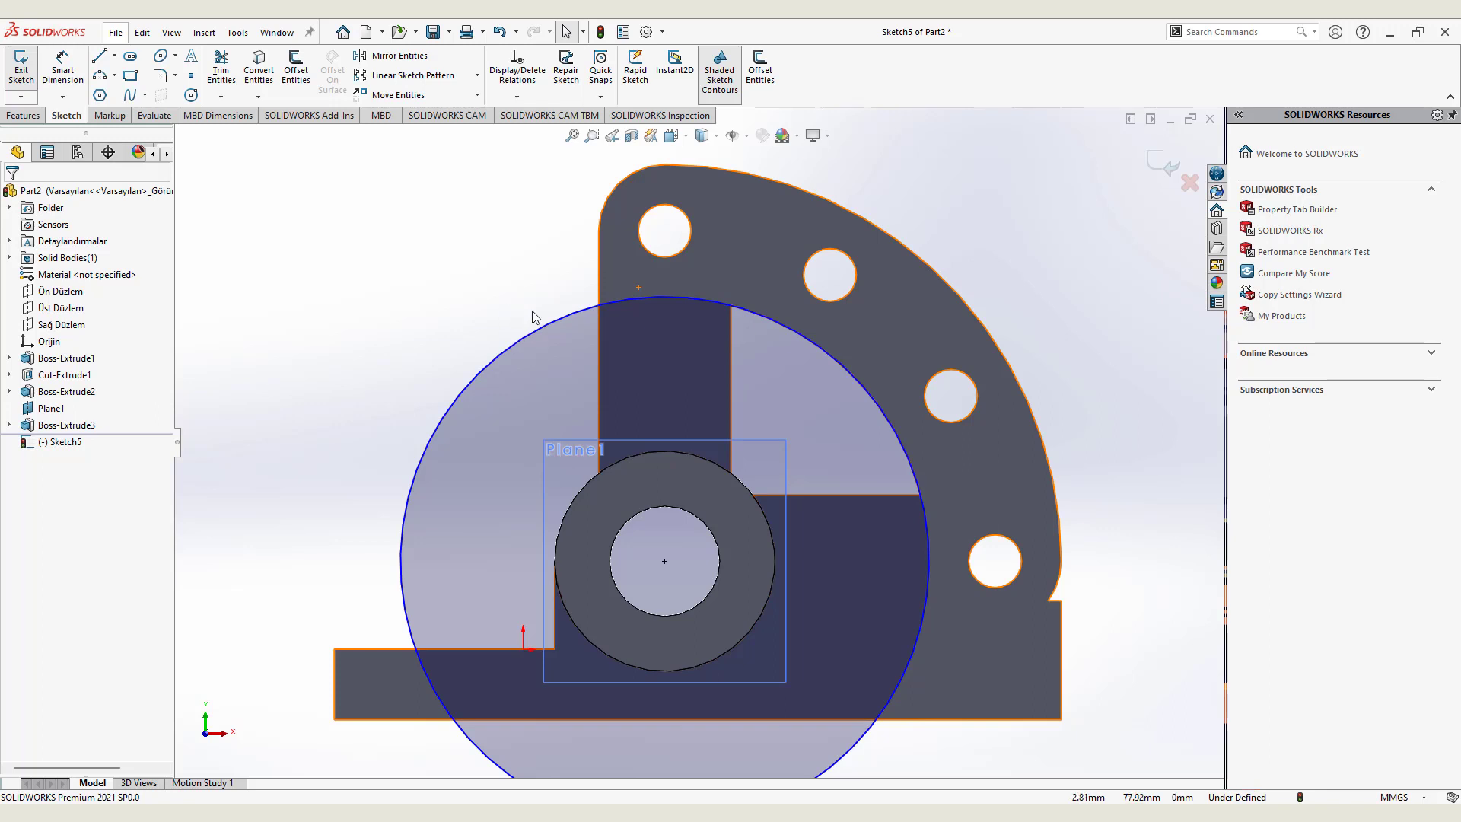
Delete the trial circle and select the arm face for edge conversion
click(706, 316)
right_click(719, 313)
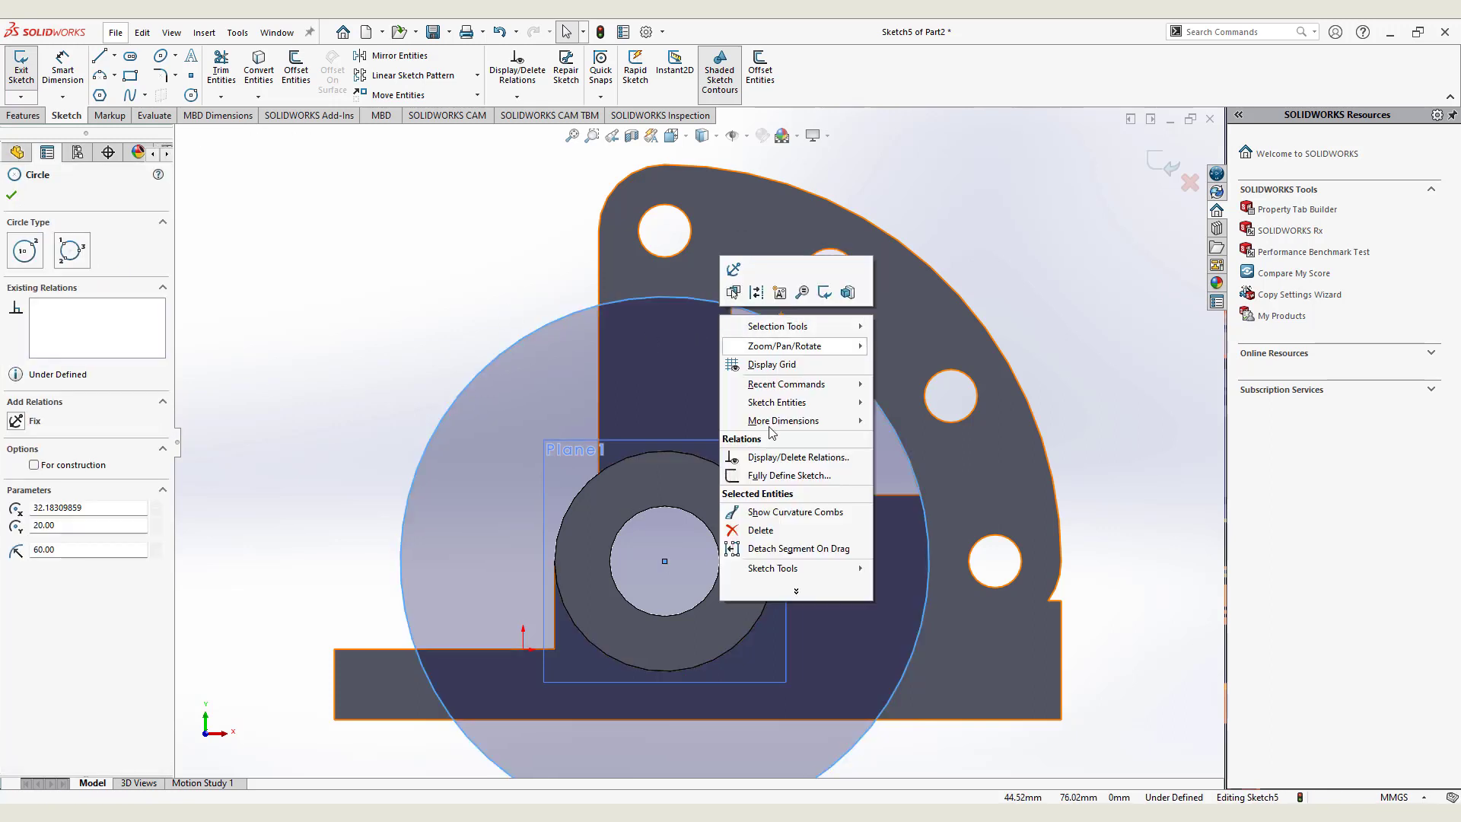
click(760, 529)
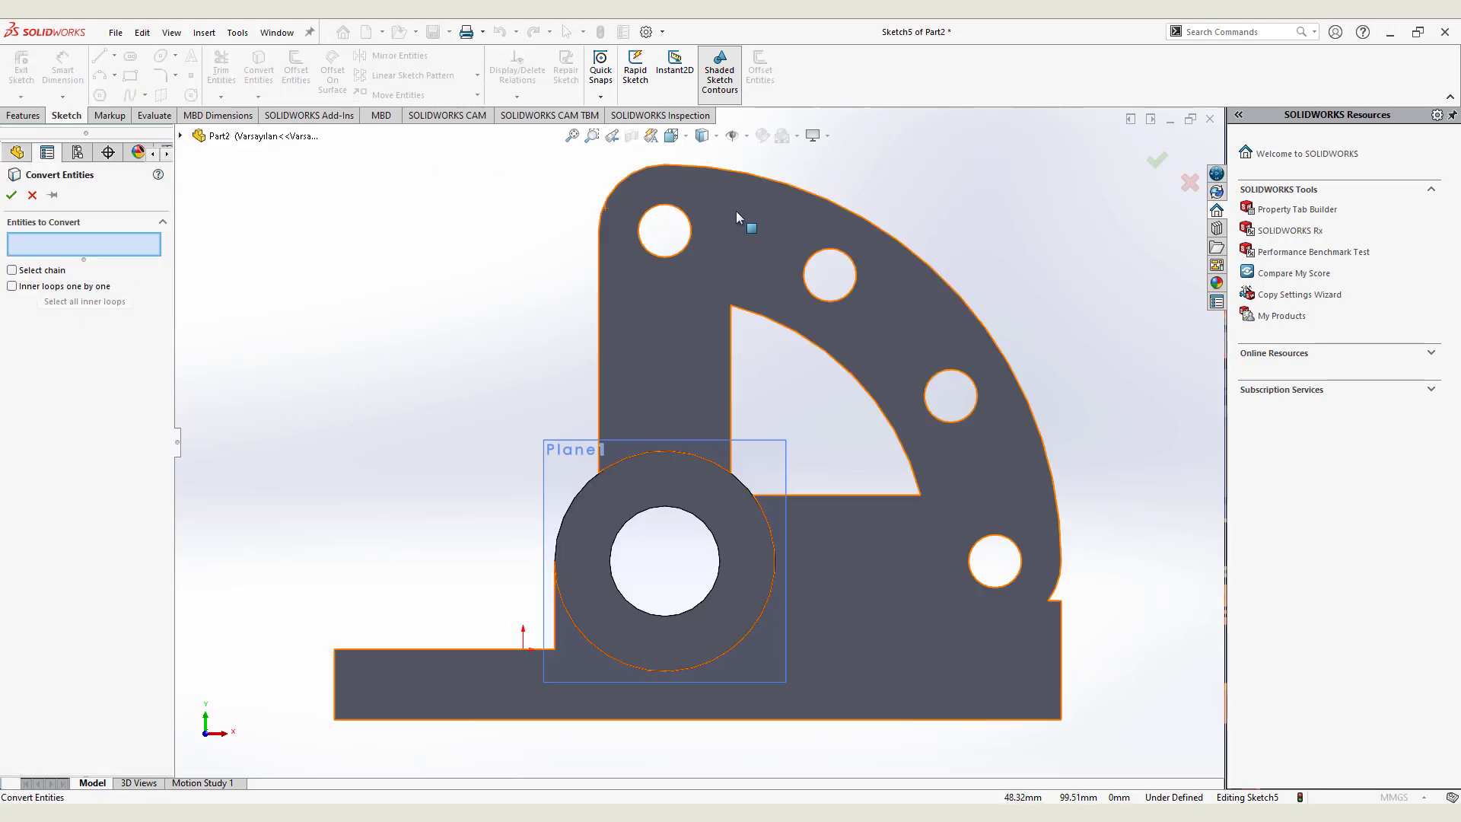
click(760, 270)
Convert the face edges to sketch geometry and draw a bore-centred circle tangent to the inner arc
click(1165, 159)
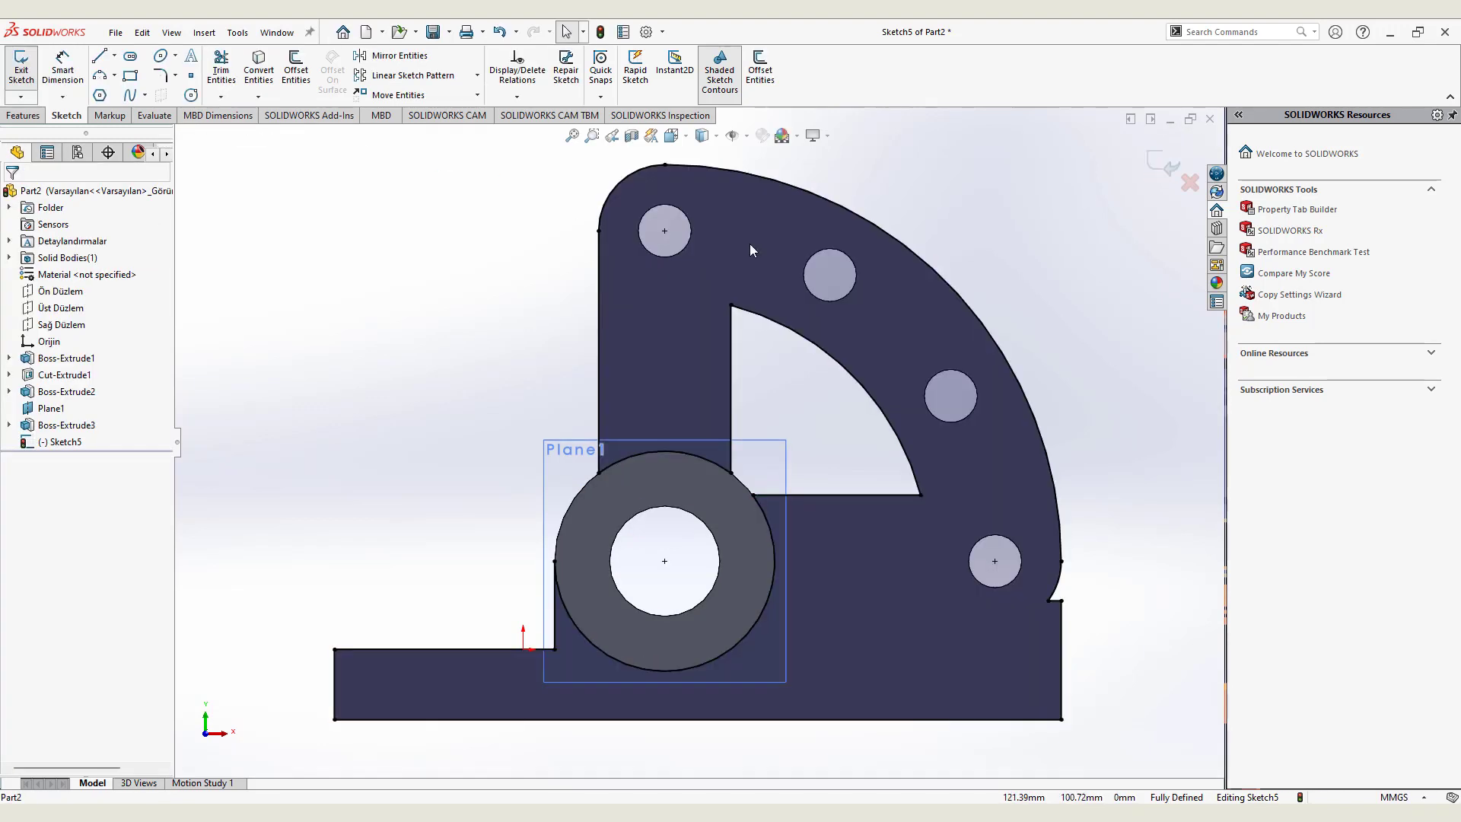
click(191, 94)
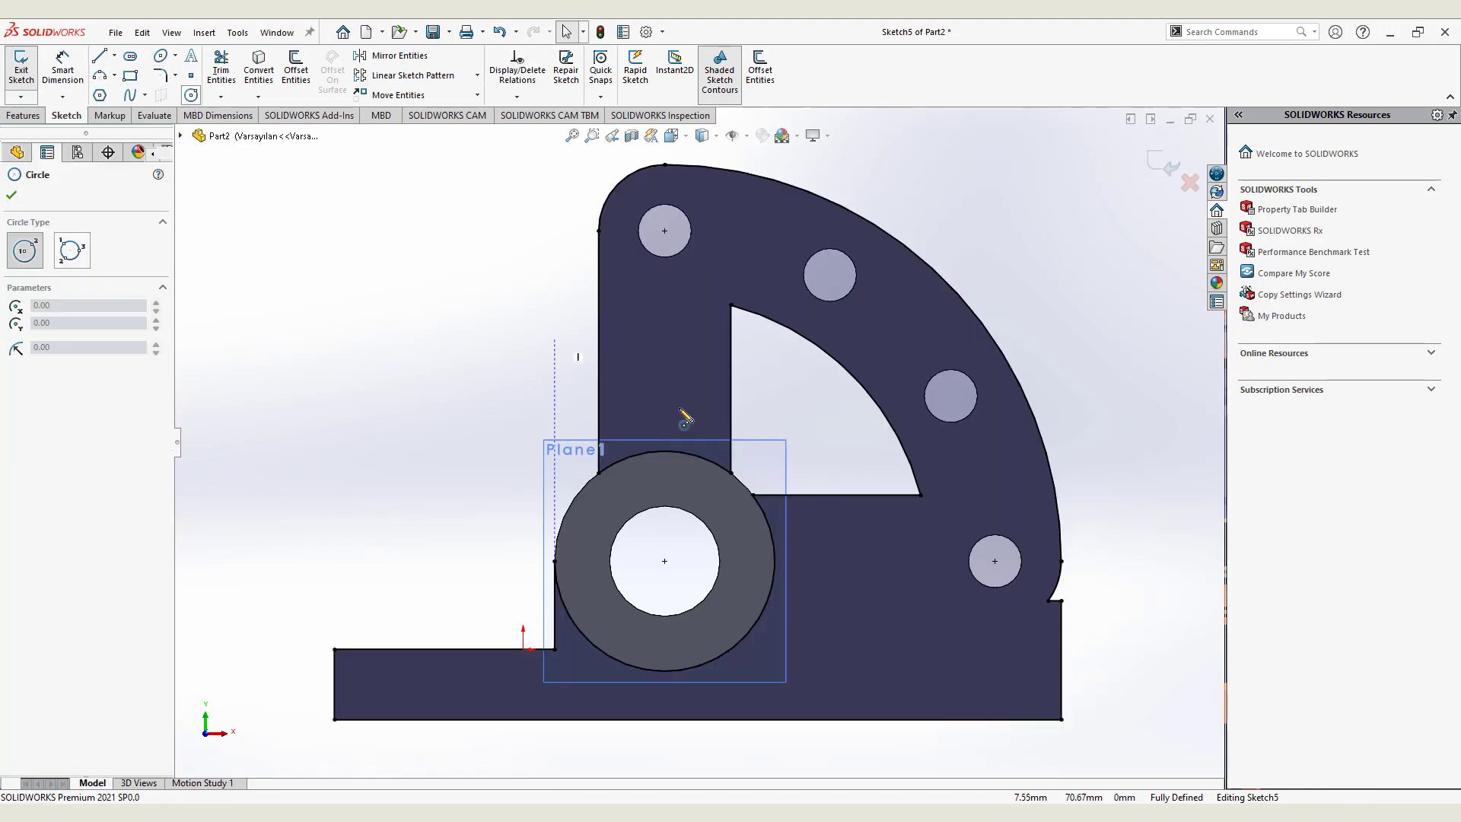
click(665, 562)
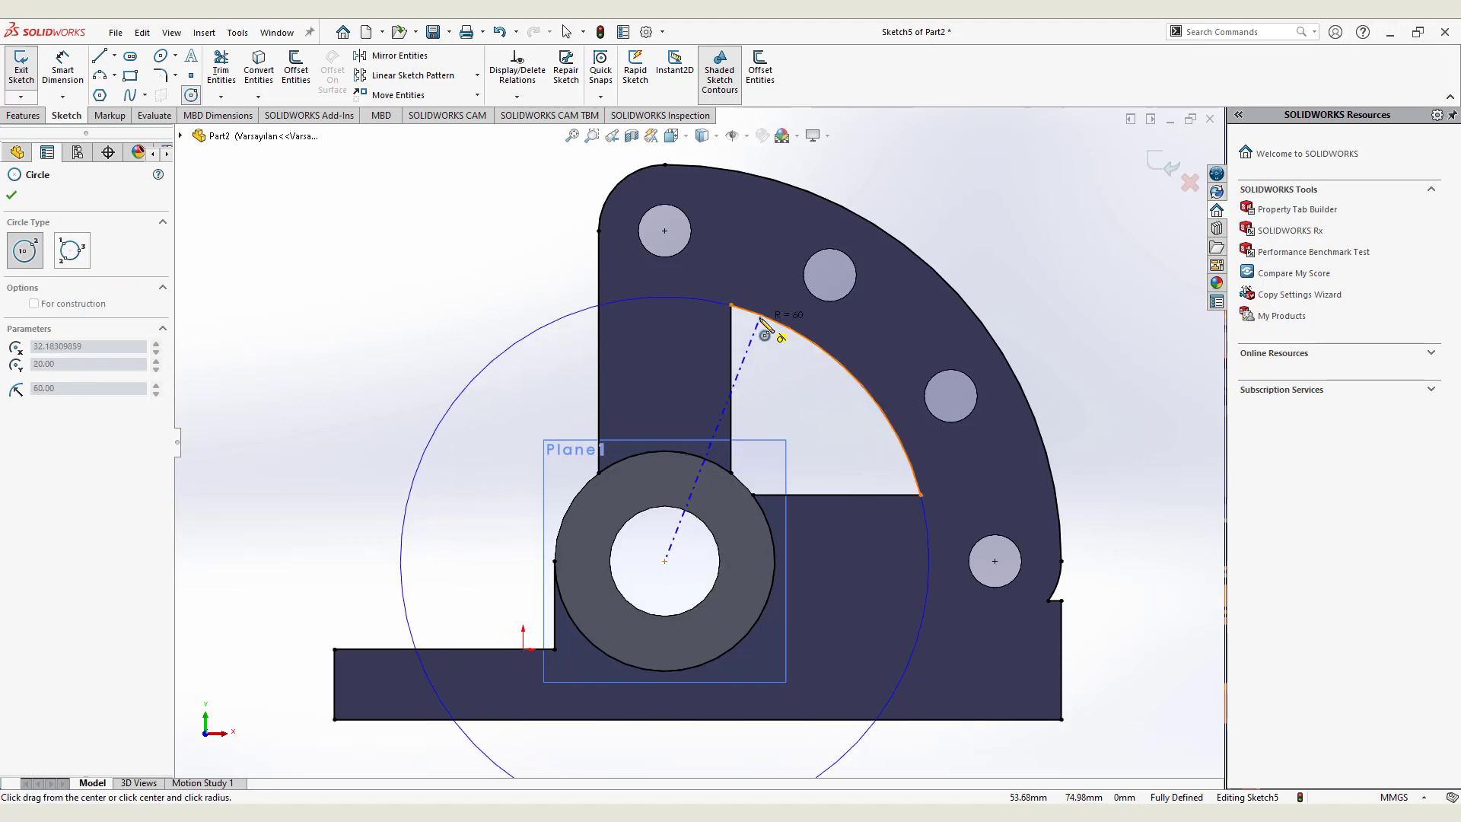
click(768, 324)
Power-trim the circle's extra arcs and stray segments against the arm outline
click(221, 65)
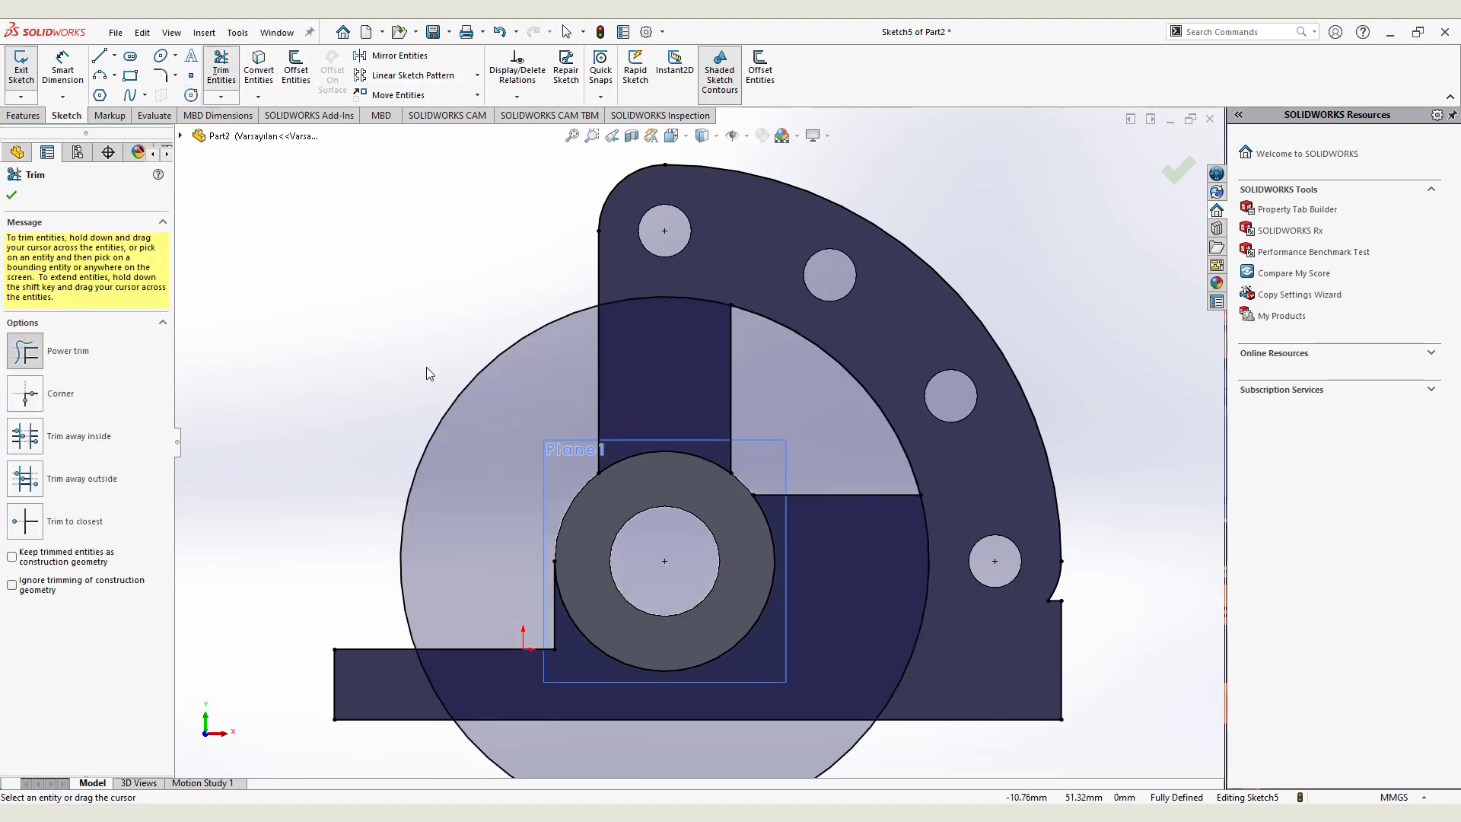
drag(390, 300, 719, 540)
drag(814, 607, 897, 698)
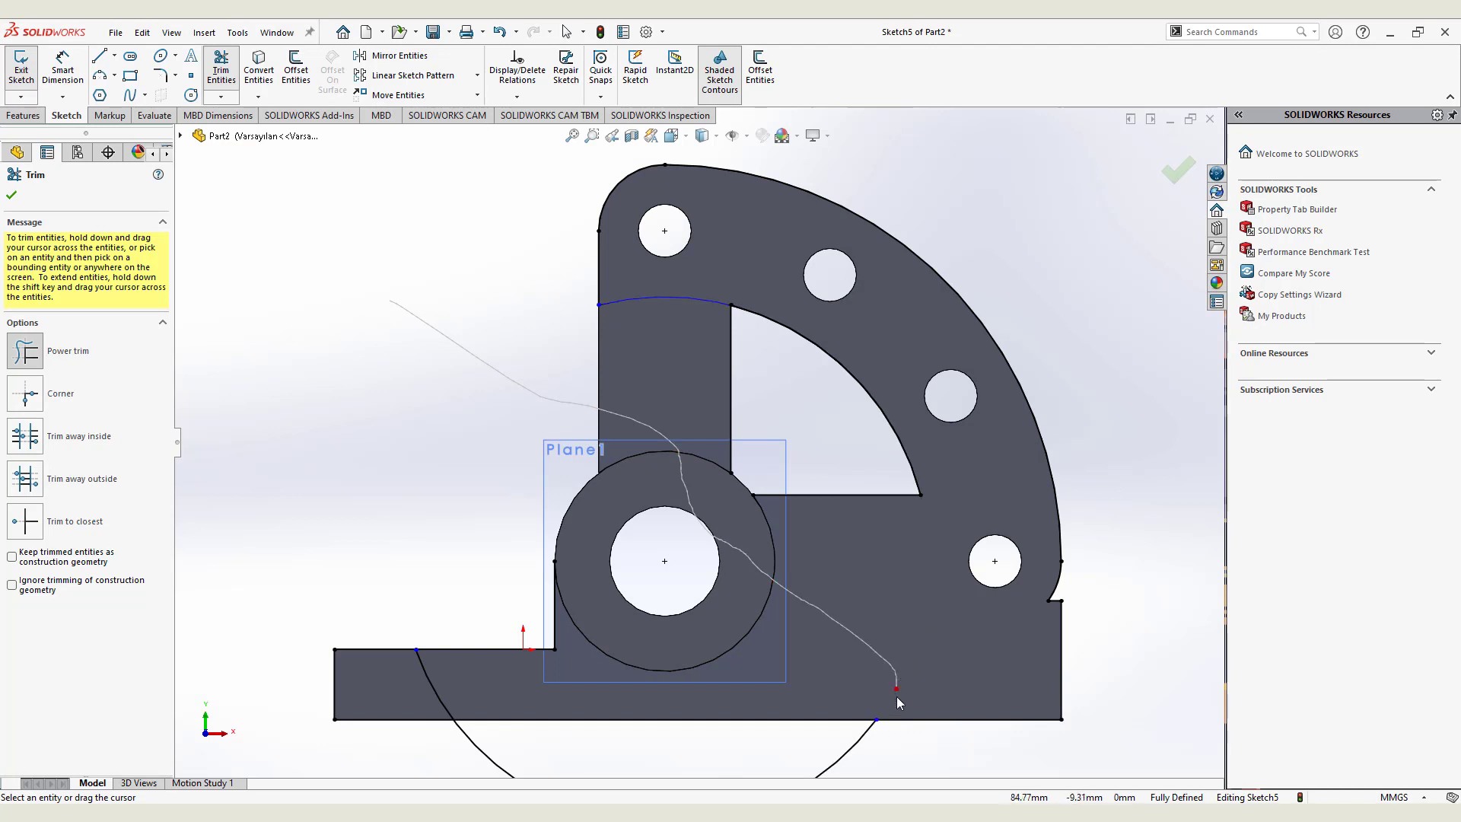
mouse_move(839, 751)
mouse_down()
mouse_move(424, 709)
mouse_move(434, 757)
mouse_move(1073, 670)
mouse_move(988, 633)
mouse_up()
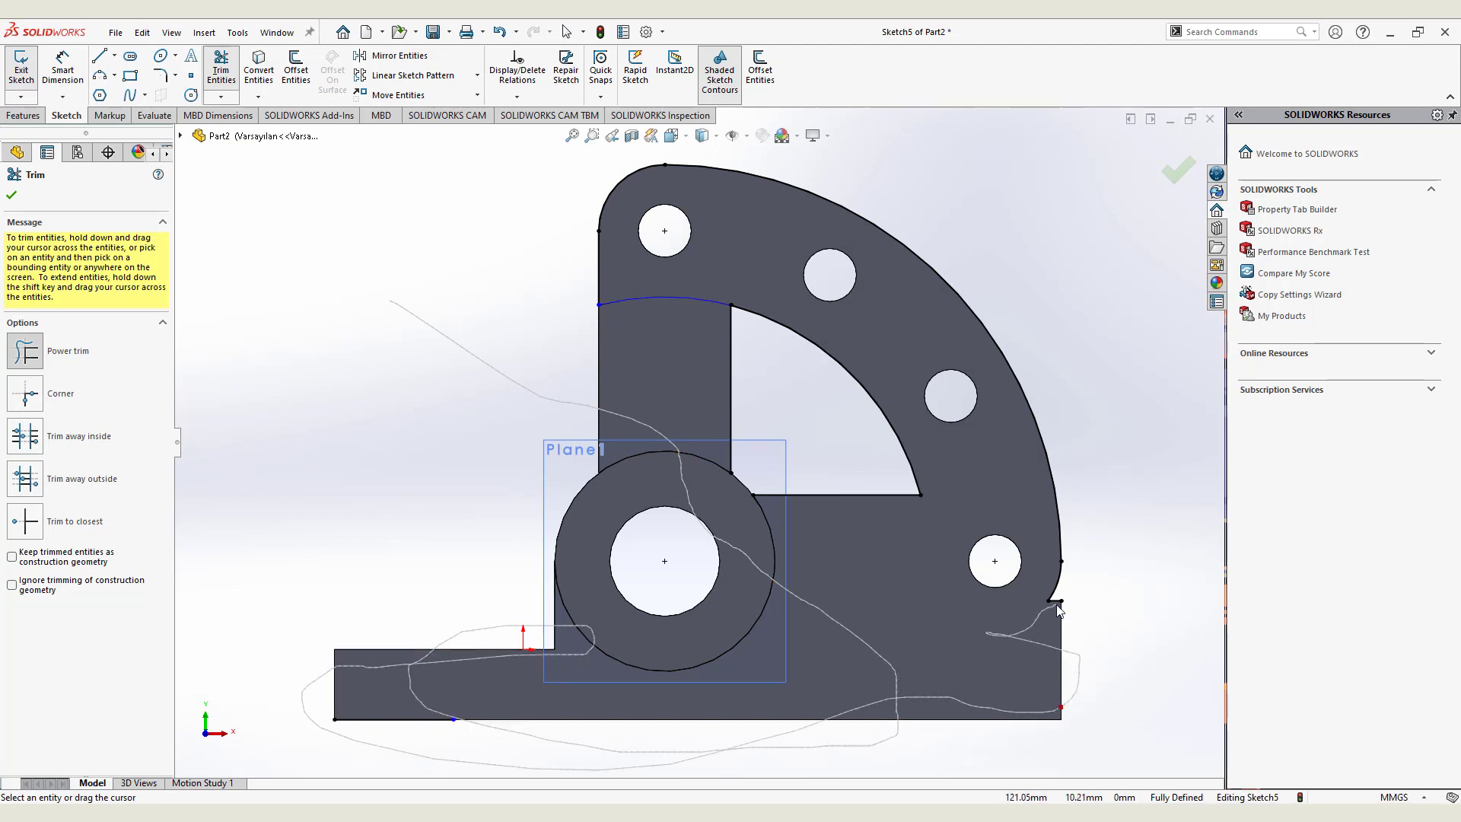
drag(898, 615, 591, 522)
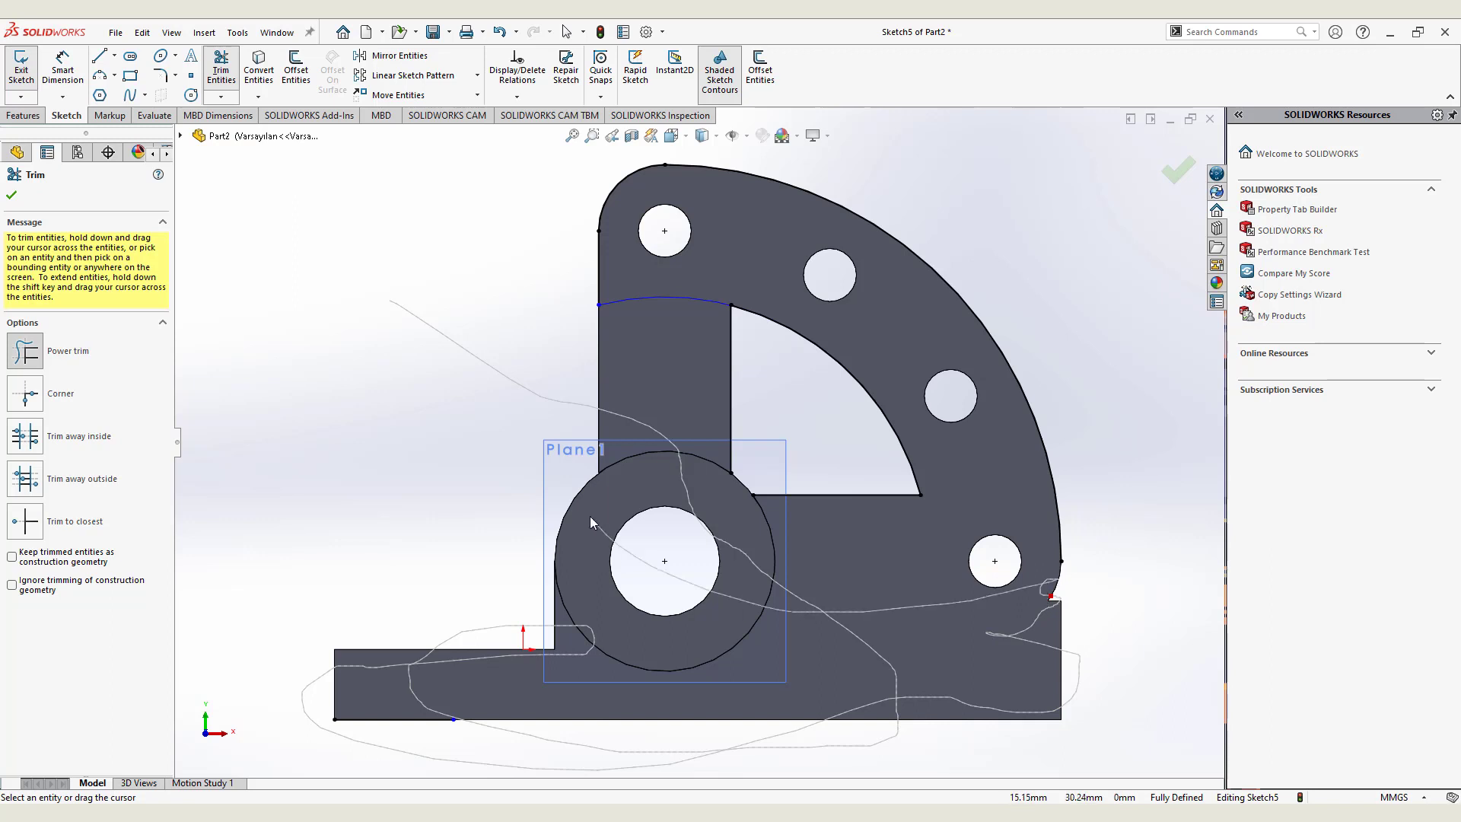
mouse_move(588, 235)
mouse_down()
mouse_move(630, 189)
mouse_move(621, 261)
mouse_move(586, 312)
mouse_move(385, 300)
mouse_up()
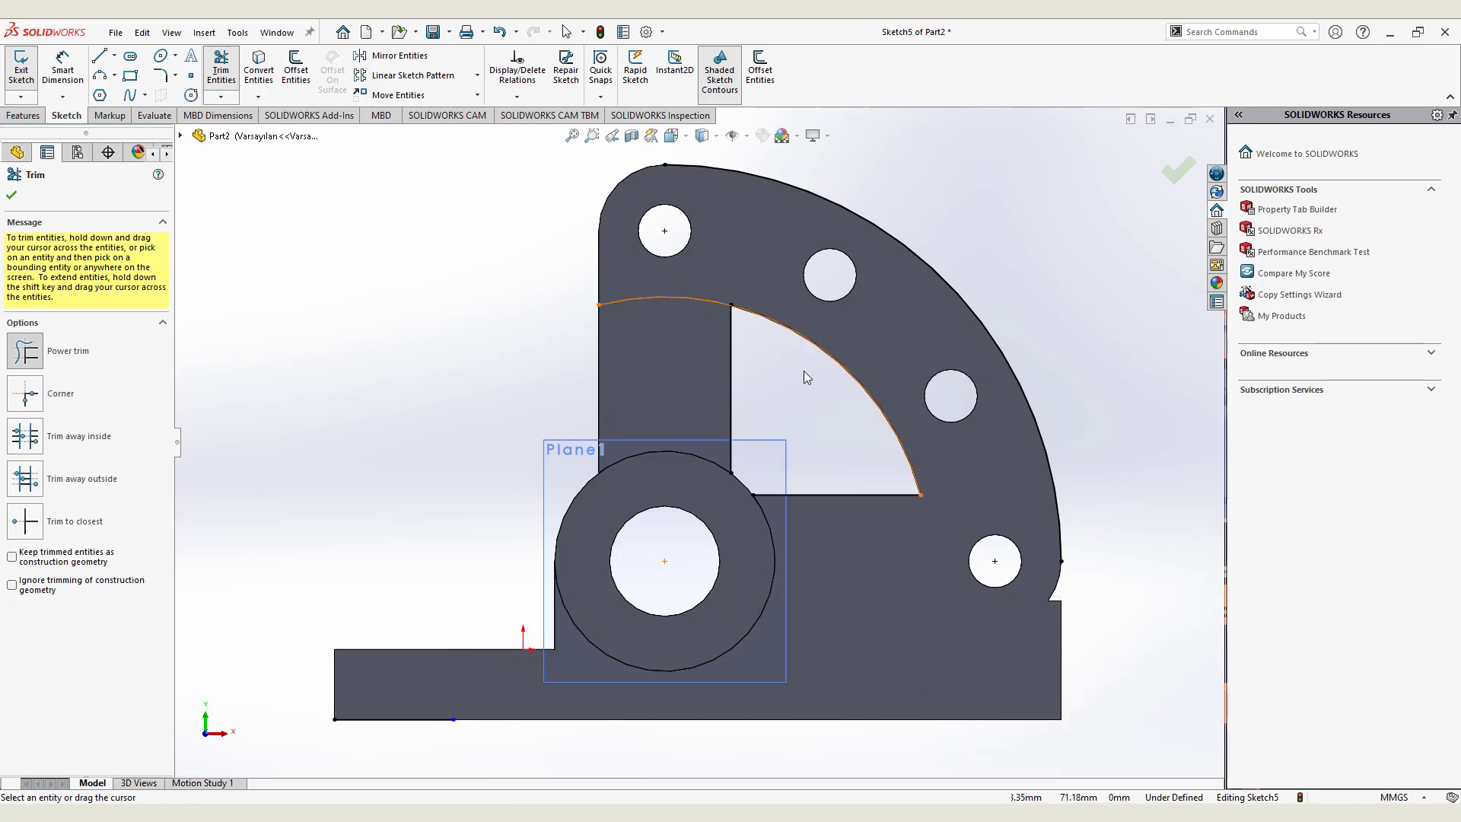
mouse_move(820, 520)
mouse_down()
mouse_move(752, 481)
mouse_move(662, 484)
mouse_move(761, 457)
mouse_move(827, 541)
mouse_up()
drag(980, 582, 856, 569)
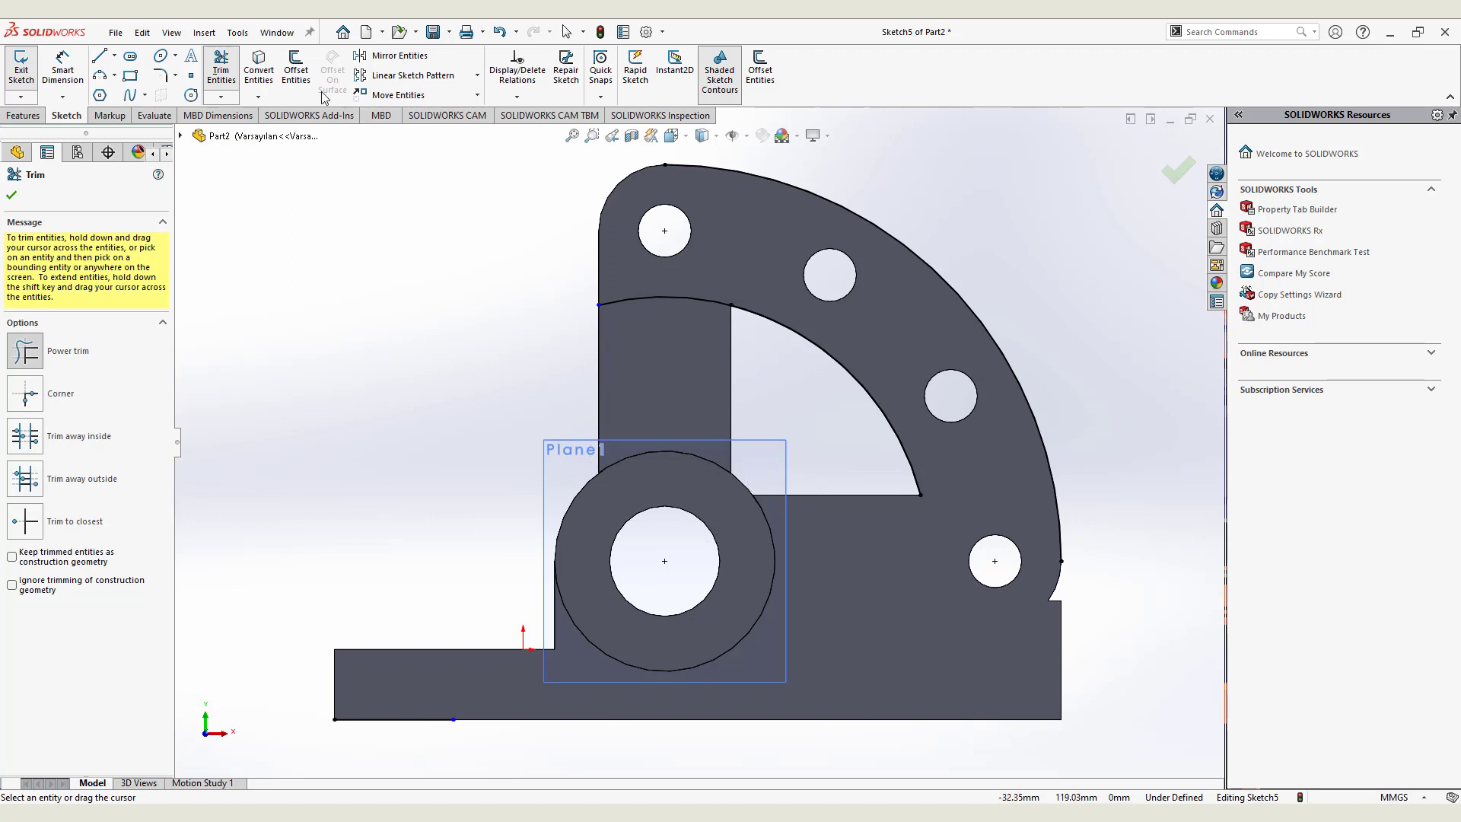
drag(480, 318, 609, 353)
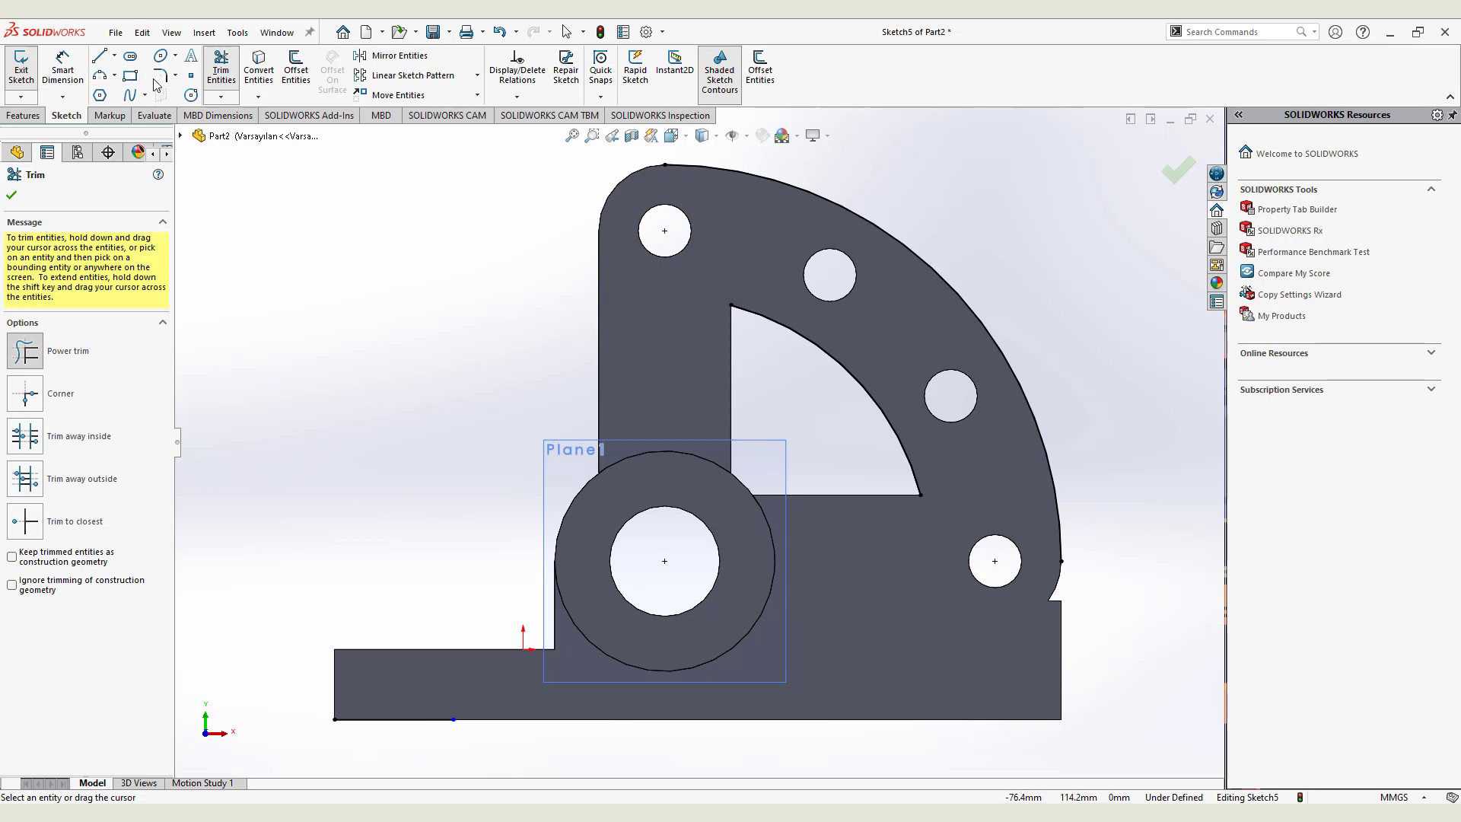
Draw an R60 circle at the bore centre tangent to the inner arc
click(191, 95)
click(664, 561)
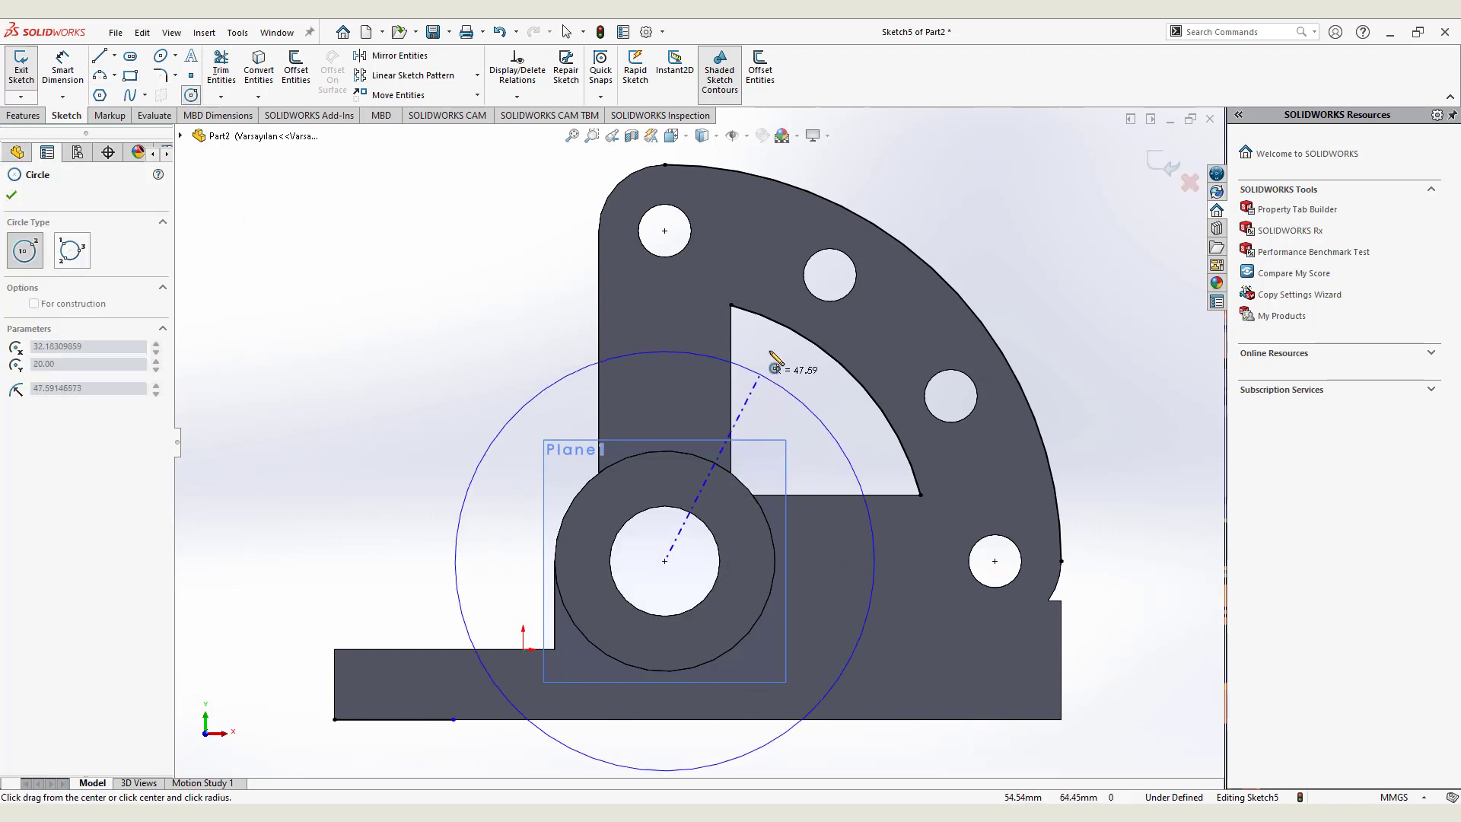
click(773, 324)
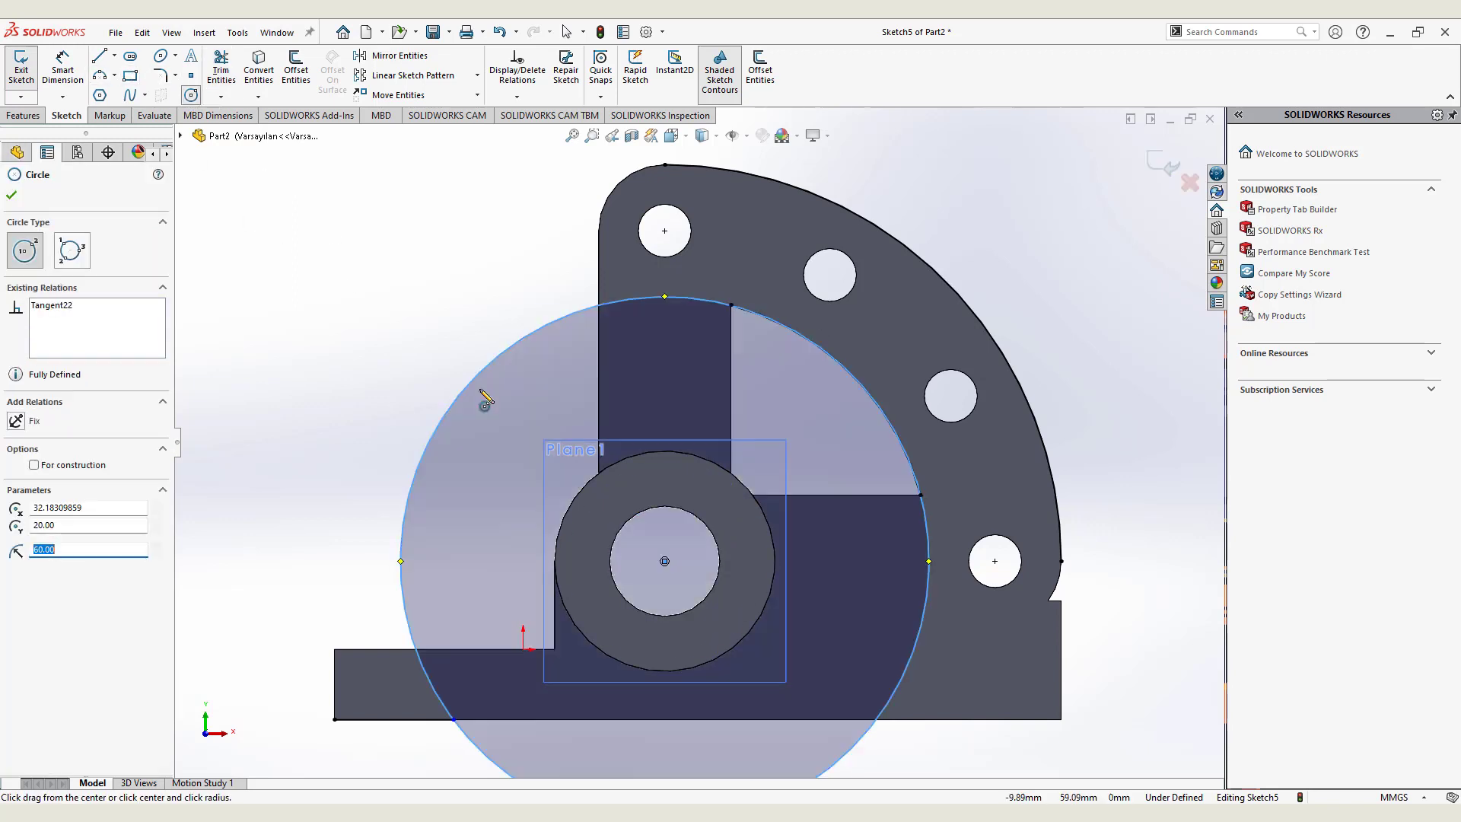
Draw vertical and horizontal centerlines running out from the circle's centre
click(114, 56)
click(138, 92)
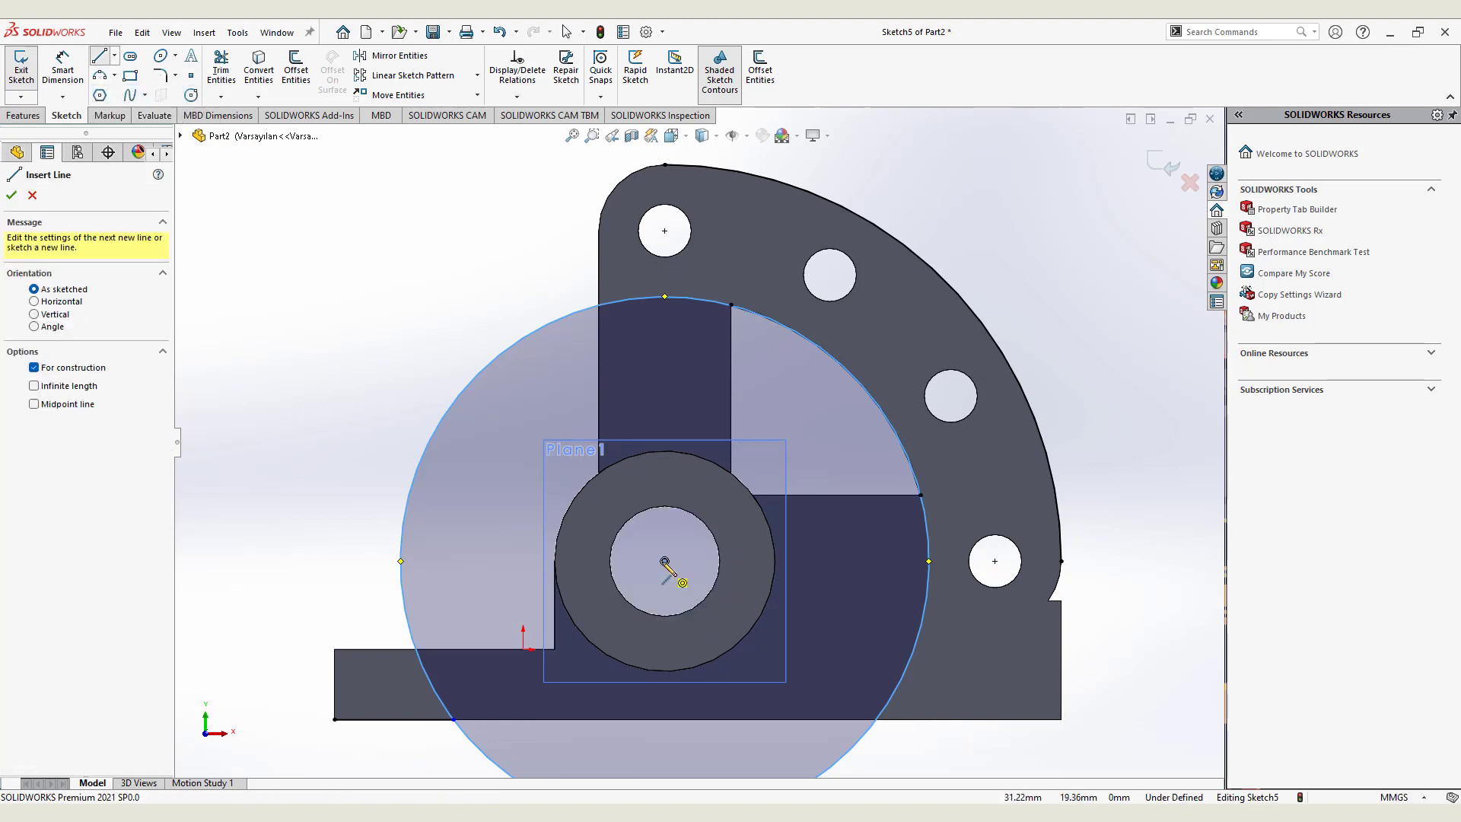
click(664, 561)
click(665, 154)
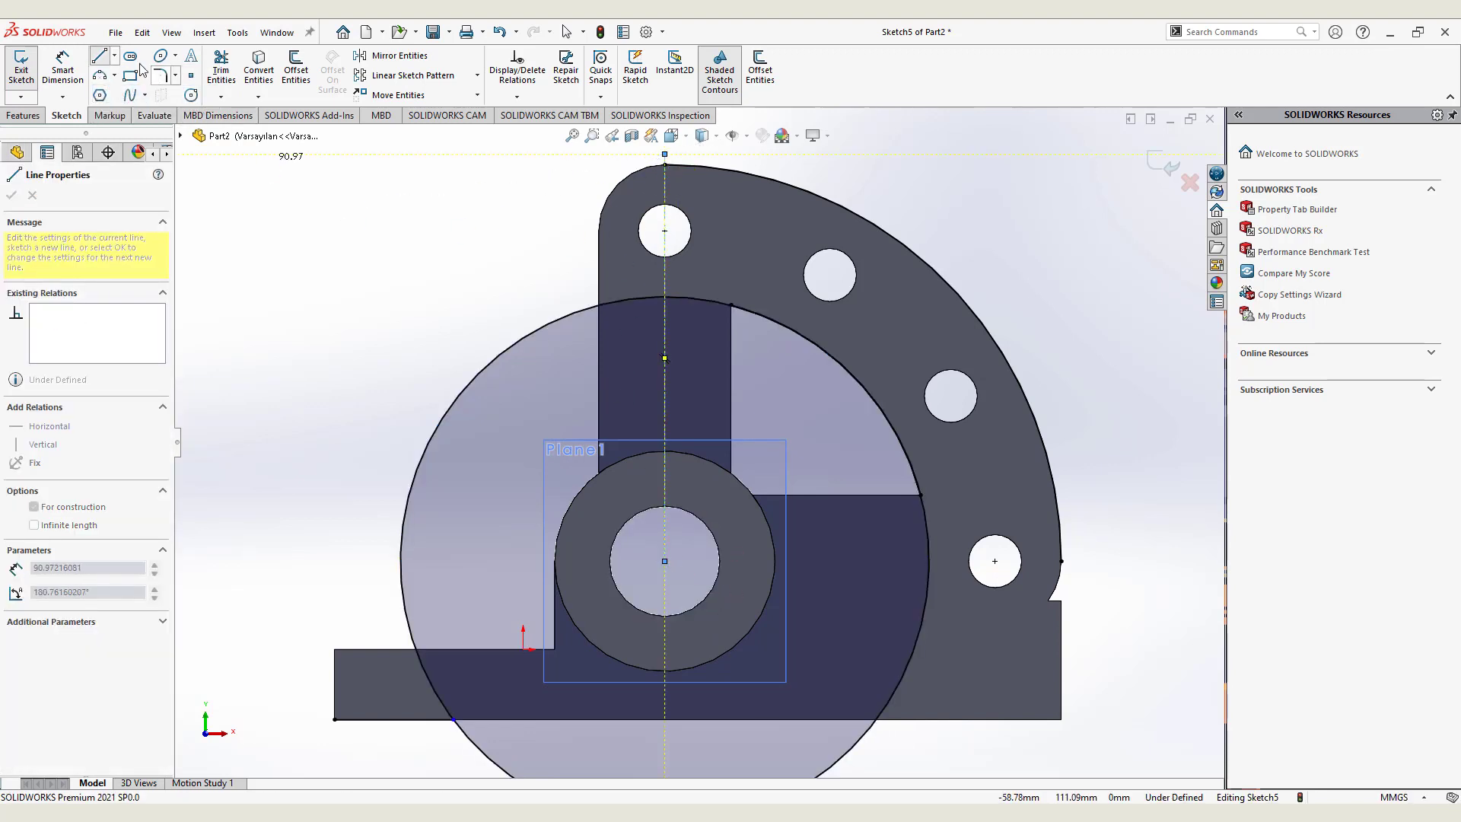
key(Escape)
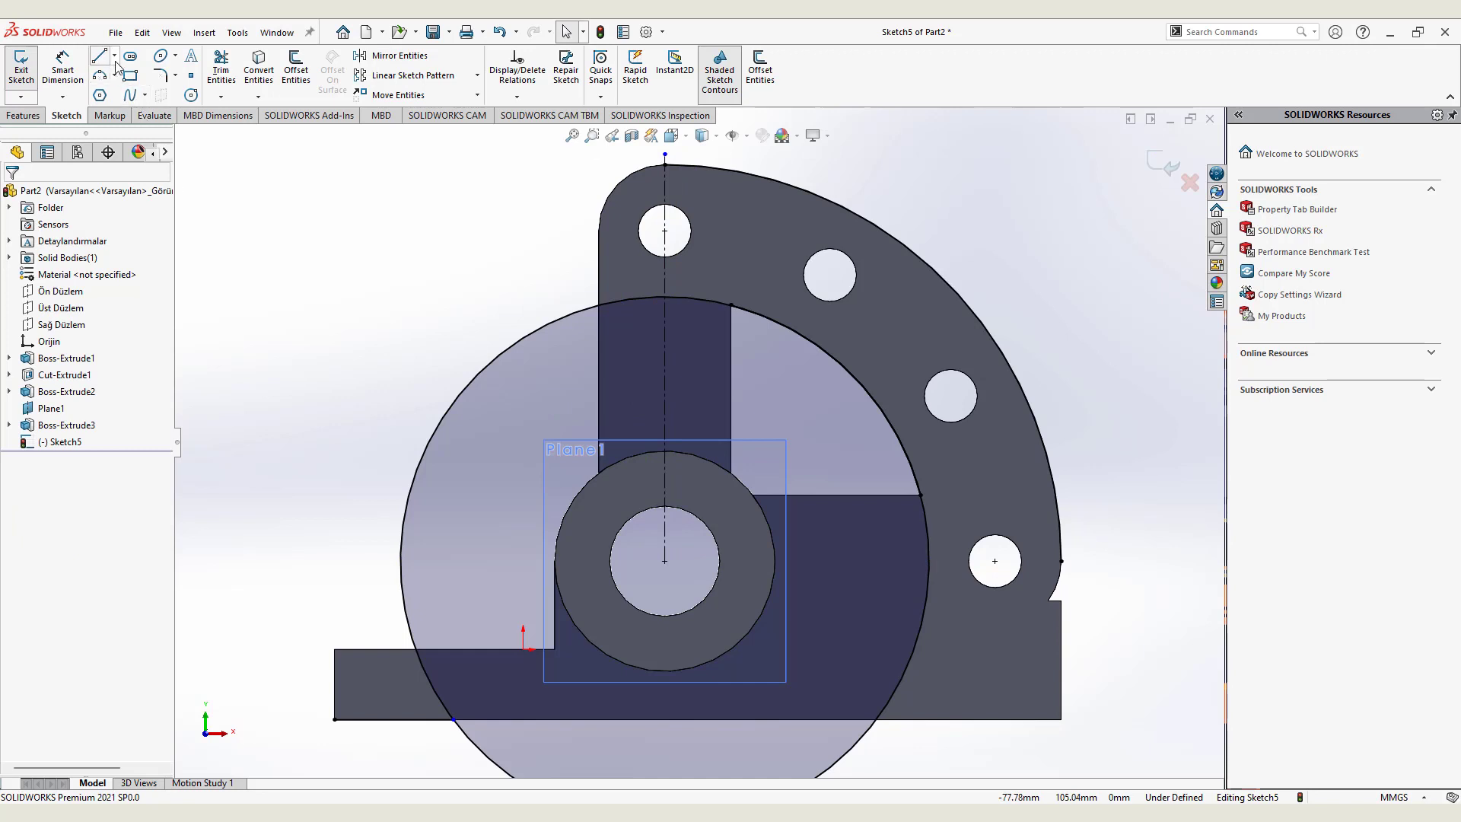
click(114, 55)
click(139, 93)
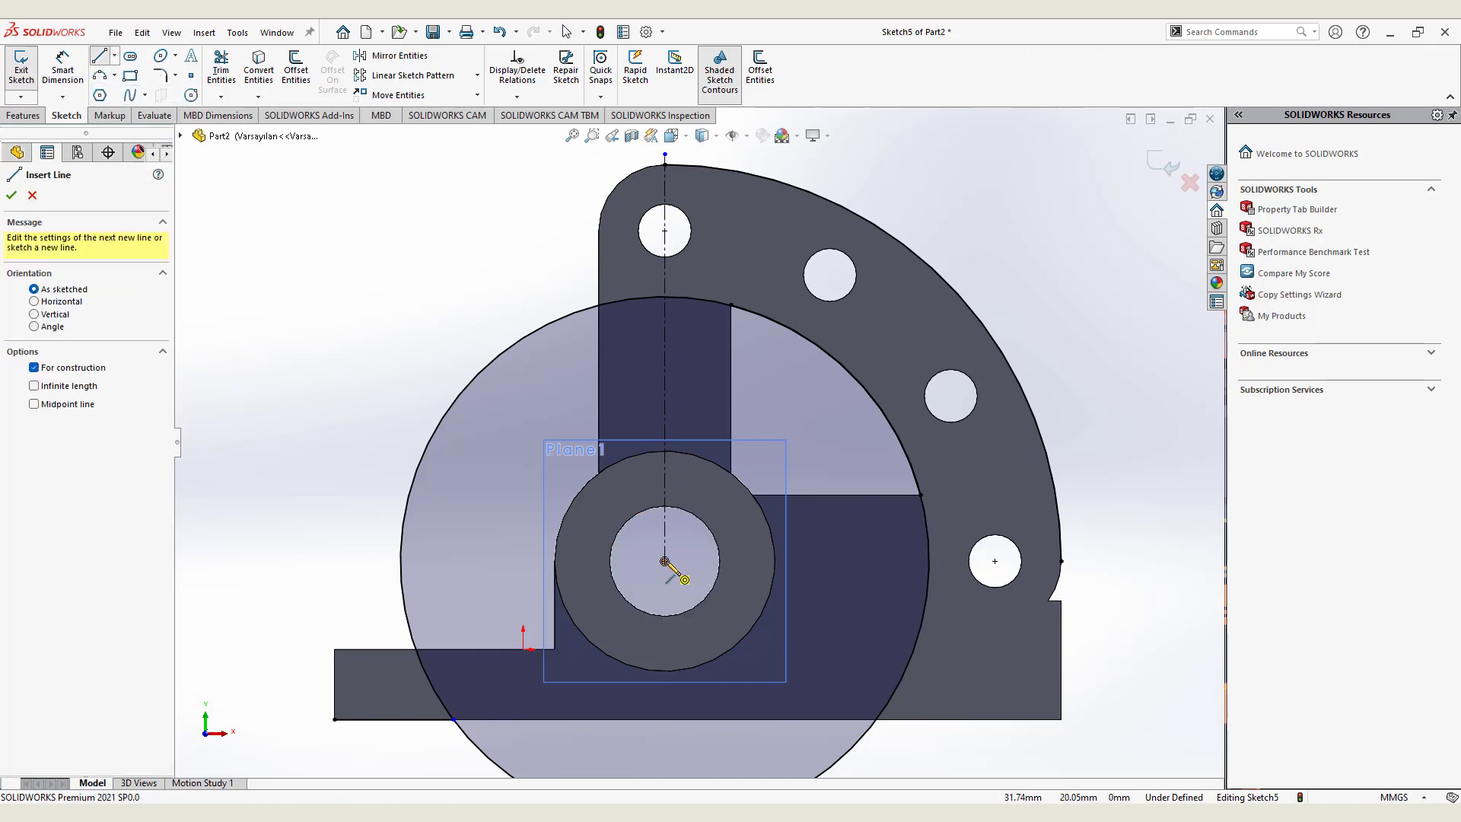
click(665, 561)
click(1098, 561)
key(Escape)
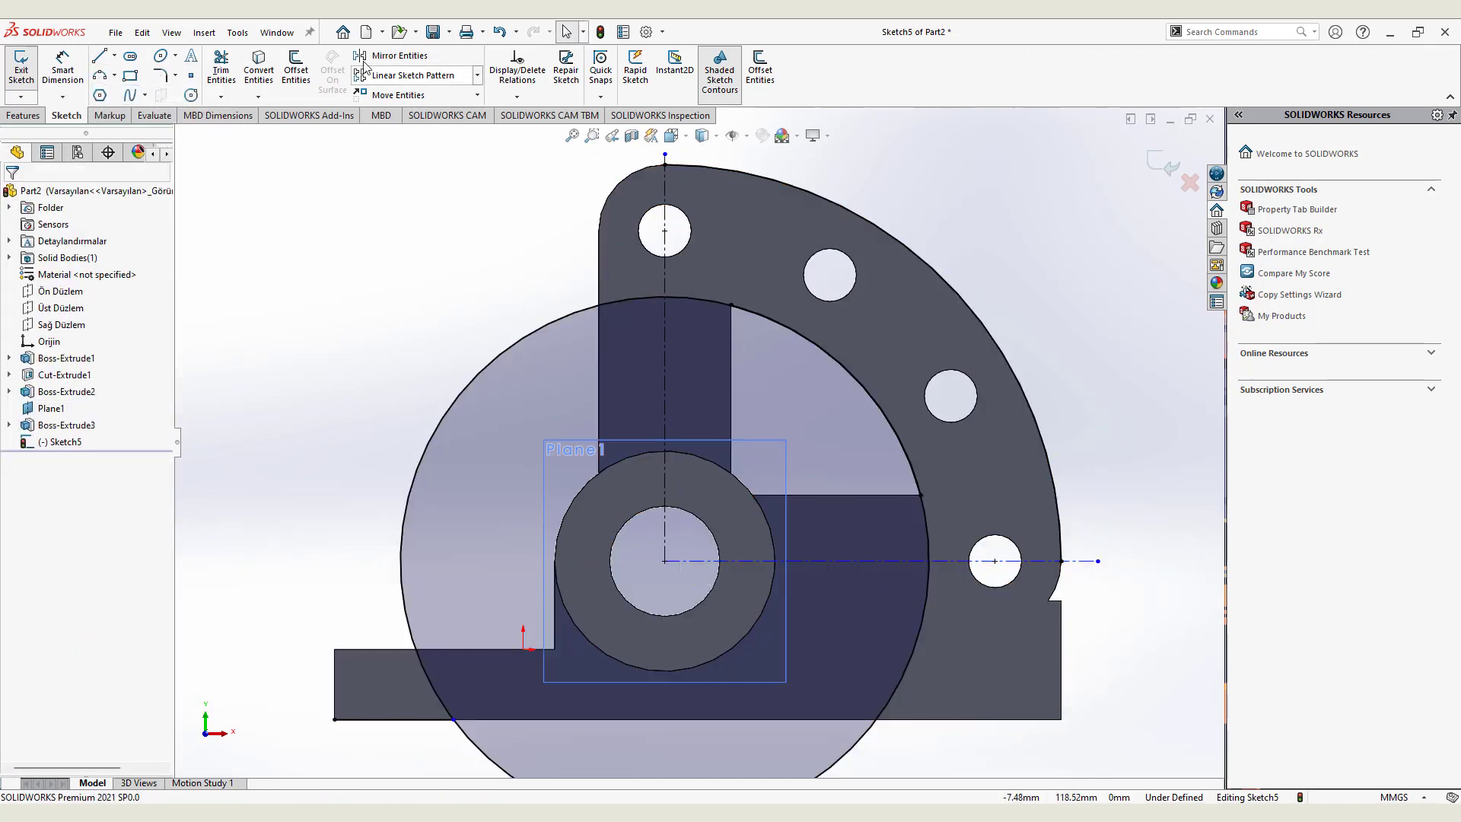
Trim away the big circle's left and lower arcs
click(220, 69)
drag(454, 302, 485, 483)
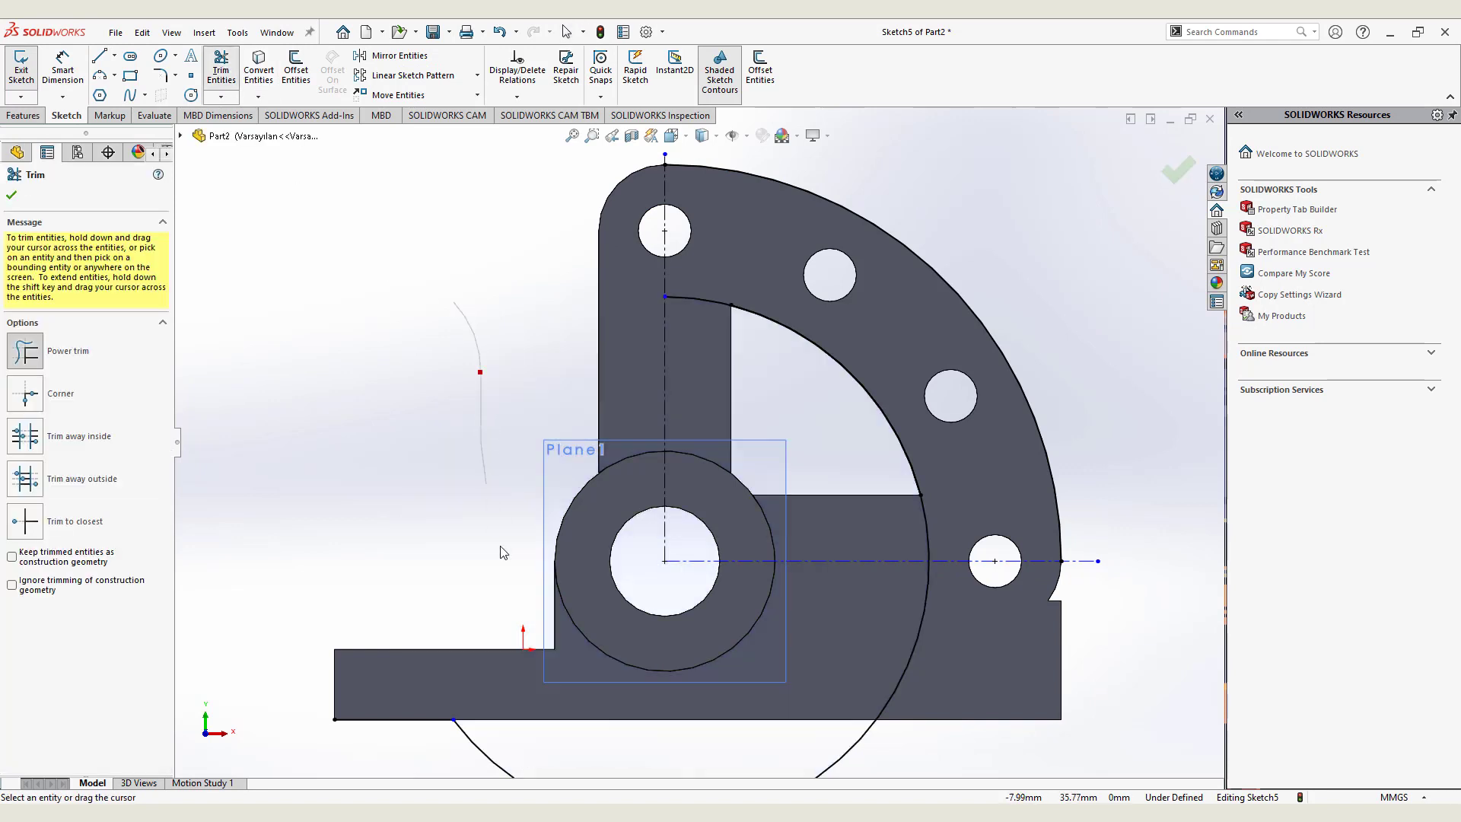
drag(875, 777, 855, 749)
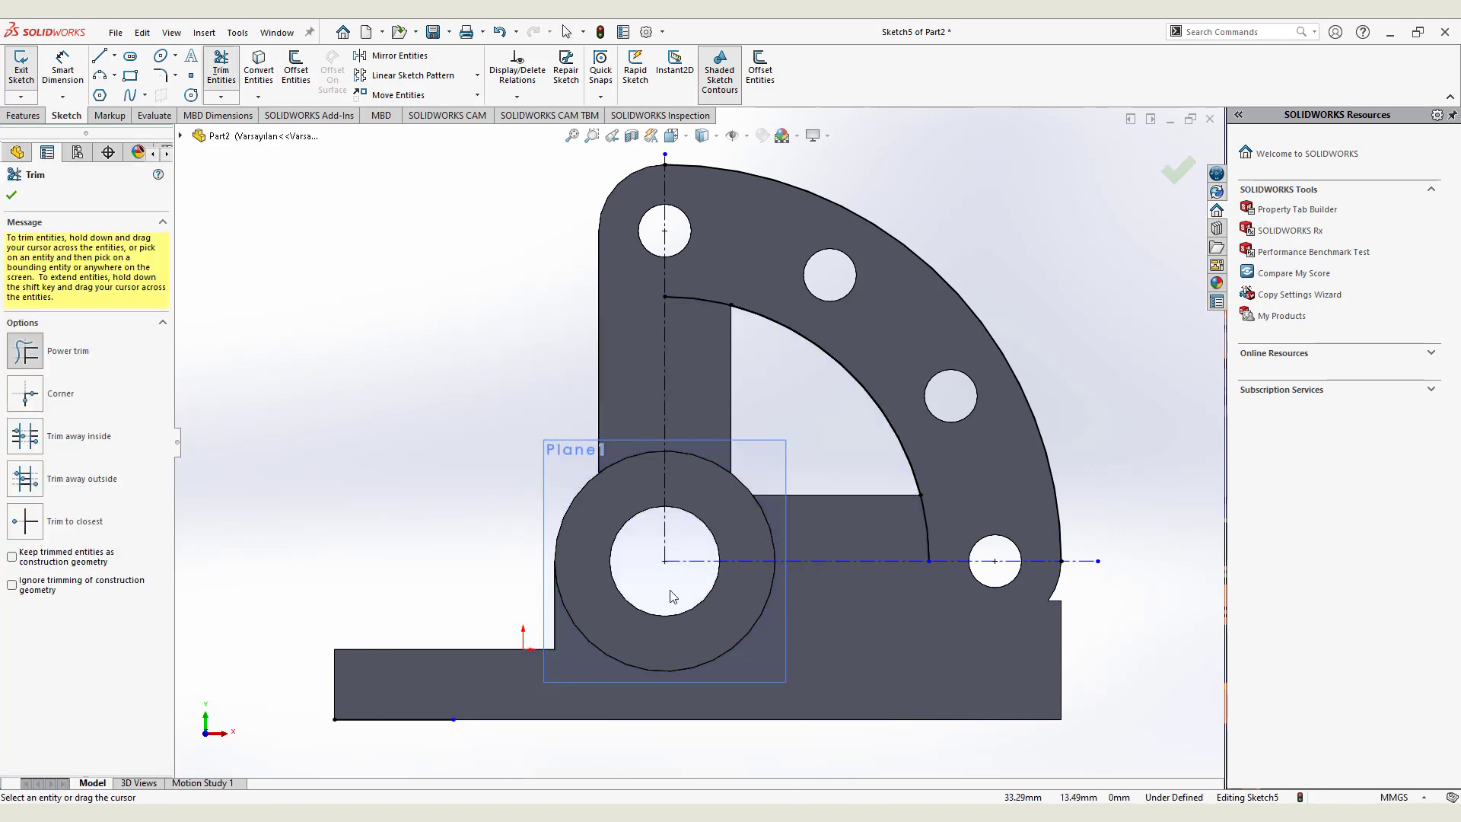
Add R15 rounded ends around the top and bottom holes and trim the leftover line
click(109, 73)
click(664, 164)
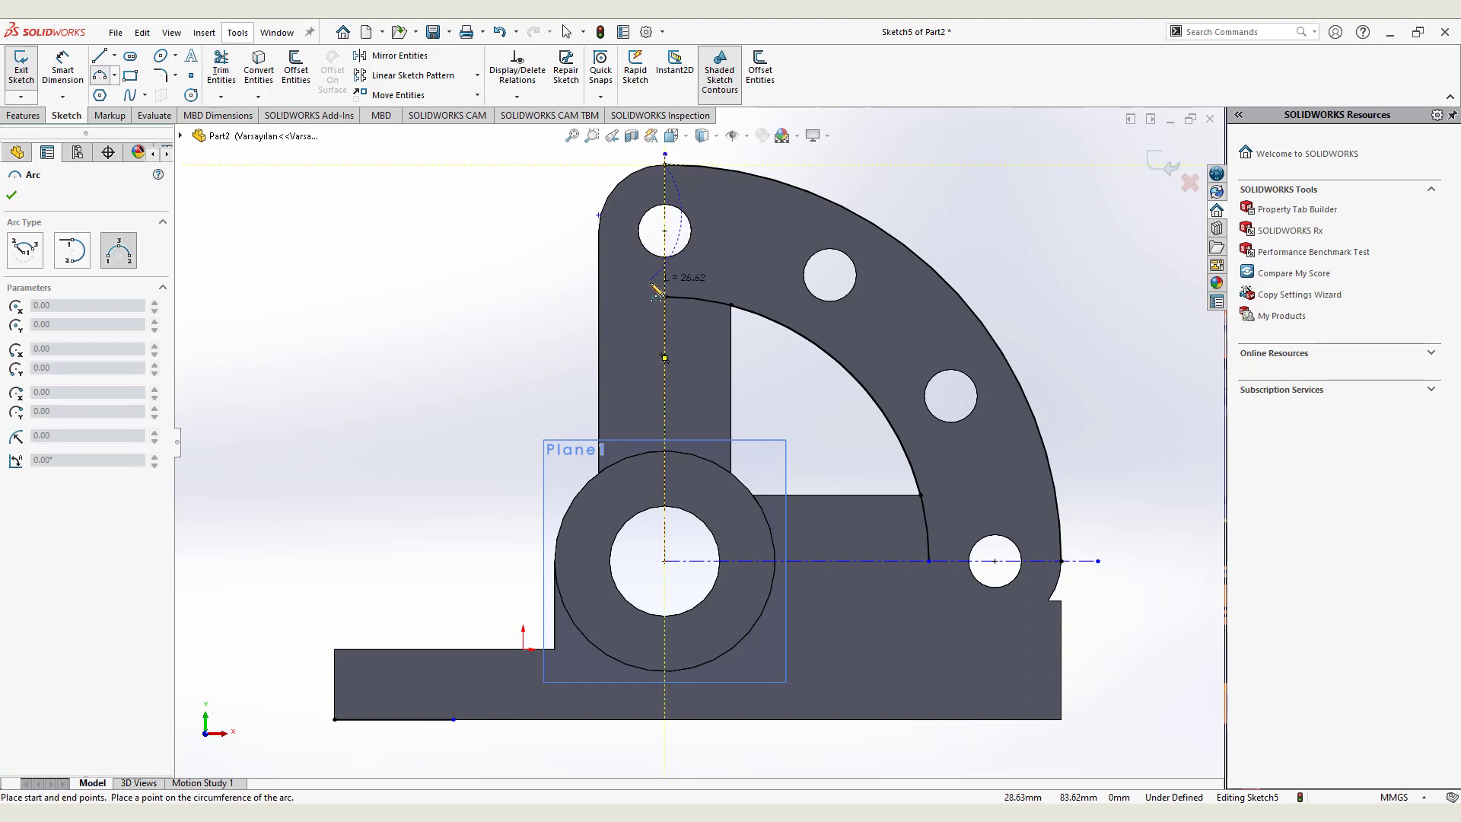
click(665, 296)
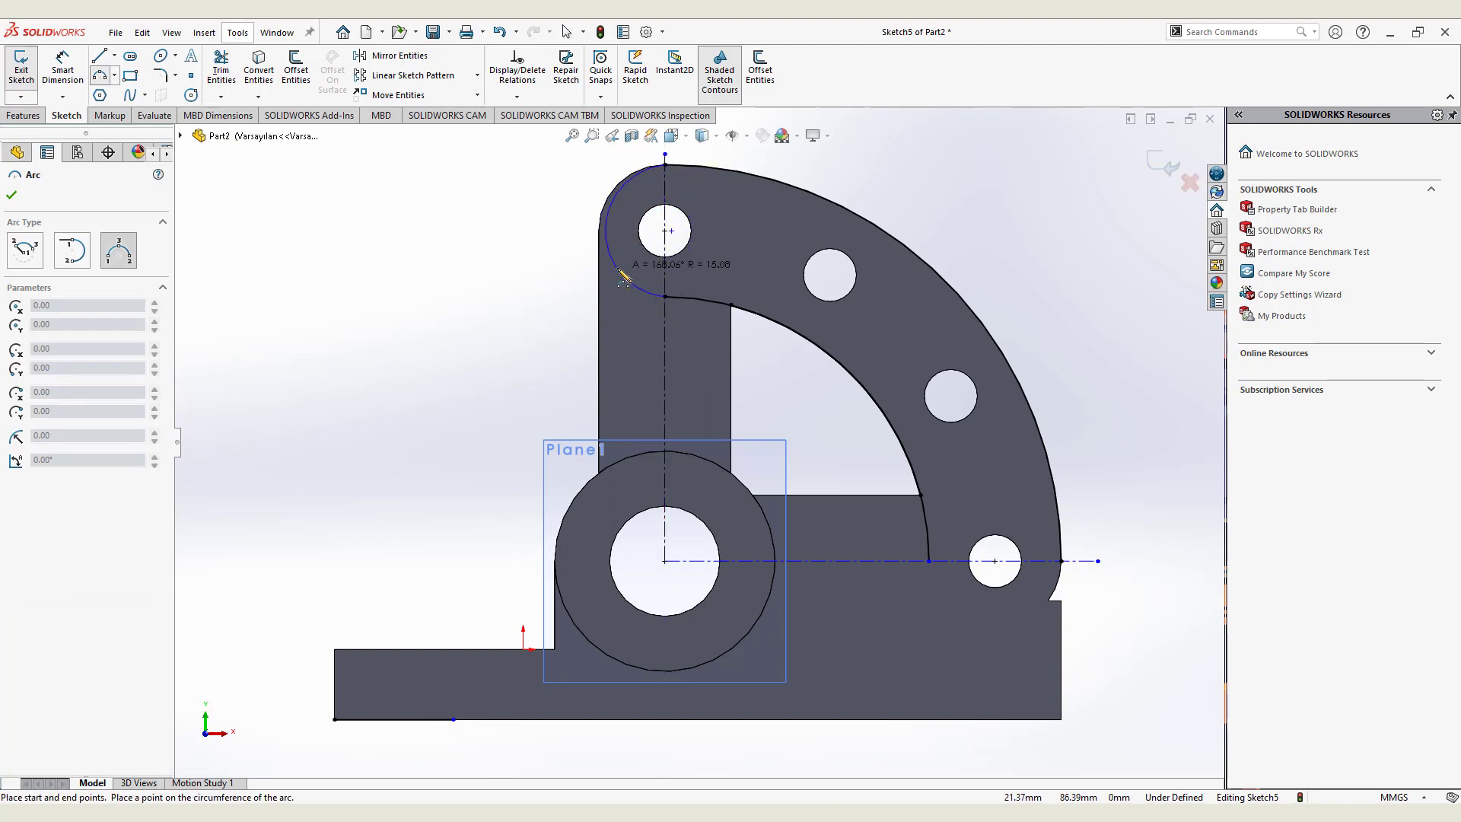
click(602, 232)
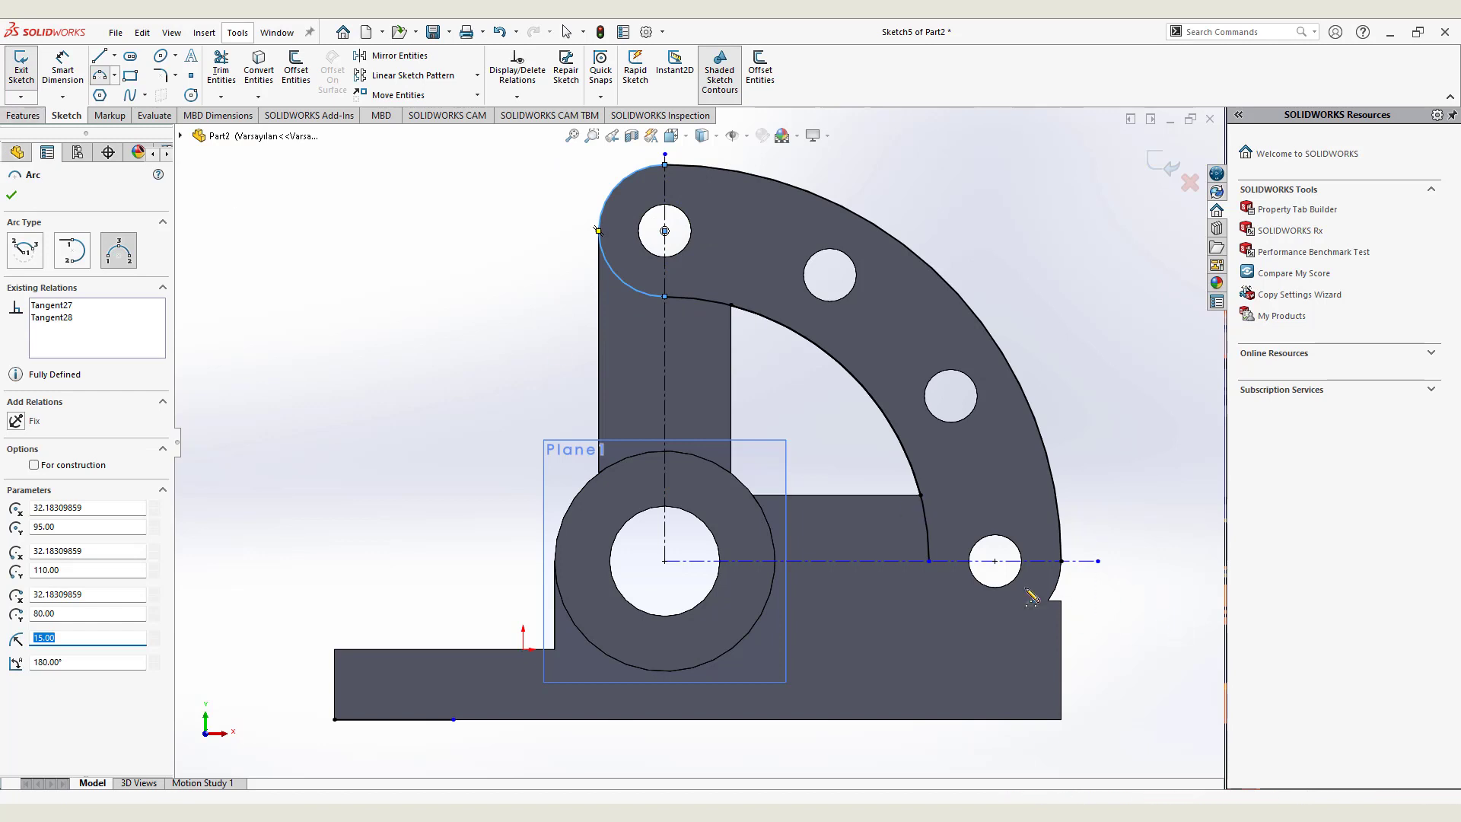
click(929, 561)
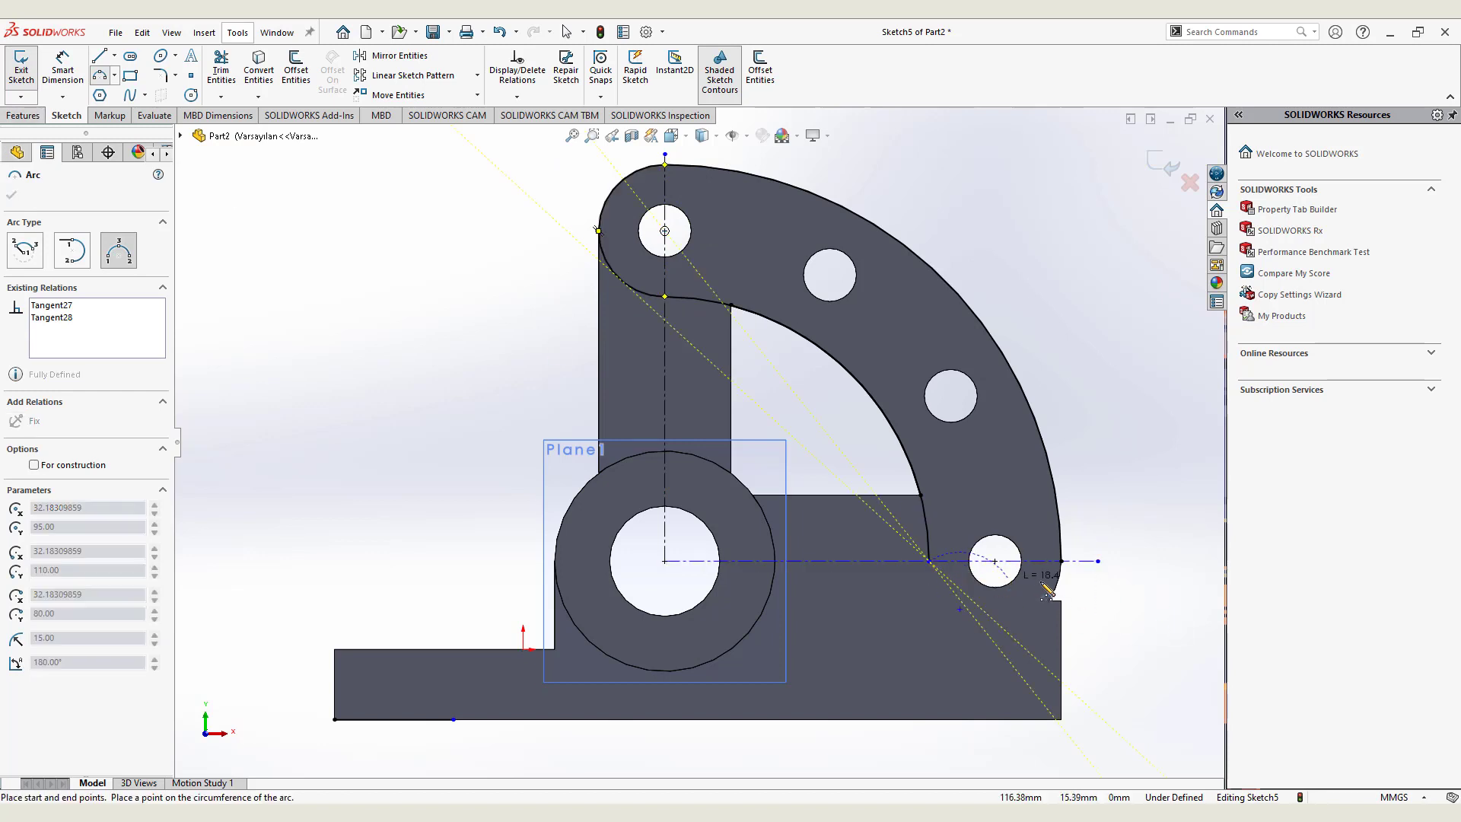
click(1062, 561)
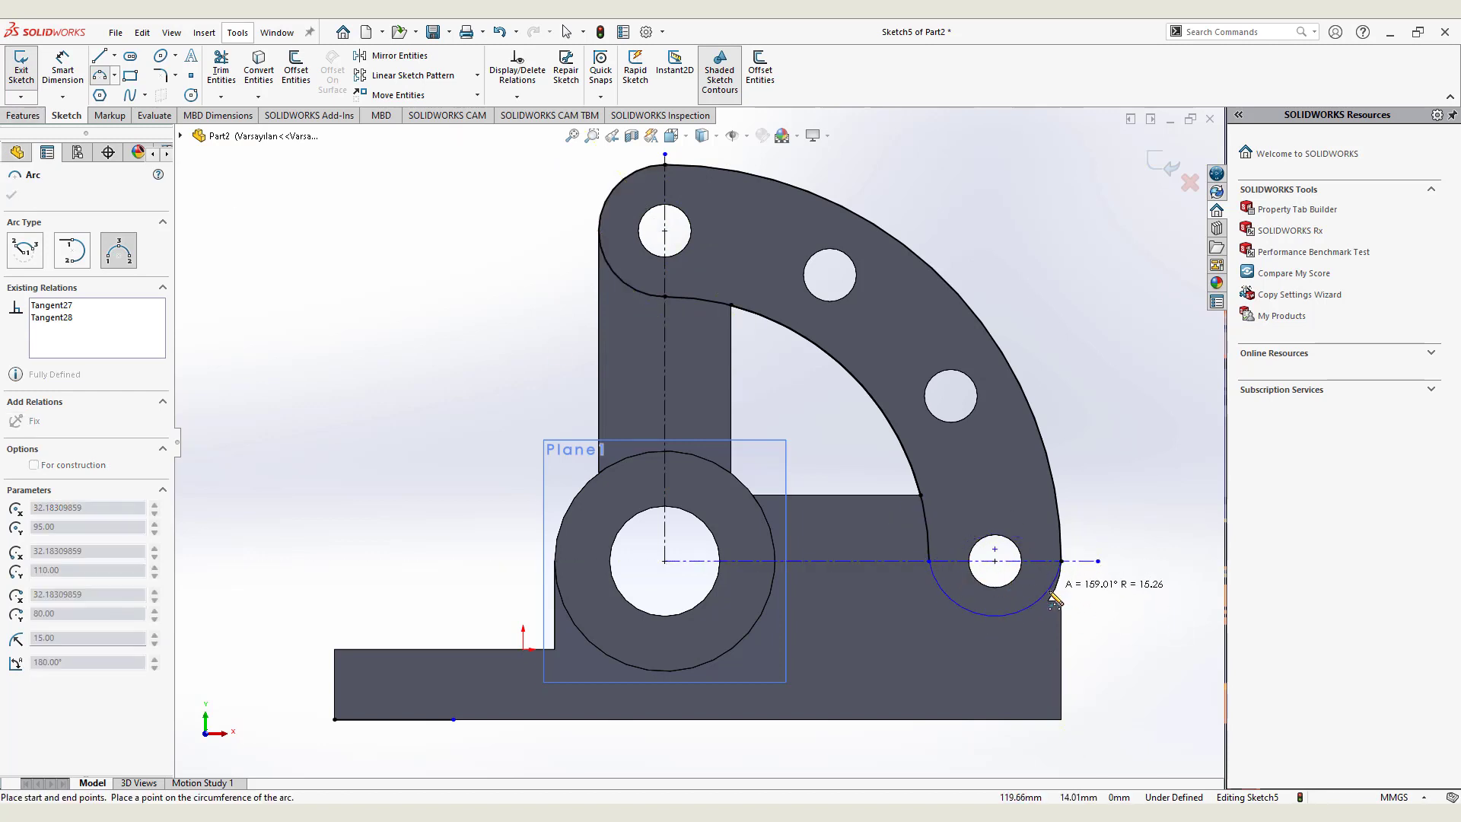
click(1049, 610)
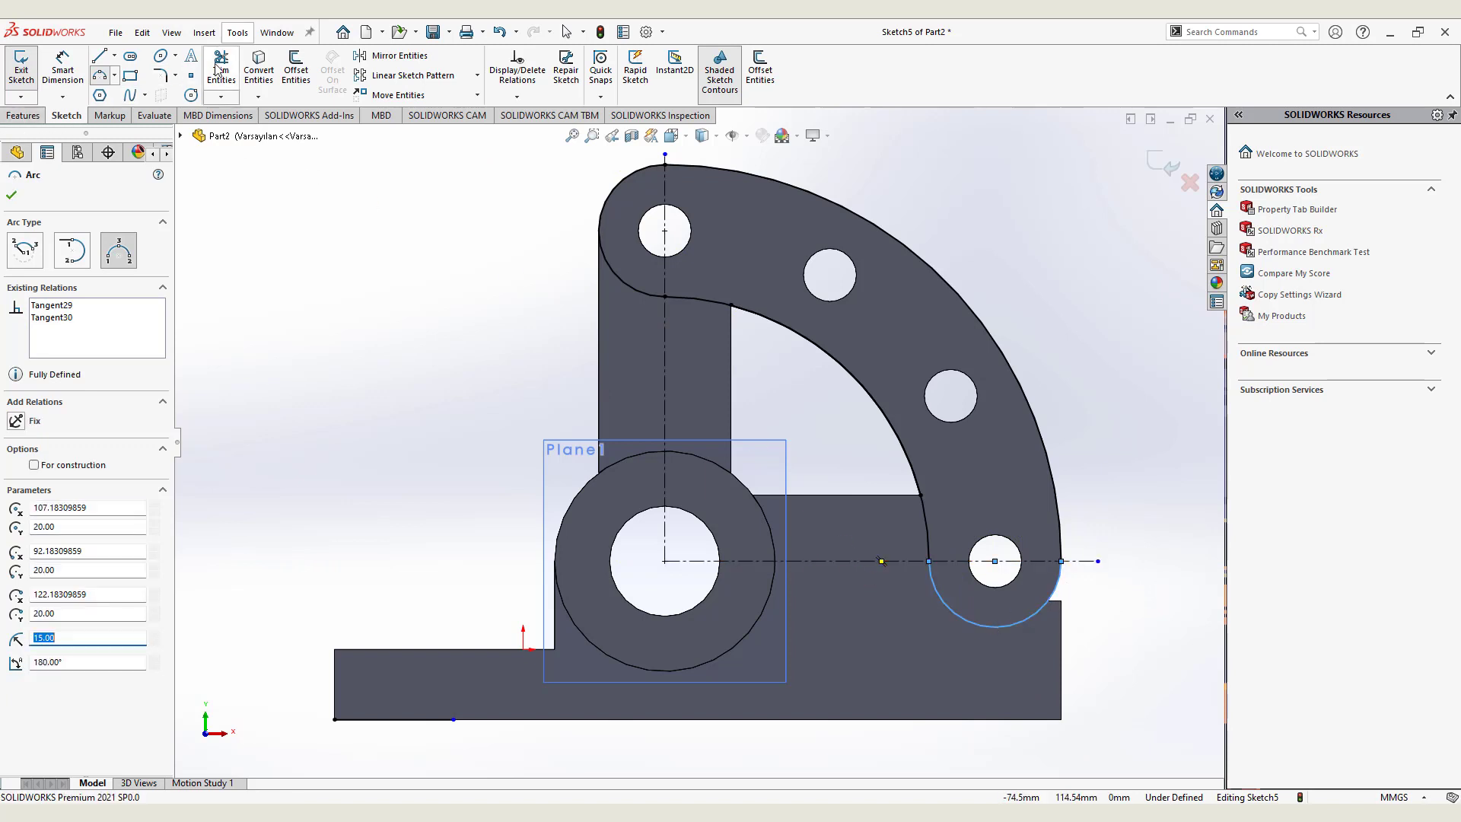
click(220, 70)
drag(808, 574, 811, 580)
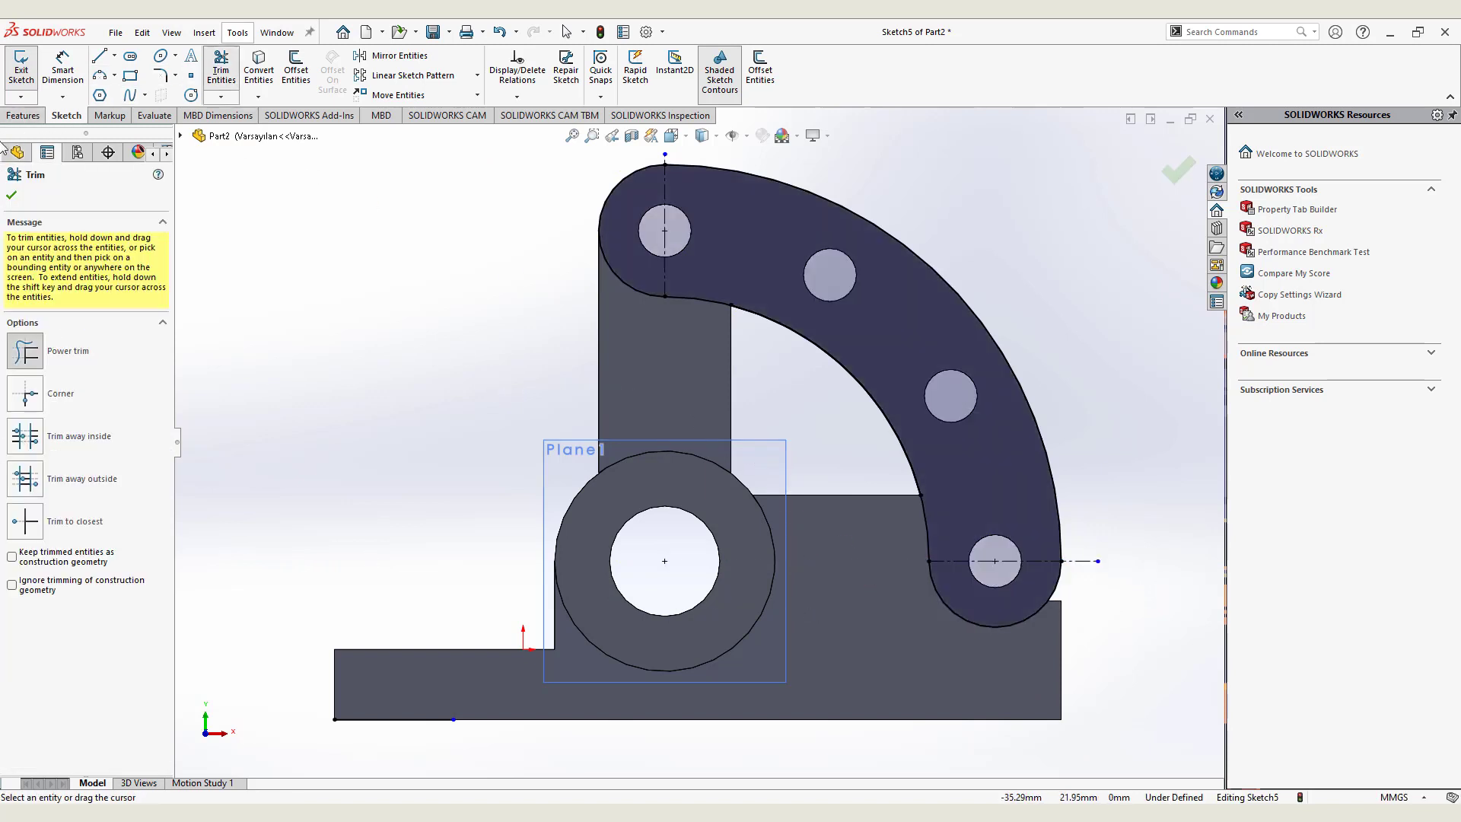
click(25, 115)
click(27, 68)
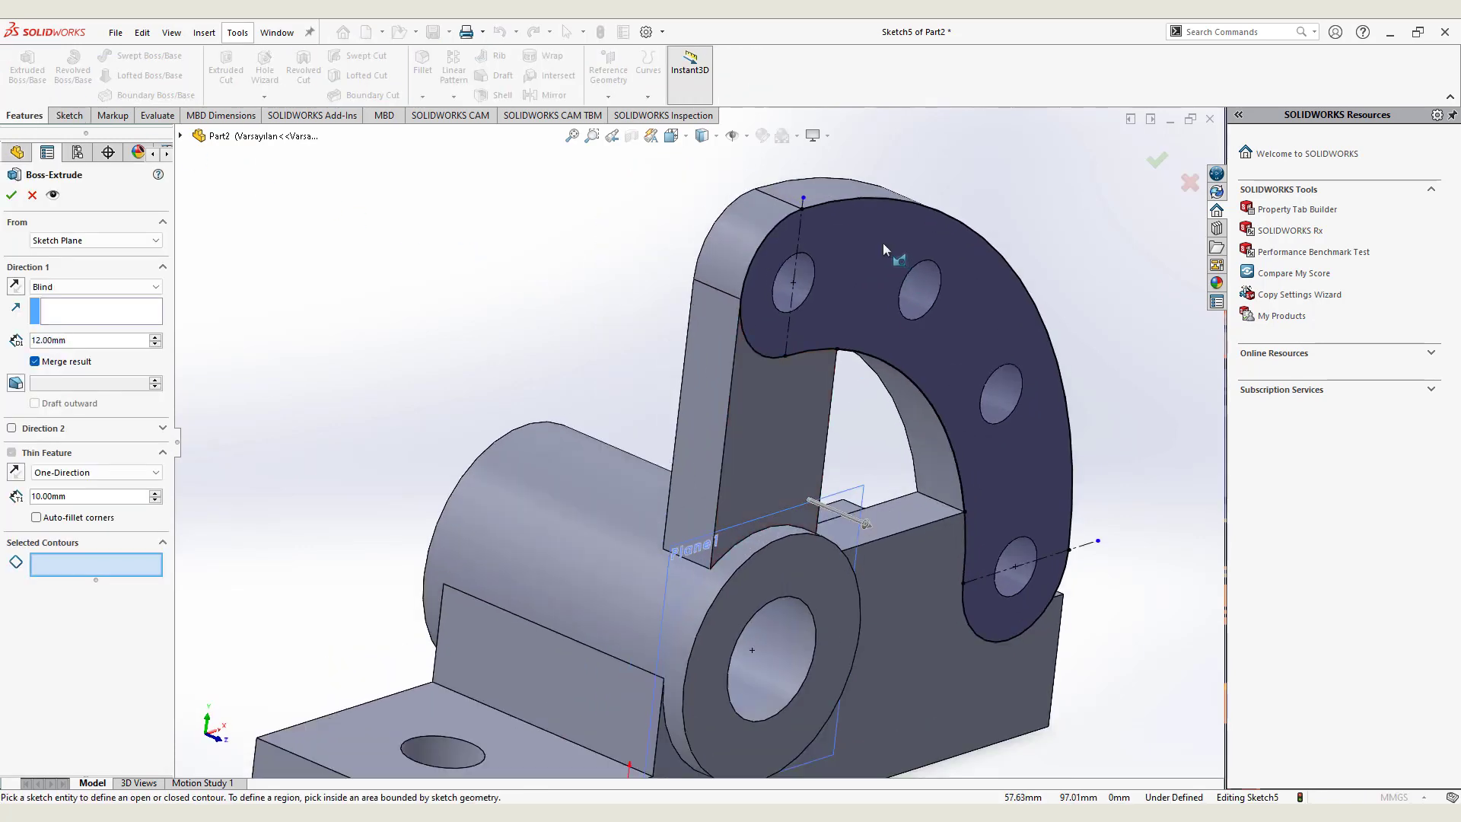
click(891, 306)
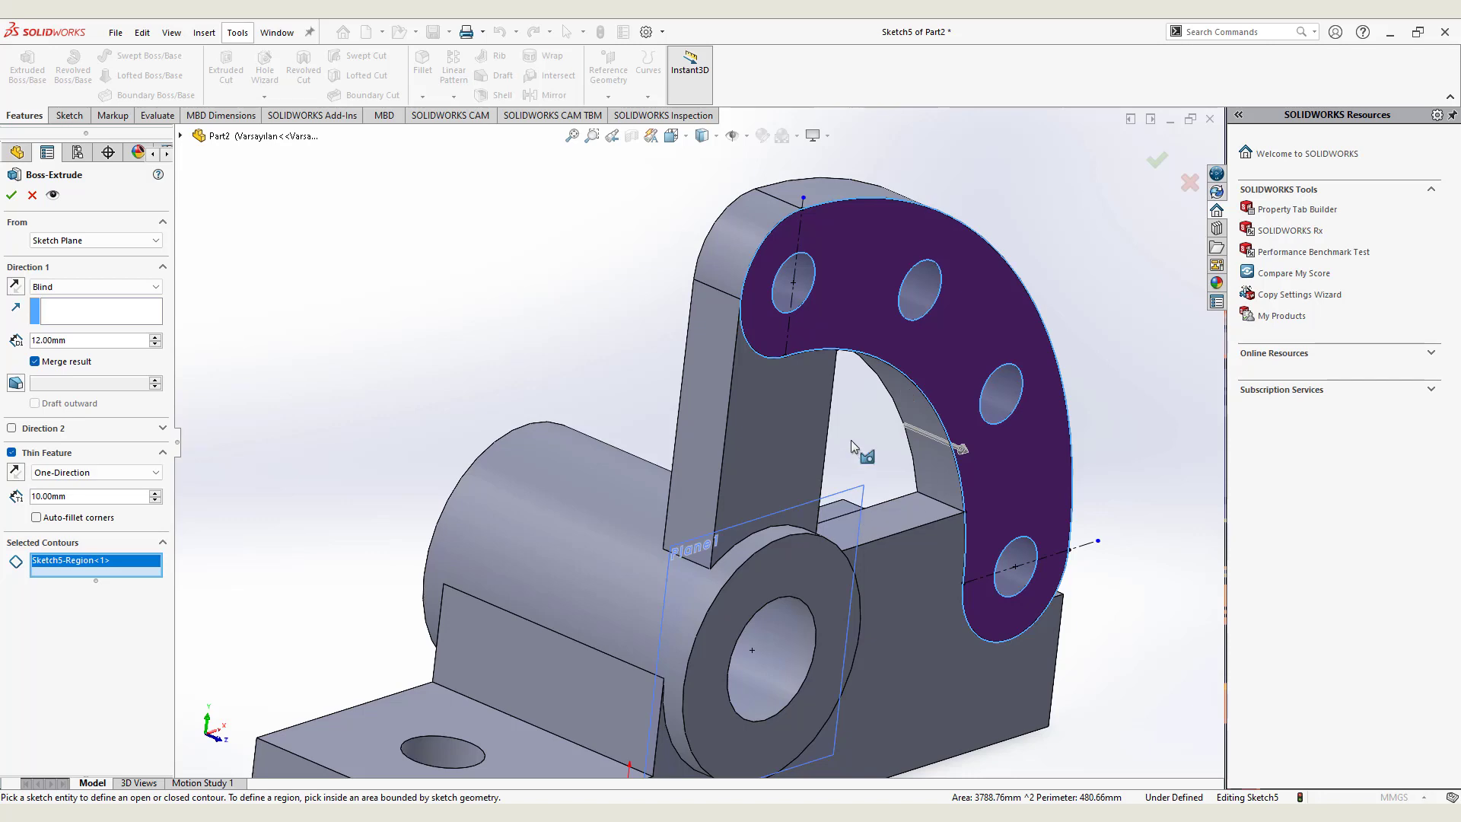
key(Escape)
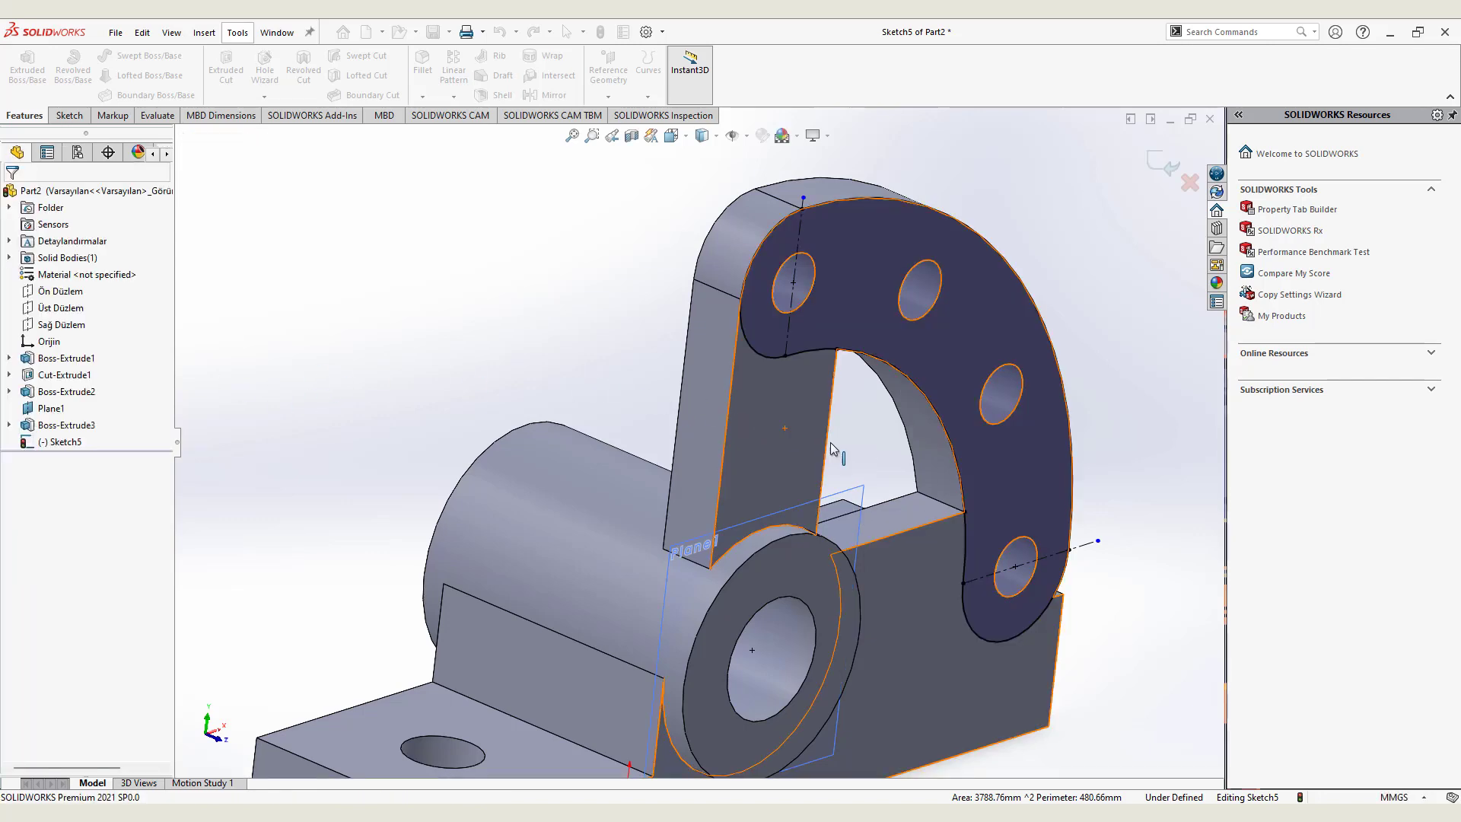
click(921, 222)
Switch to Front view and draw circles over the four arm holes
key(space)
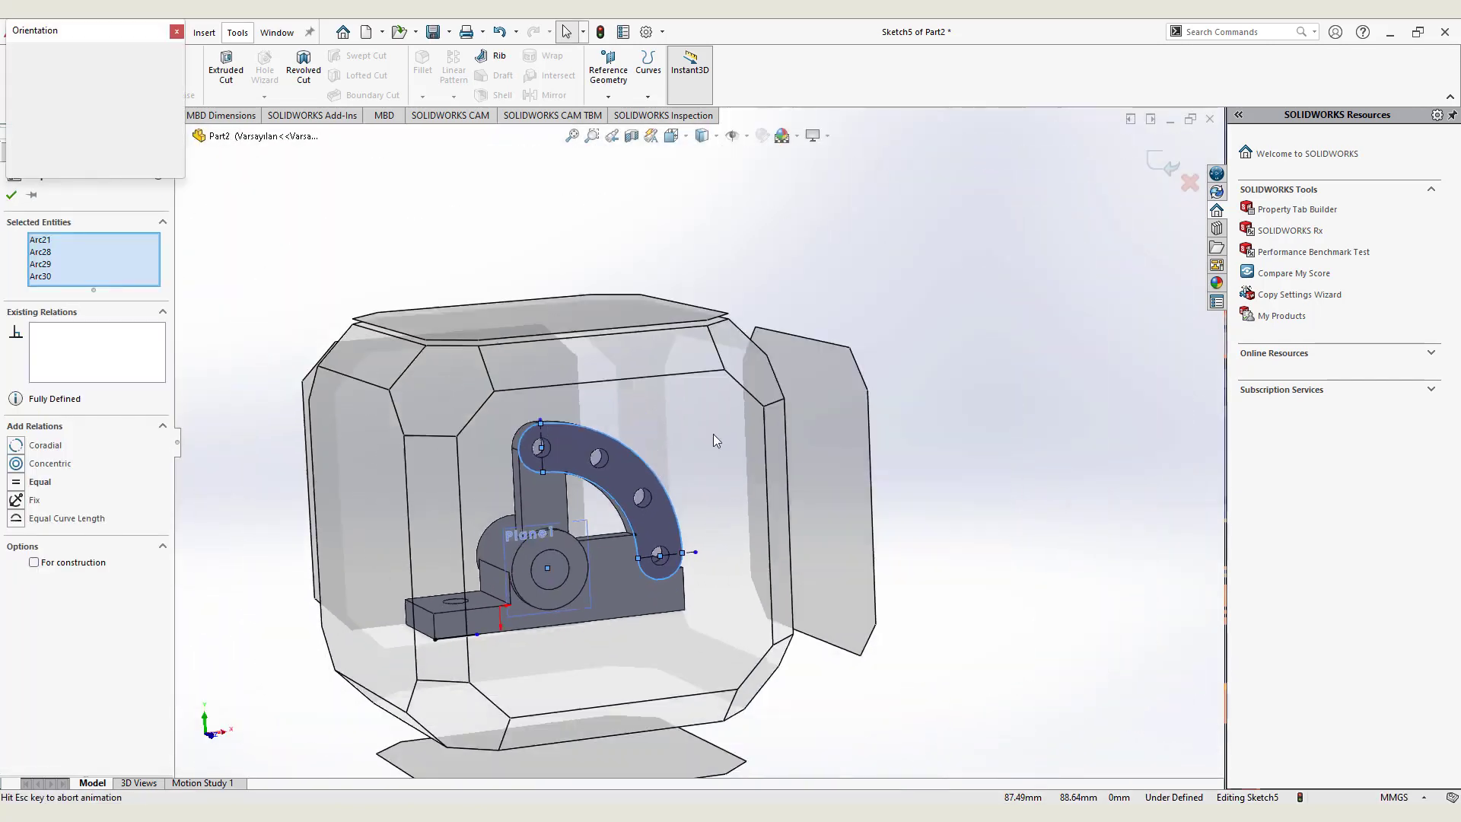
click(665, 461)
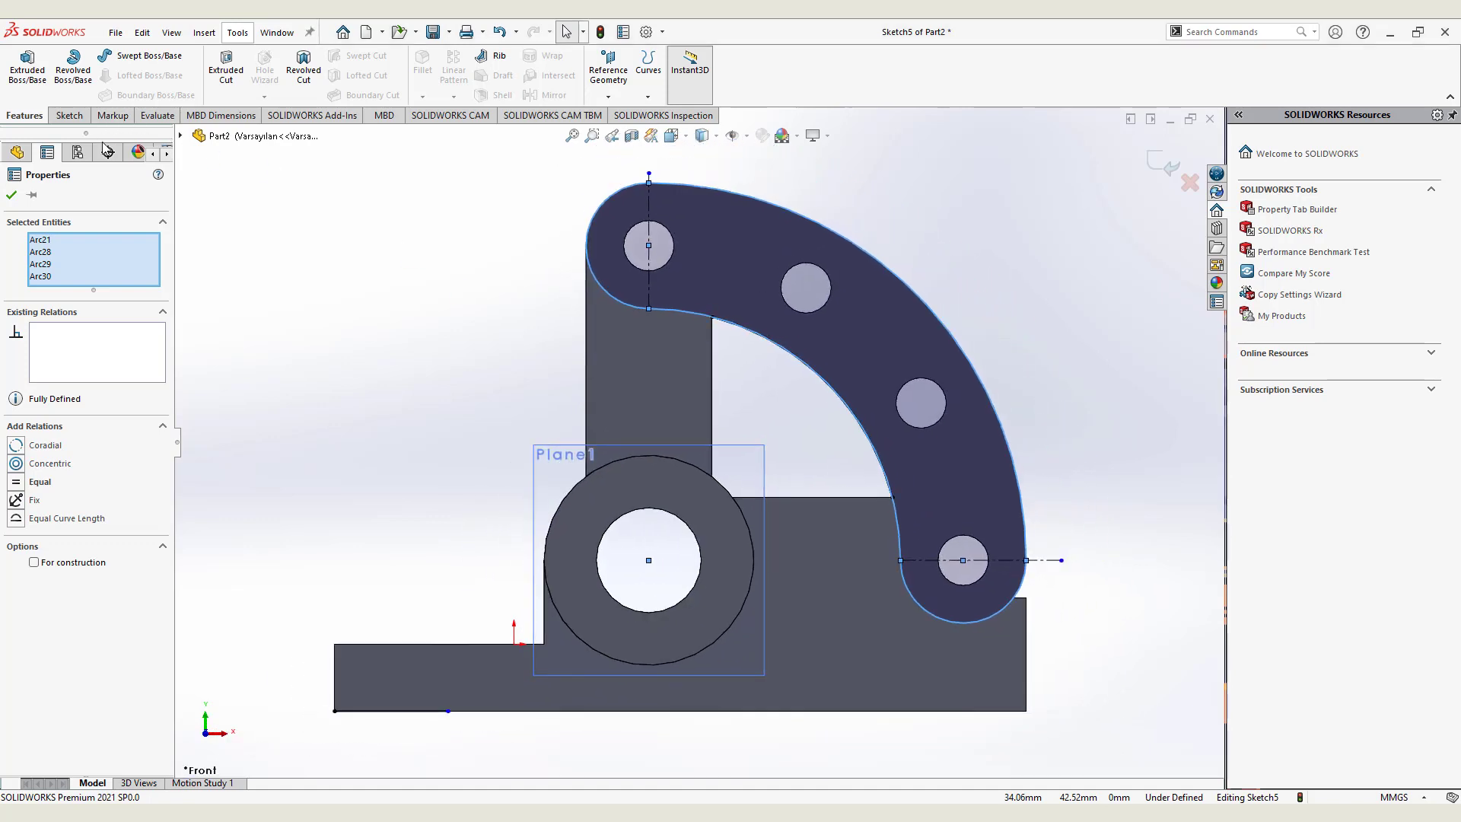
key(Escape)
click(68, 115)
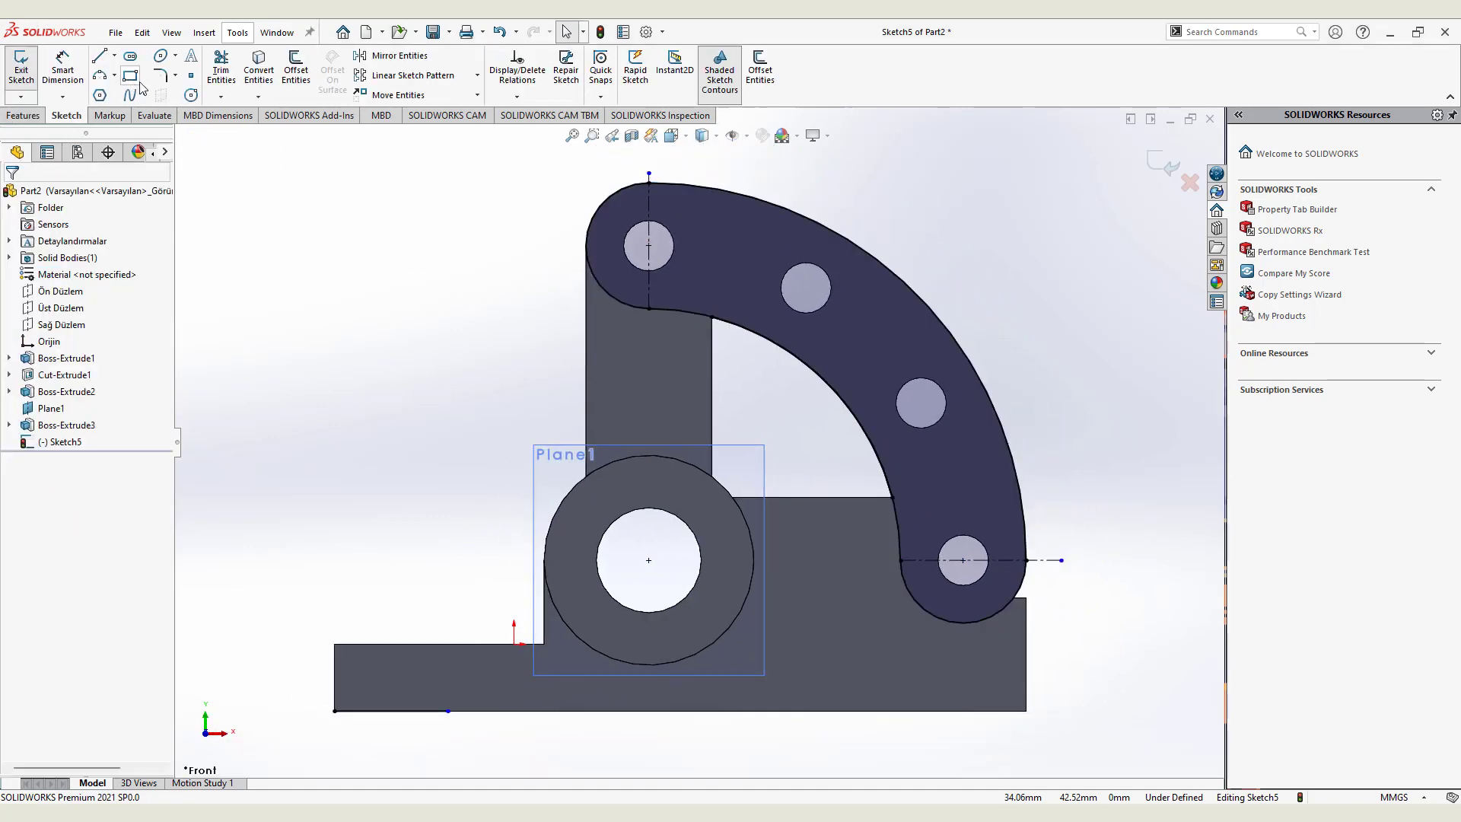
click(191, 95)
click(648, 245)
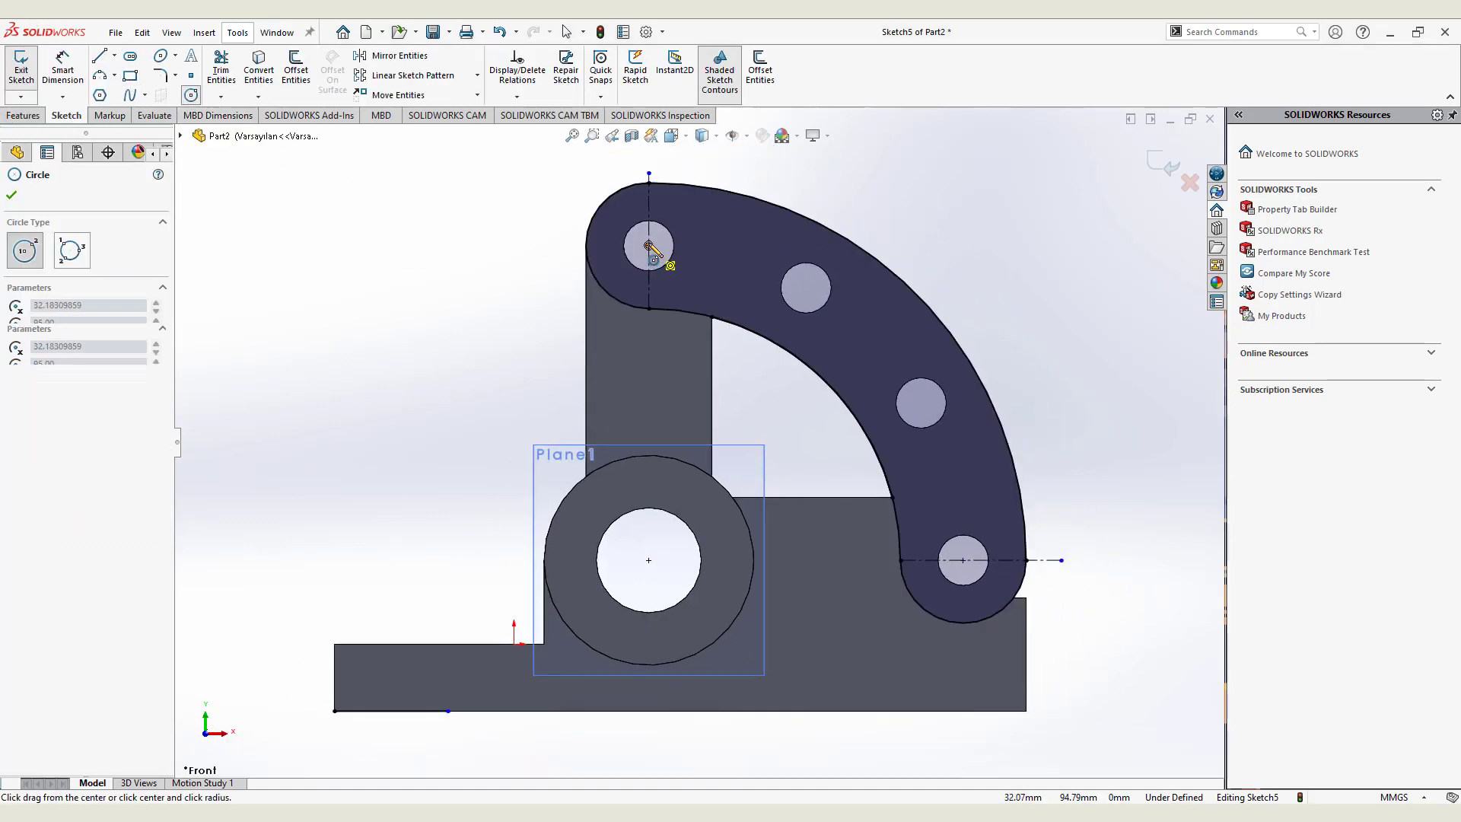
click(672, 245)
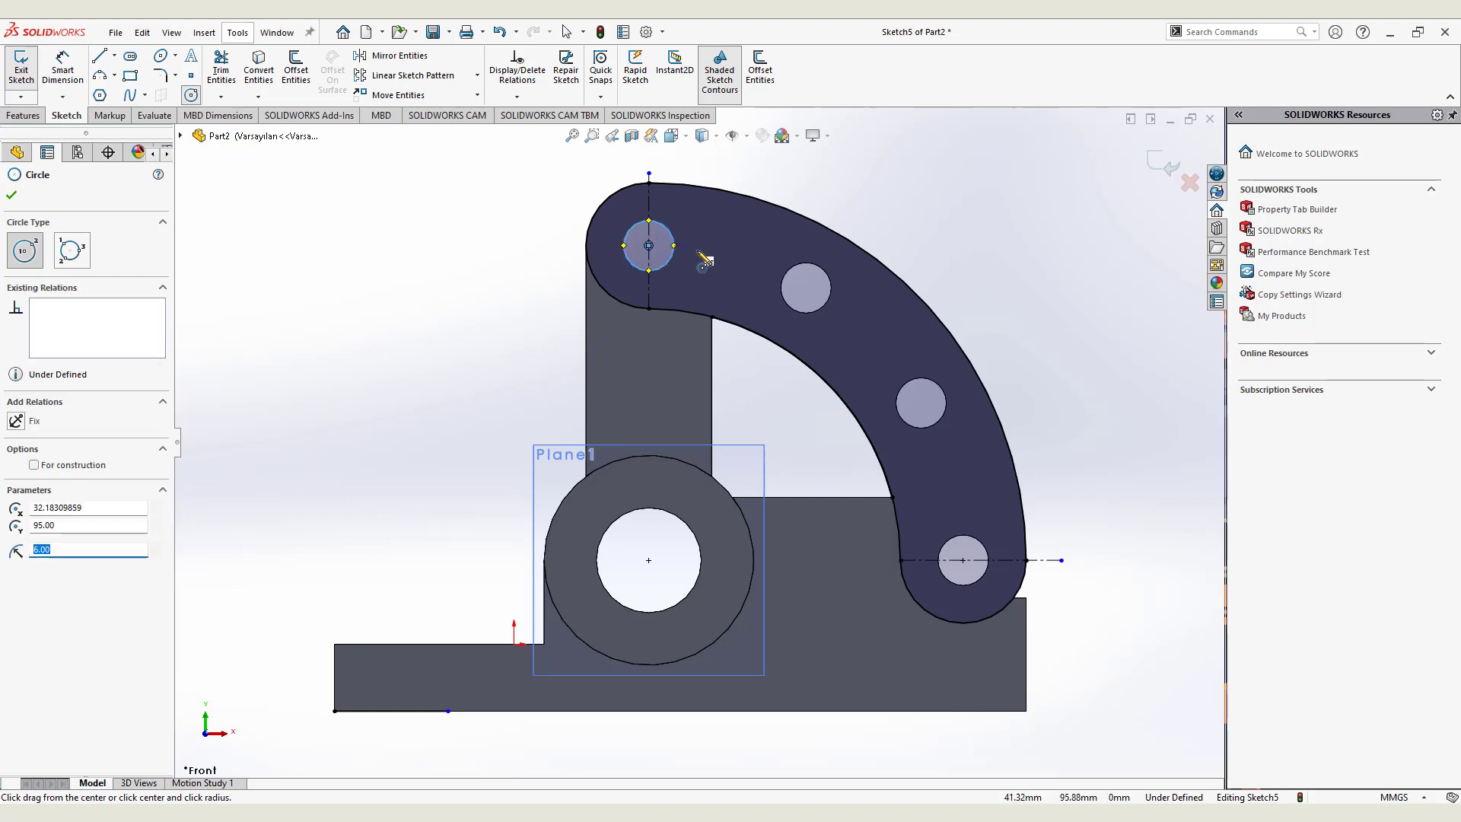
click(806, 288)
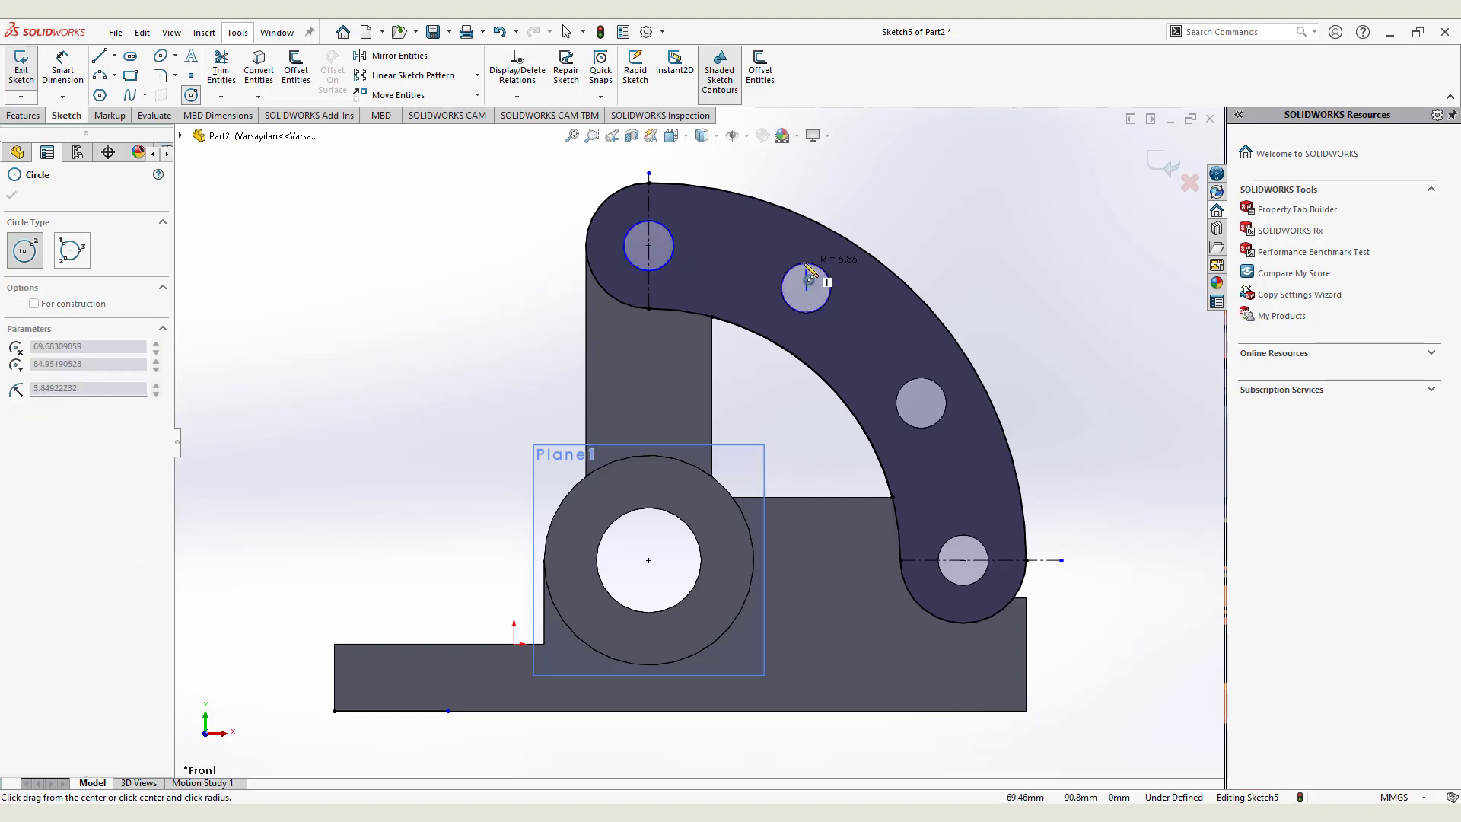
click(807, 263)
click(921, 403)
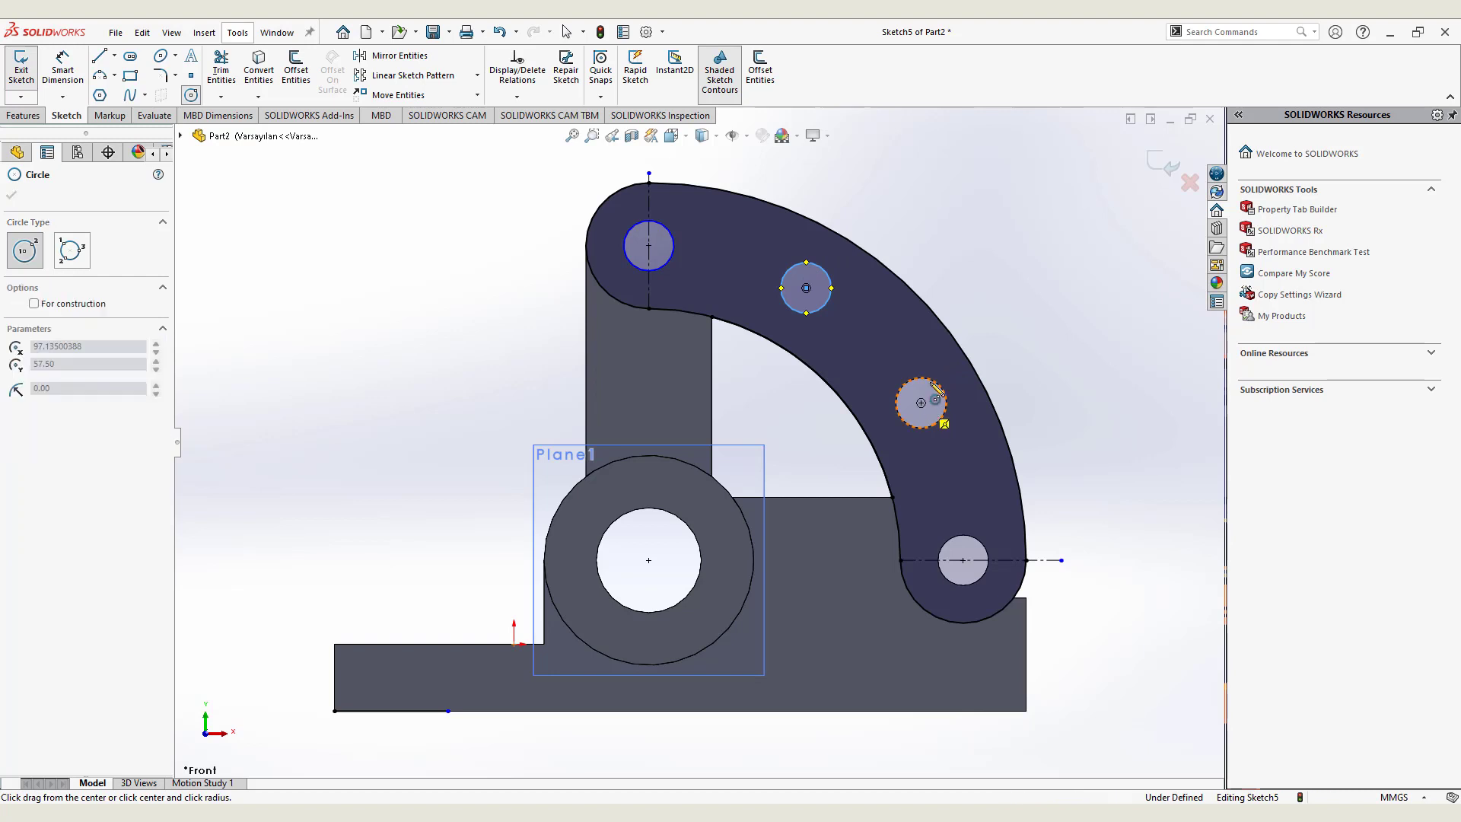
click(946, 403)
click(963, 561)
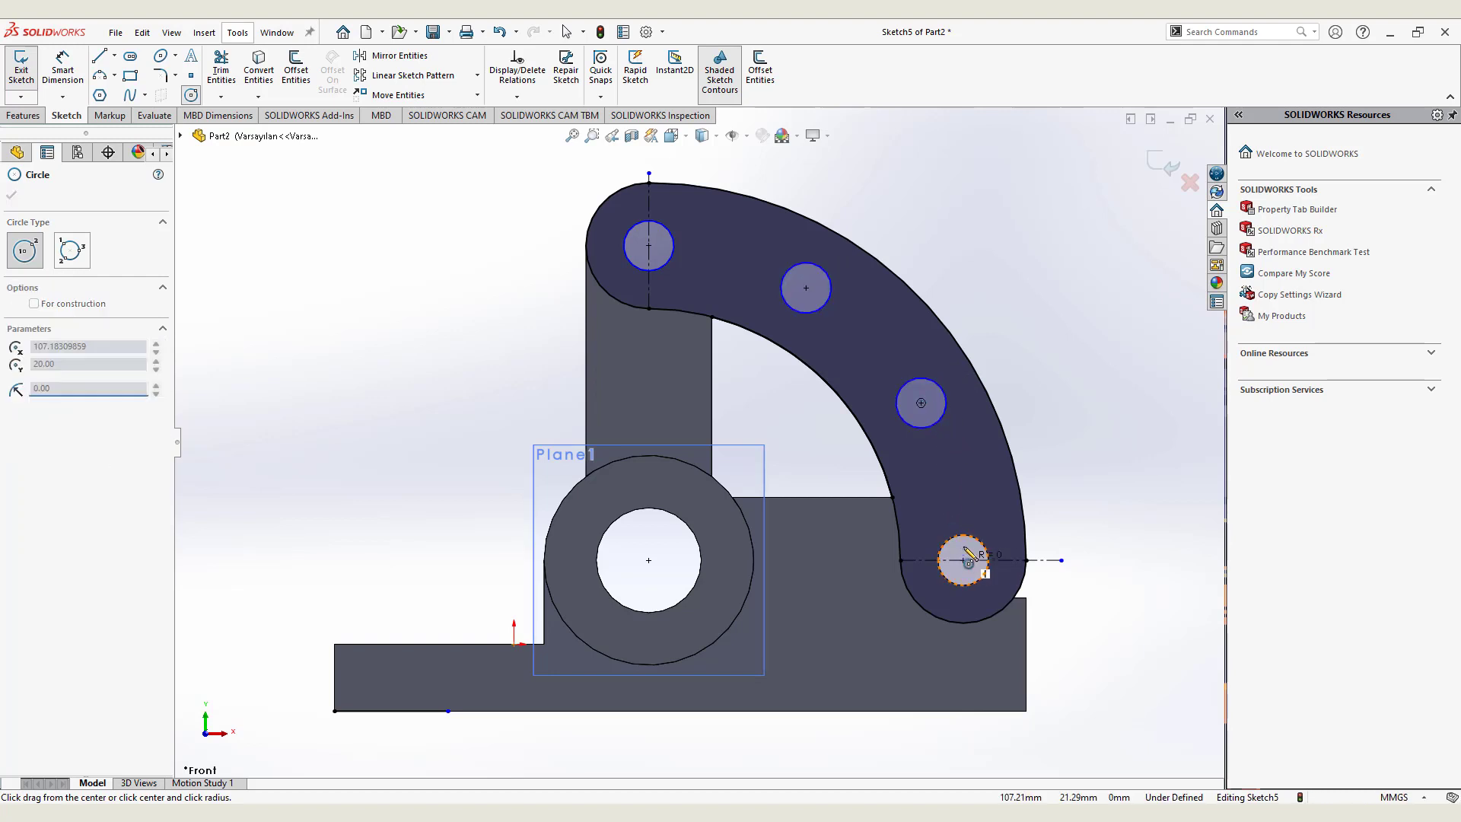
click(985, 547)
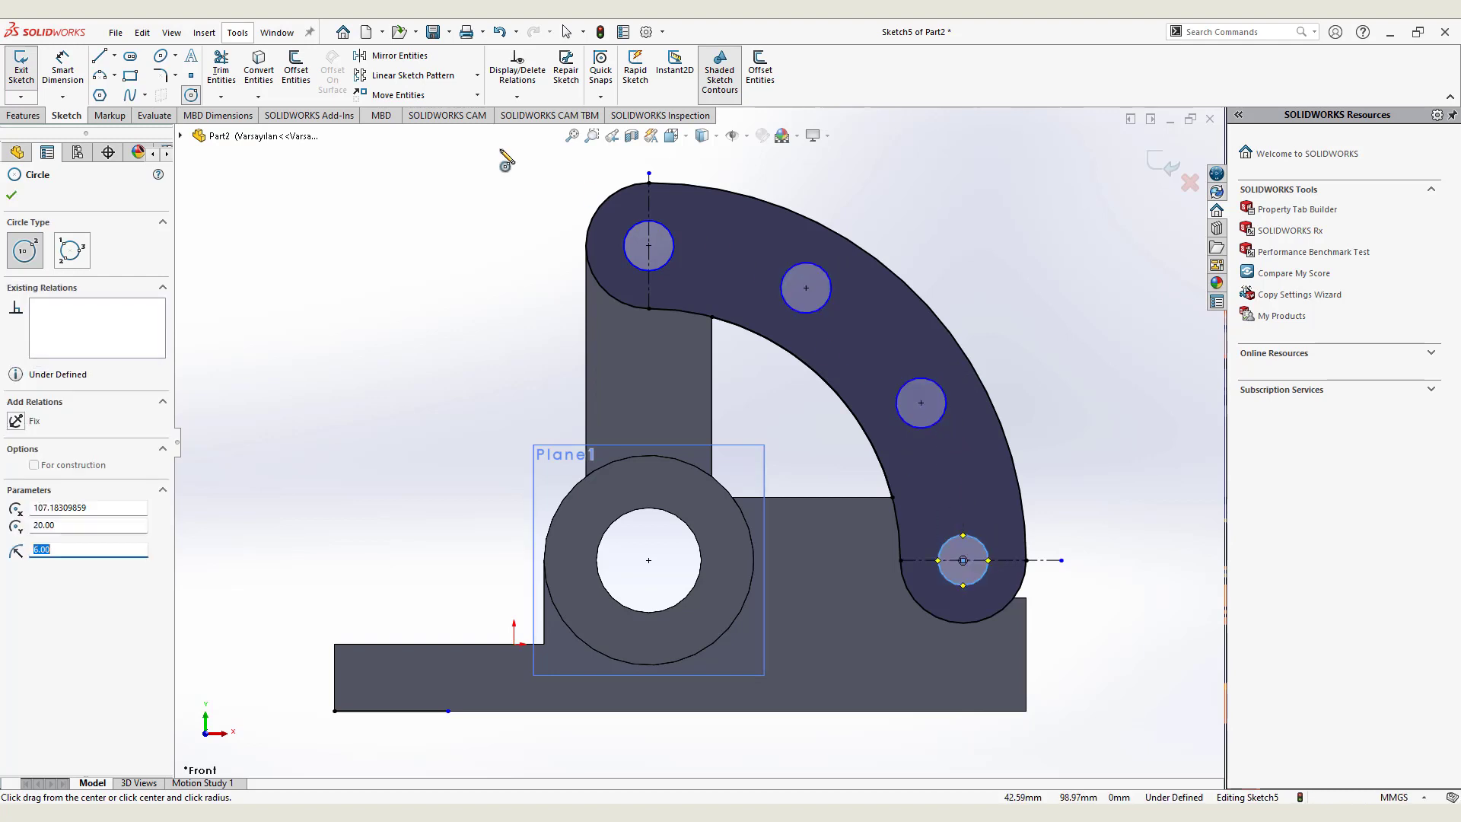
Dimension the top two hole circles to Ø12 mm
click(63, 68)
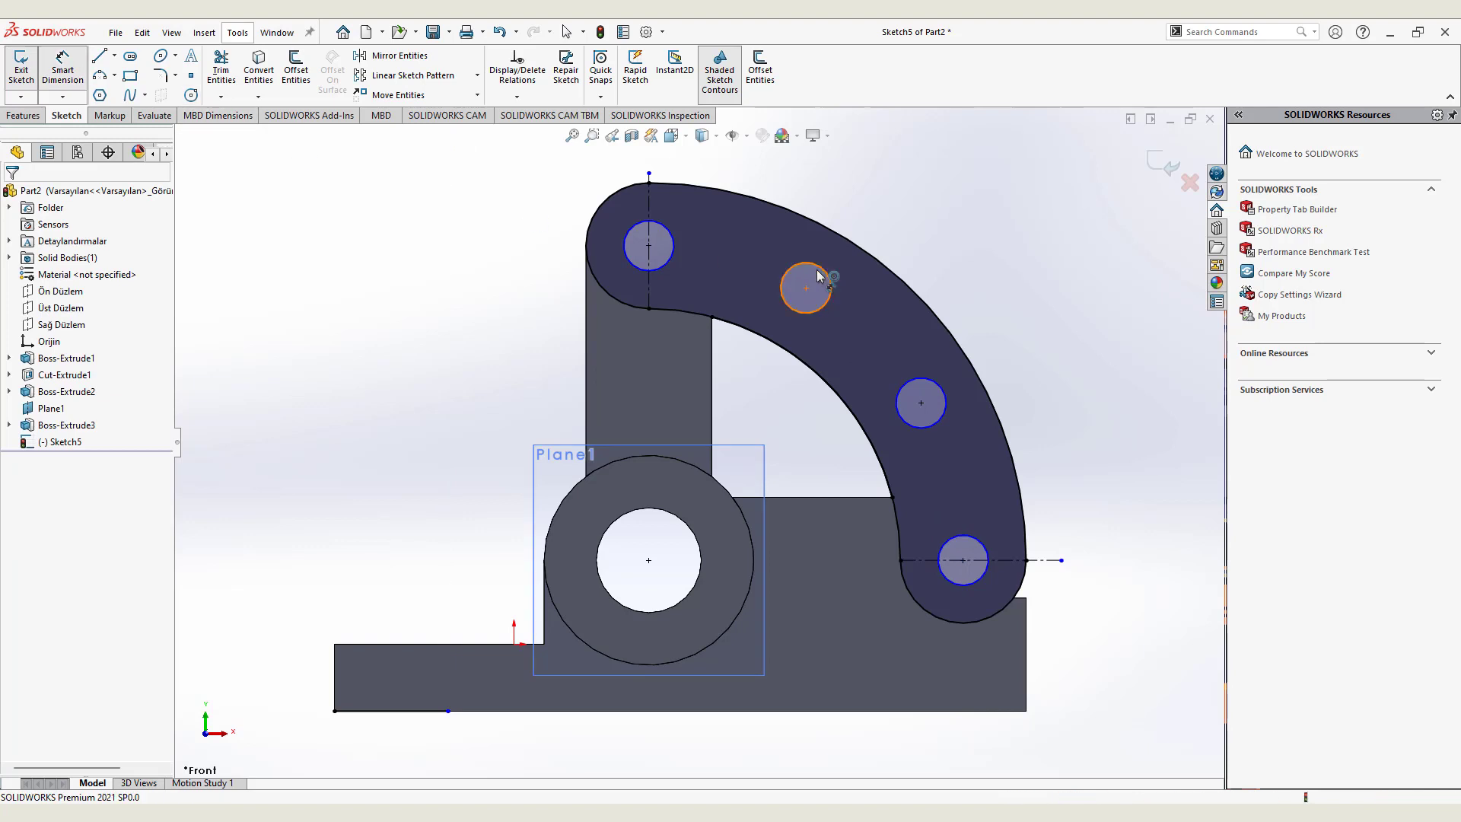
click(827, 275)
click(902, 236)
text(12)
key(Return)
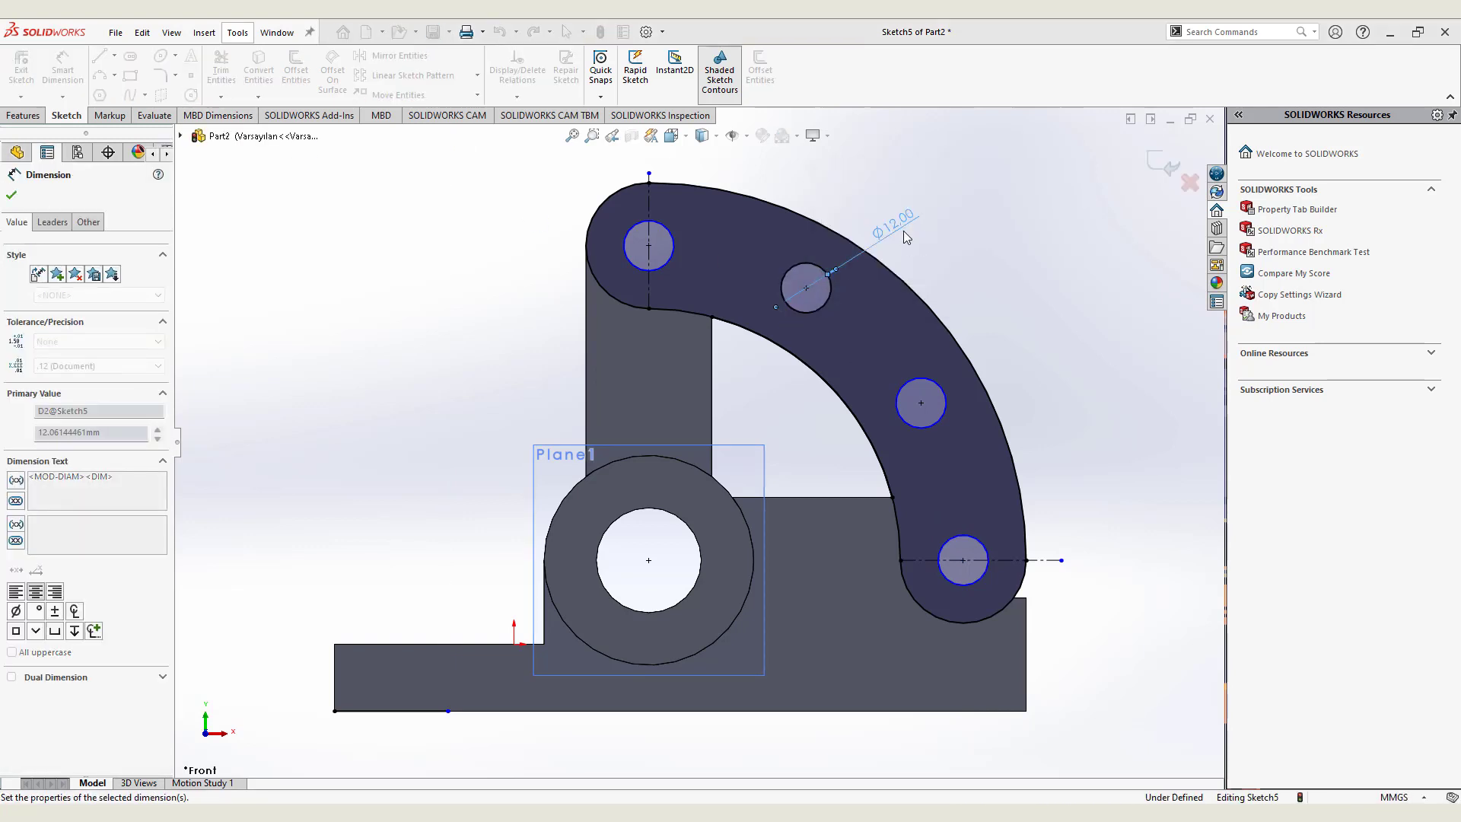
click(668, 234)
click(763, 192)
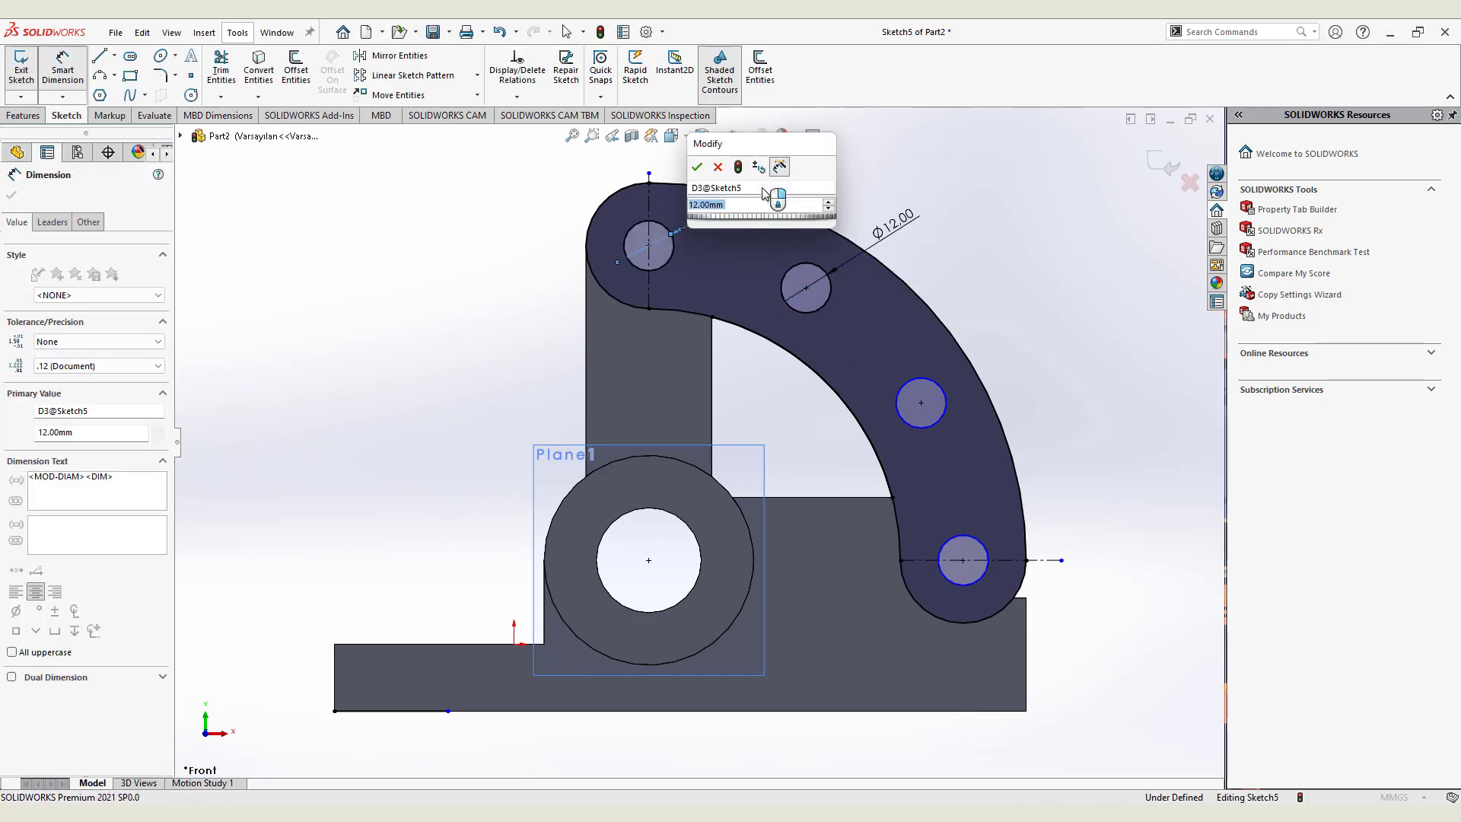
key(Return)
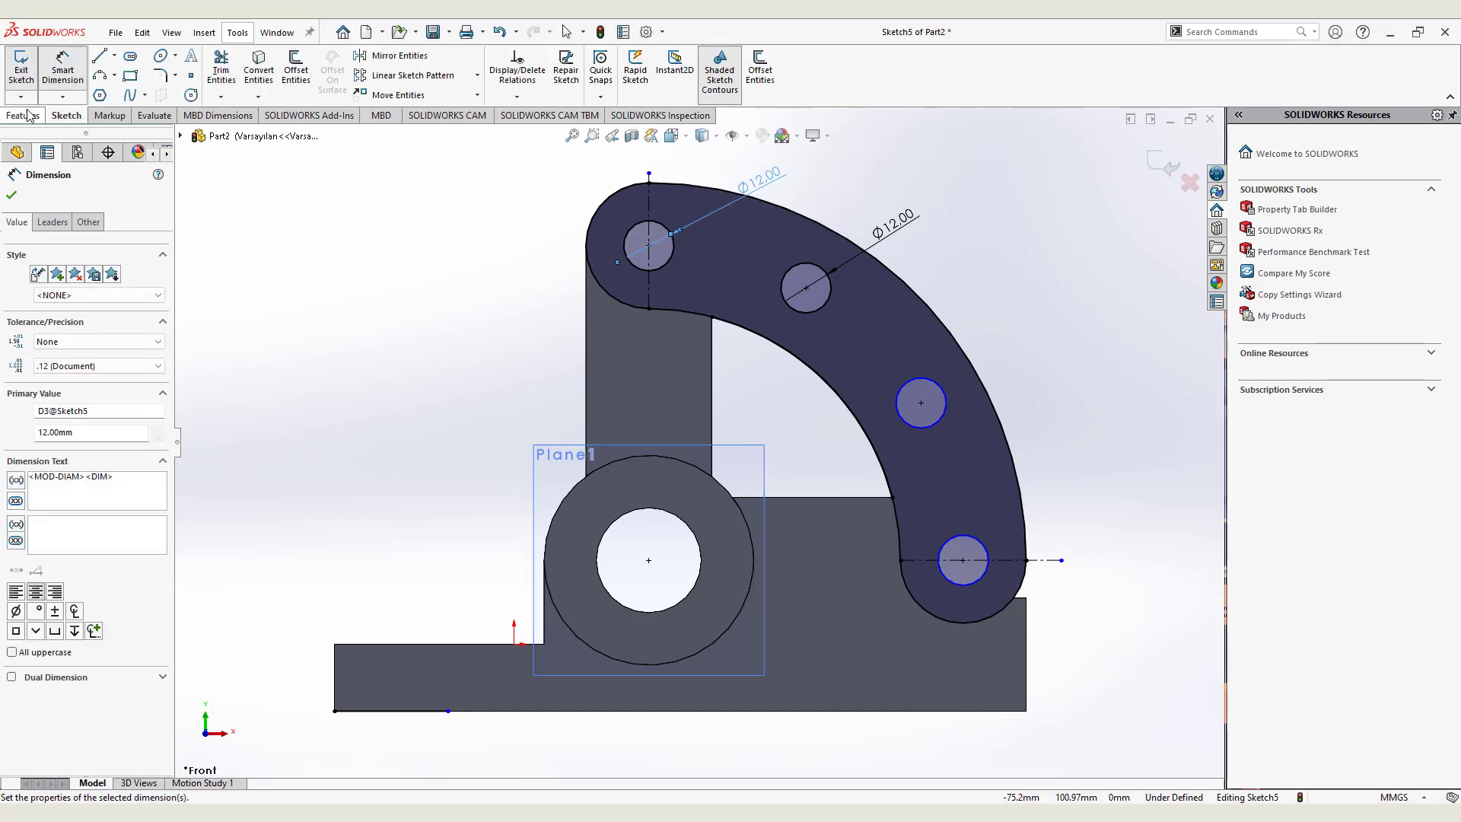
click(33, 115)
Cancel the extrusion and trim the stray sketch lines around the base
click(27, 67)
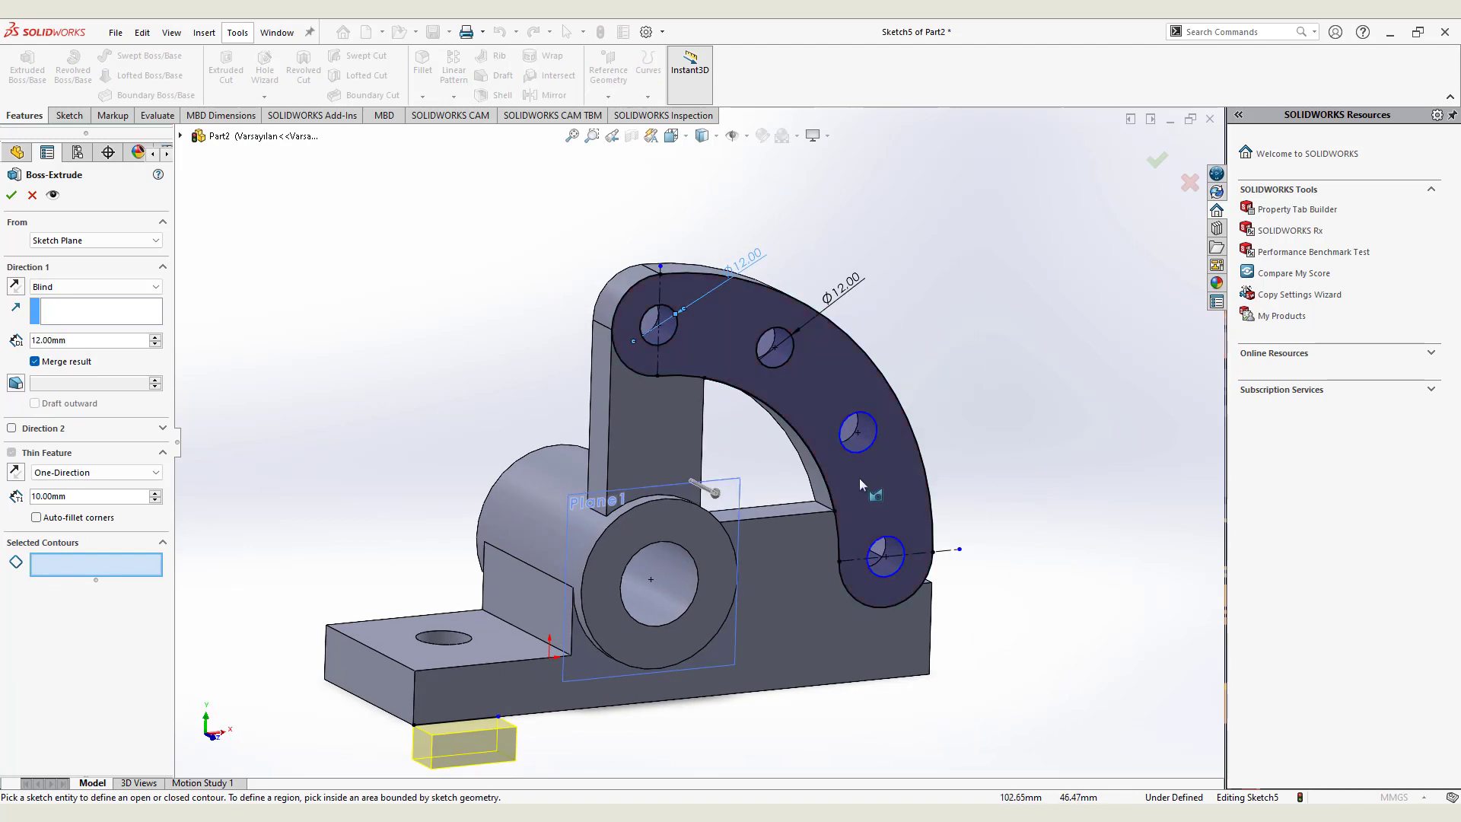
key(Escape)
click(69, 115)
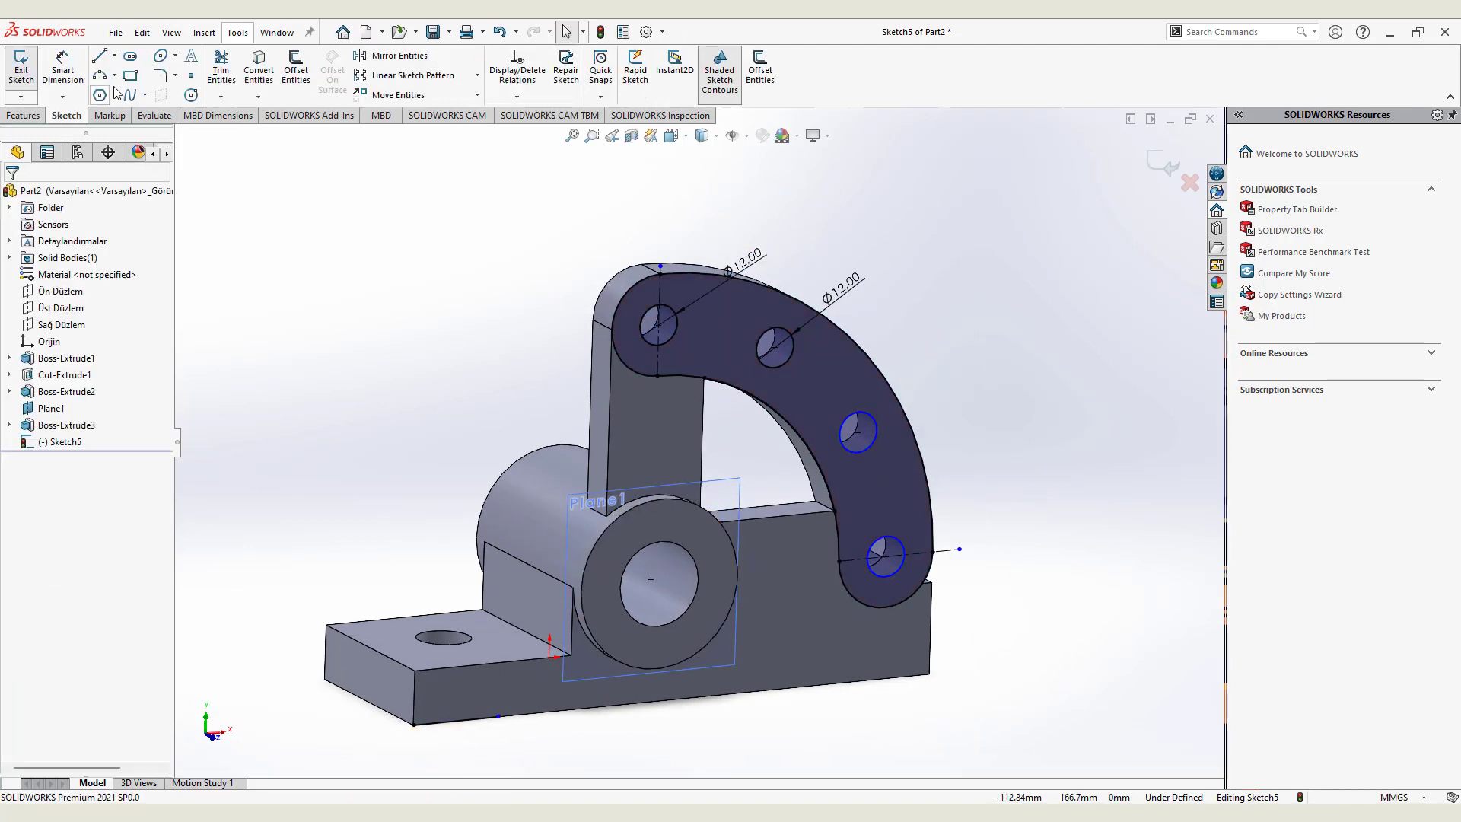
click(221, 69)
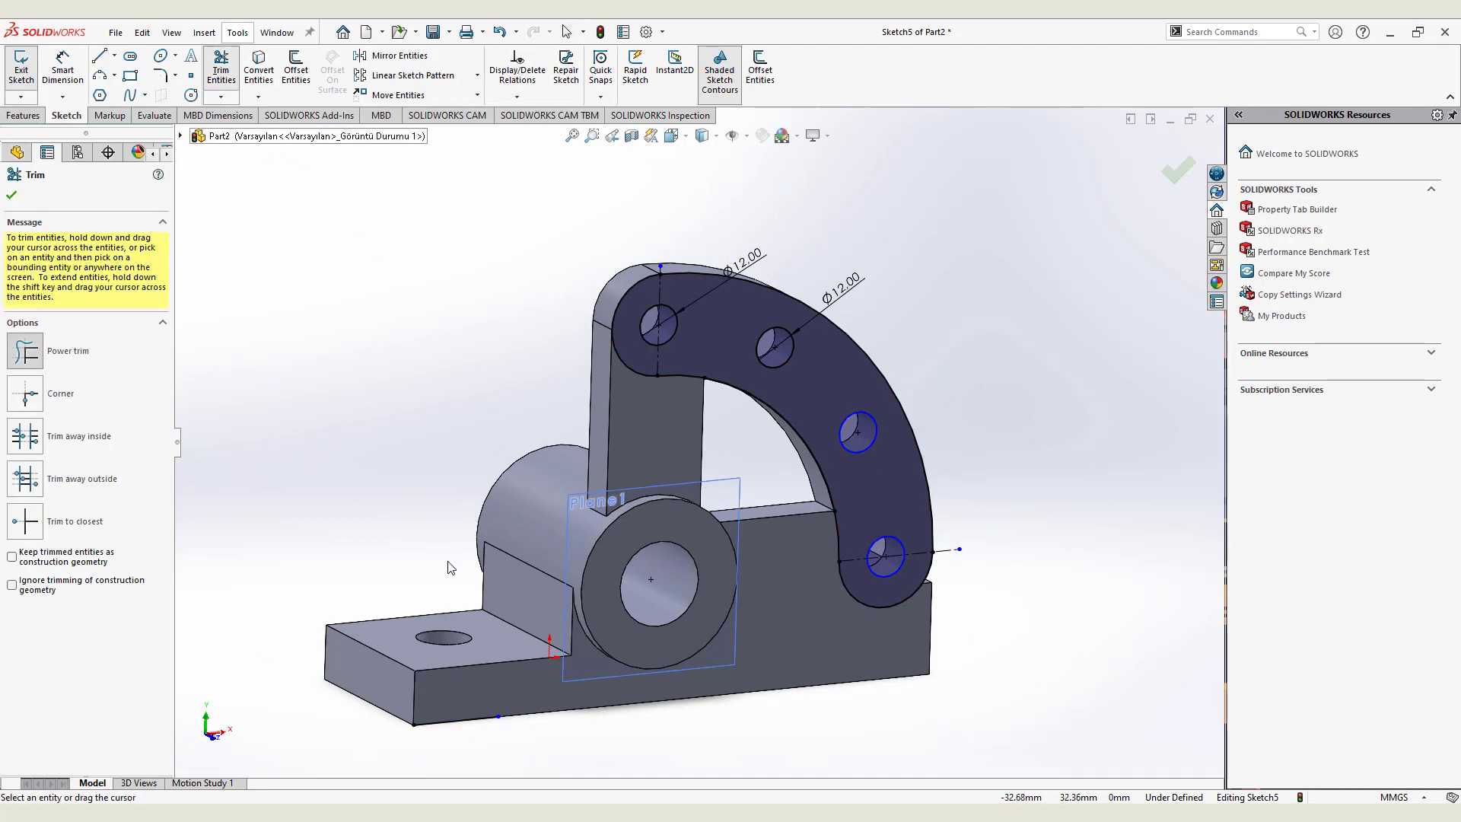
mouse_move(436, 606)
mouse_down()
mouse_move(489, 745)
mouse_move(737, 622)
mouse_up()
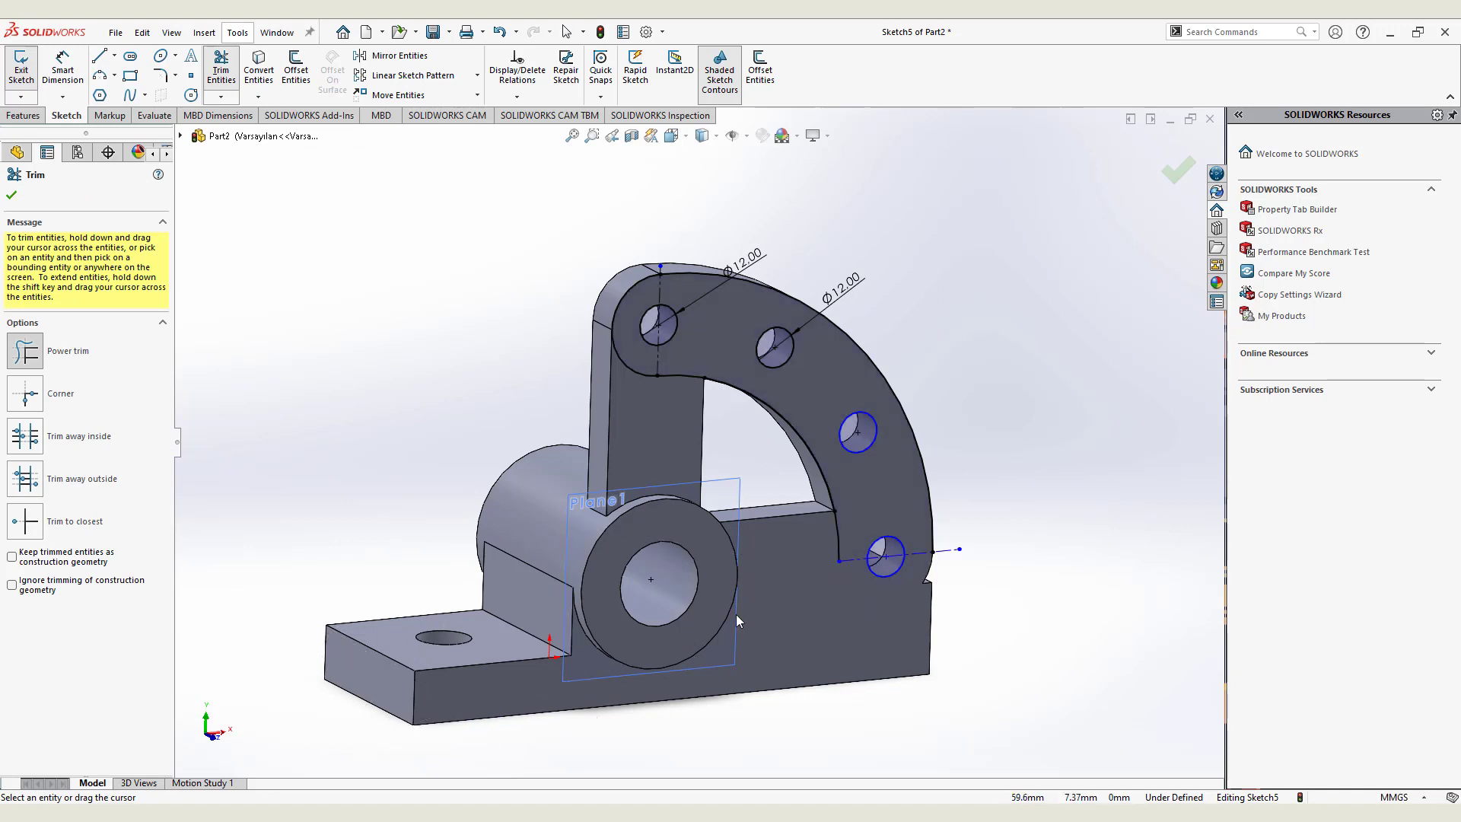
key(ctrl+z)
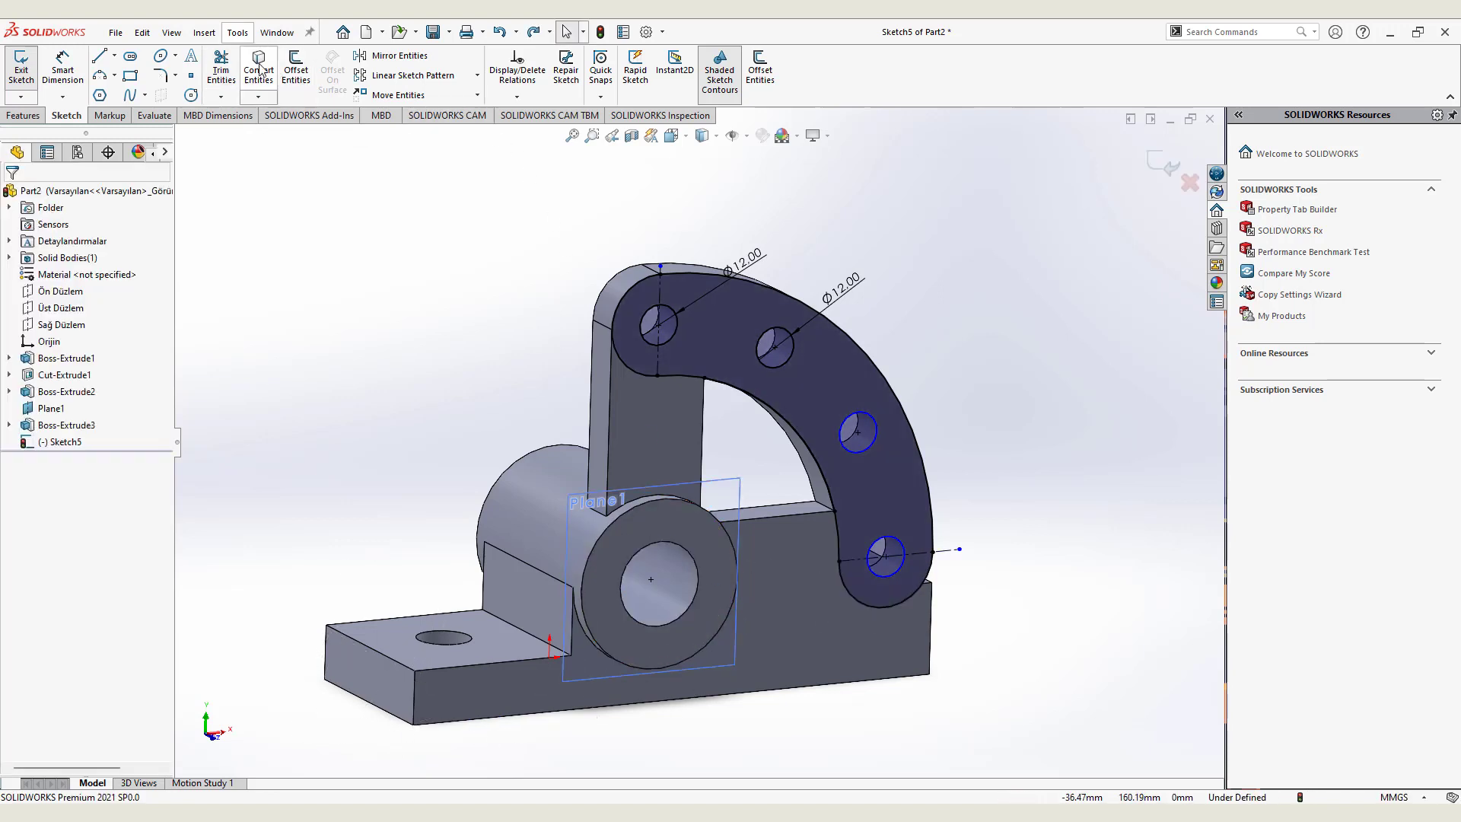
click(220, 68)
drag(543, 584, 468, 598)
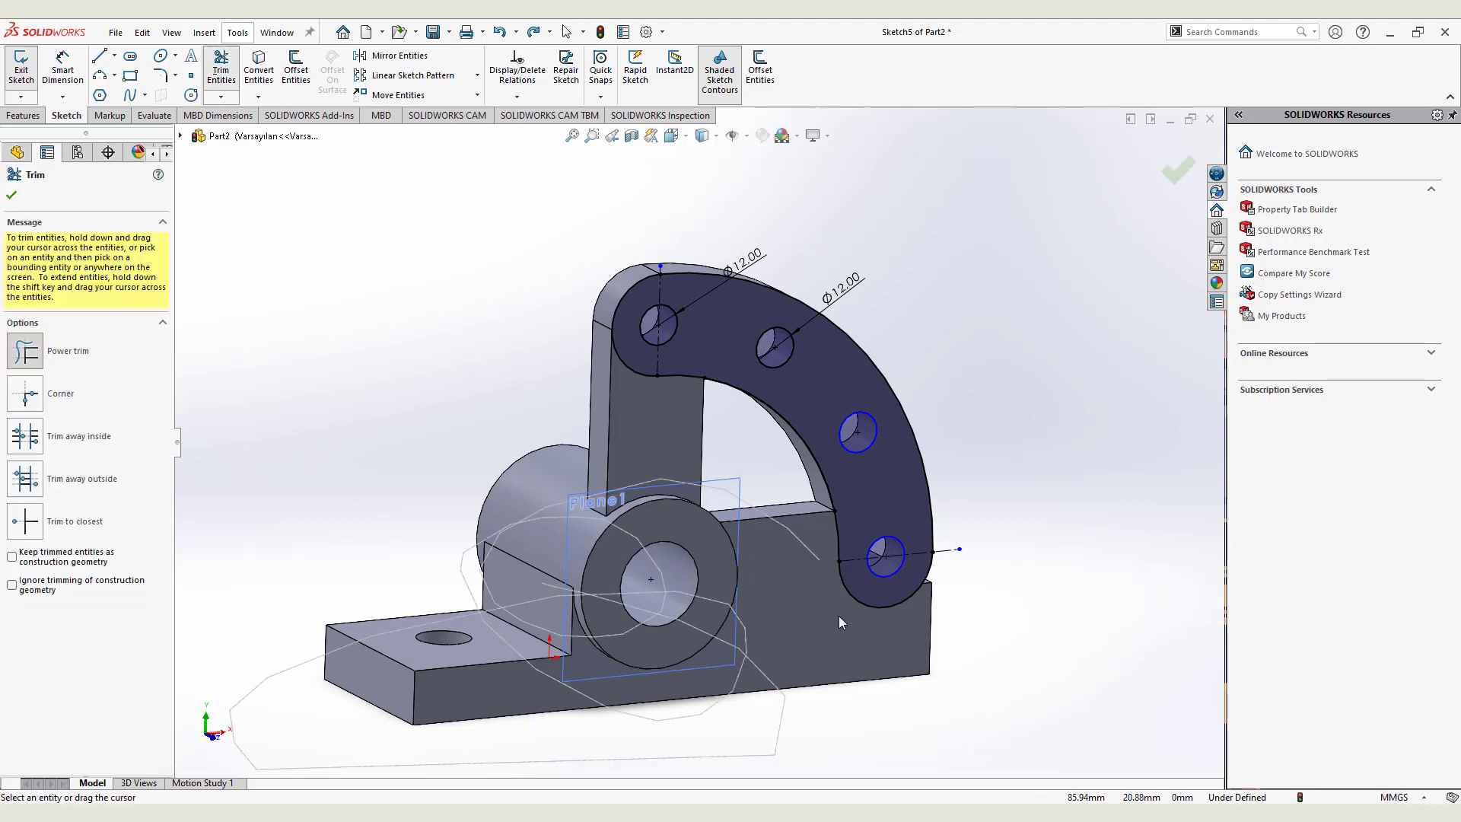
drag(678, 670, 677, 670)
Extrude the selected curved arm region, entering a depth of 5
click(23, 115)
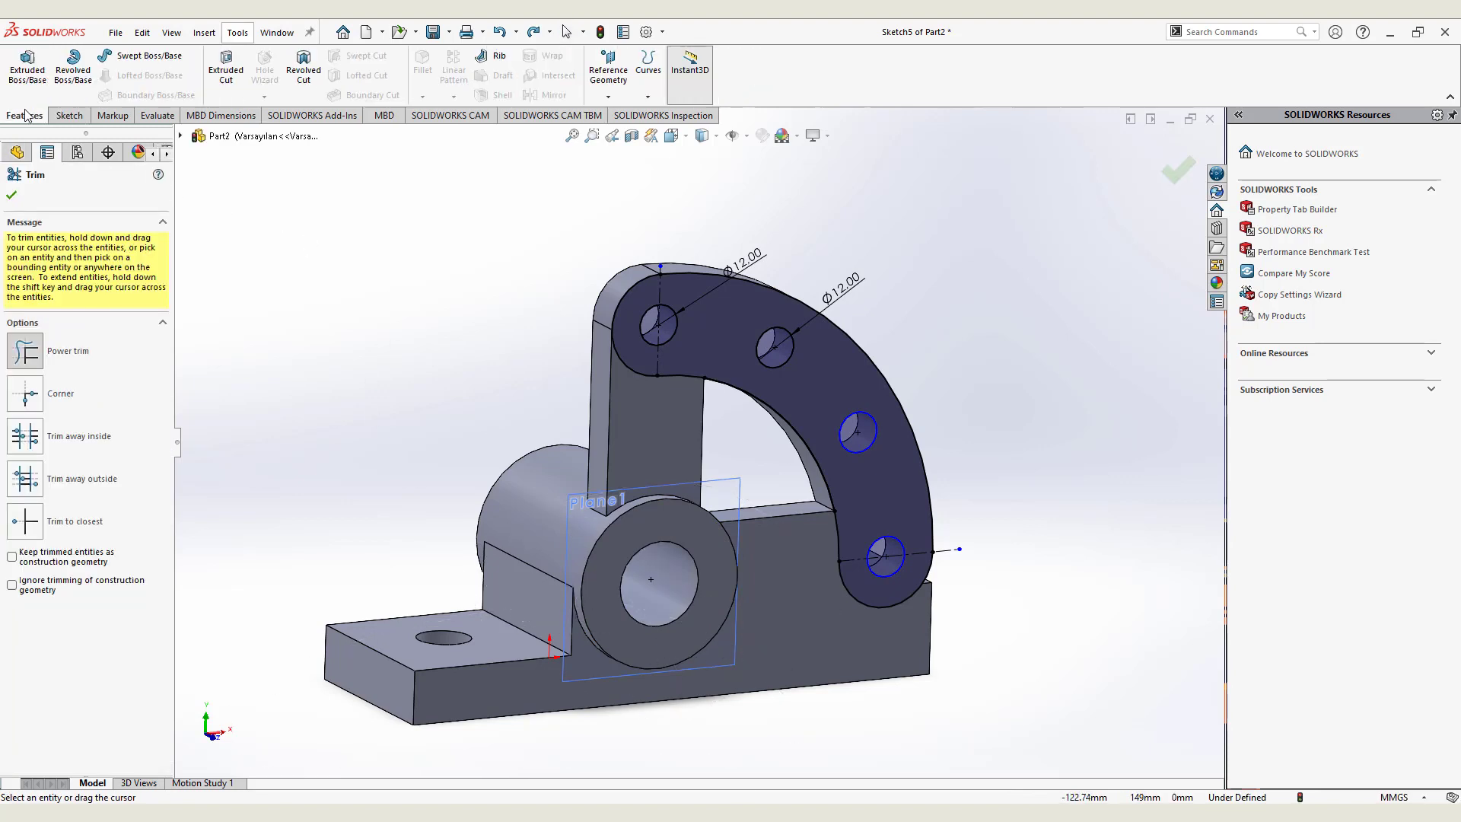
click(17, 83)
click(674, 308)
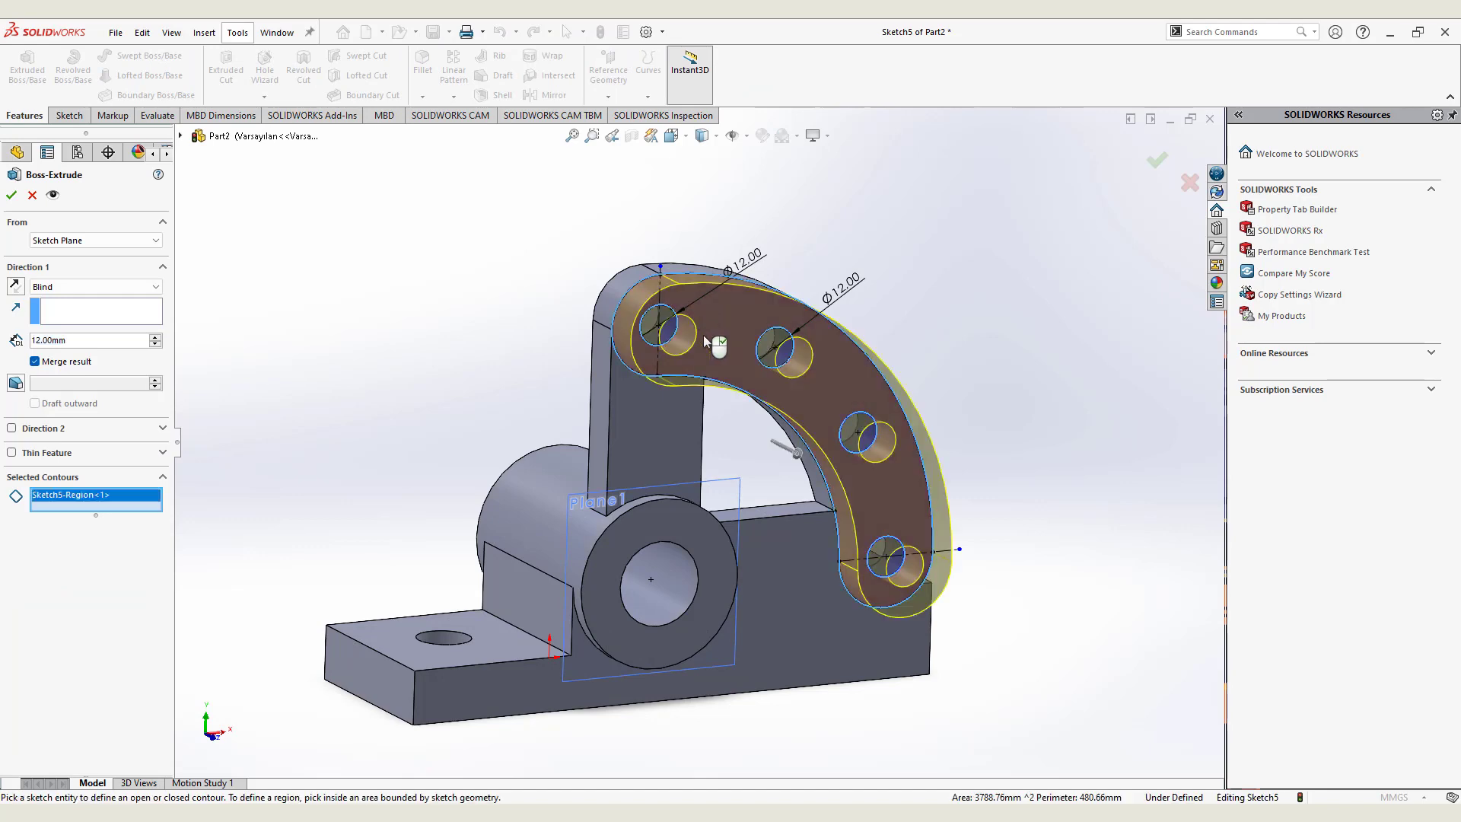
middle_drag(783, 395, 404, 428)
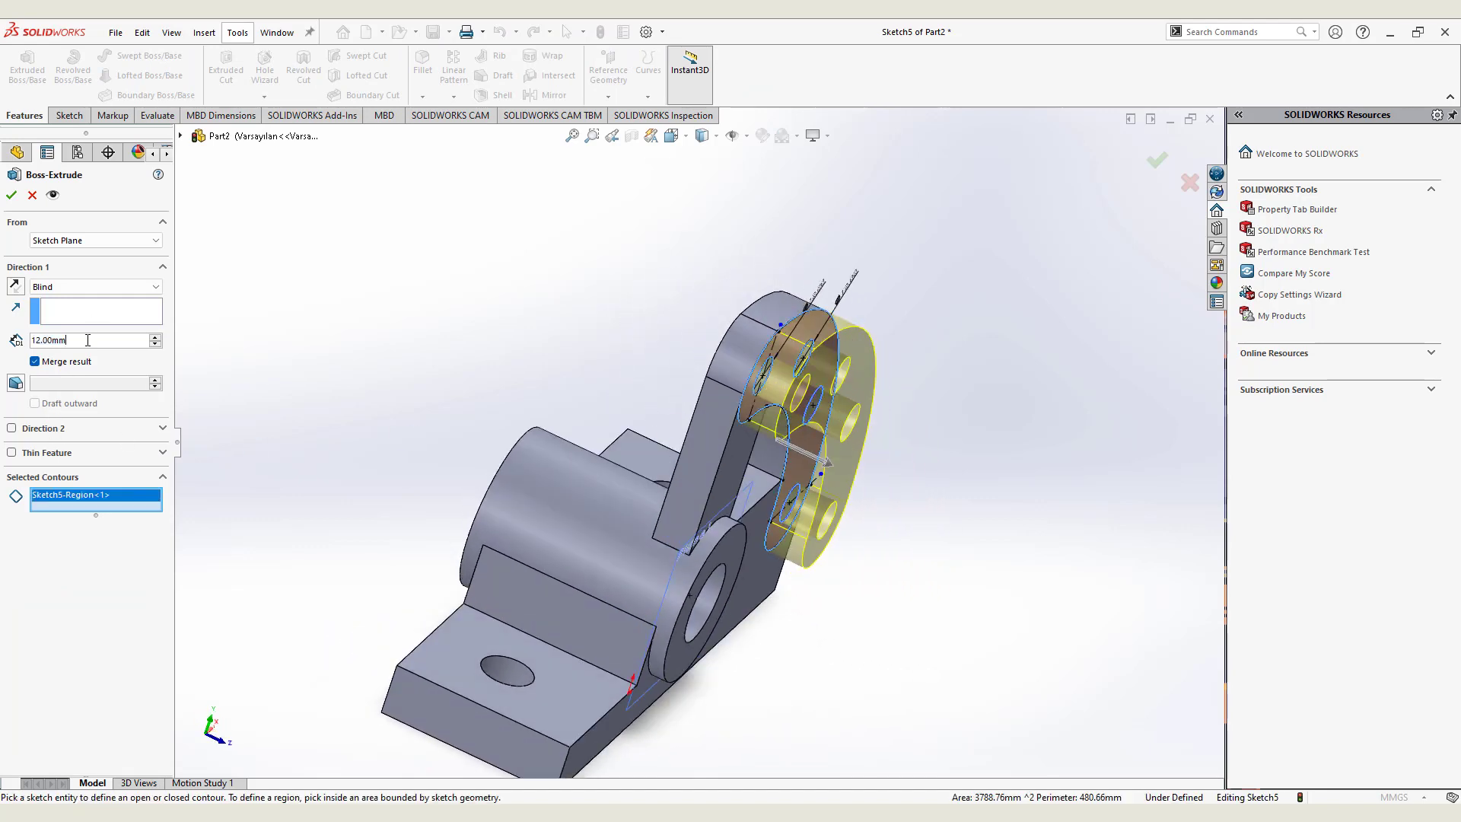
text(5)
key(Return)
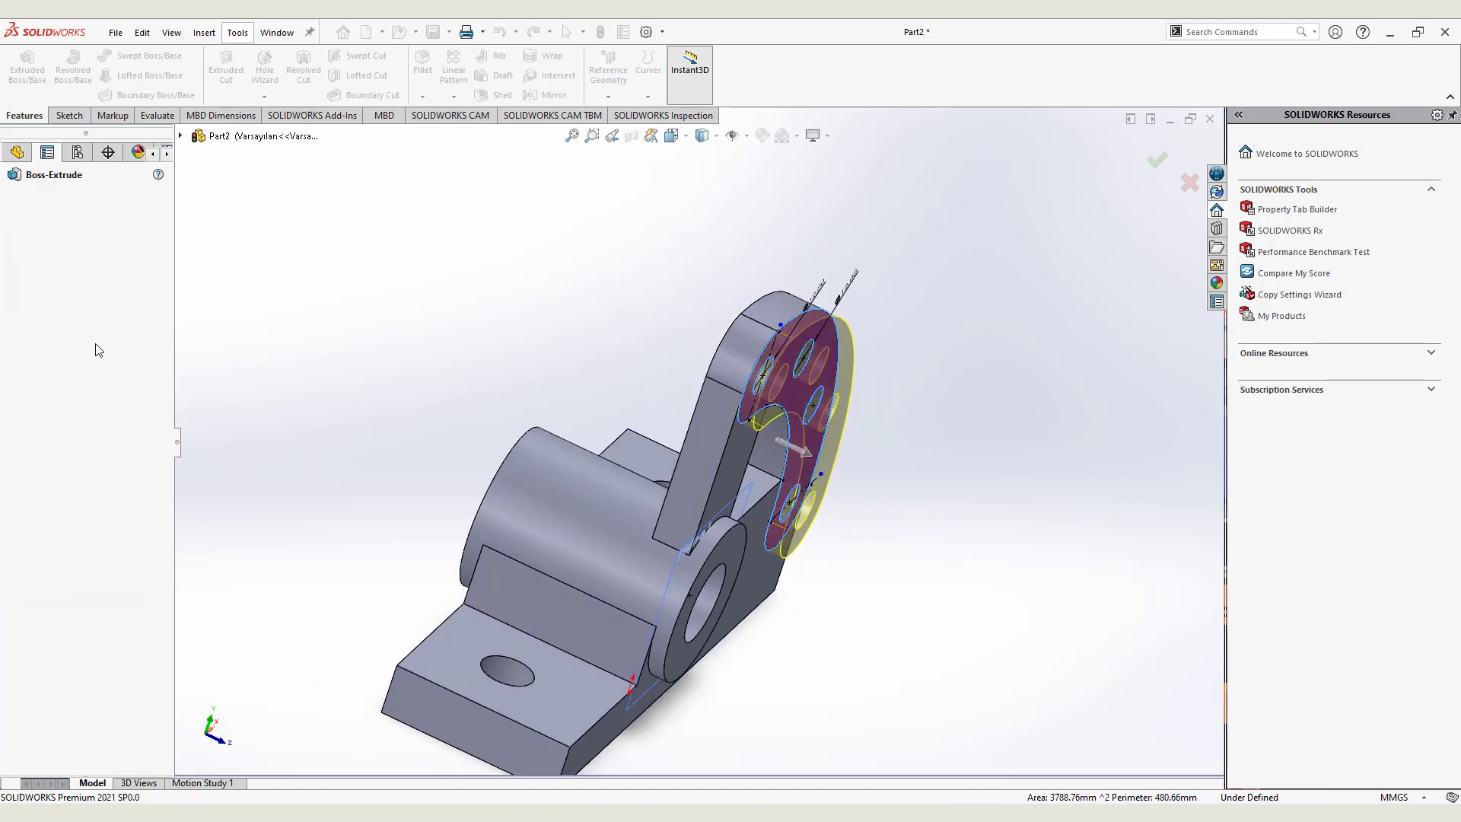
Fillet the inner edge under the arm opening and the upright-to-base edge at 3 mm
click(391, 371)
middle_drag(594, 422, 854, 503)
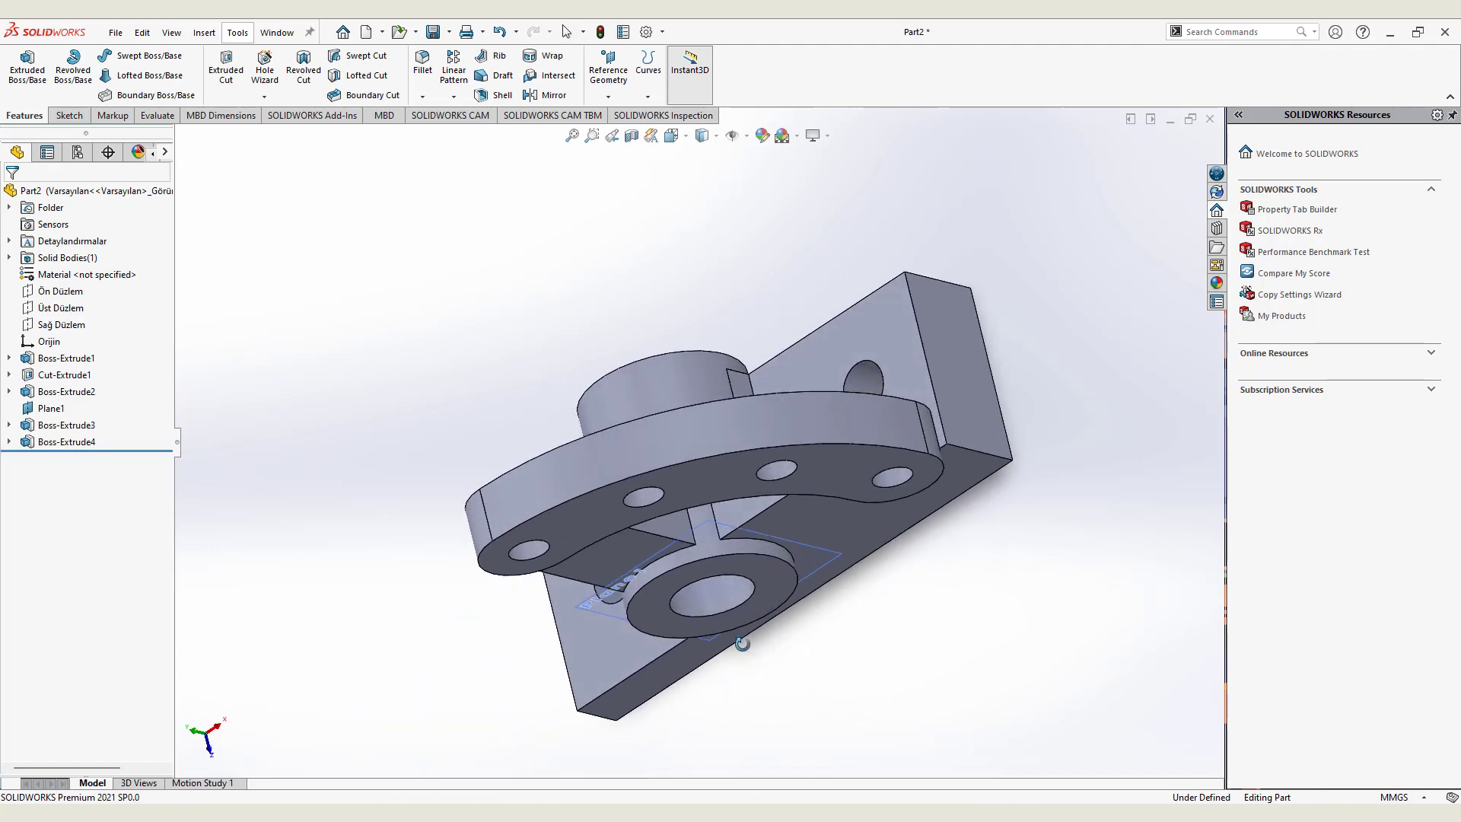
click(415, 63)
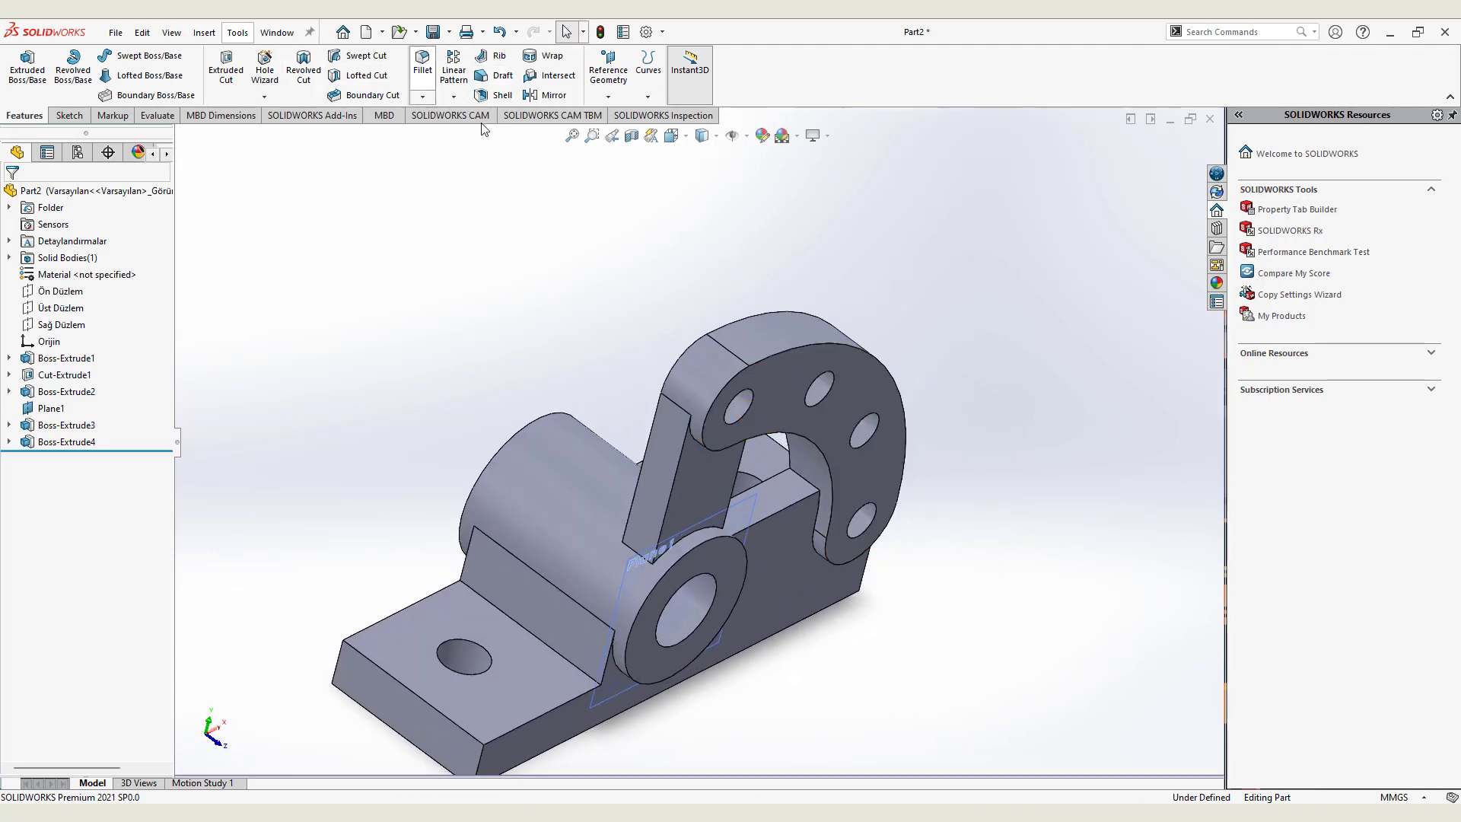
click(805, 483)
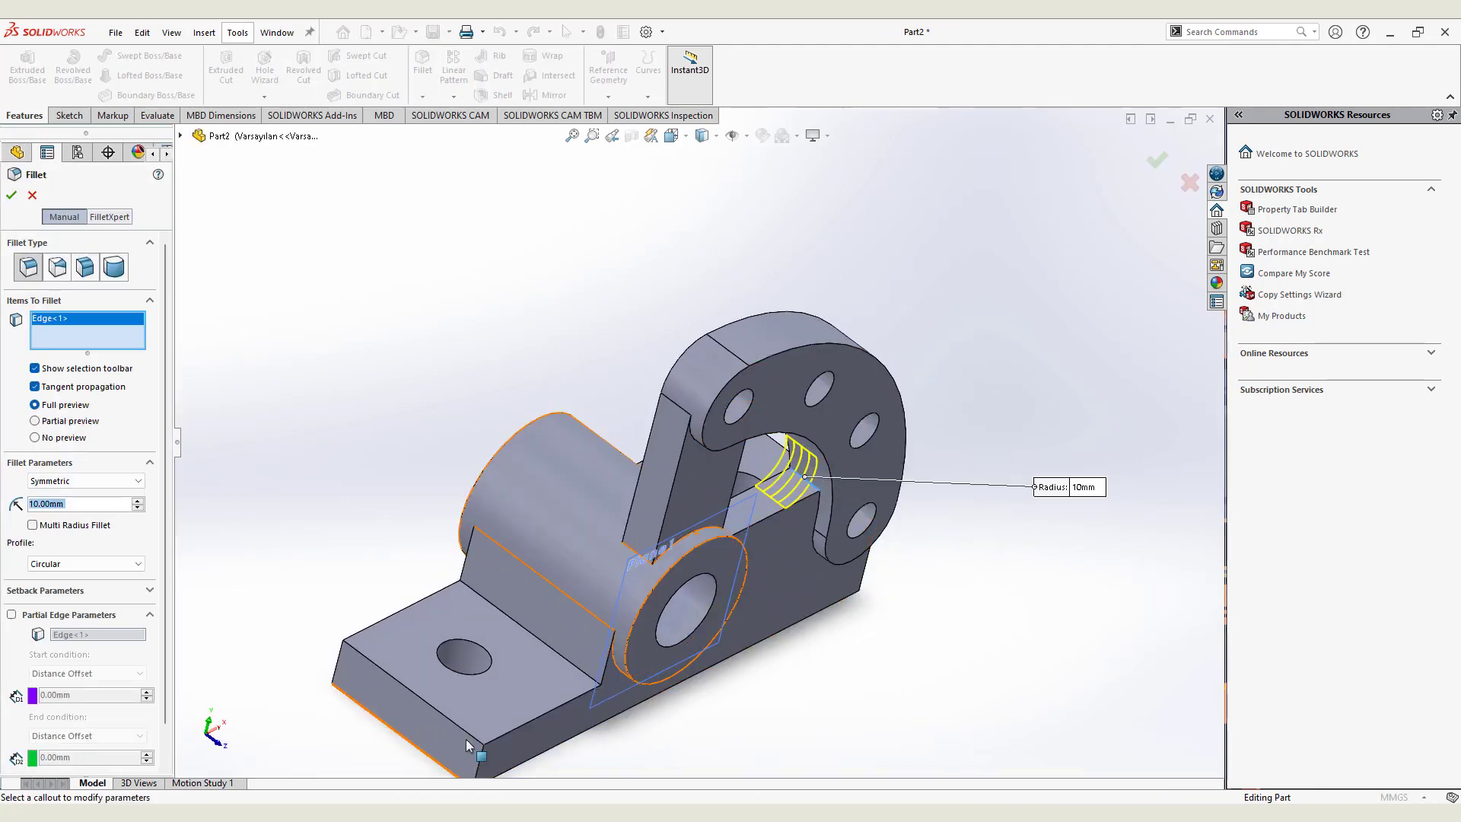
click(565, 662)
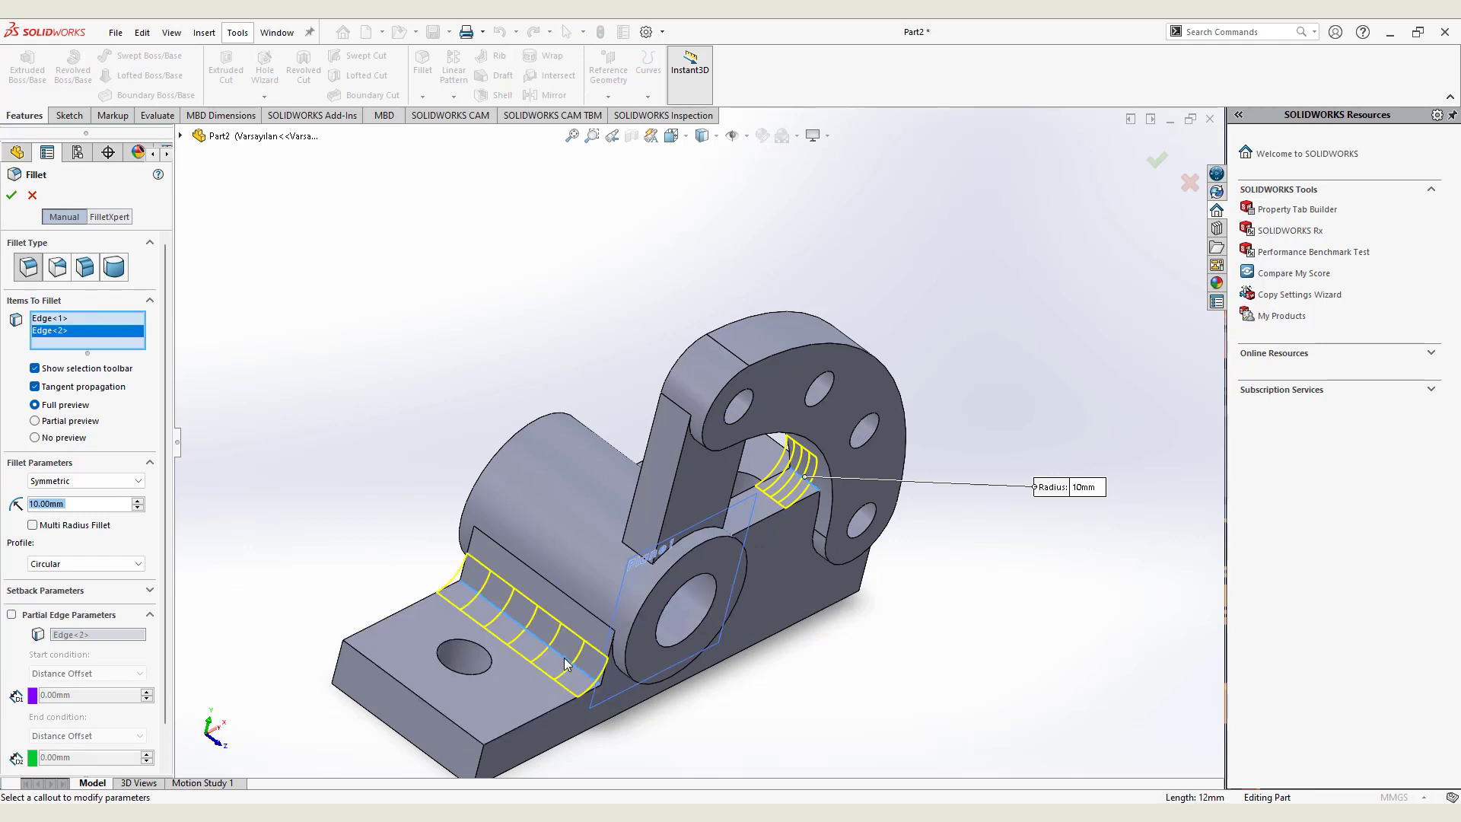
text(3)
key(Return)
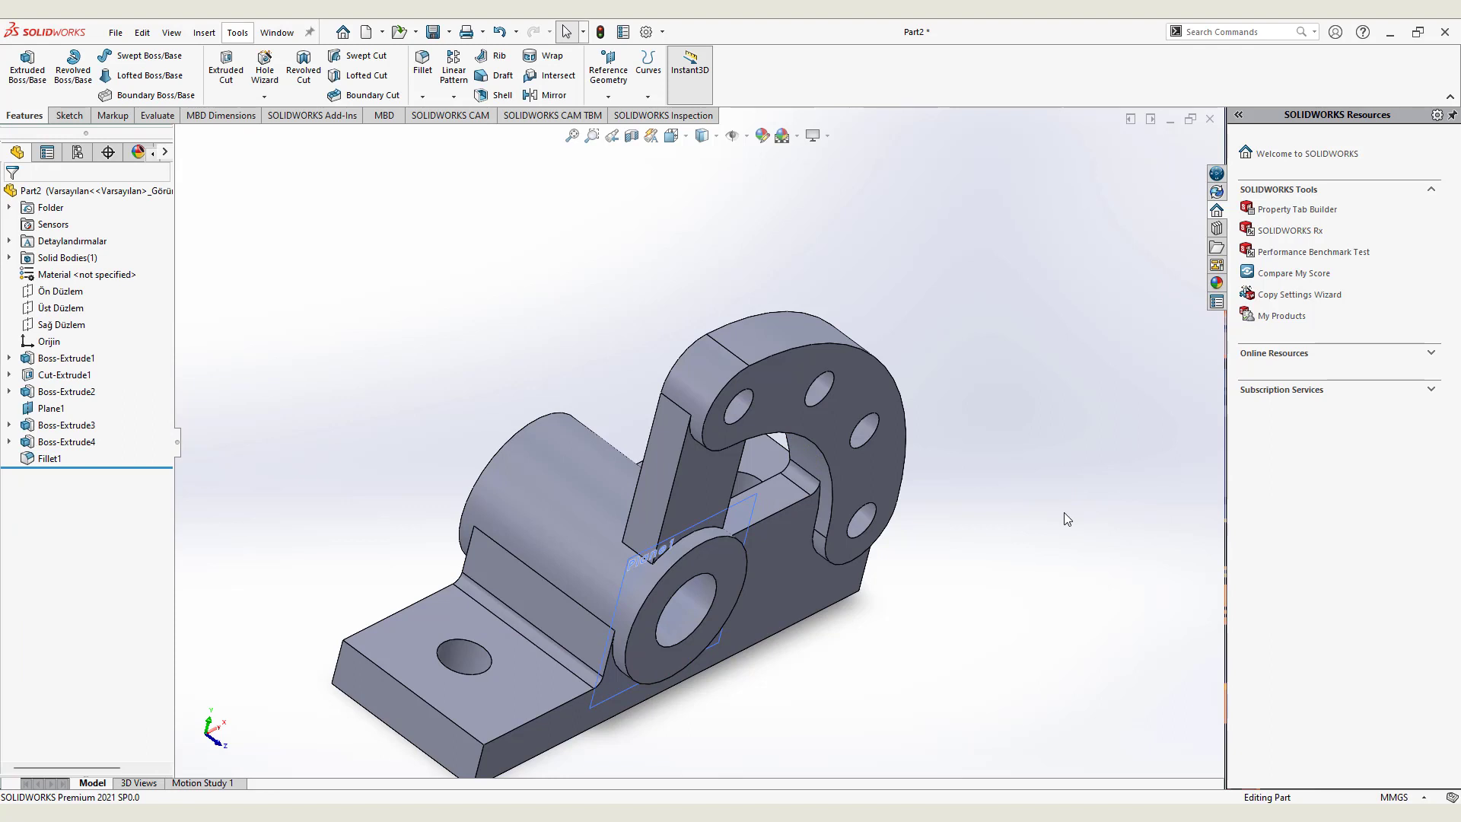
Open the Appearances, Scenes and Decals library and expand Appearances (color)
click(1217, 281)
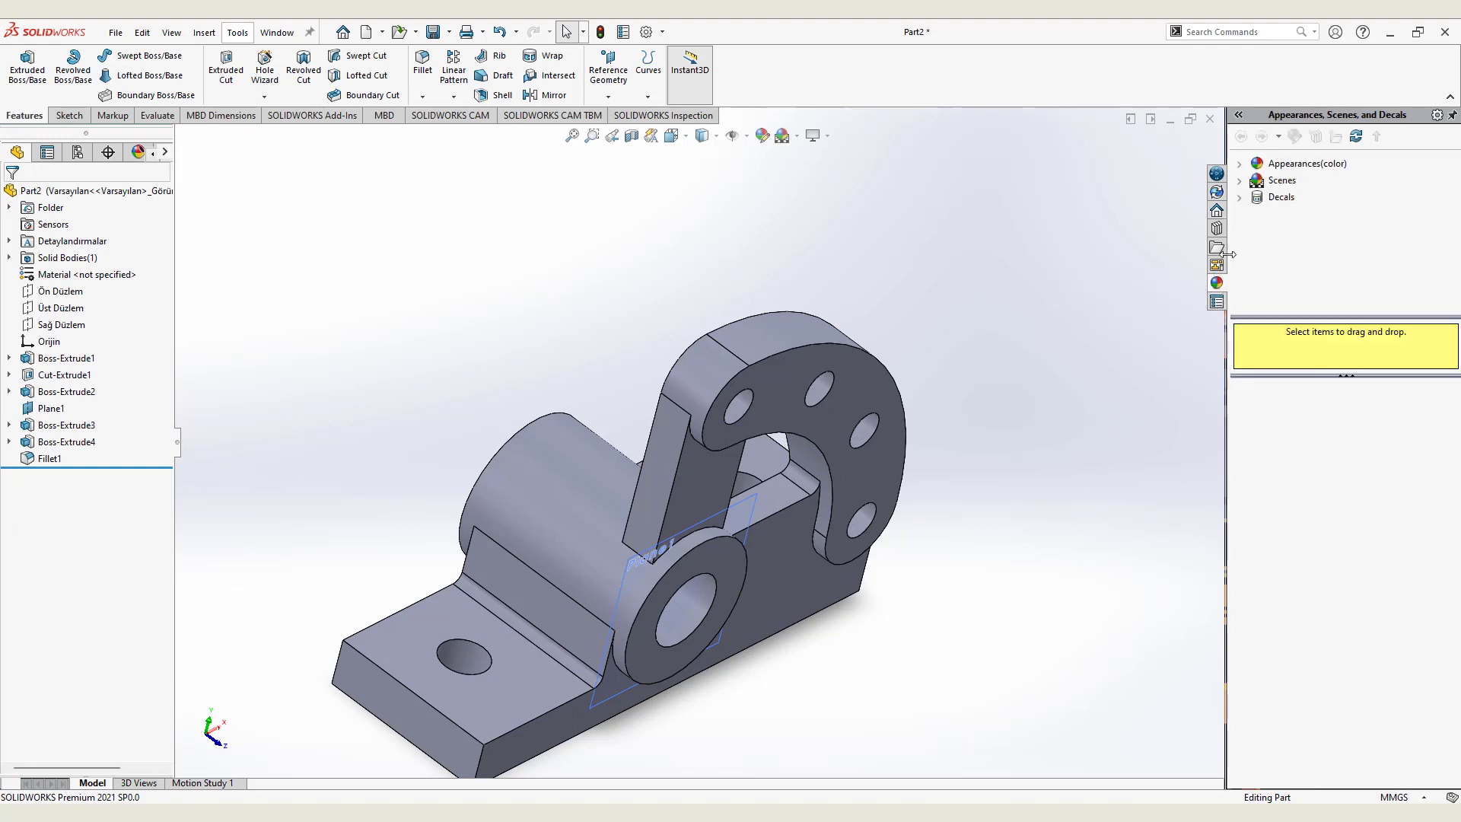
click(1306, 163)
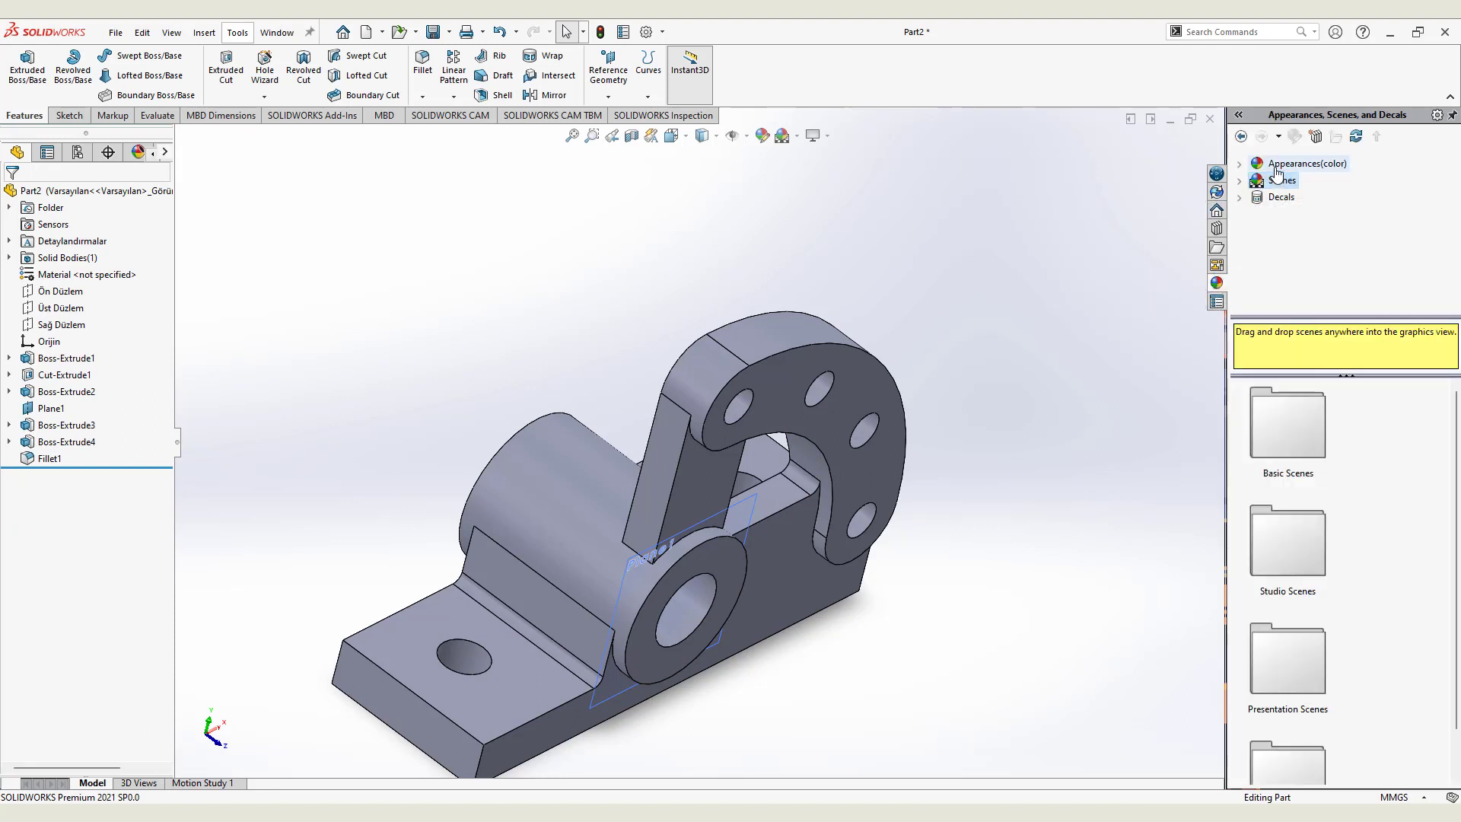
double_click(1307, 162)
click(1295, 264)
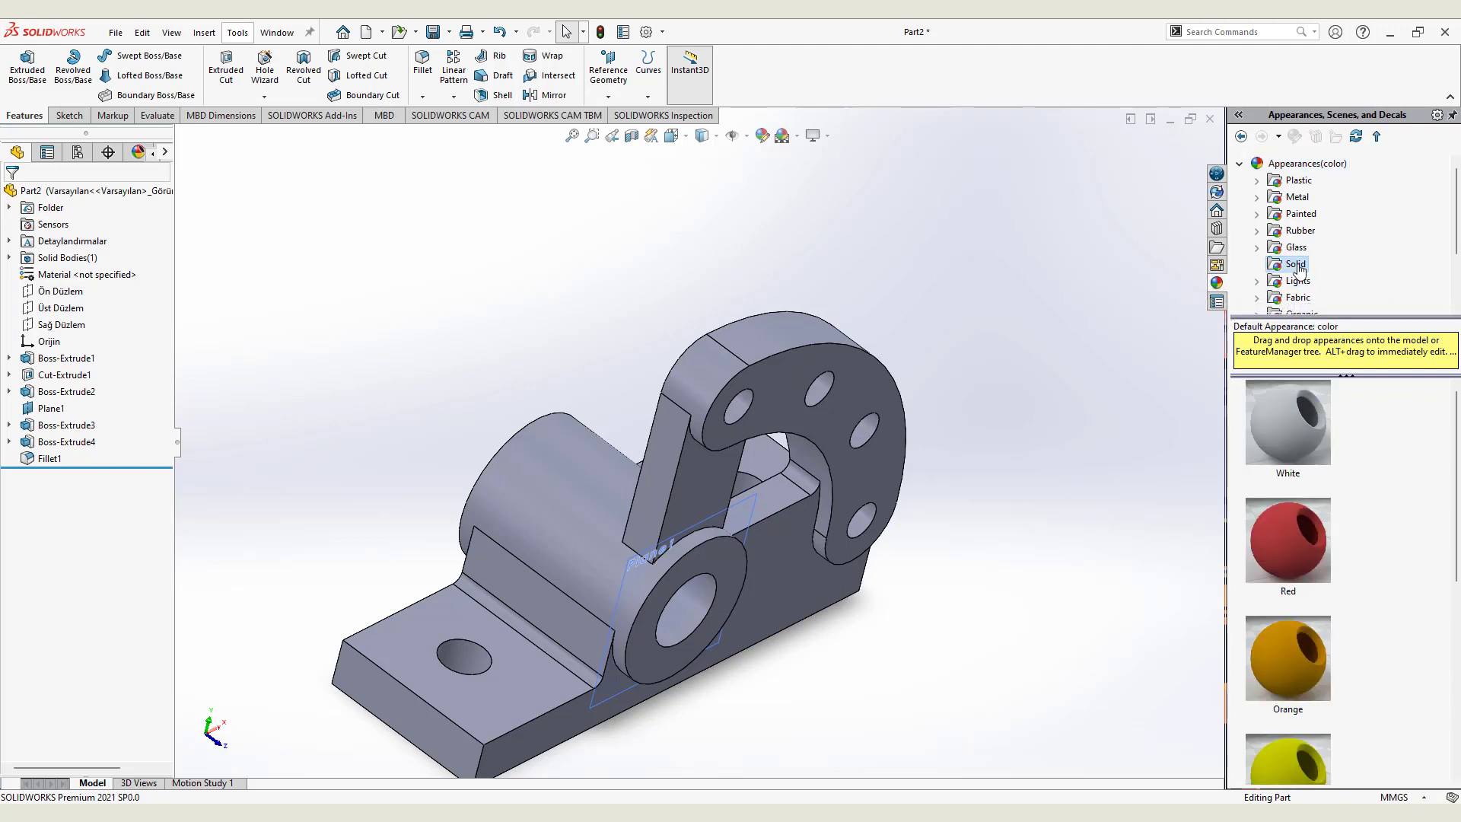
Browse into the Metal category and show the Gold appearances
scroll(1305, 487, down, 2)
scroll(1306, 586, up, 2)
scroll(1306, 602, down, 2)
scroll(1306, 606, up, 2)
scroll(1303, 609, down, 2)
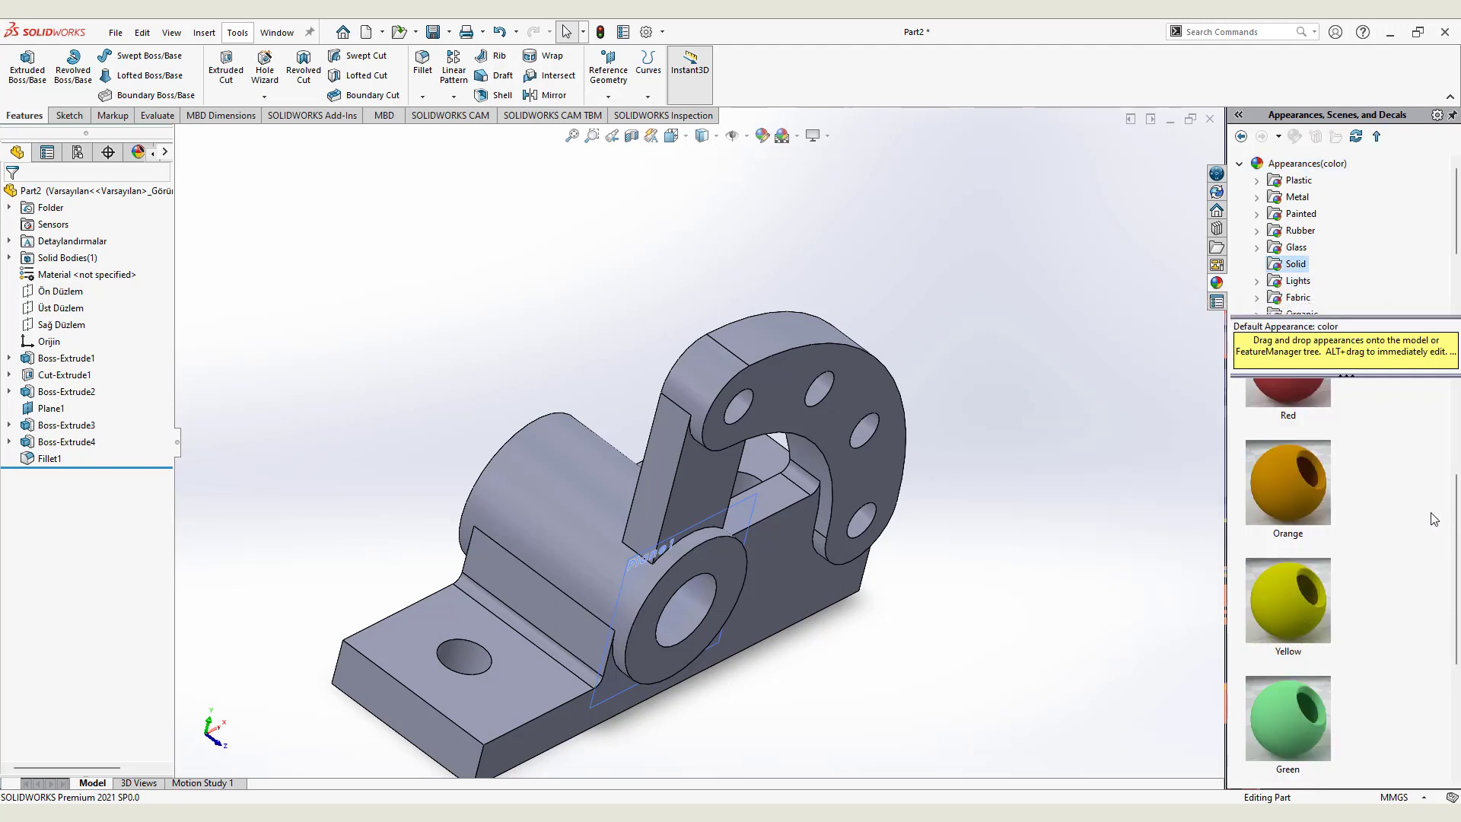
drag(1458, 518, 1446, 549)
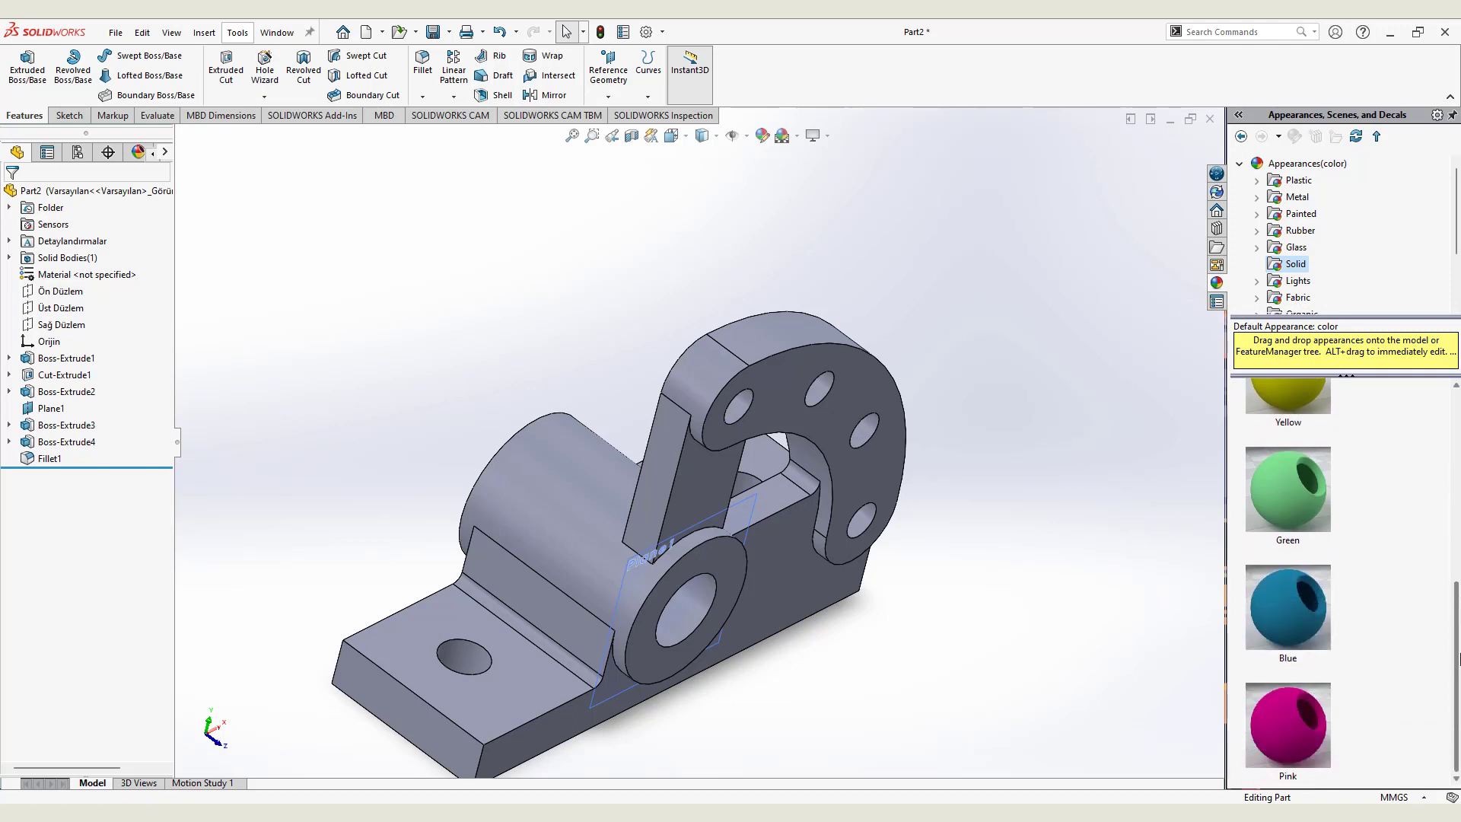
scroll(1446, 549, up, 4)
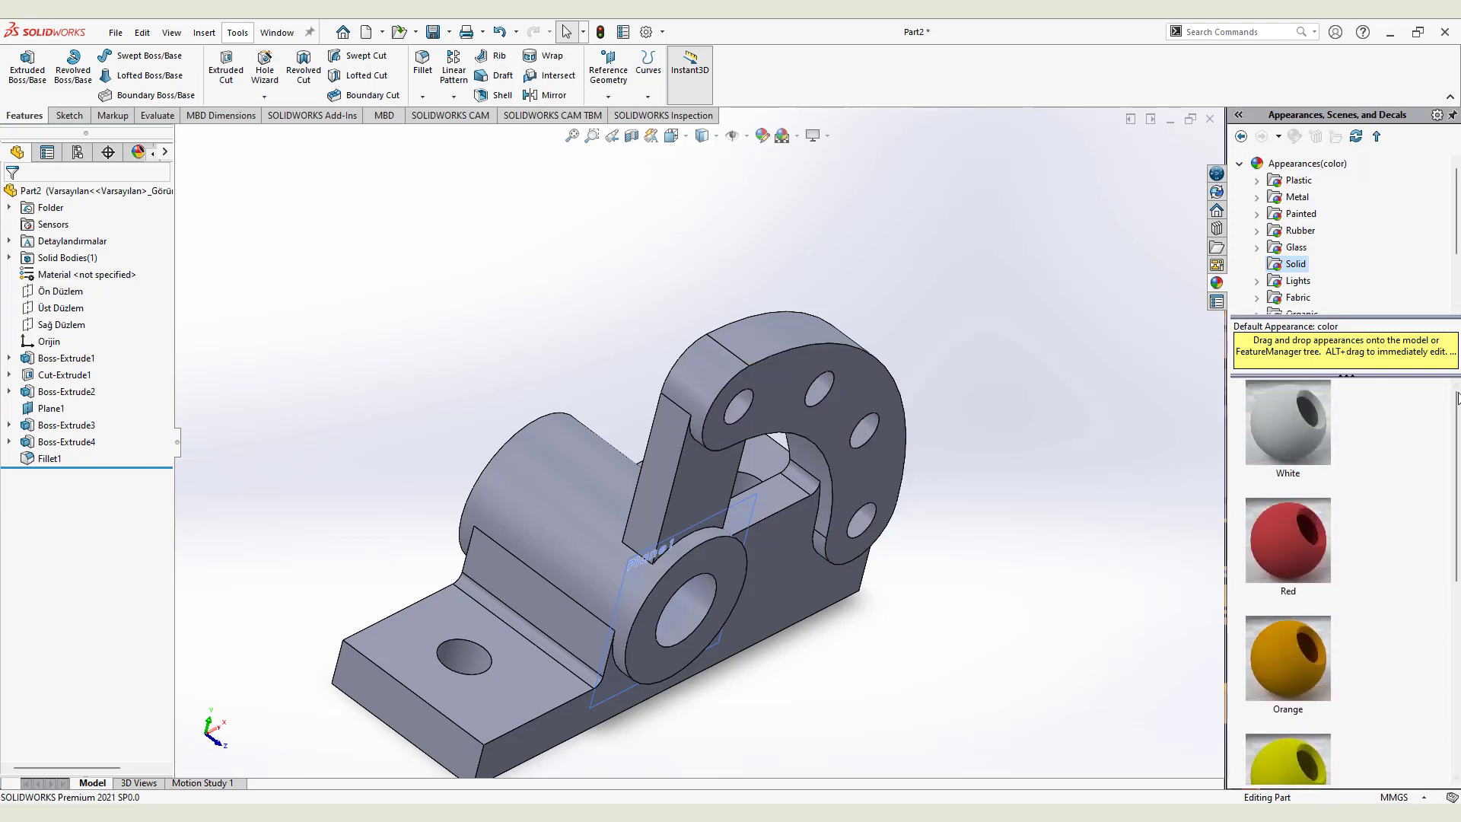
click(1298, 198)
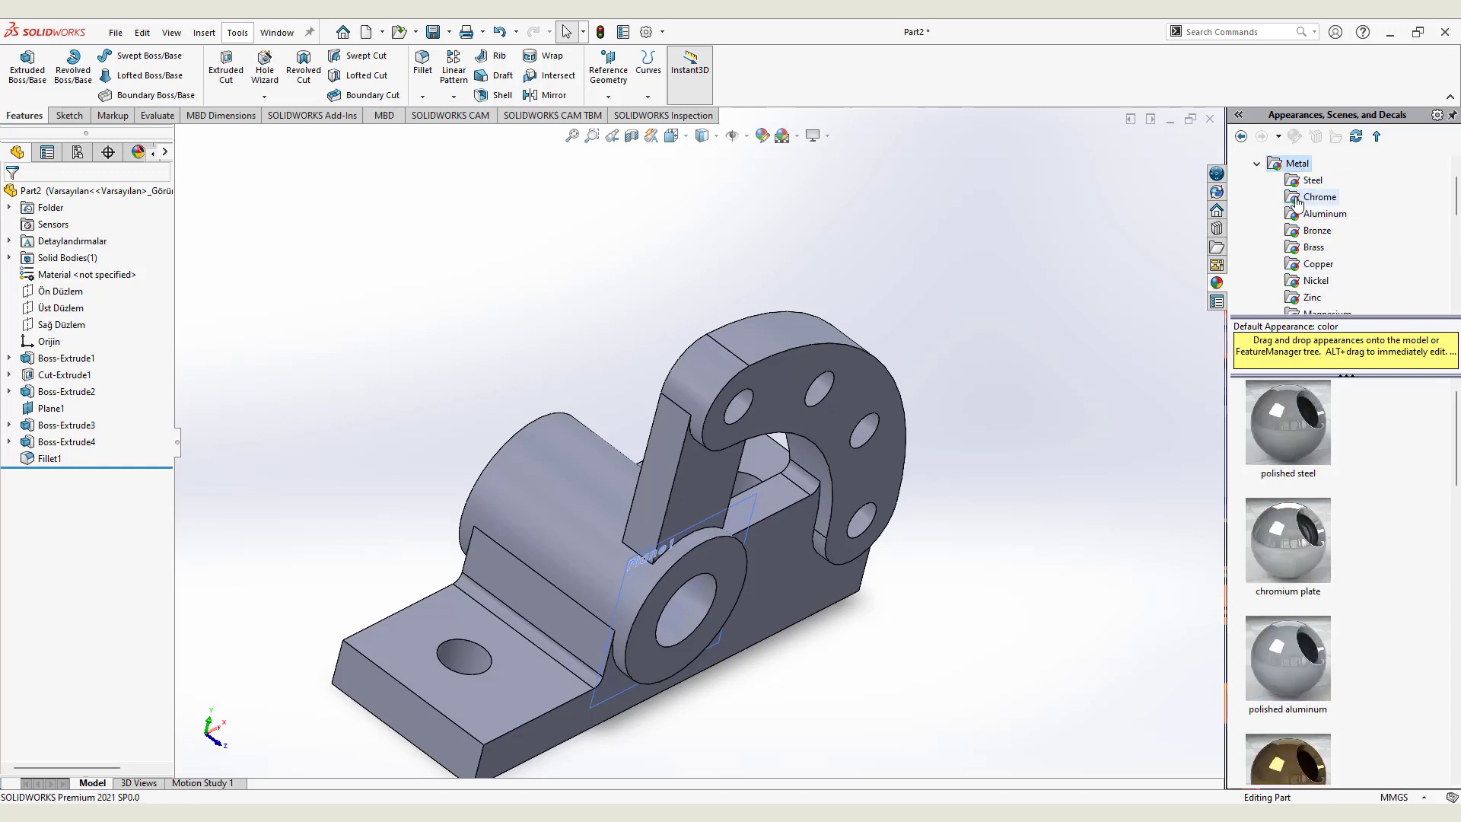
scroll(1328, 278, down, 2)
click(1314, 283)
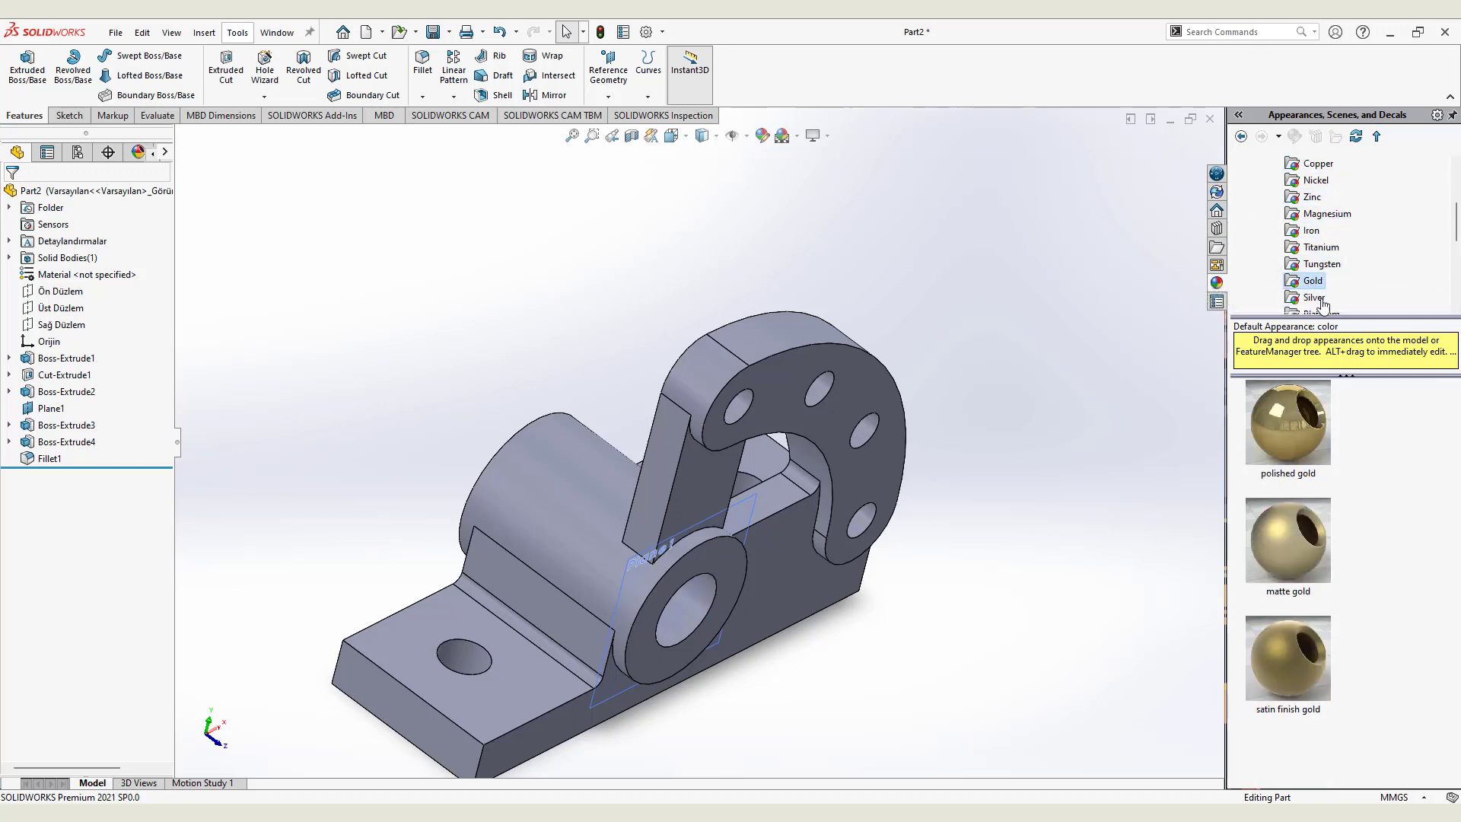
After trying polished and satin gold, apply matte gold to the whole body
drag(1283, 481, 824, 508)
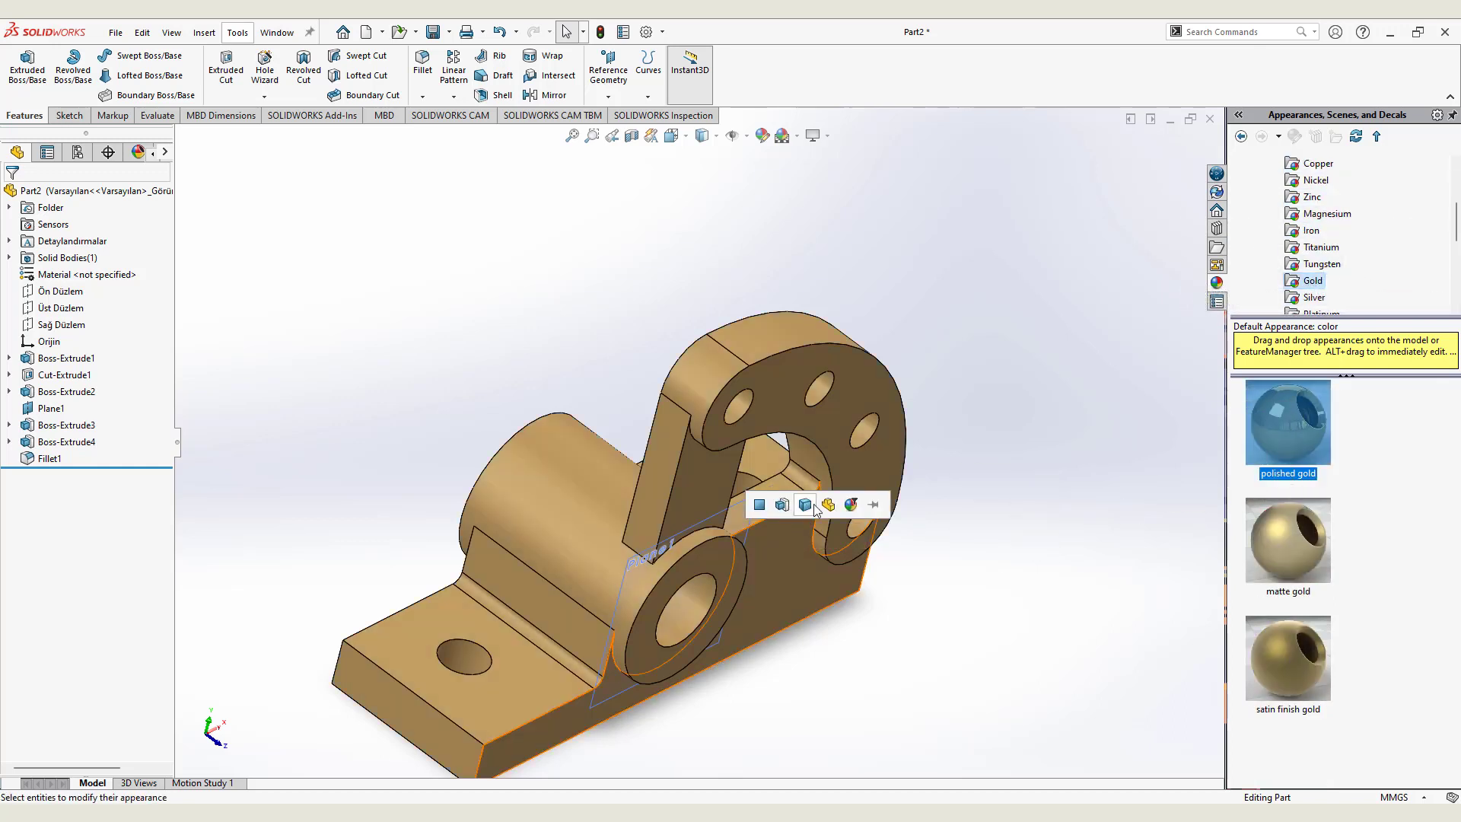
drag(1289, 540, 795, 426)
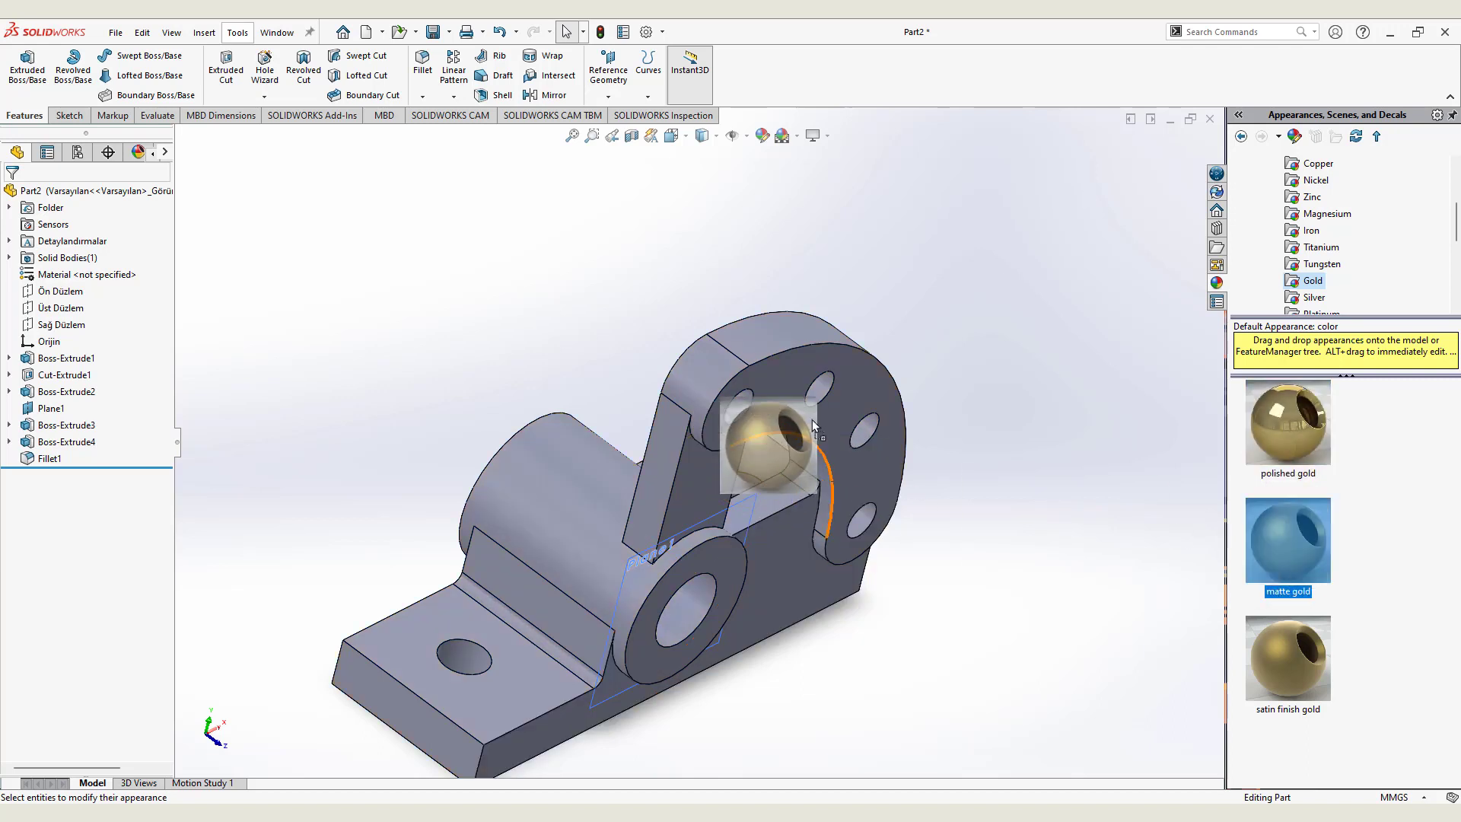
drag(1288, 659, 828, 399)
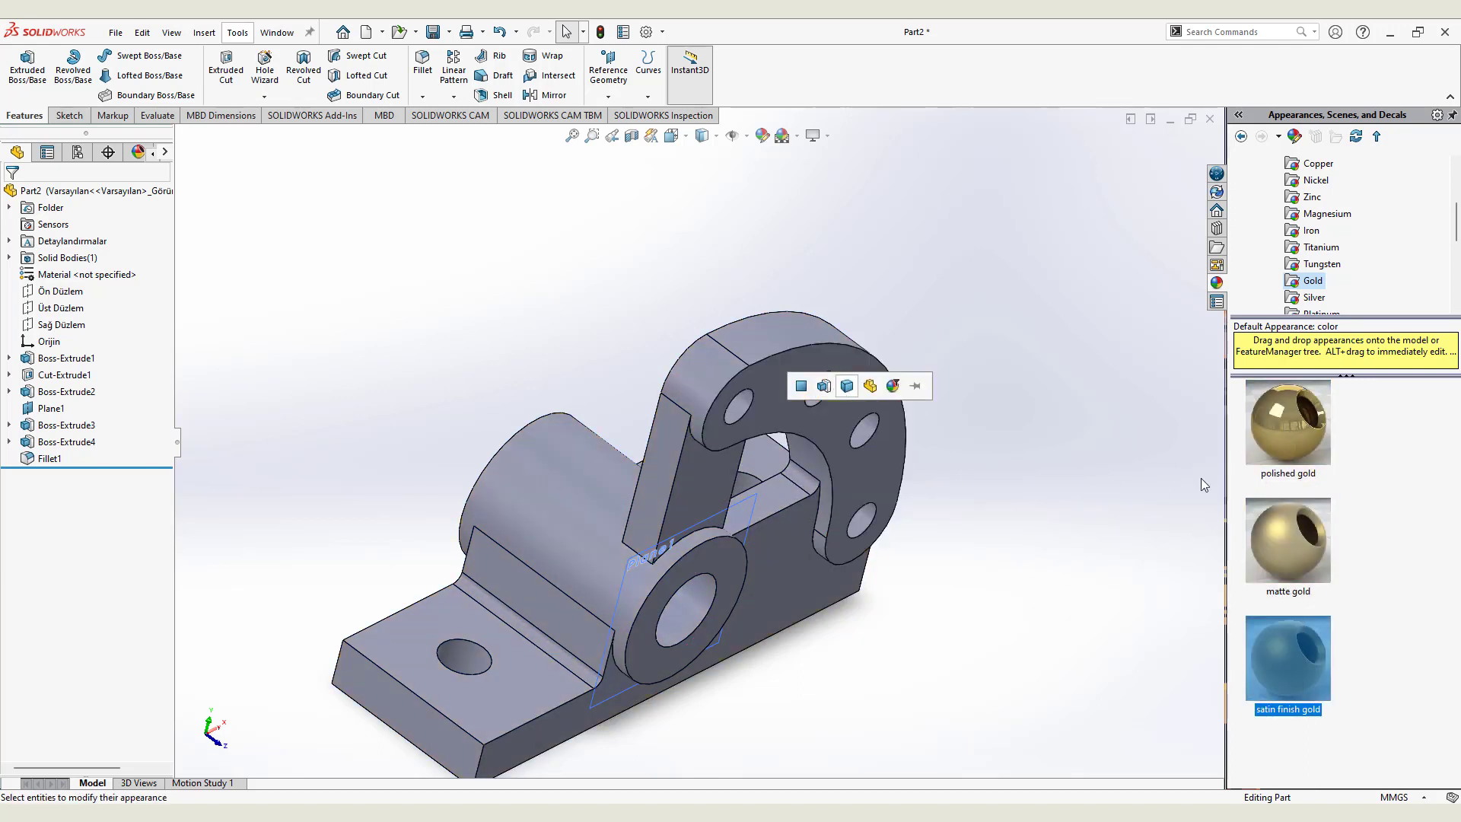
mouse_move(1288, 541)
mouse_down()
mouse_move(936, 464)
mouse_move(833, 417)
mouse_up()
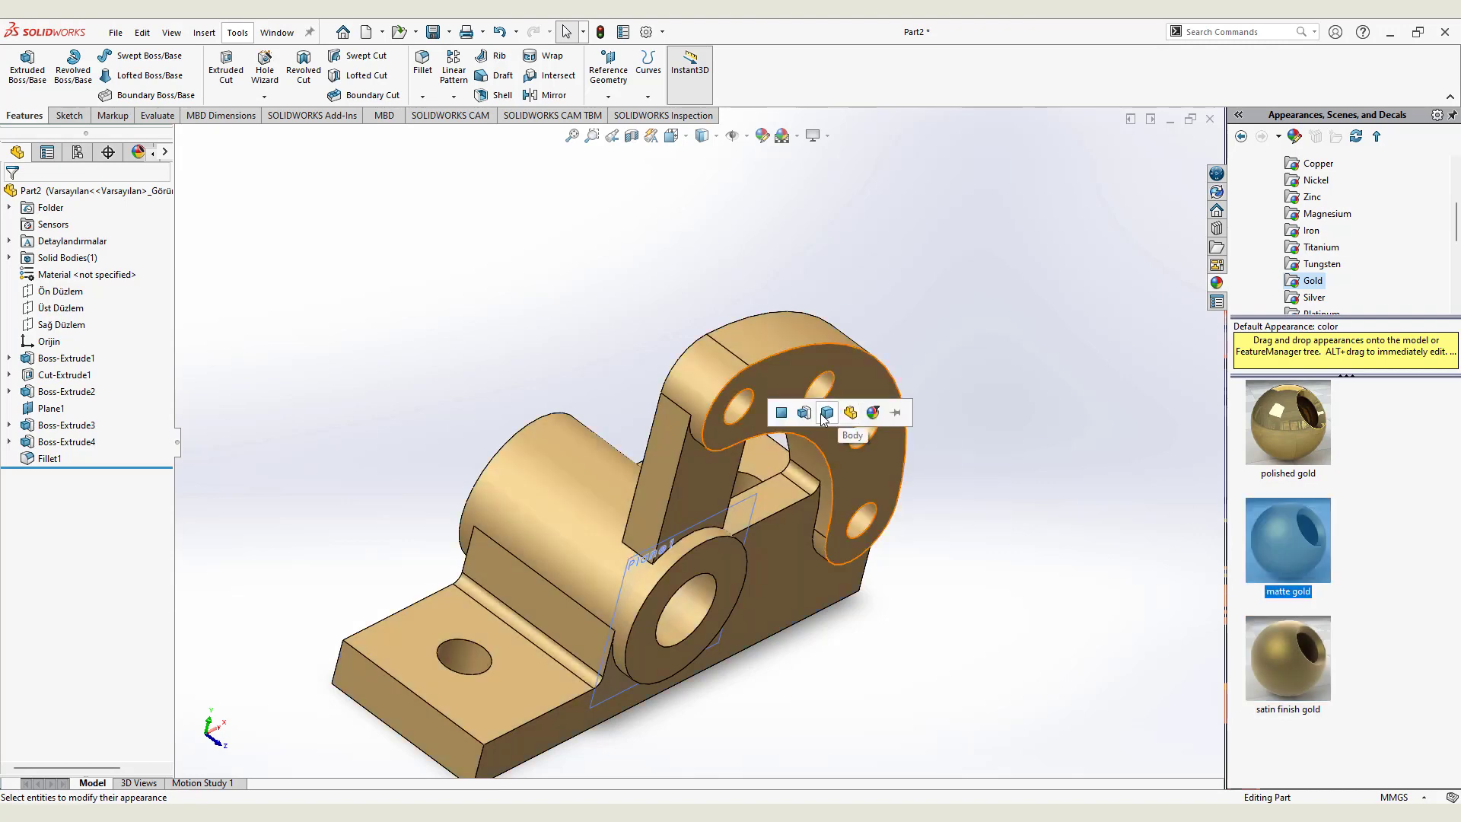
click(821, 417)
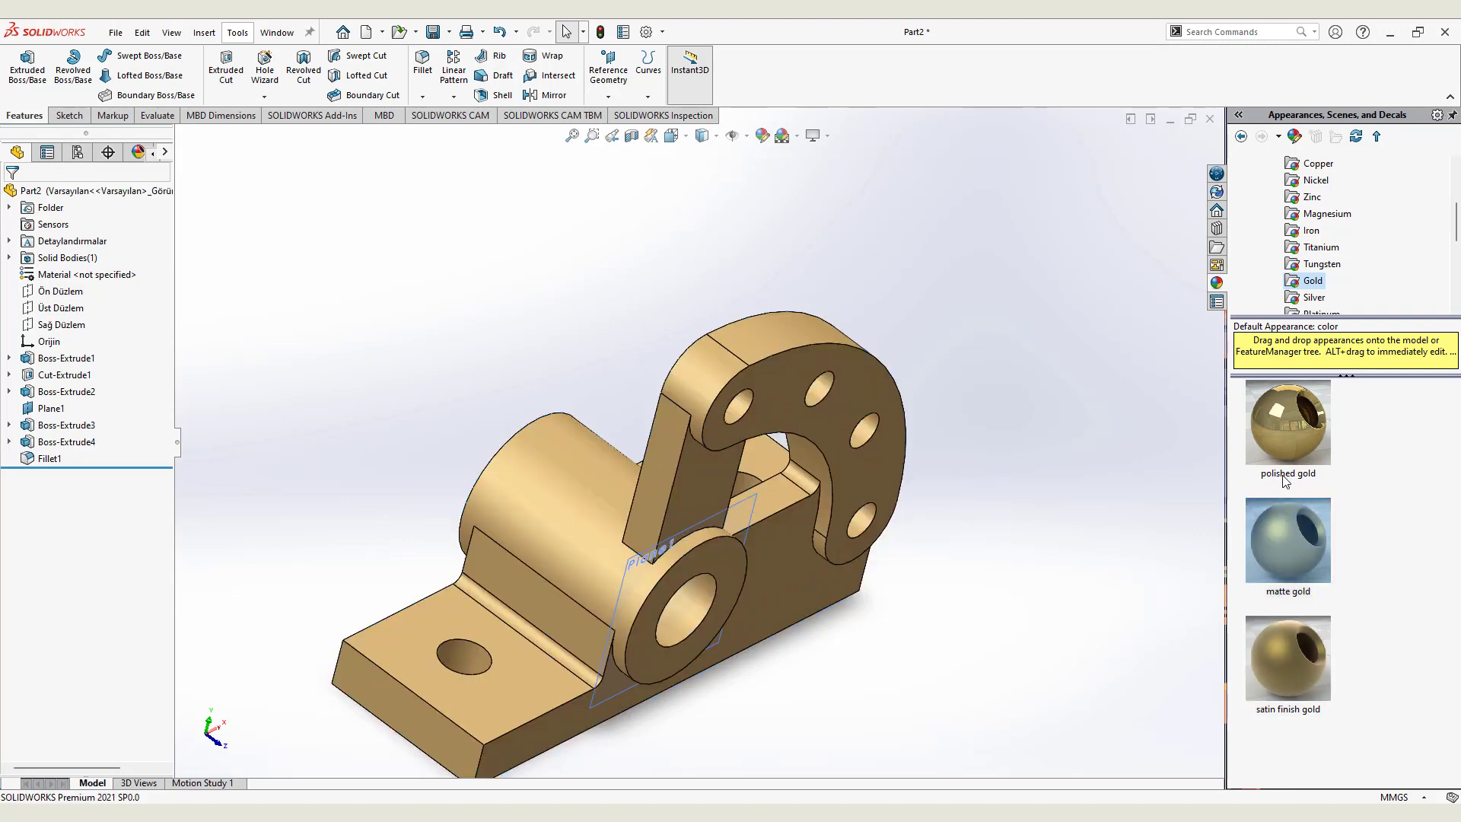
Browse from the copper appearances to the solid colour appearances
click(1317, 166)
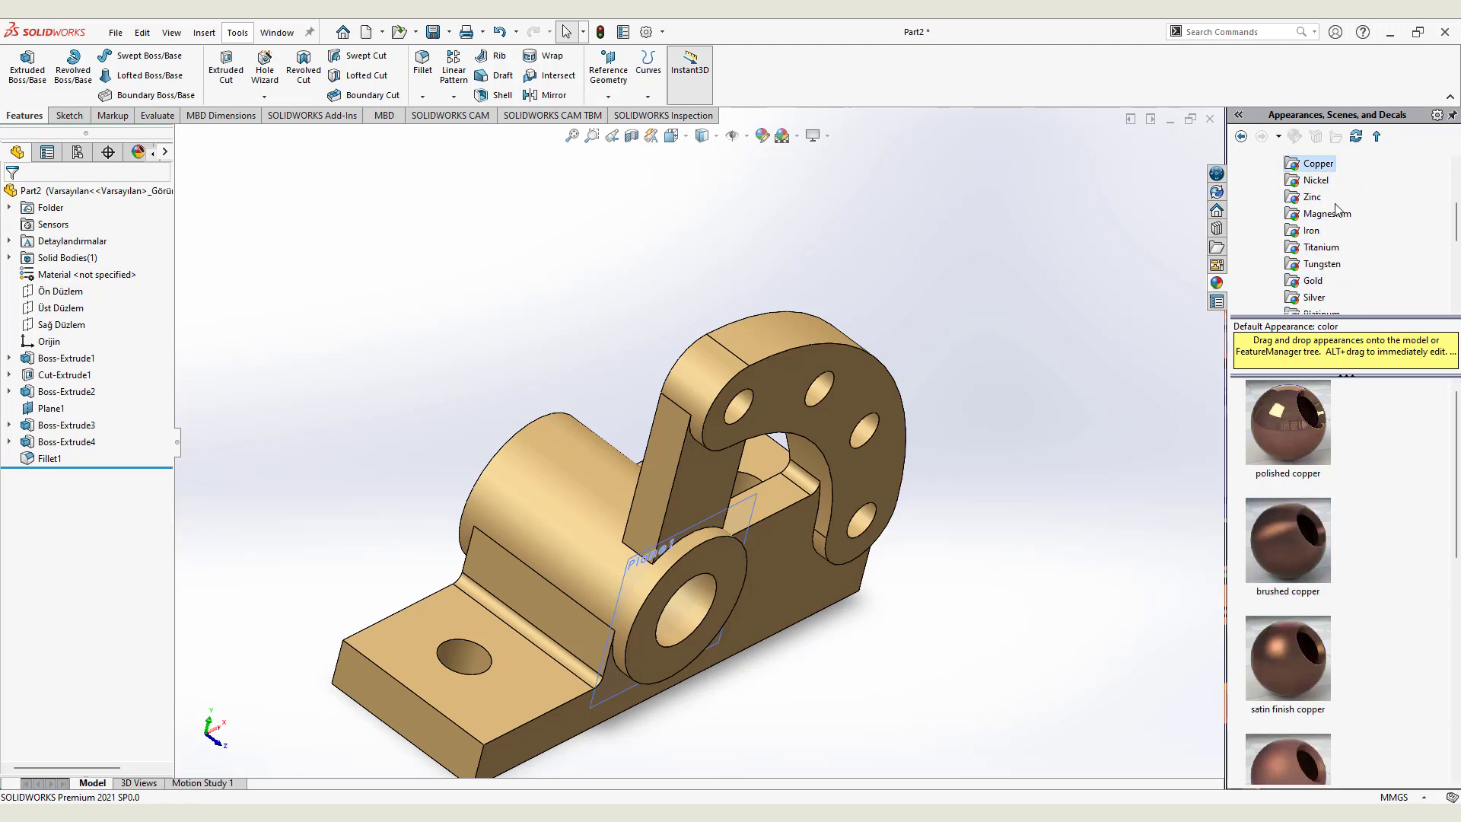
scroll(1337, 210, down, 1)
drag(1456, 226, 1456, 268)
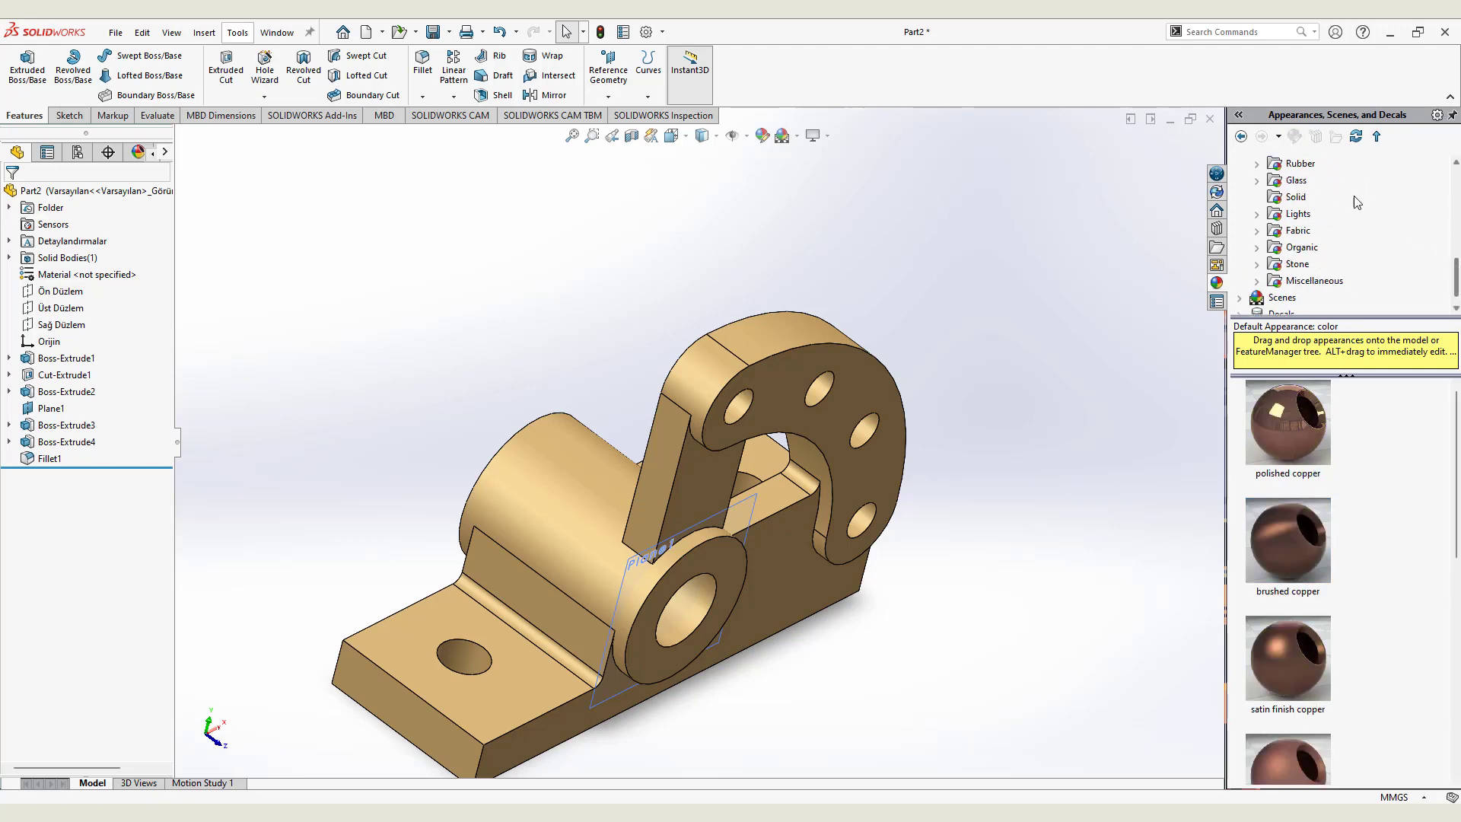
click(1294, 197)
Try white on the boss hole, base hole, lugs and arm, then abandon it
drag(1288, 422, 678, 597)
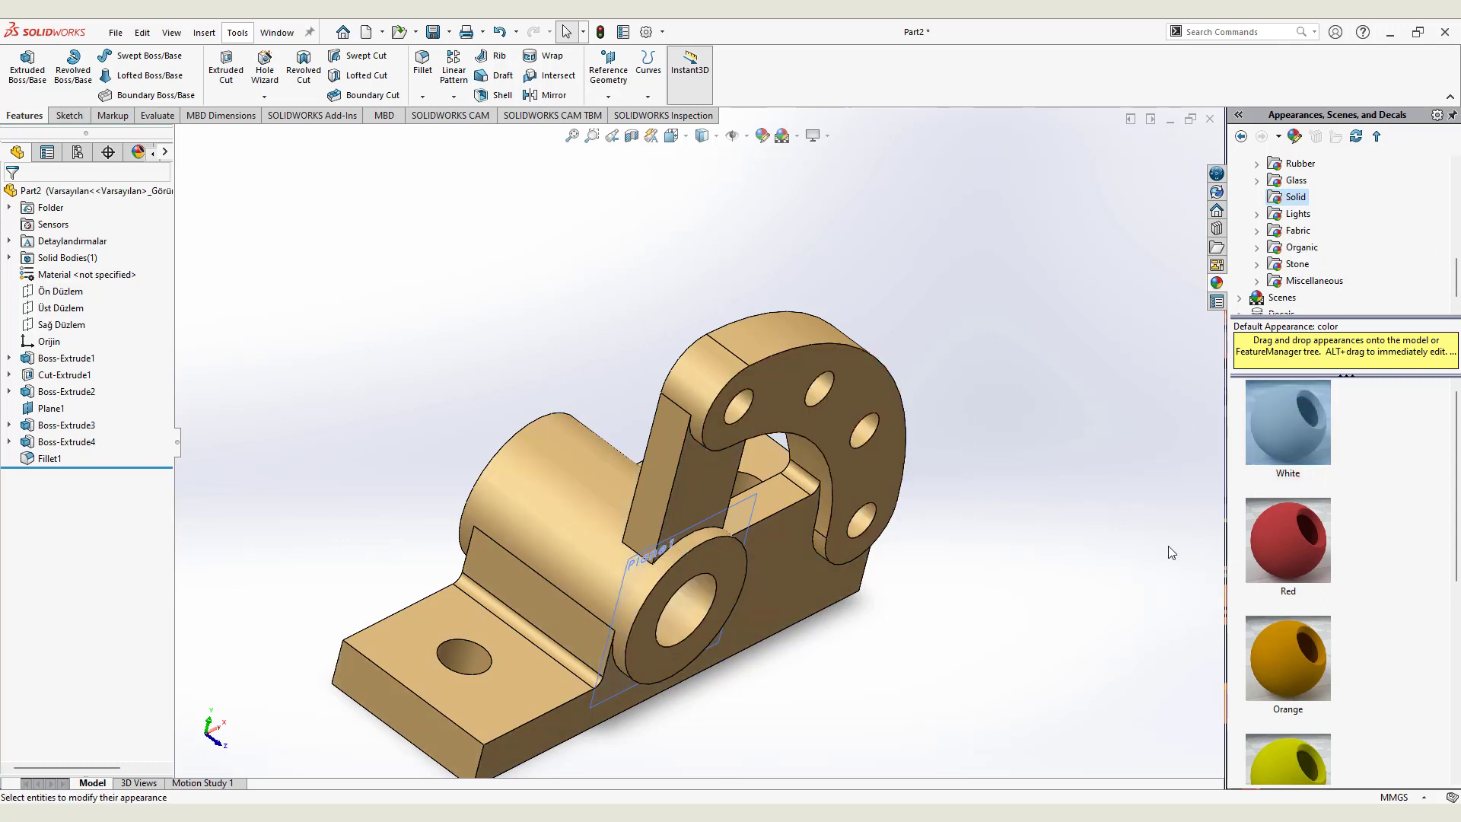
drag(1162, 527, 669, 609)
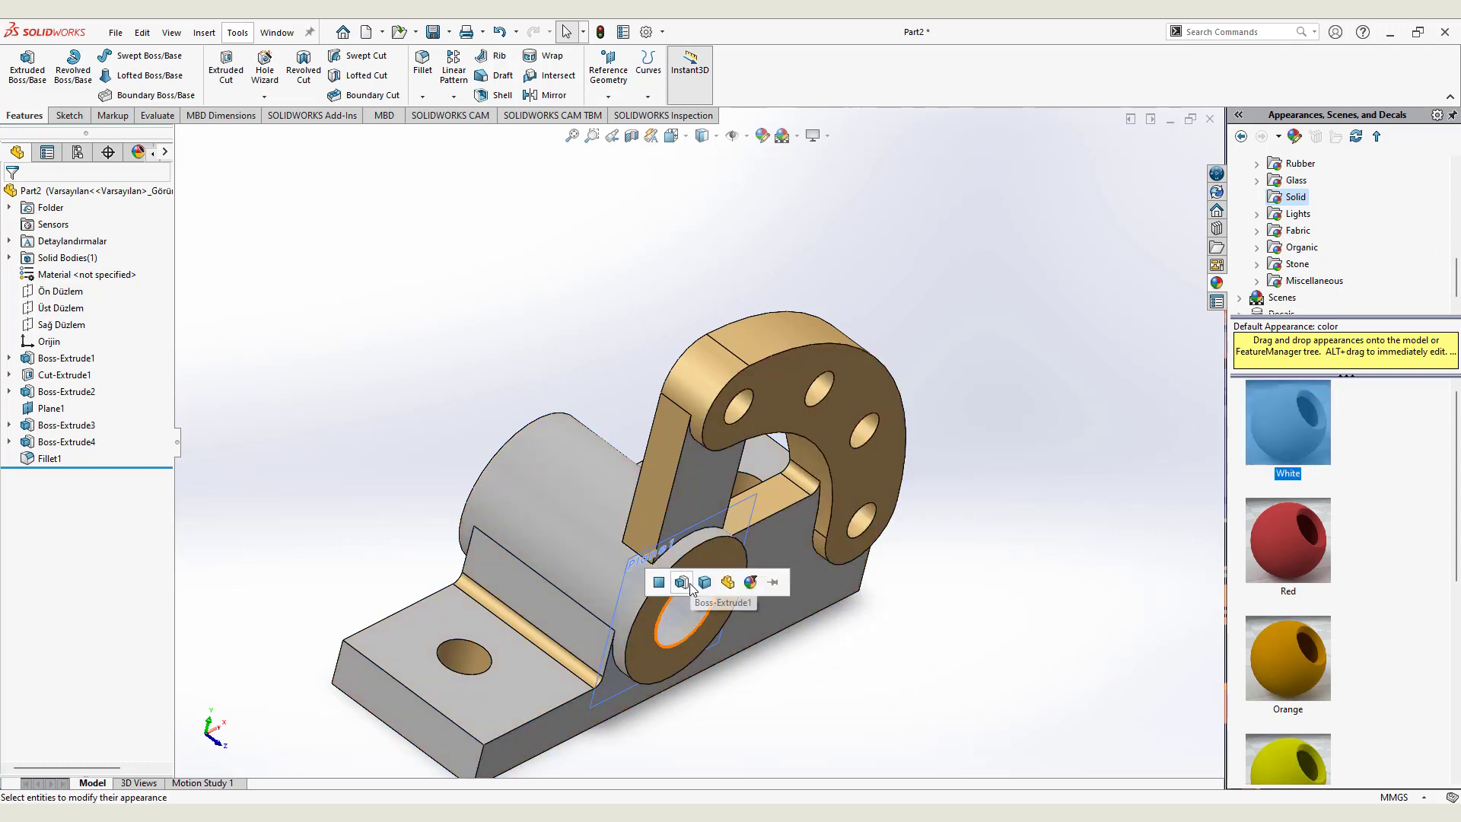
drag(1286, 426, 467, 659)
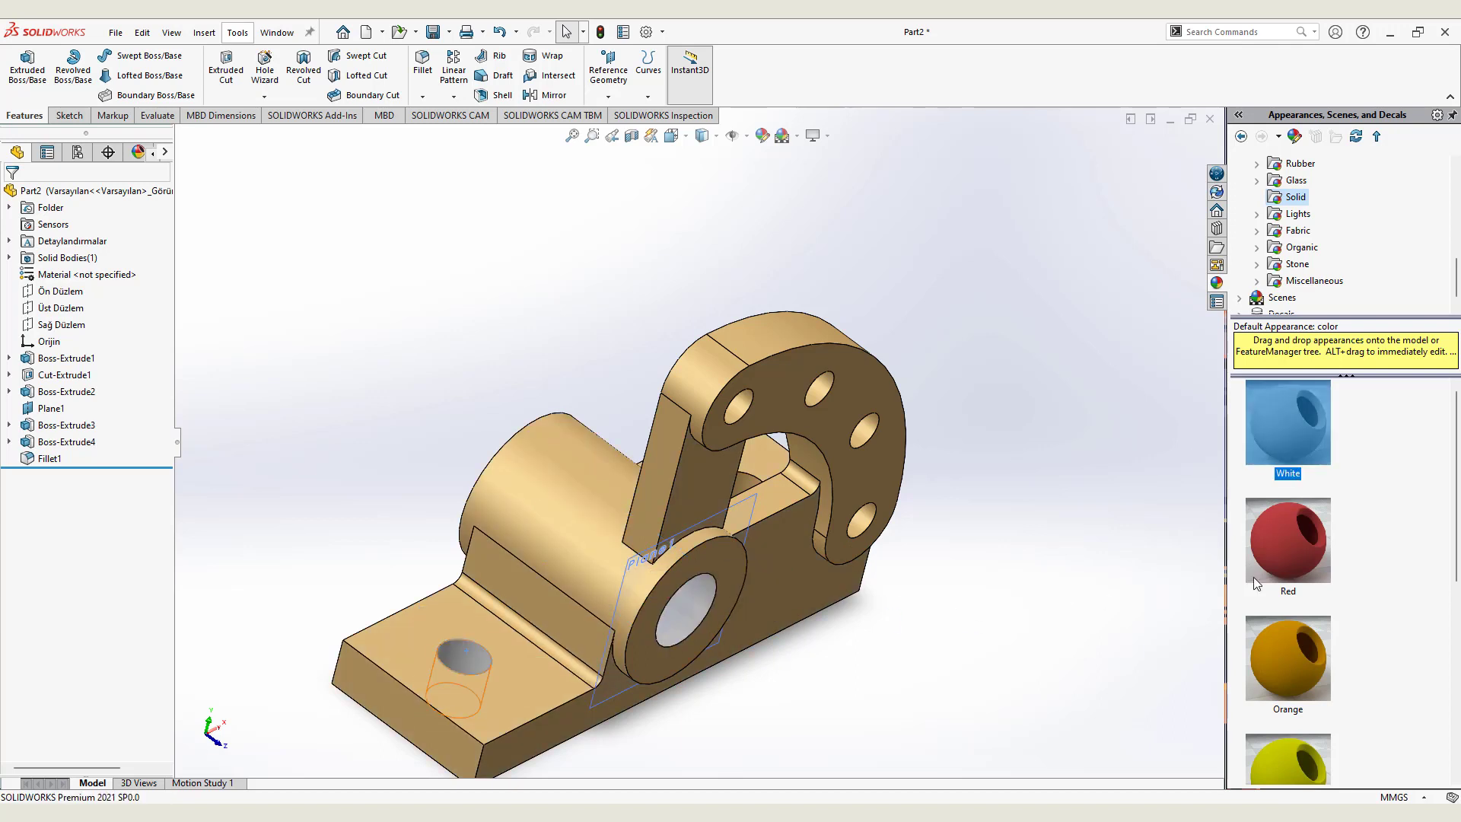
drag(1287, 422, 830, 399)
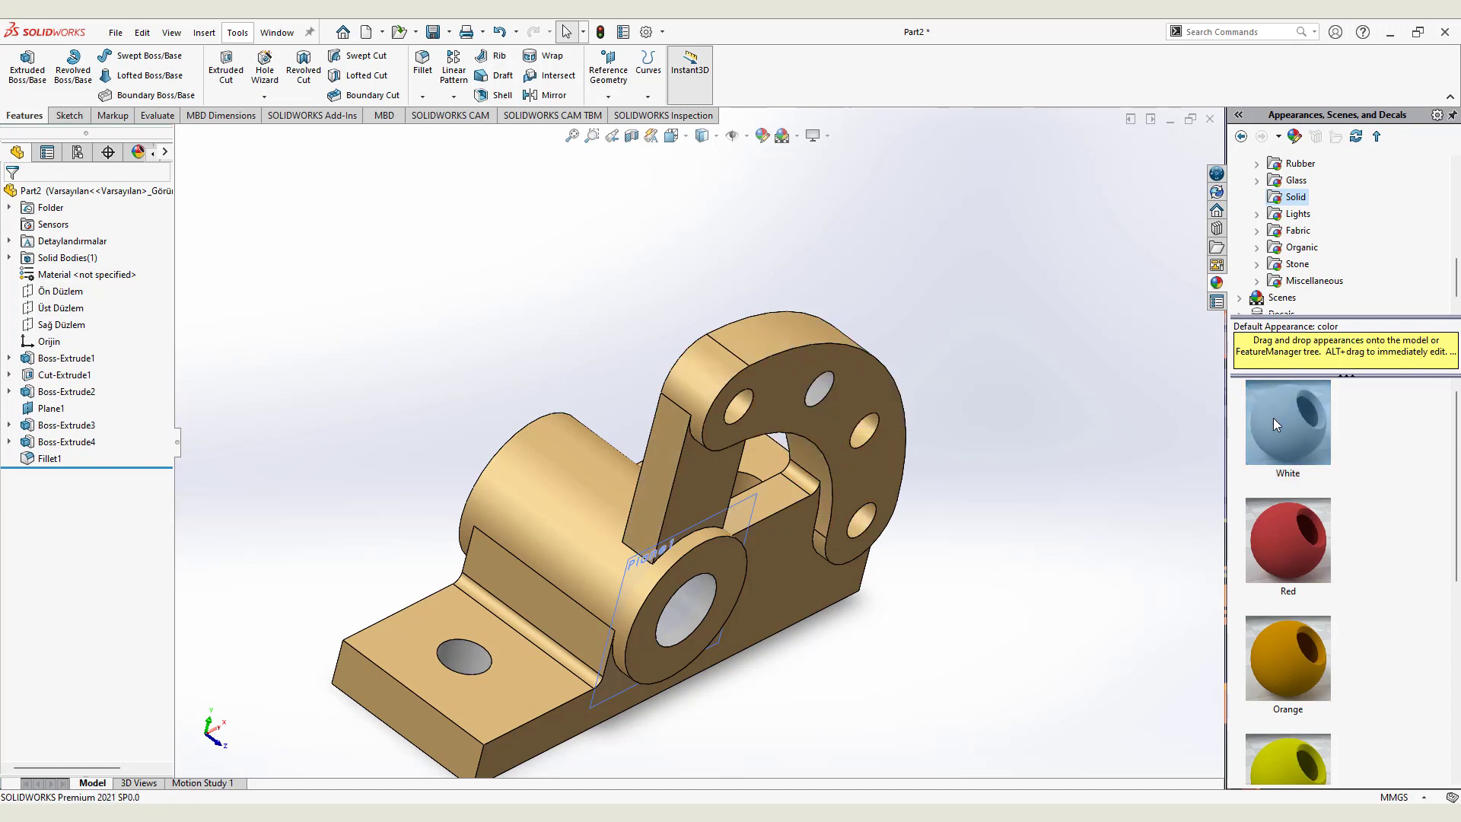
mouse_move(1273, 418)
mouse_down()
mouse_move(863, 458)
mouse_move(855, 437)
mouse_up()
mouse_move(1288, 422)
mouse_down()
mouse_move(910, 541)
mouse_move(865, 528)
mouse_up()
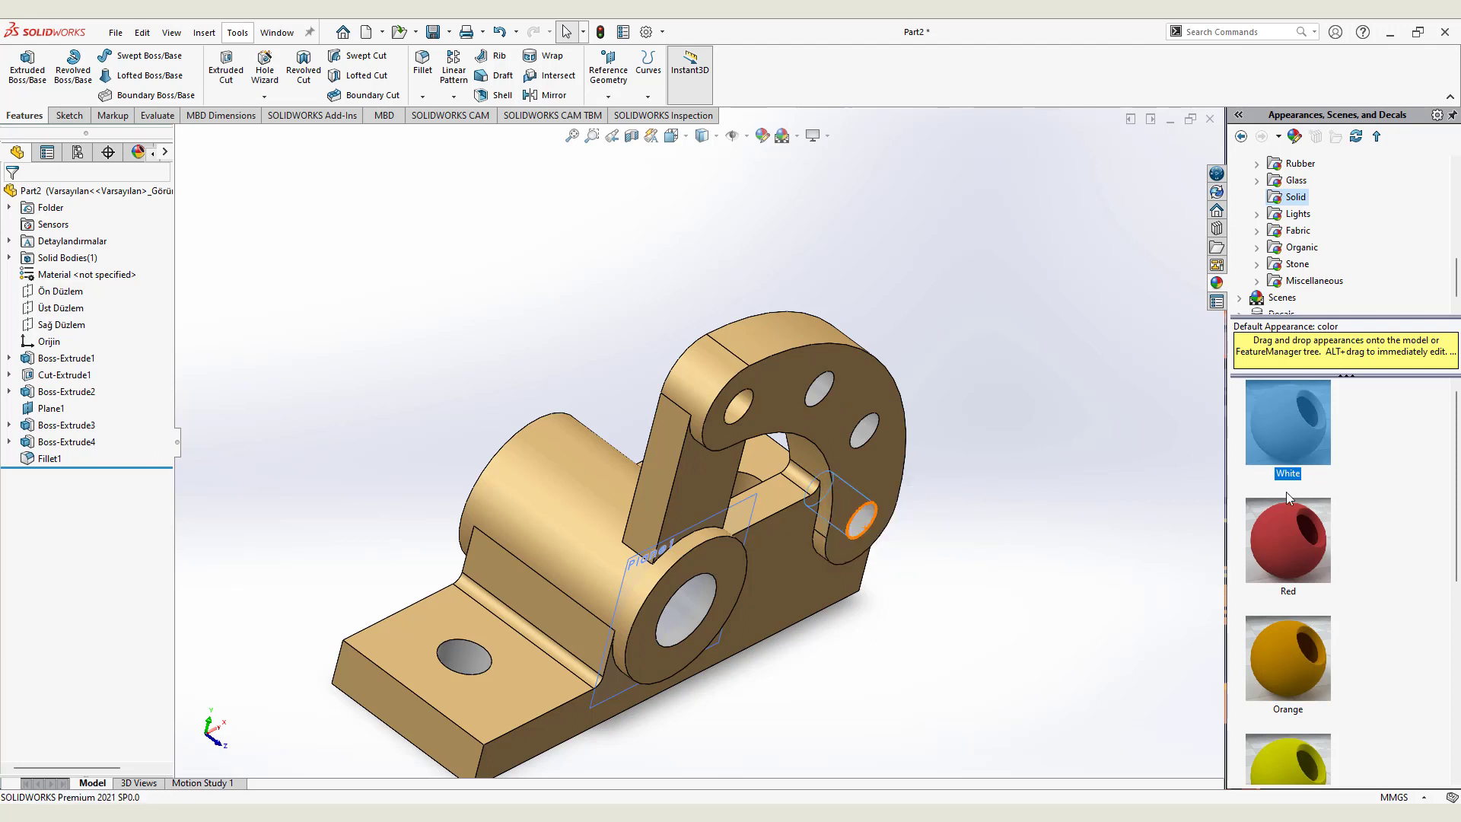
mouse_move(1288, 423)
mouse_down()
mouse_move(697, 461)
mouse_move(710, 403)
mouse_up()
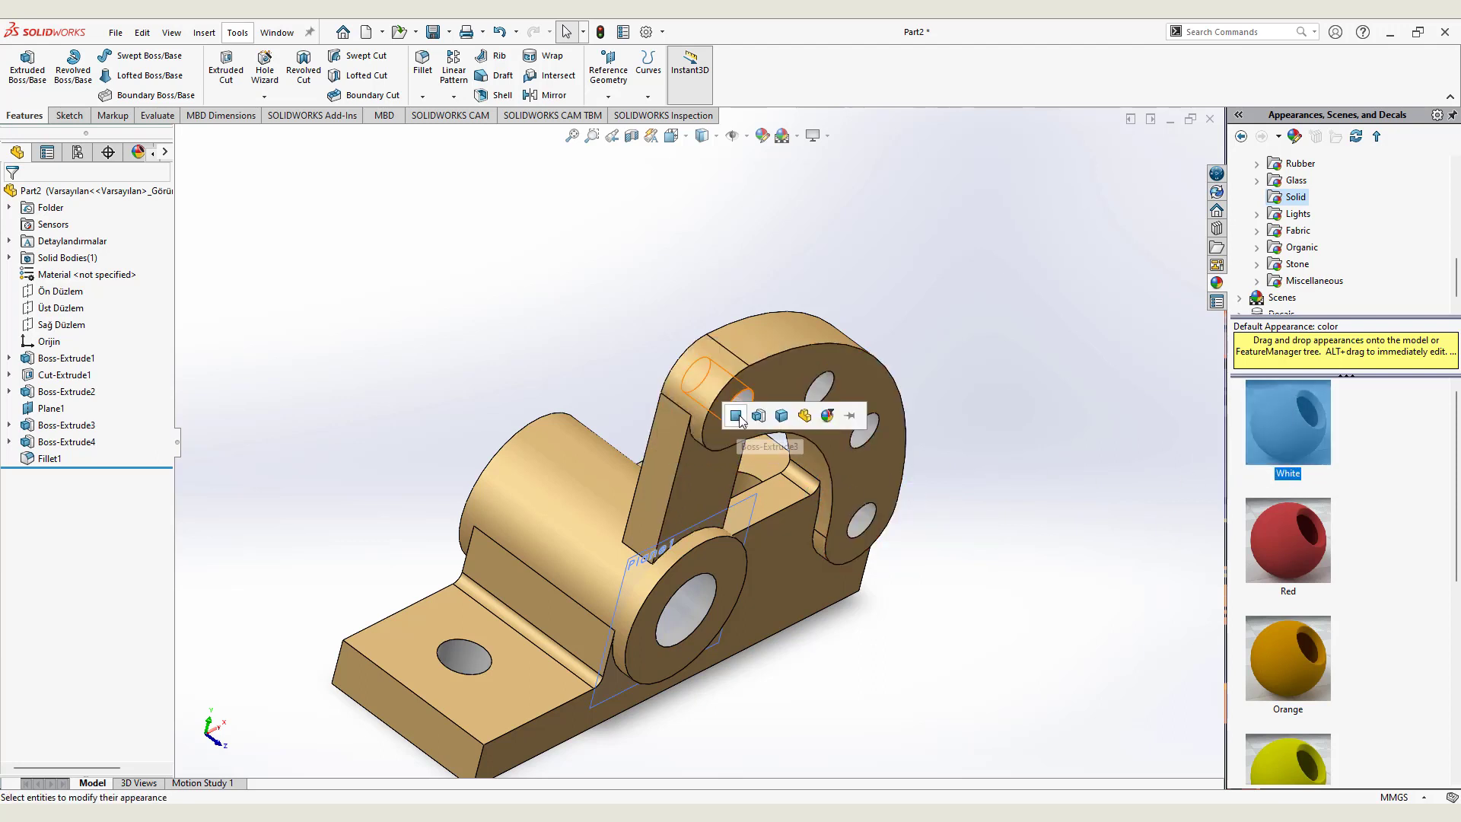
drag(900, 457, 951, 206)
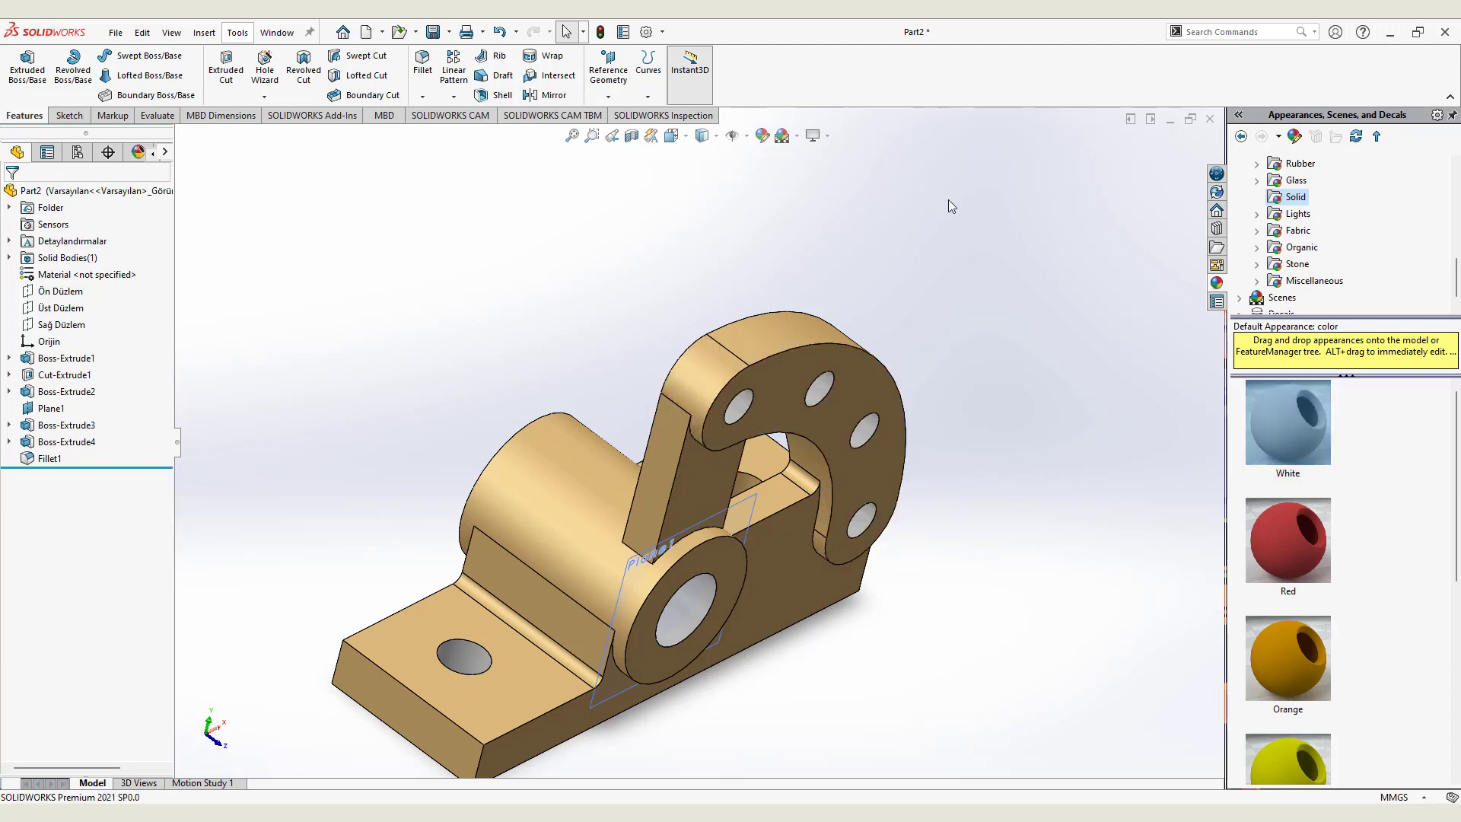
click(637, 554)
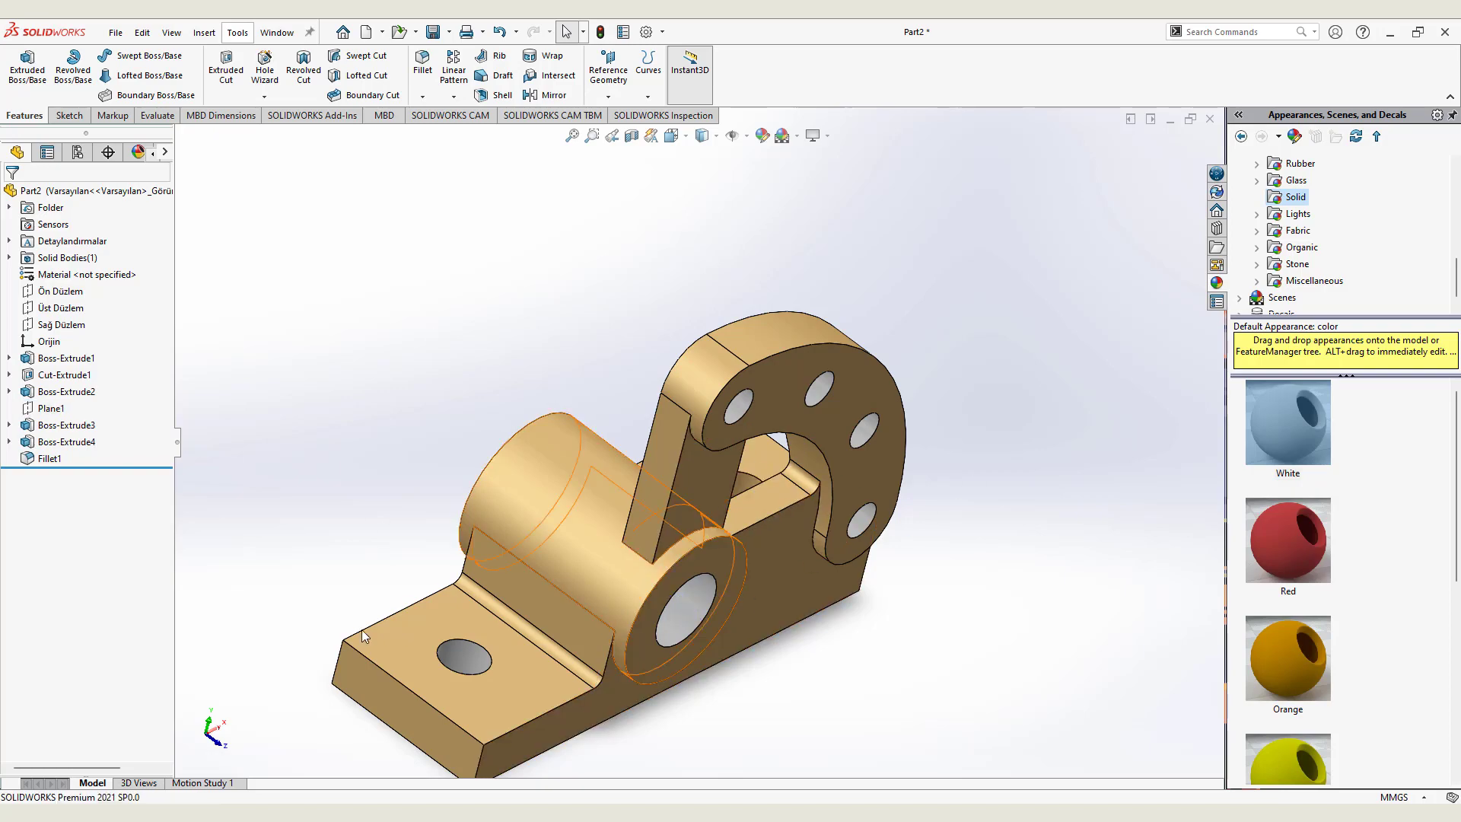